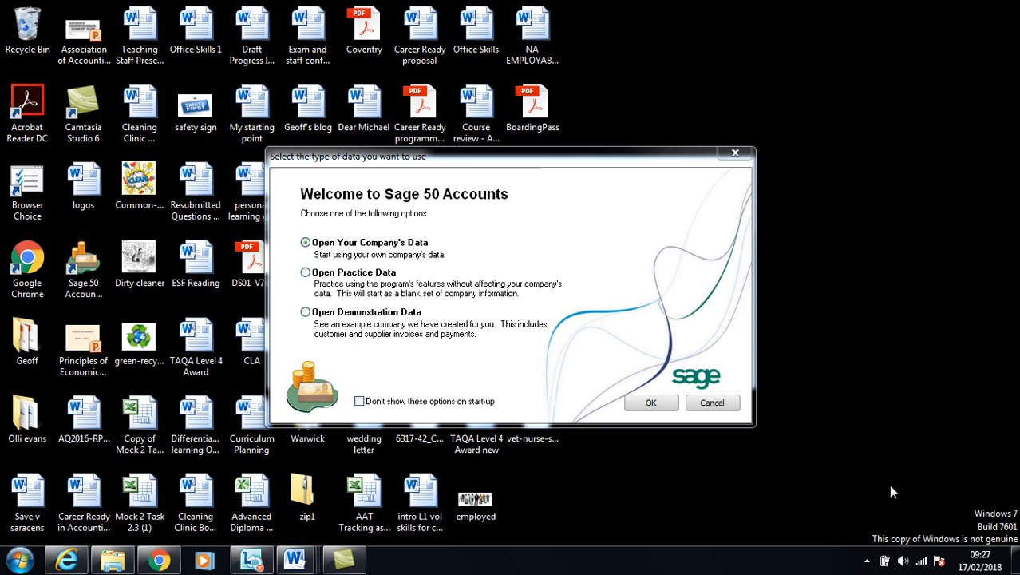
Open the company data list and remove The Graze Office Store entry stored in COMPANY.013.
left_click(651, 403)
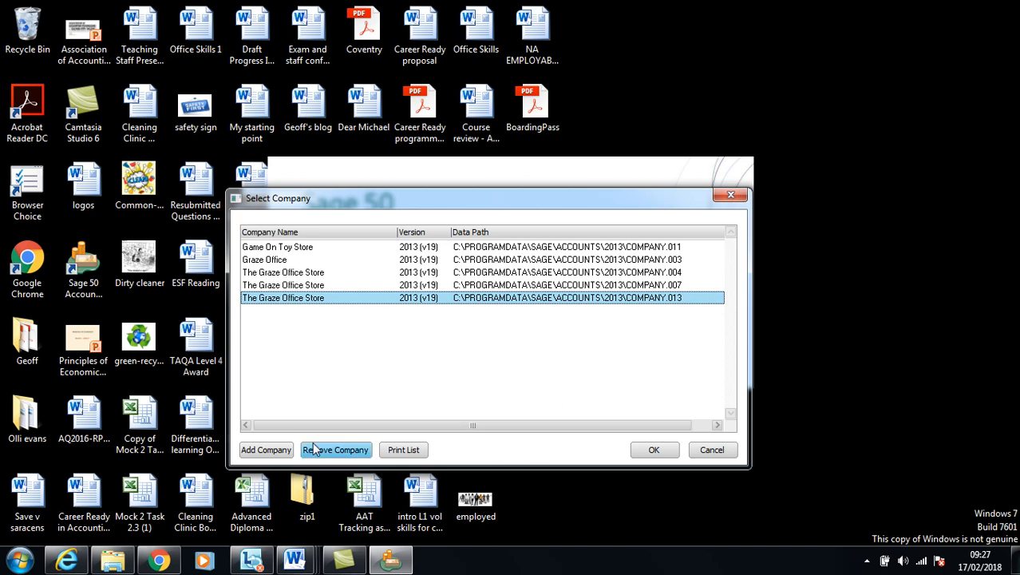
left_click(279, 451)
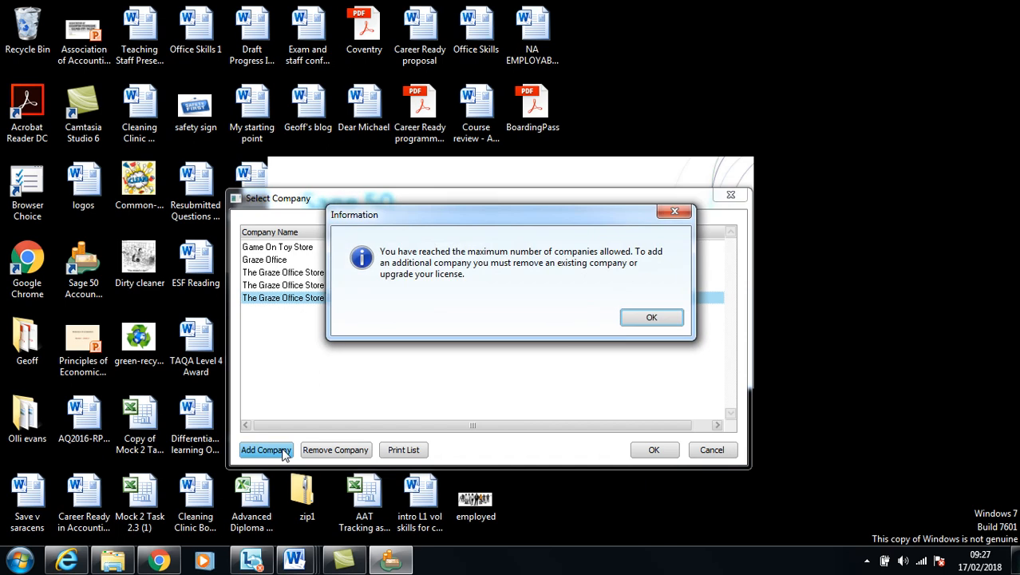
left_click(648, 318)
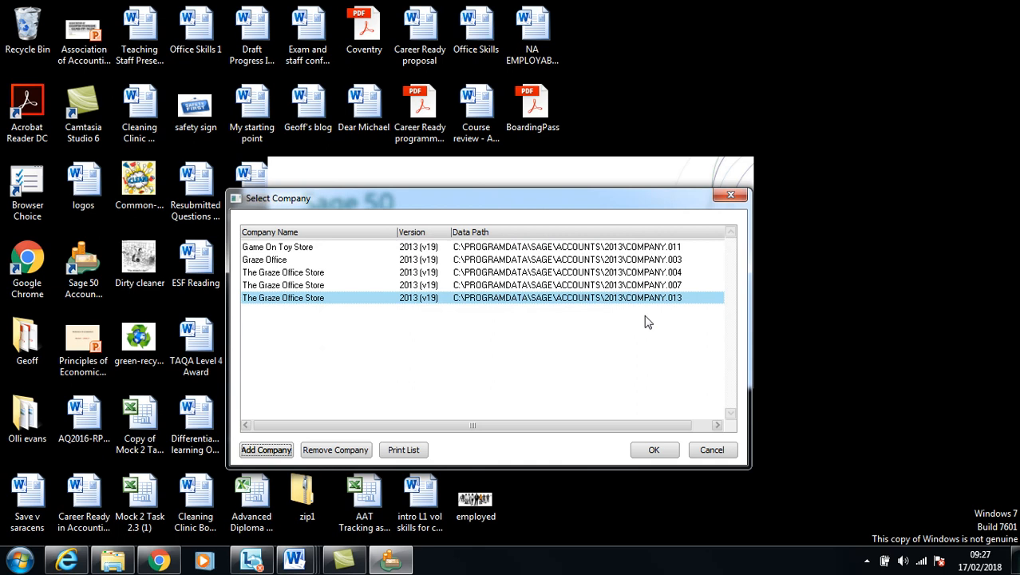
left_click(352, 450)
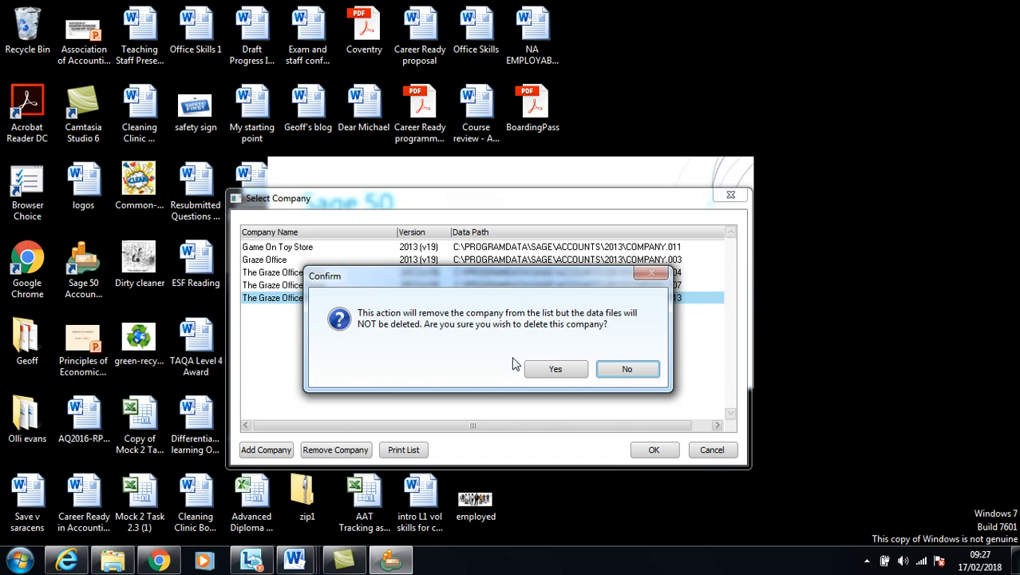
left_click(536, 370)
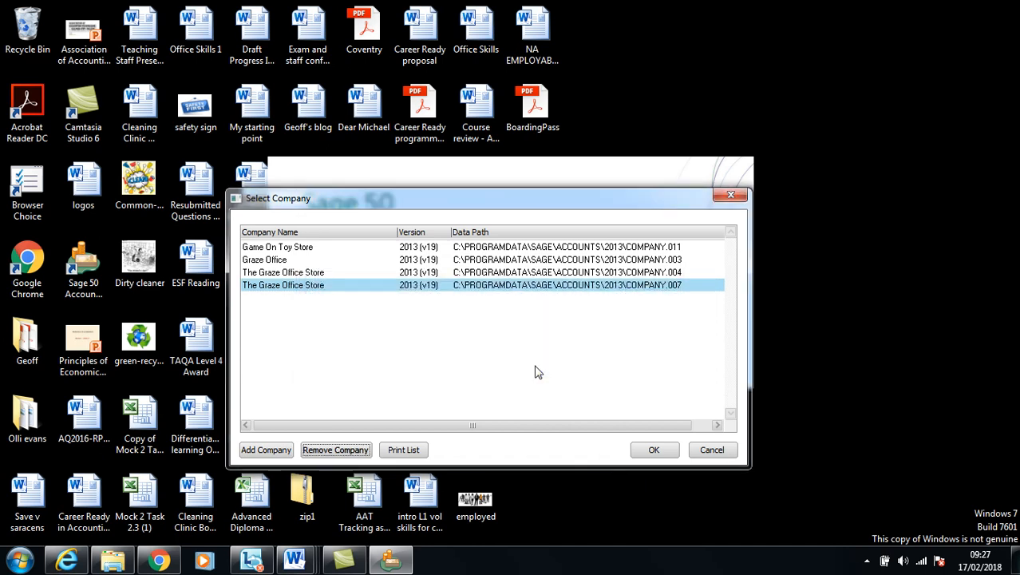
Add a new company using the new company set-up and name it The Graze Office Store.
left_click(269, 451)
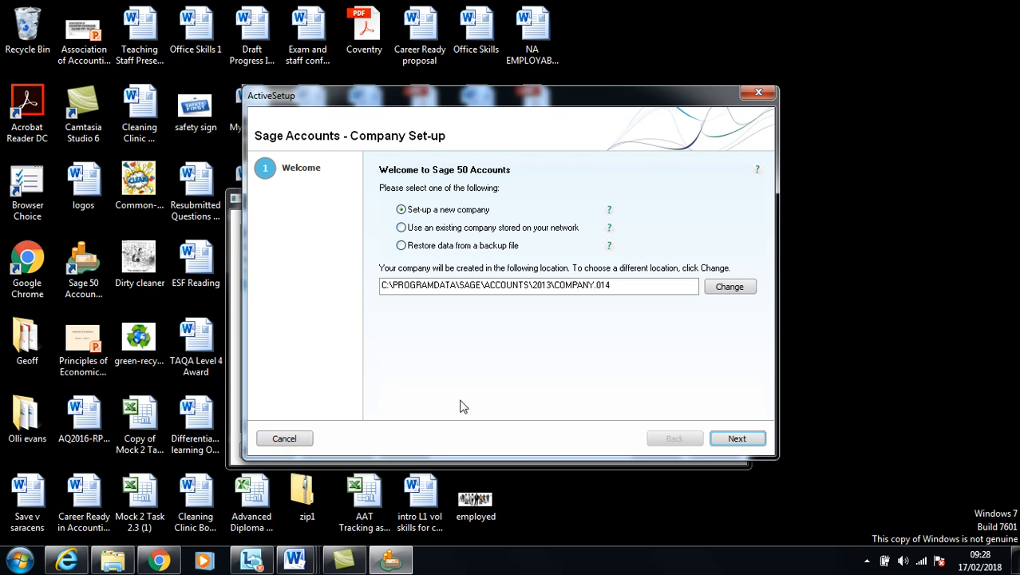
left_click(730, 444)
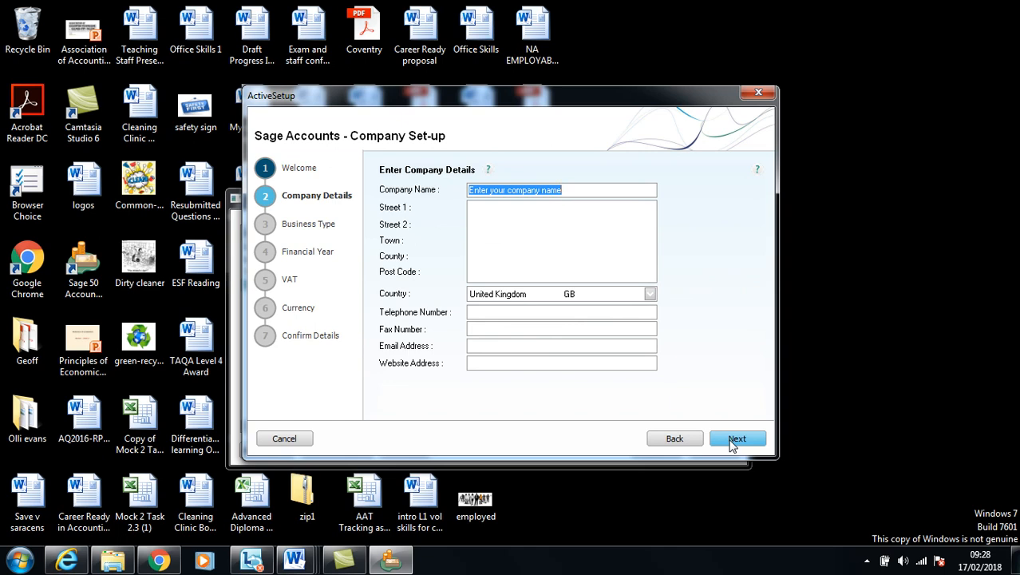
type("The Graze Office Store")
key("Tab")
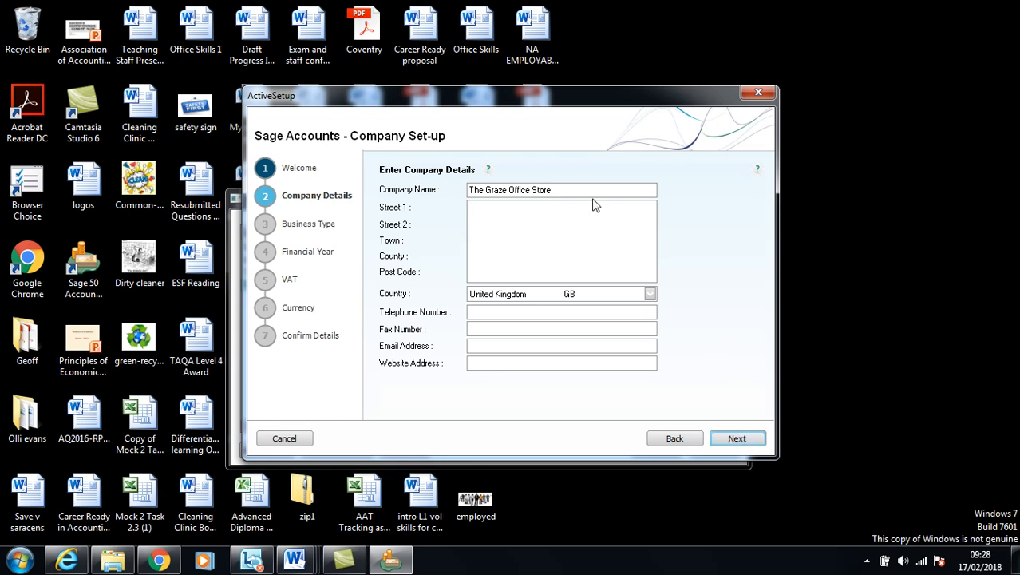
Enter the company's street, town, county and postcode, keeping United Kingdom as the country.
type("1 Hope Street")
key("Return")
key("Return")
type("C")
type("athertow")
type("n ")
type("L")
type("um")
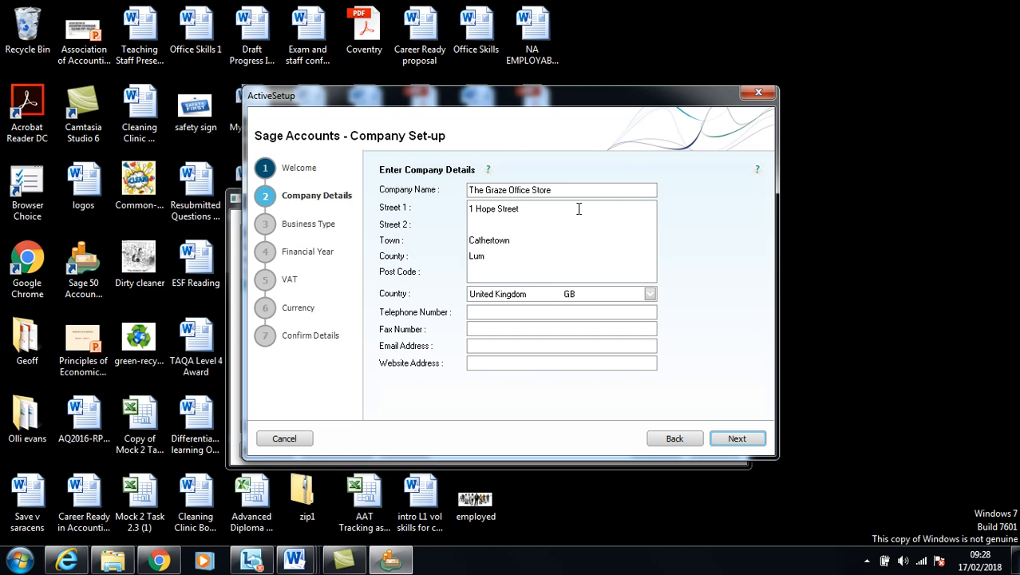
type("ley")
key("Return")
type("LM61 2RT")
left_click(741, 444)
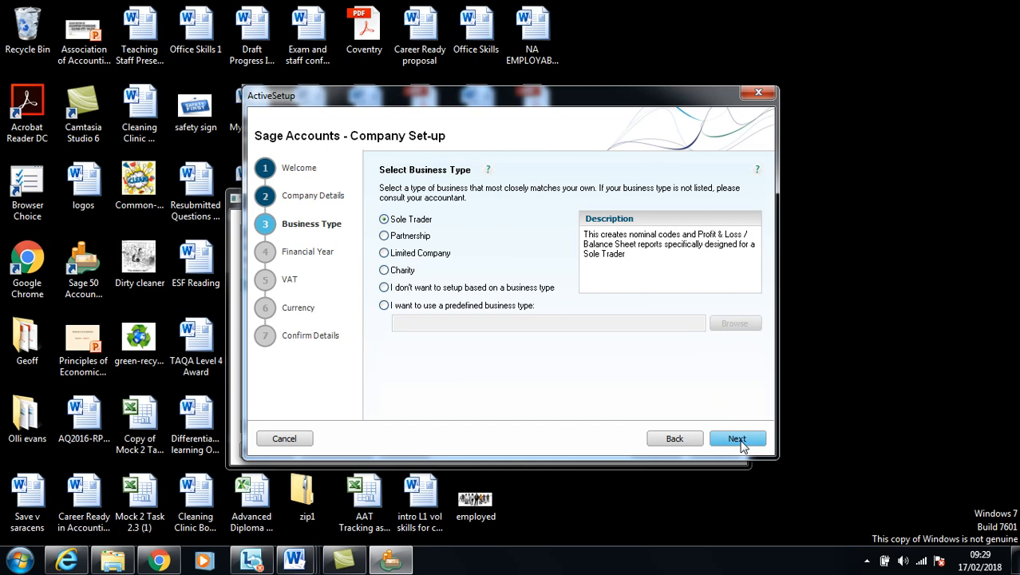
Accept Sole Trader as the business type and set the financial year to begin in June 2018.
left_click(738, 440)
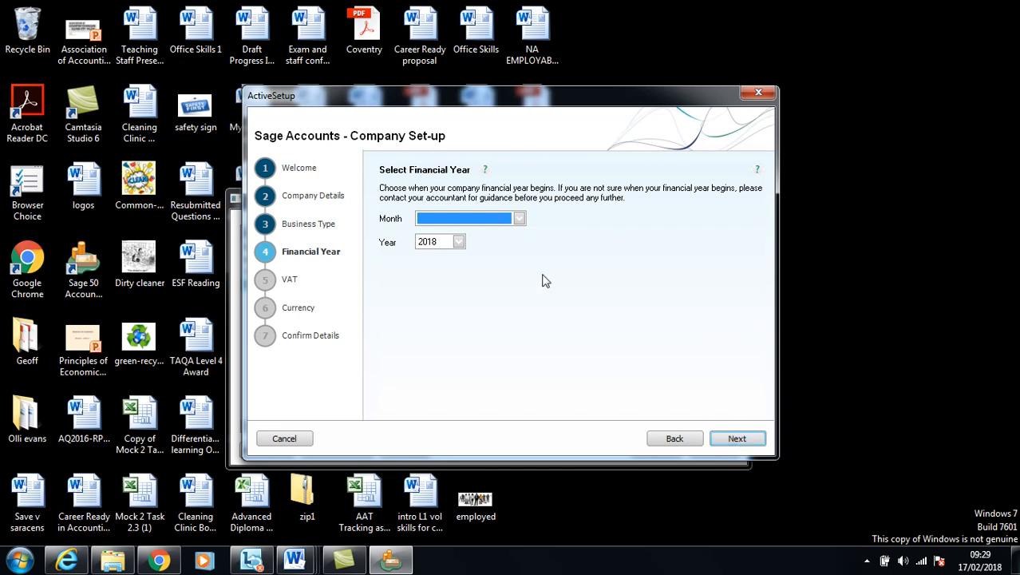
left_click(518, 222)
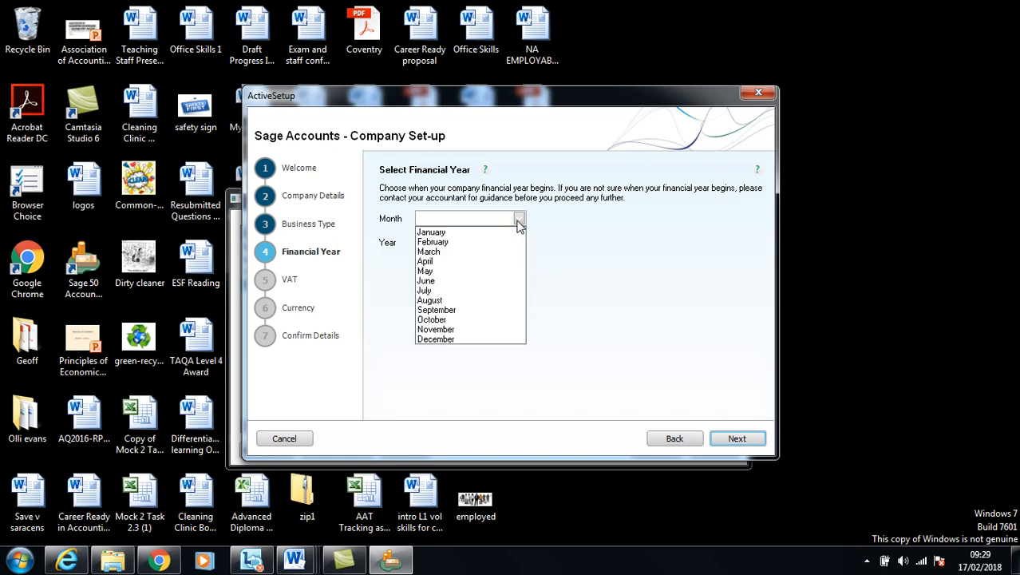
left_click(481, 286)
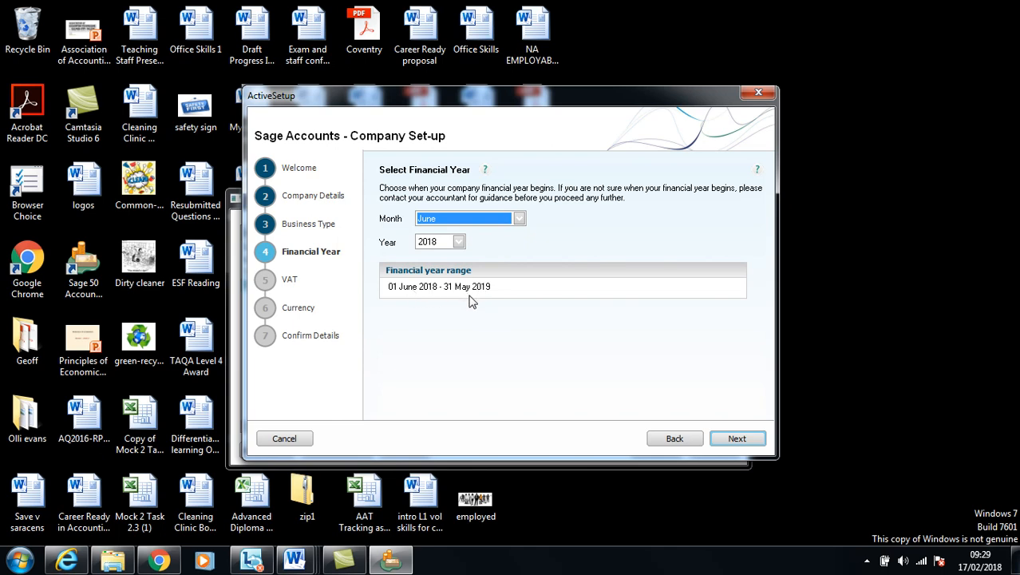
left_click(728, 440)
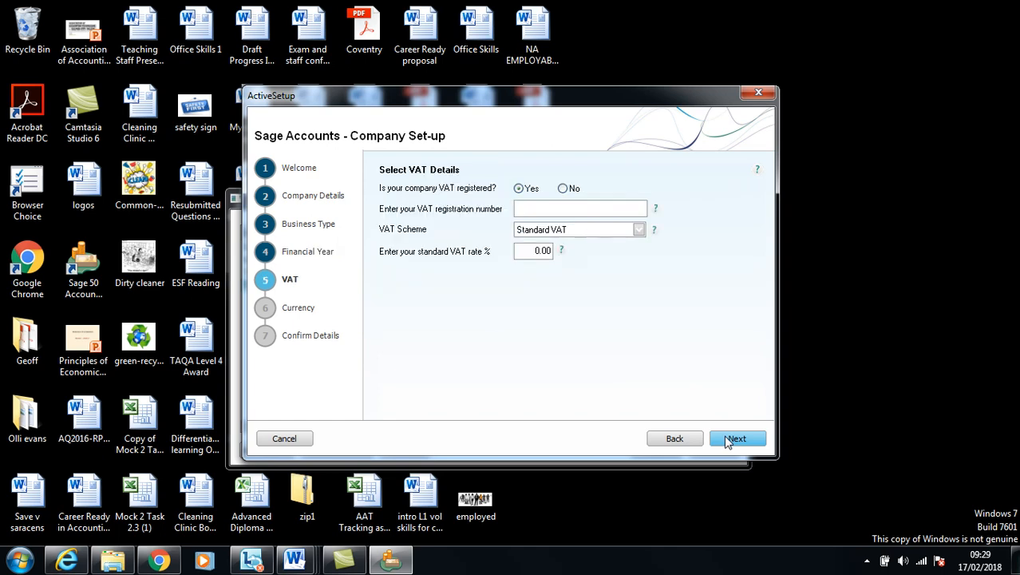
Enter the company's VAT registration number under the Standard VAT scheme and set the standard VAT rate to 20.00%.
left_click(565, 206)
type("78")
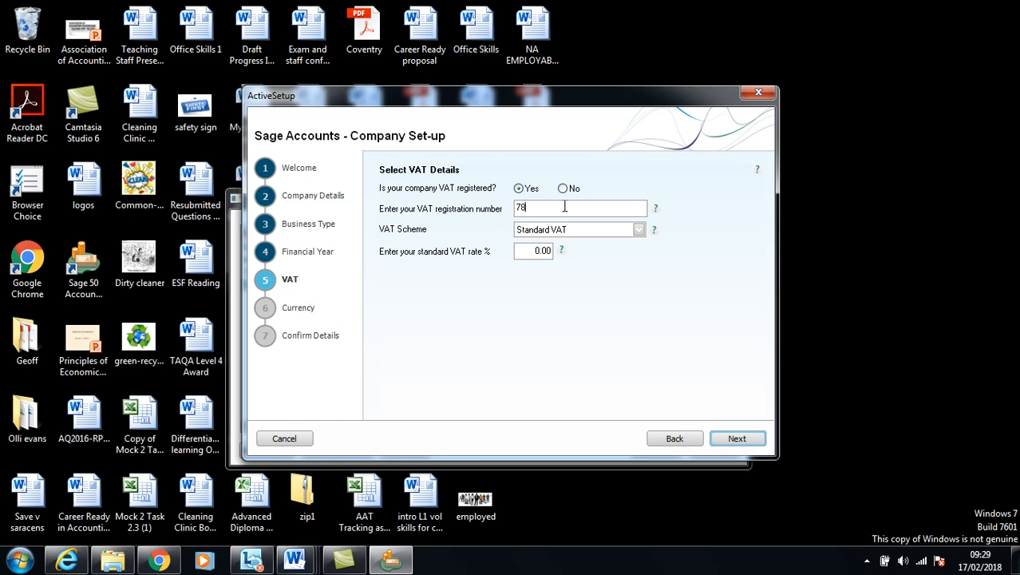
type("1163367")
left_click(535, 250)
type("2")
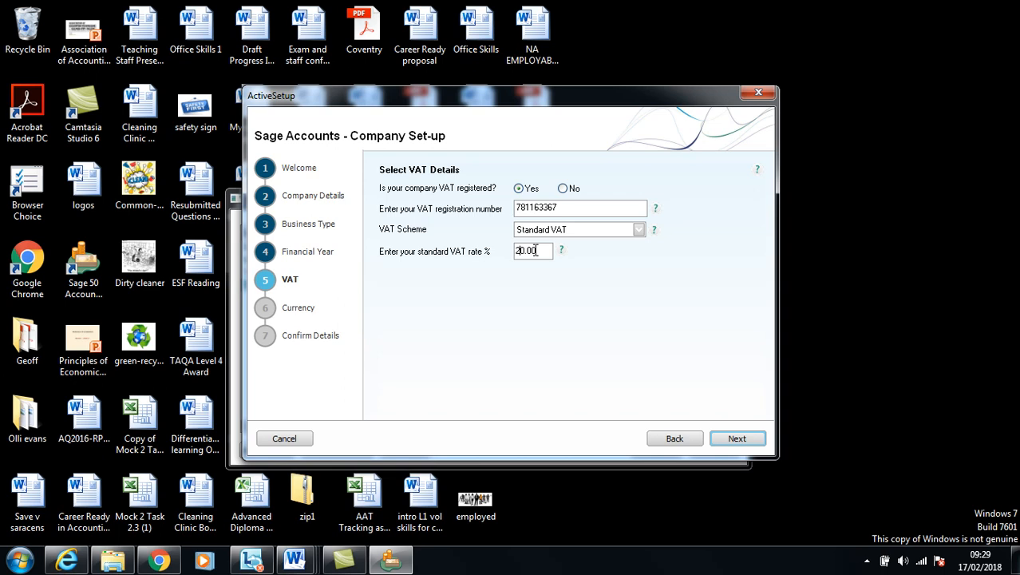
left_click(726, 445)
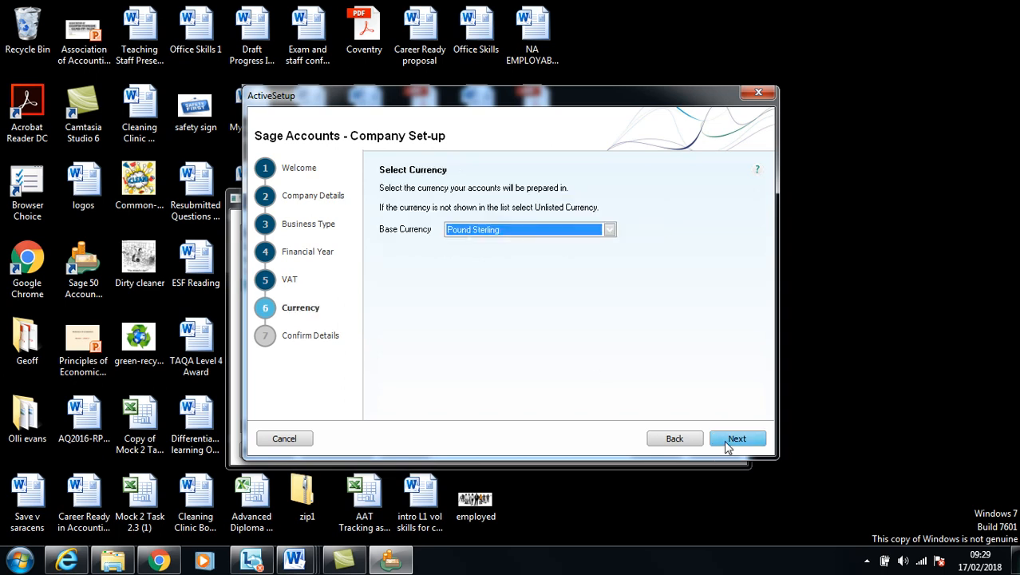
Create the company with Pound Sterling as the base currency and skip the company customisation.
left_click(727, 446)
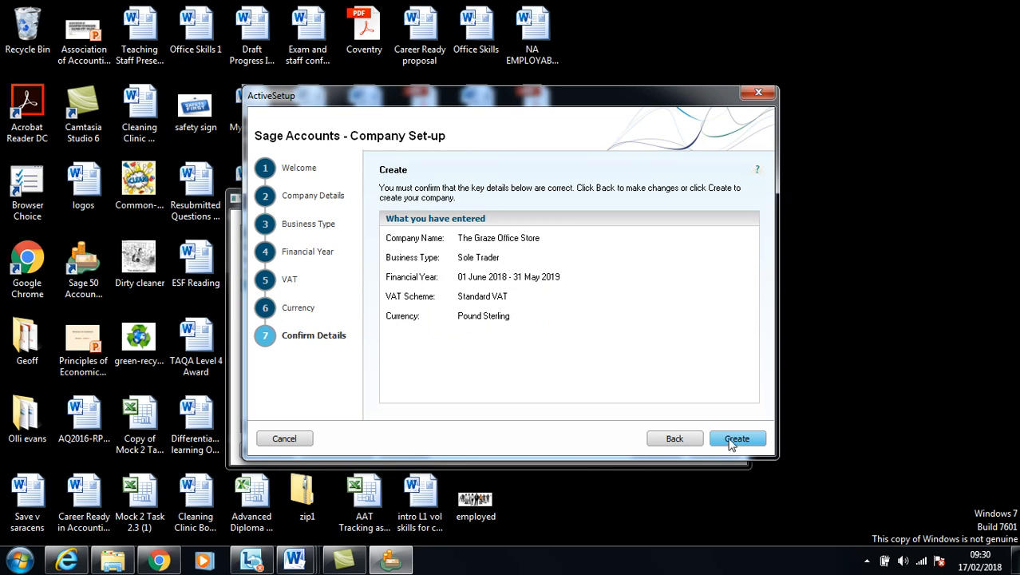
left_click(729, 440)
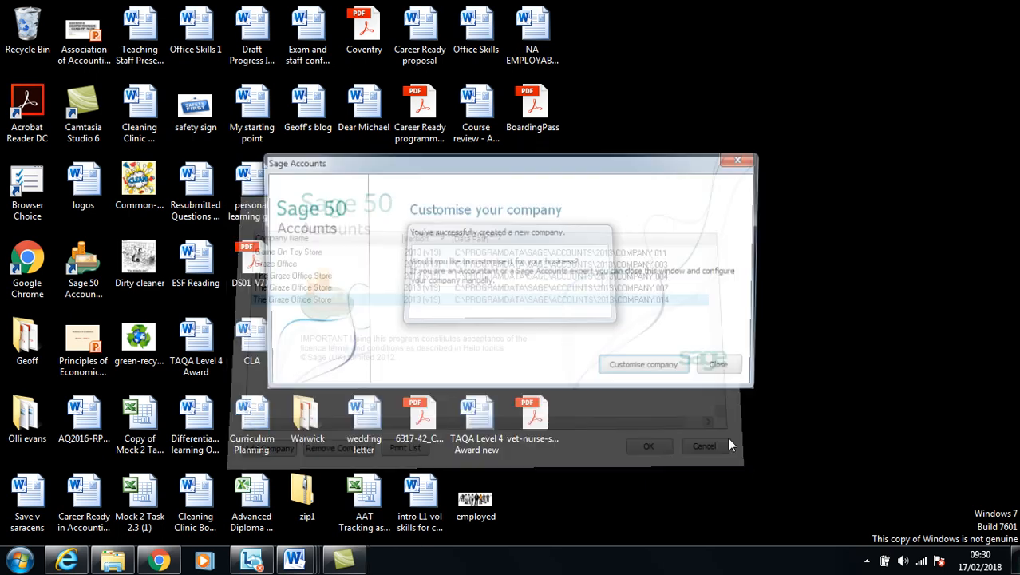
left_click(729, 372)
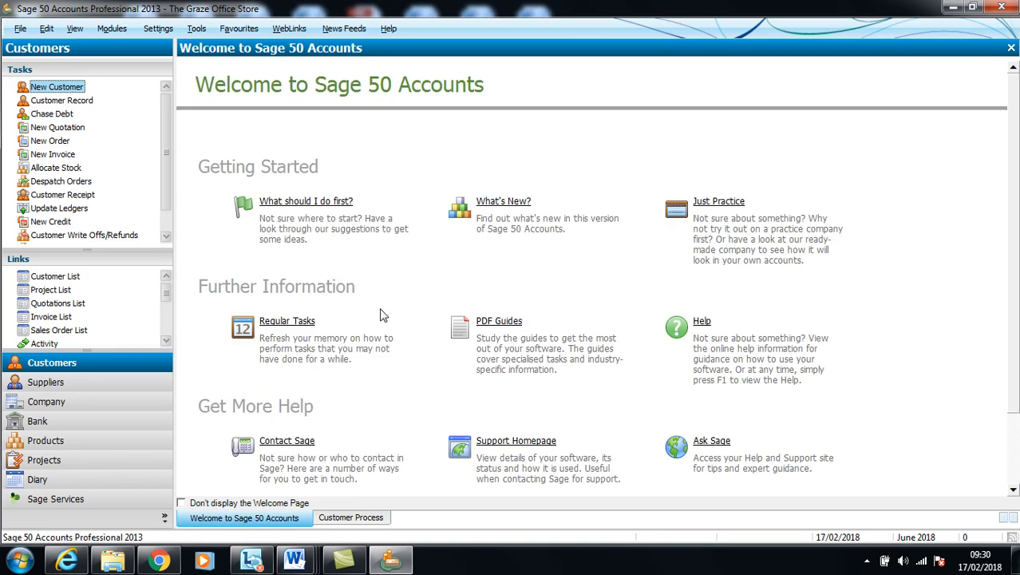
Switch the Customers module from the process map to the customer list view.
left_click(128, 373)
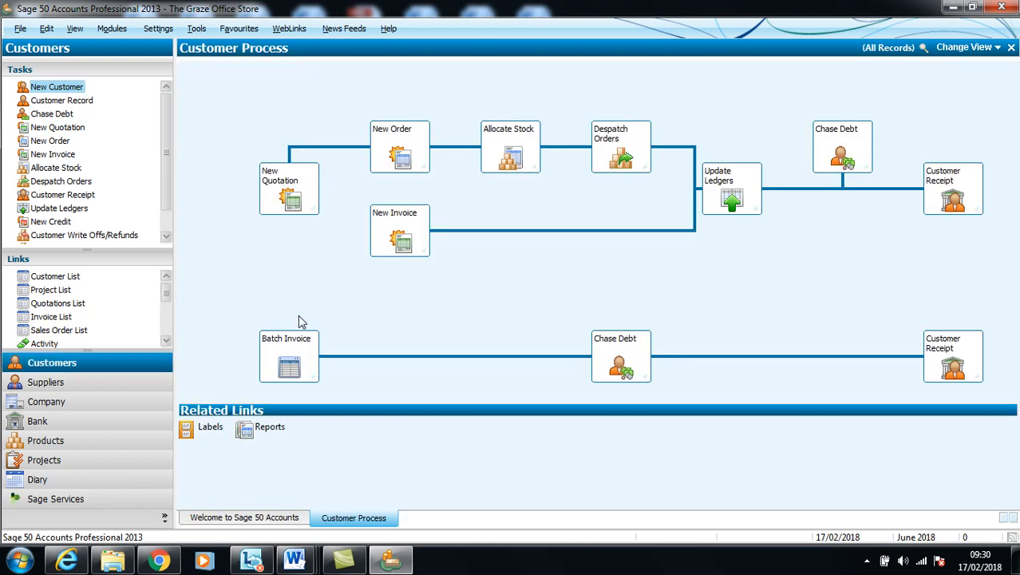
left_click(990, 49)
left_click(944, 81)
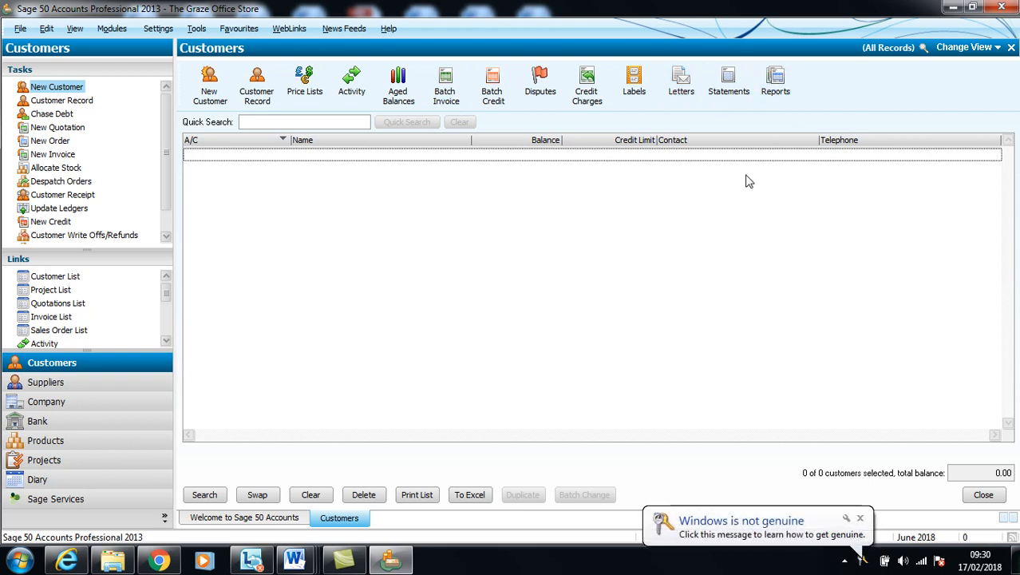
Switch the Suppliers module from the process map to the supplier list view.
left_click(124, 393)
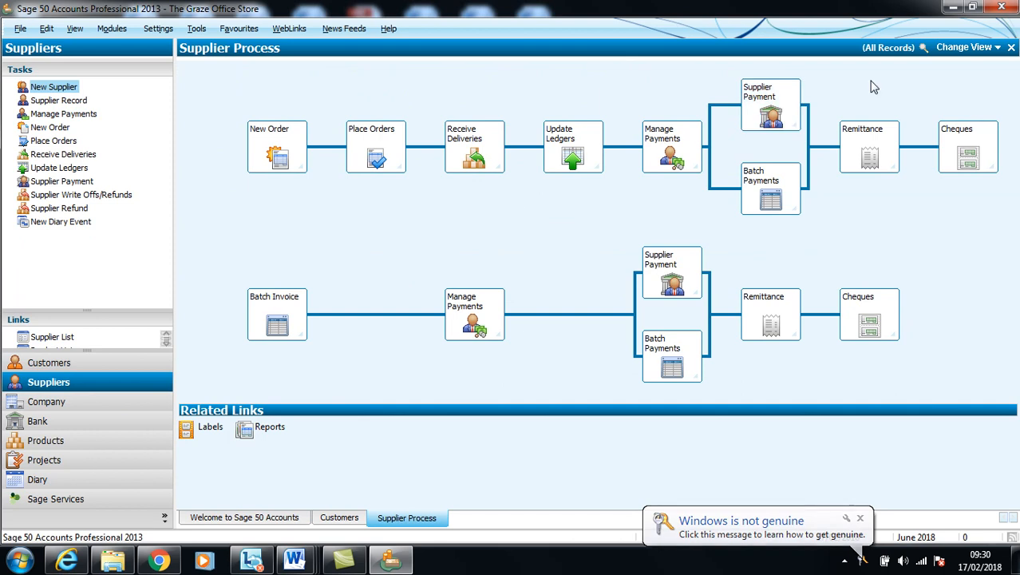
left_click(965, 47)
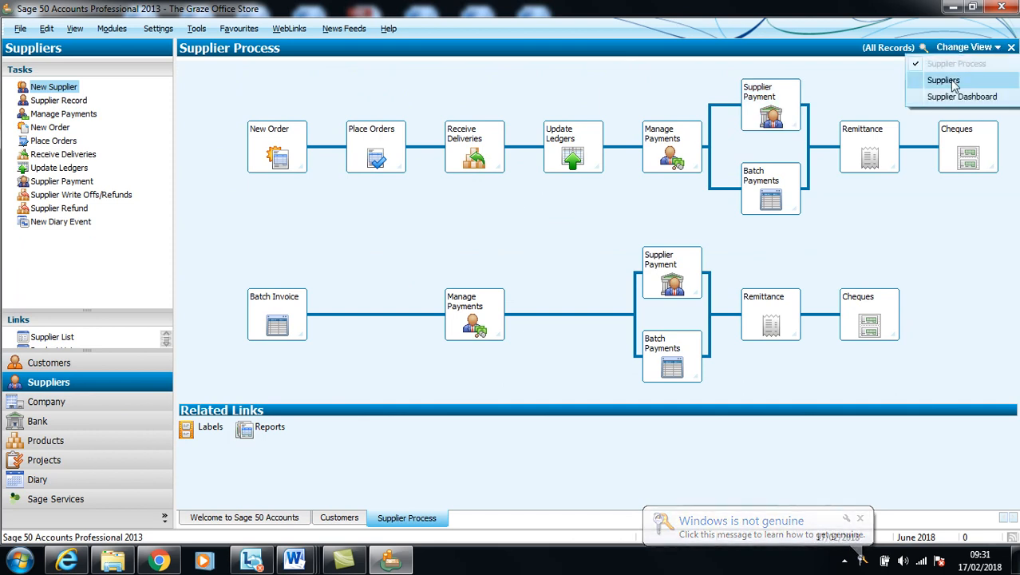
left_click(944, 80)
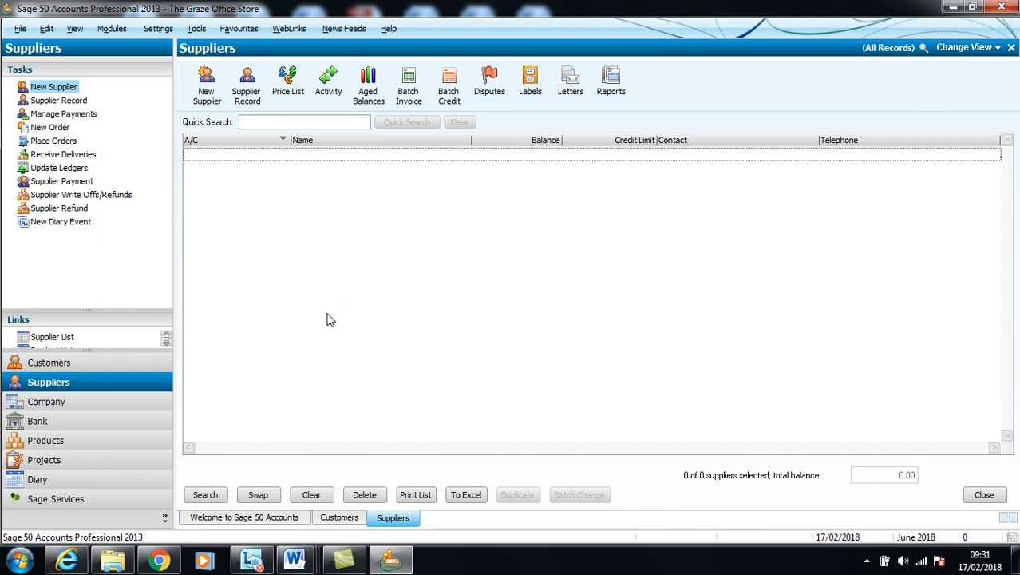
Open the company's nominal ledger and reorder the accounts by nominal code in descending and ascending order.
left_click(118, 409)
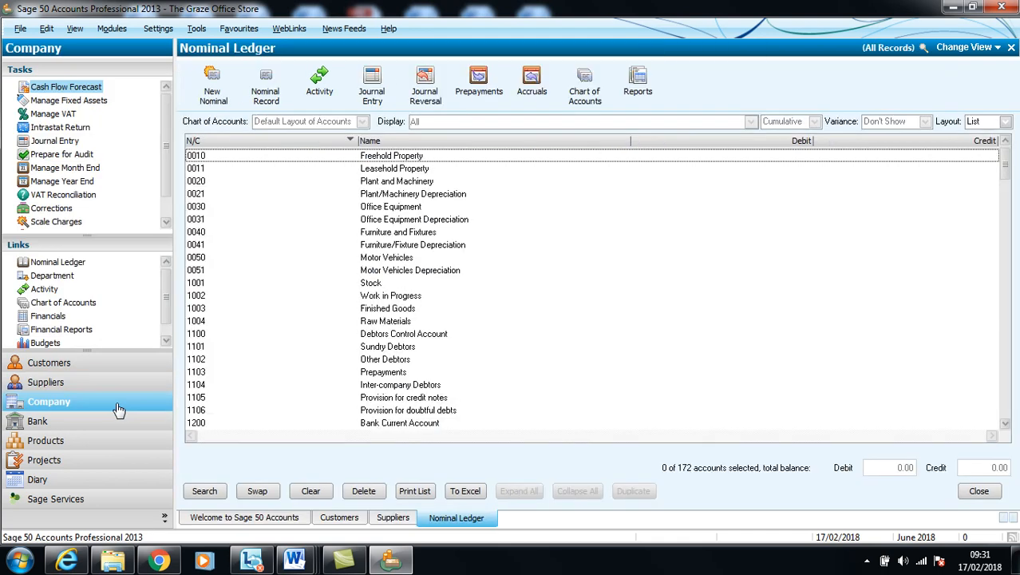
left_click(279, 143)
left_click(280, 142)
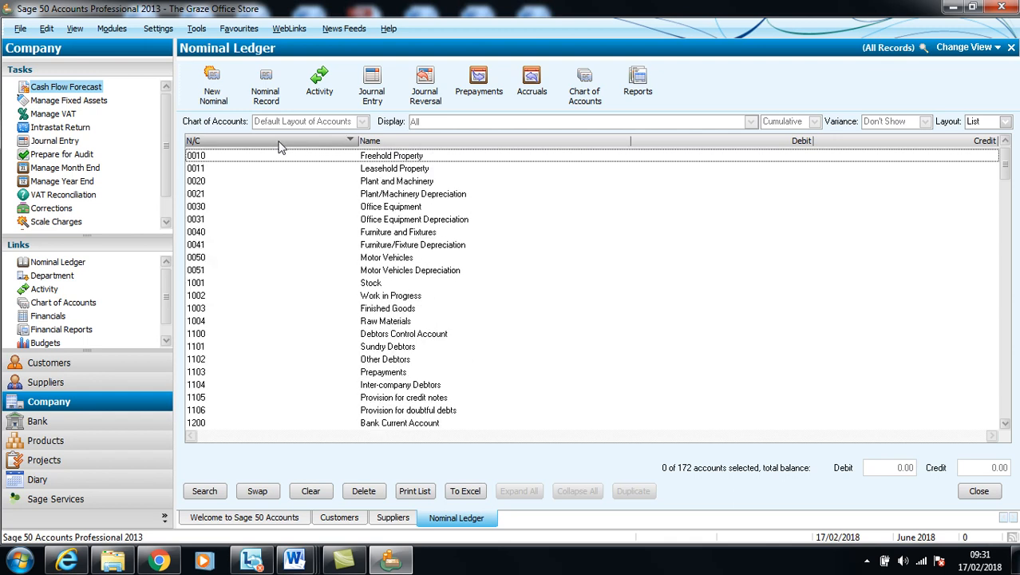
left_click(280, 147)
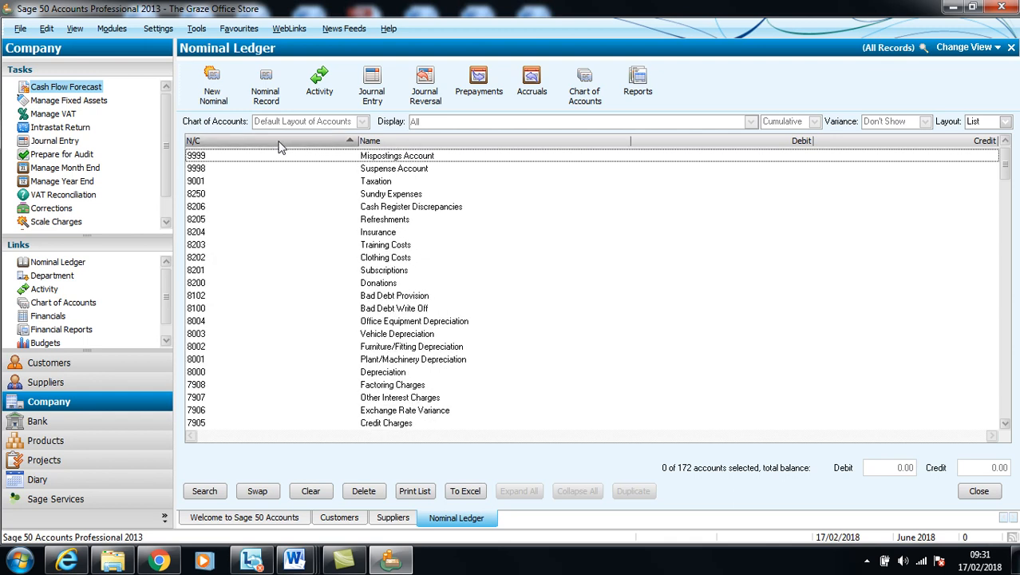
left_click(279, 147)
left_click(280, 147)
left_click(279, 147)
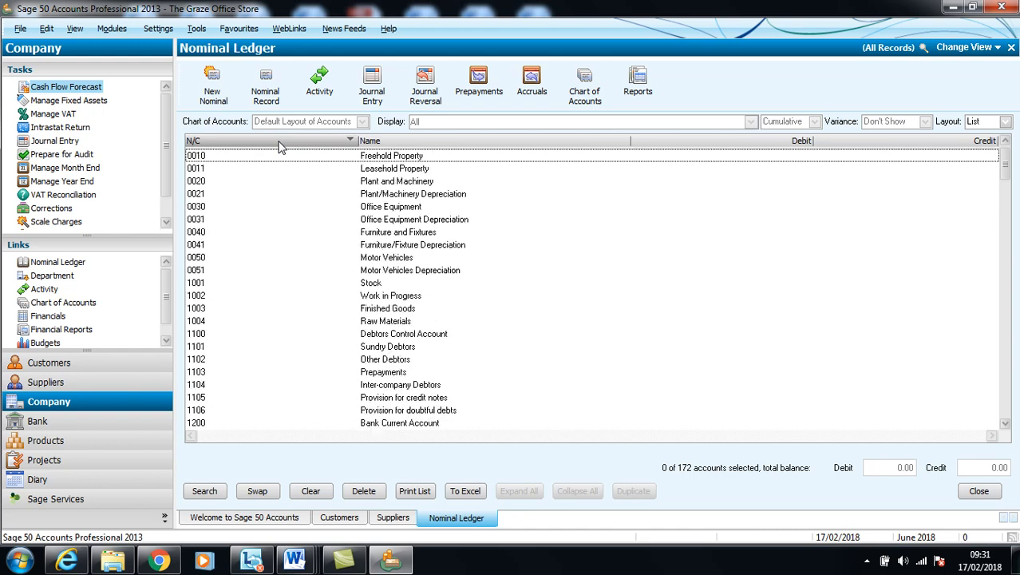
Sort the nominal accounts alphabetically by name and return them to ascending nominal code order.
left_click(391, 142)
left_click(394, 143)
left_click(393, 143)
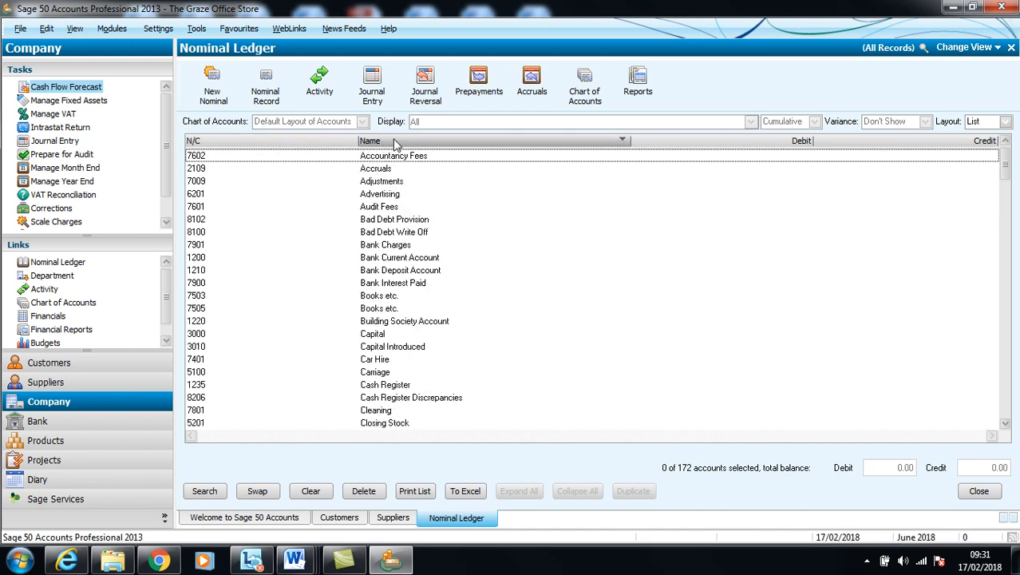
left_click(313, 143)
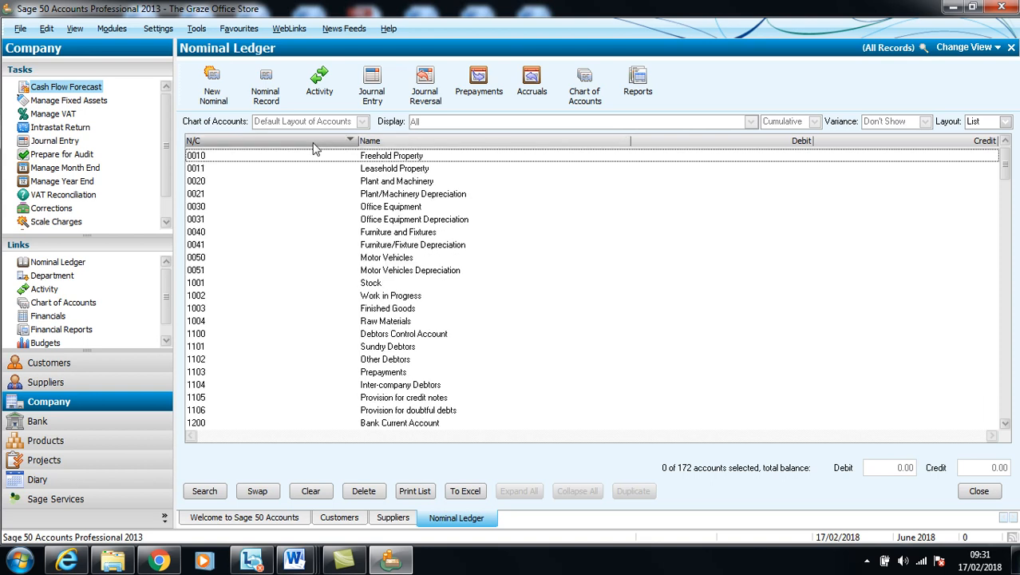
Jump to the nominal accounts starting with 4 and toggle the code order to descending and back to ascending.
key("4")
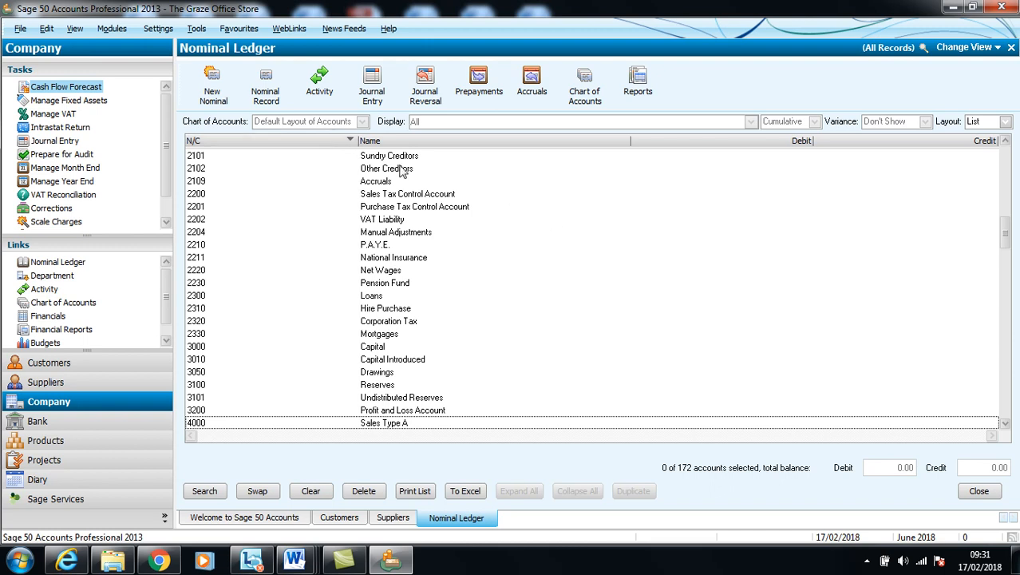
left_click(292, 142)
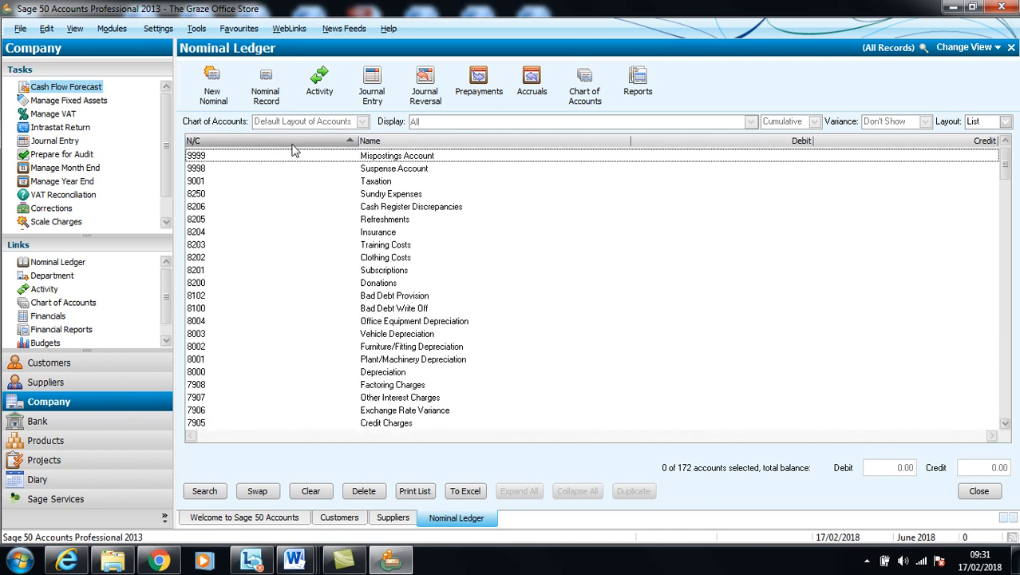
left_click(292, 143)
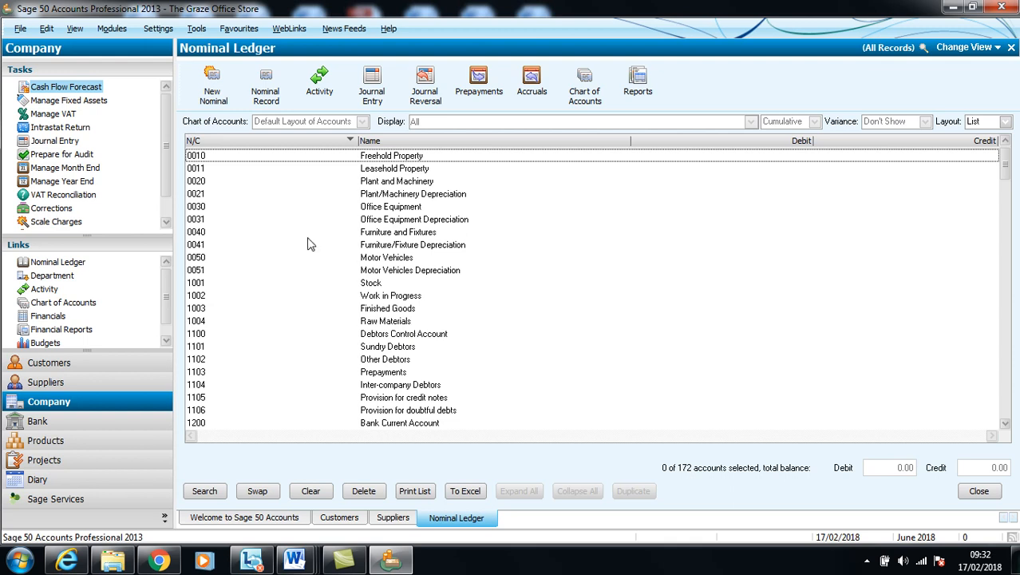
Change the default program date to 30/06/2018.
left_click(152, 29)
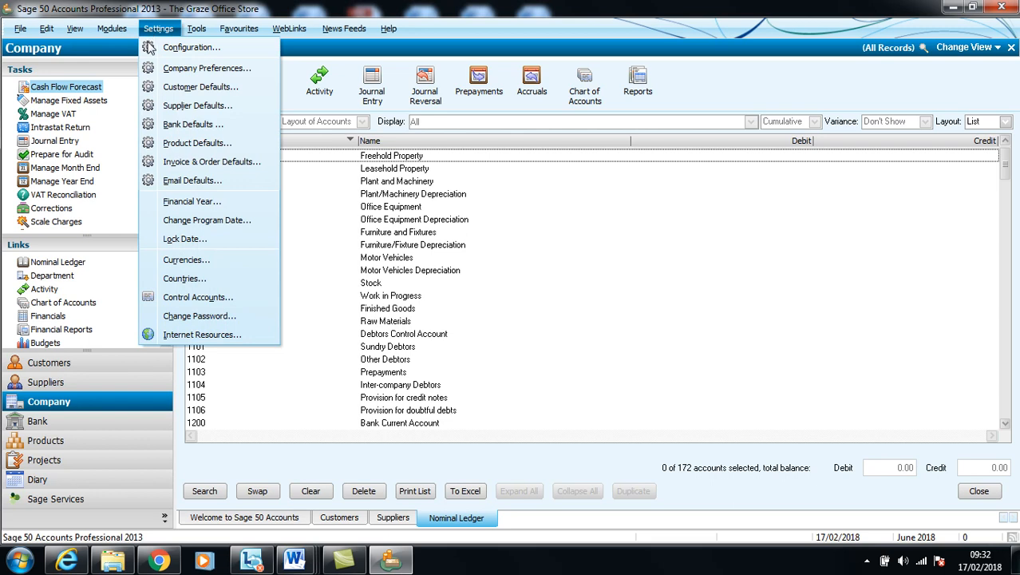
left_click(205, 221)
left_click(546, 323)
type("30/05/")
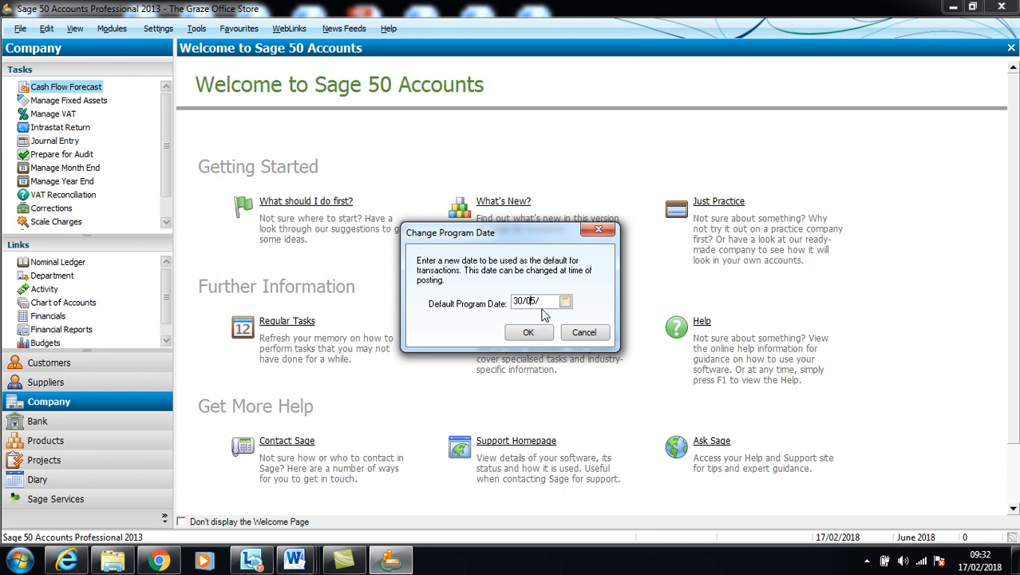
key("BackSpace")
type("6/2018")
left_click(530, 334)
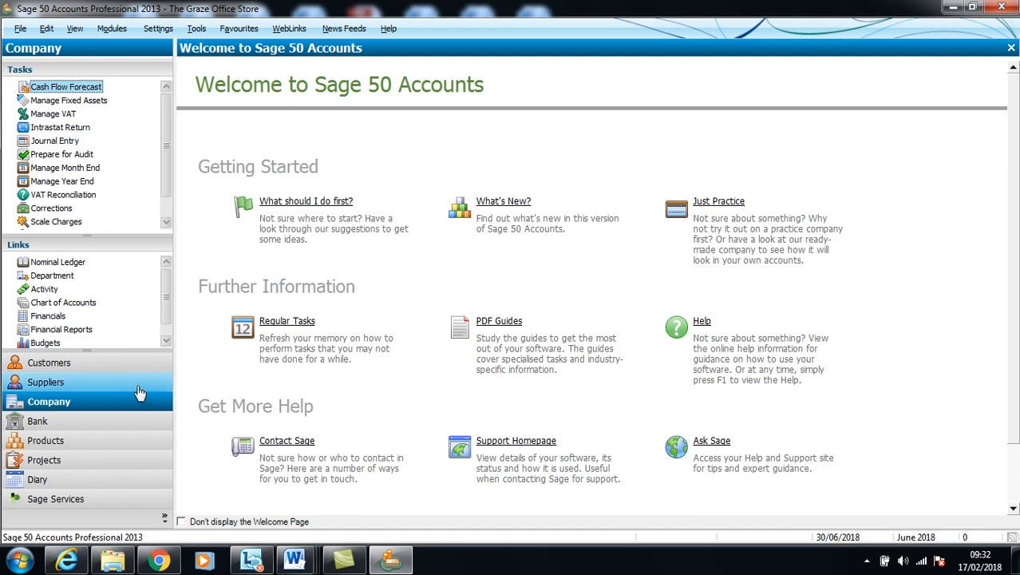
Reopen the company's nominal ledger and bring the sales accounts from code 4000 to 4099 into view.
left_click(112, 401)
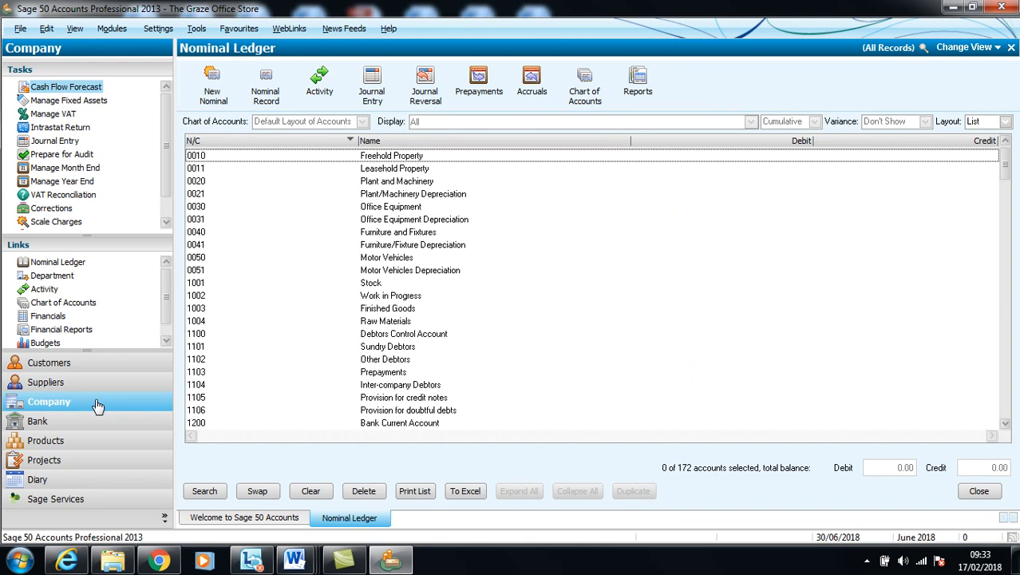
left_click(235, 145)
left_click(234, 145)
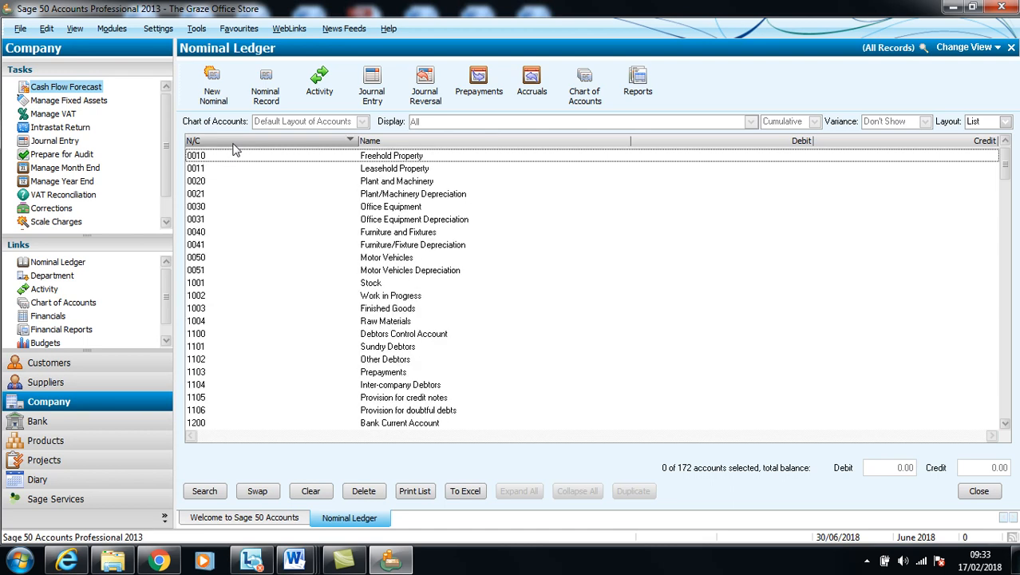
key("4")
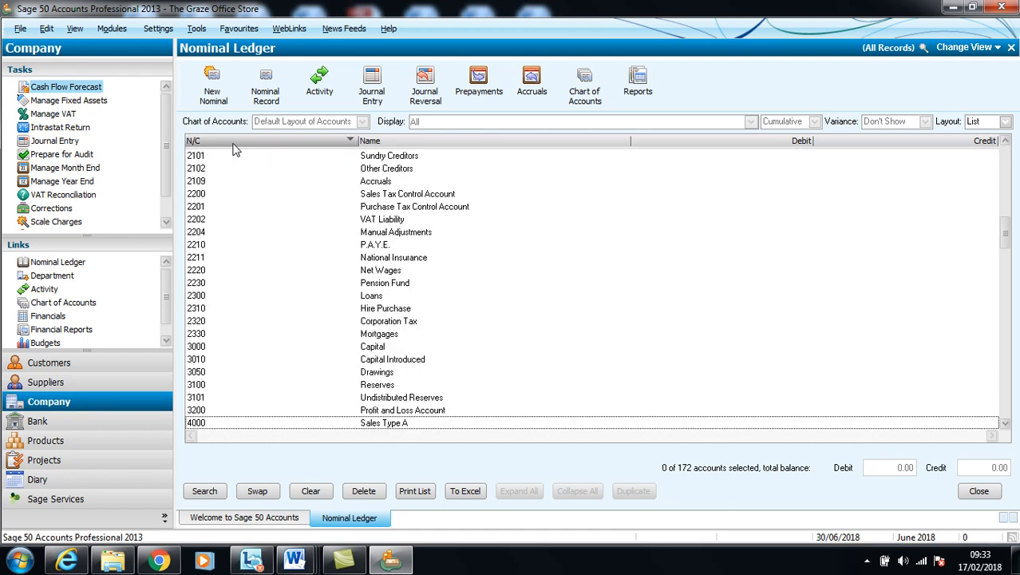
left_click(1005, 423)
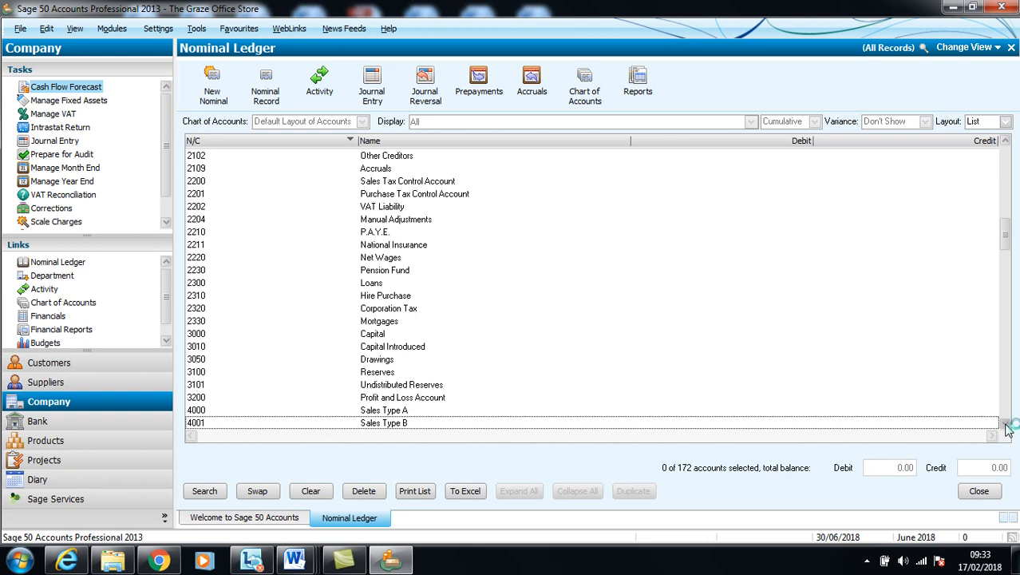
left_click(1006, 424)
left_click(1006, 424)
left_click(1006, 424)
left_click(1006, 424)
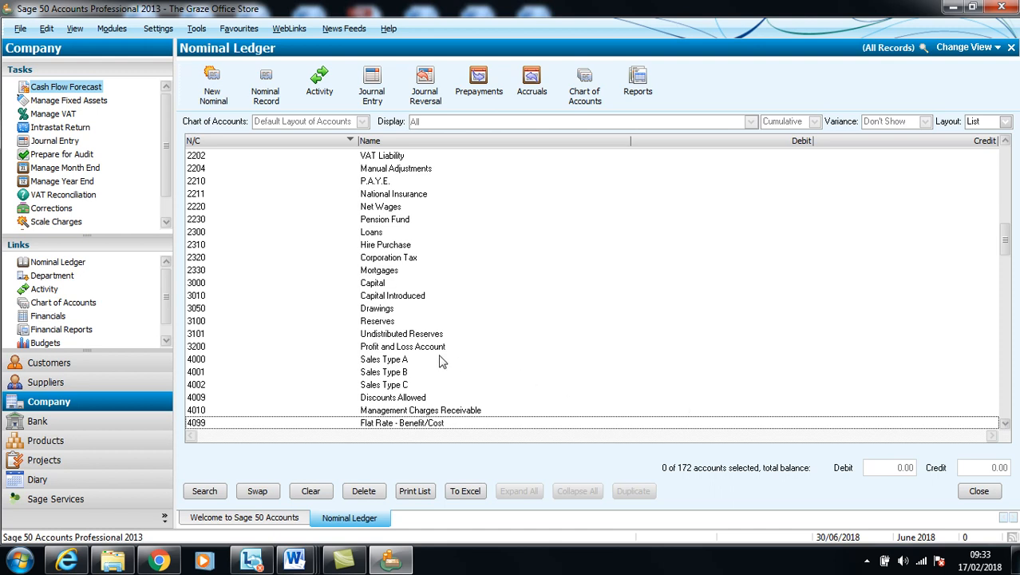
Rename nominal account 4000 as "Online sales" and save the record.
double_click(401, 361)
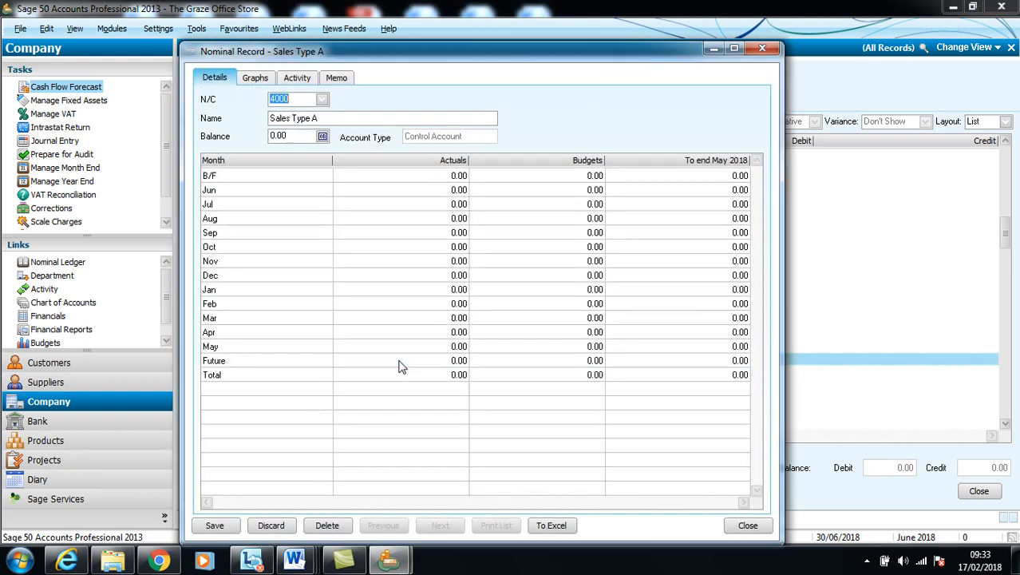
left_click(344, 118)
key("BackSpace")
key("BackSpace")
key("BackSpace")
key("BackSpace")
key("BackSpace")
key("BackSpace")
key("BackSpace")
key("BackSpace")
key("BackSpace")
key("BackSpace")
key("BackSpace")
key("BackSpace")
type("ONLINE")
key("BackSpace")
key("BackSpace")
key("BackSpace")
key("BackSpace")
key("BackSpace")
key("BackSpace")
key("BackSpace")
type("Online sales")
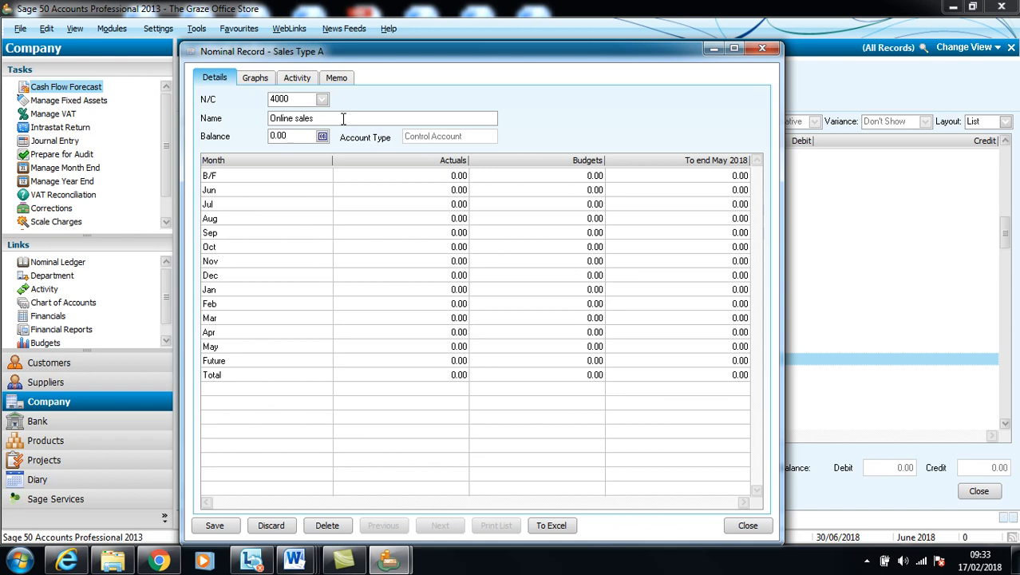
left_click(233, 526)
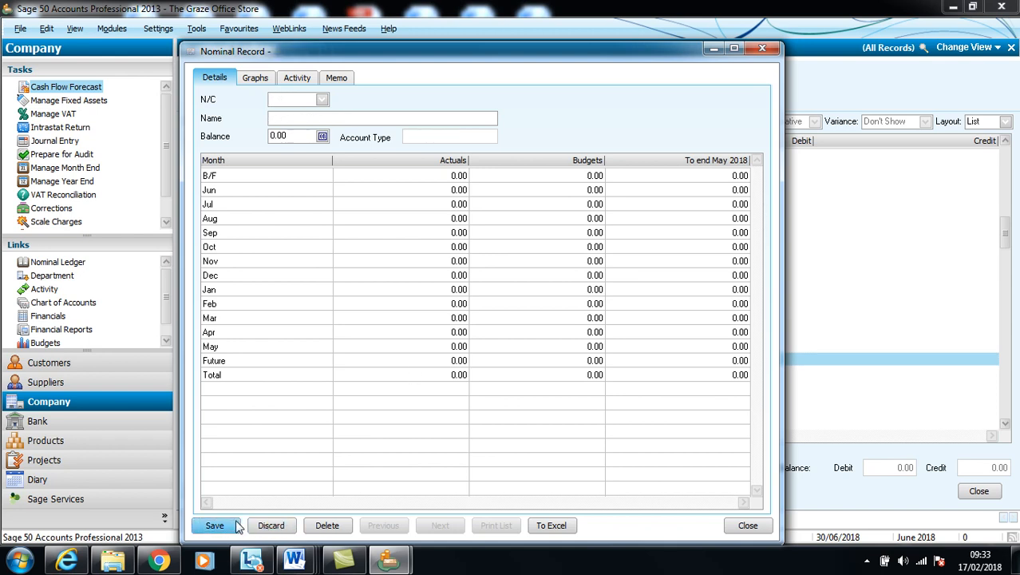
Load nominal account 4001, rename it "sales to shops - North" and save the record.
type("4000")
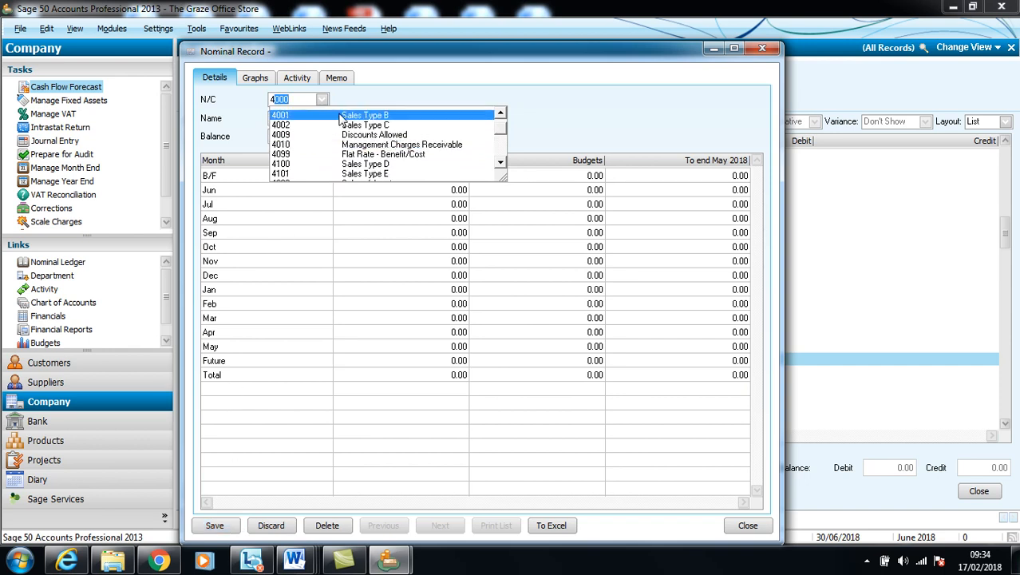
left_click(349, 116)
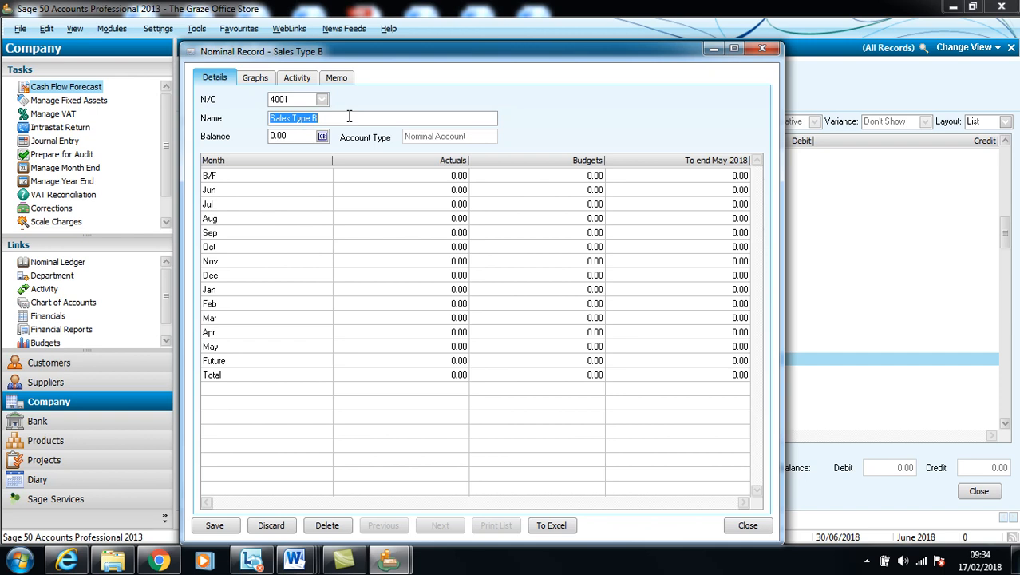
type("sales to shops")
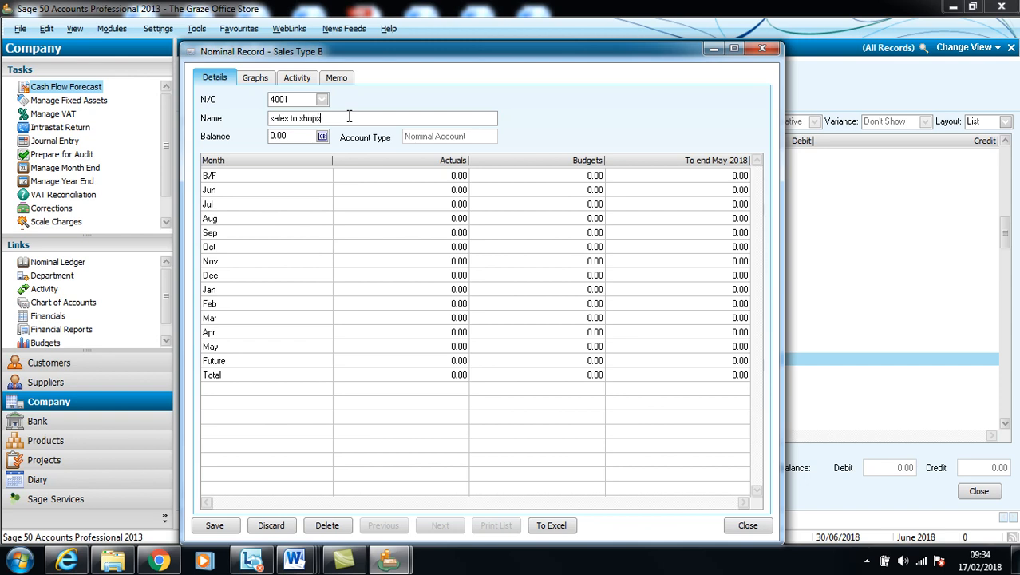
type(" - North")
left_click(206, 527)
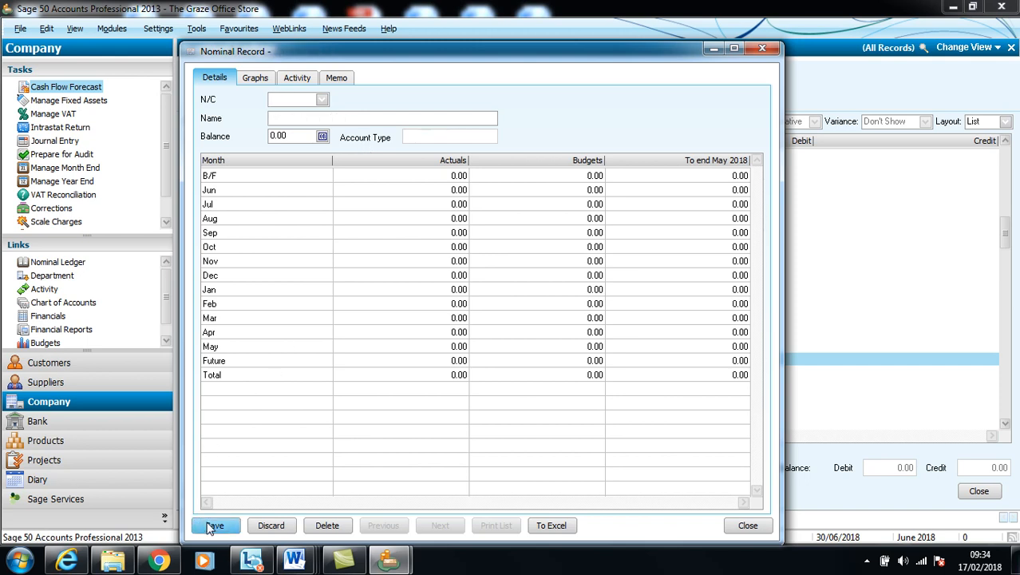
Rename nominal account 4002 as "sales to shops - South", save it and close the nominal record.
type("4000")
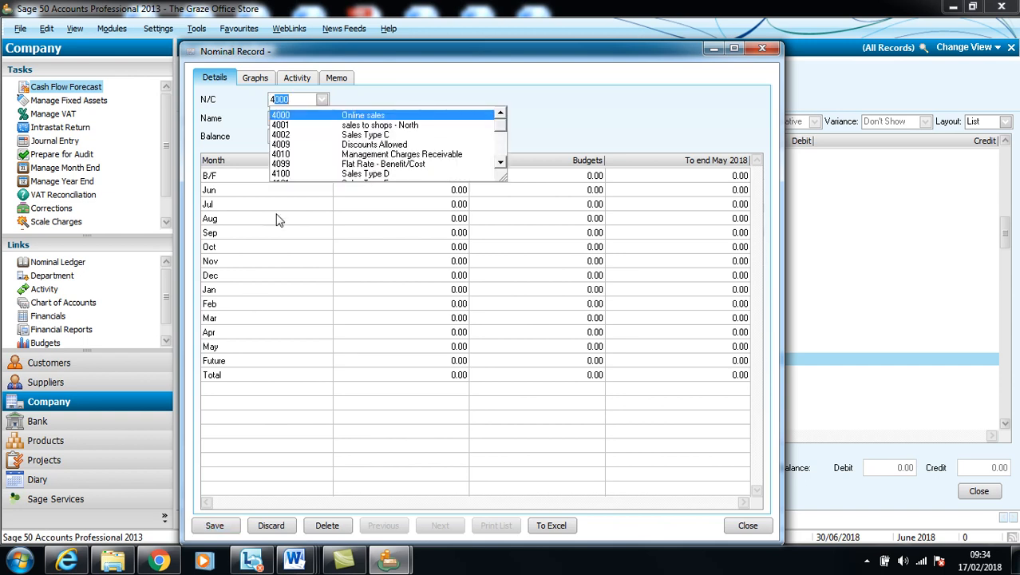
left_click(499, 117)
left_click(500, 117)
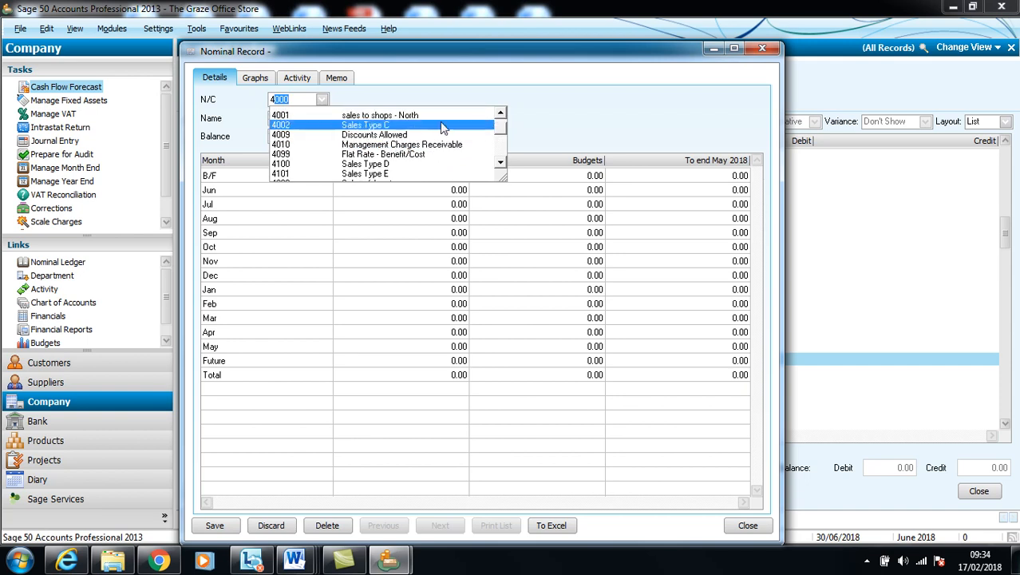
left_click(413, 128)
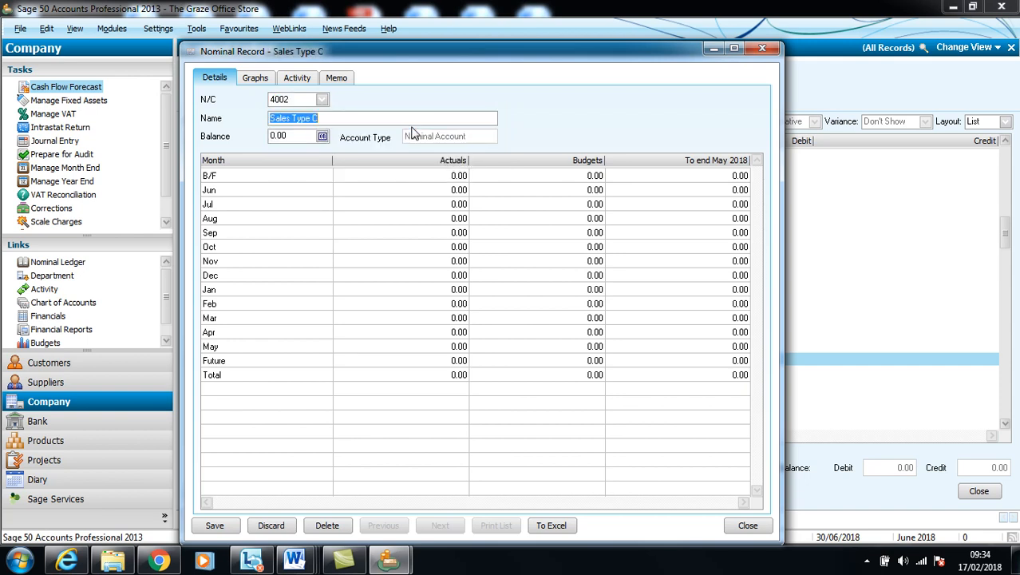
type("sale")
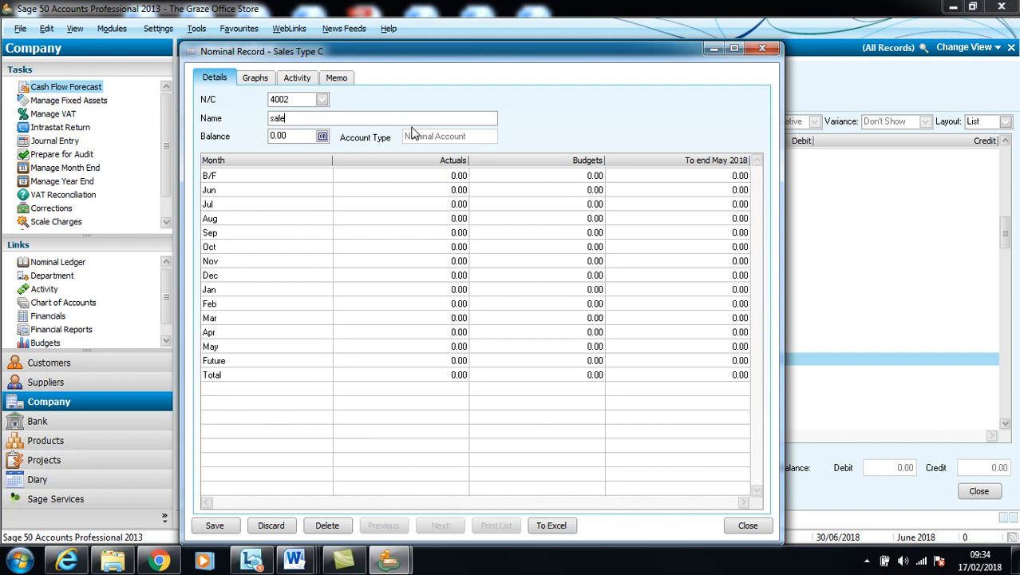
type("s to shops - South")
left_click(217, 525)
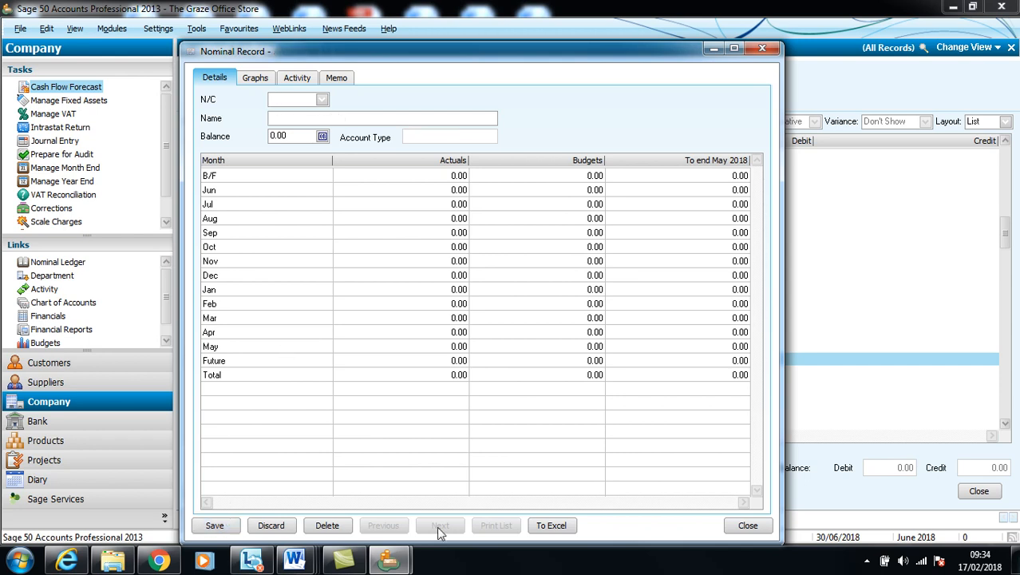
left_click(748, 526)
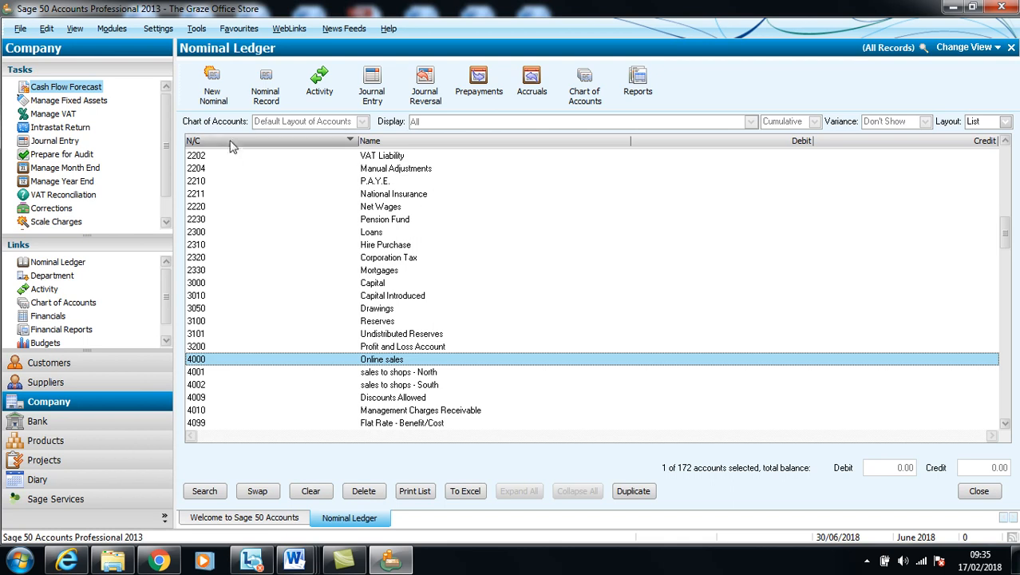
Start a new nominal account and, after reviewing the available account types, keep Sales as its type.
left_click(220, 104)
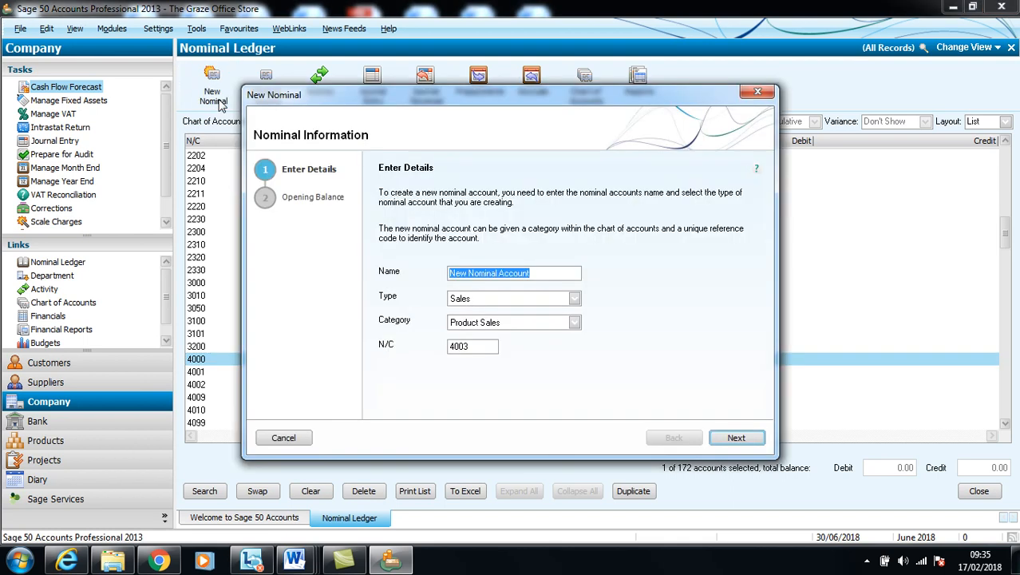
left_click(574, 301)
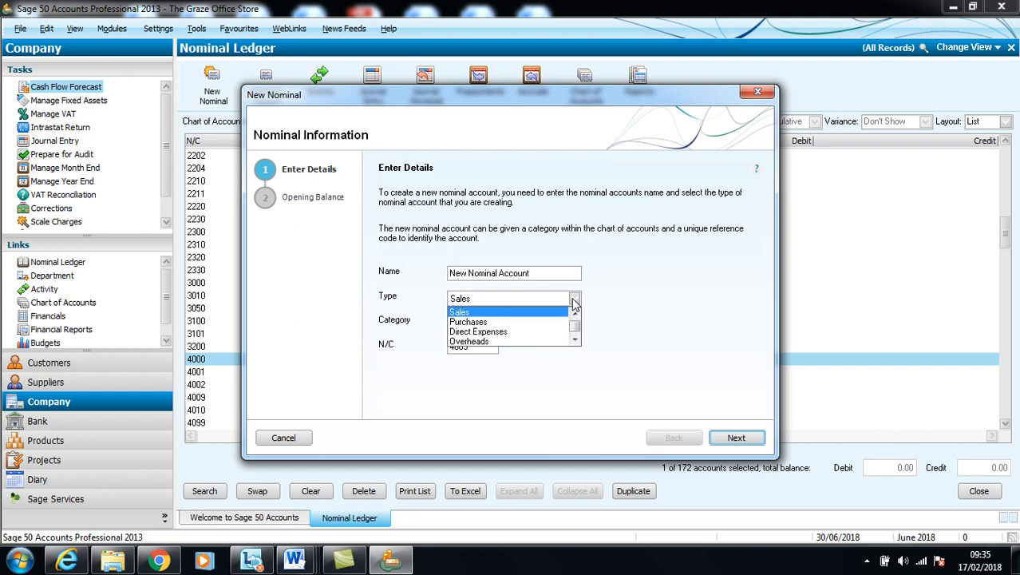
left_click(576, 338)
left_click(575, 339)
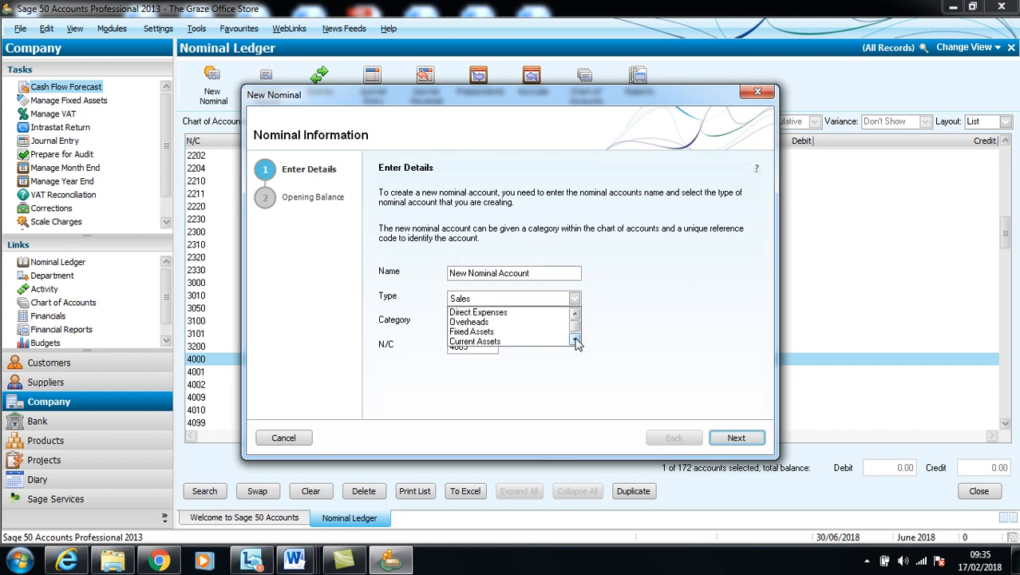
left_click(574, 312)
left_click(574, 313)
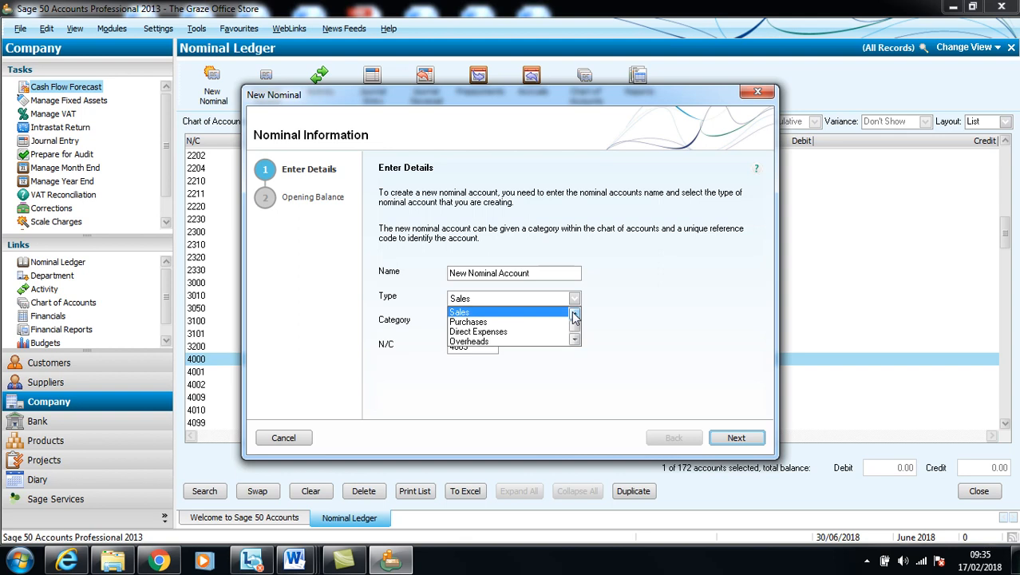
left_click(562, 299)
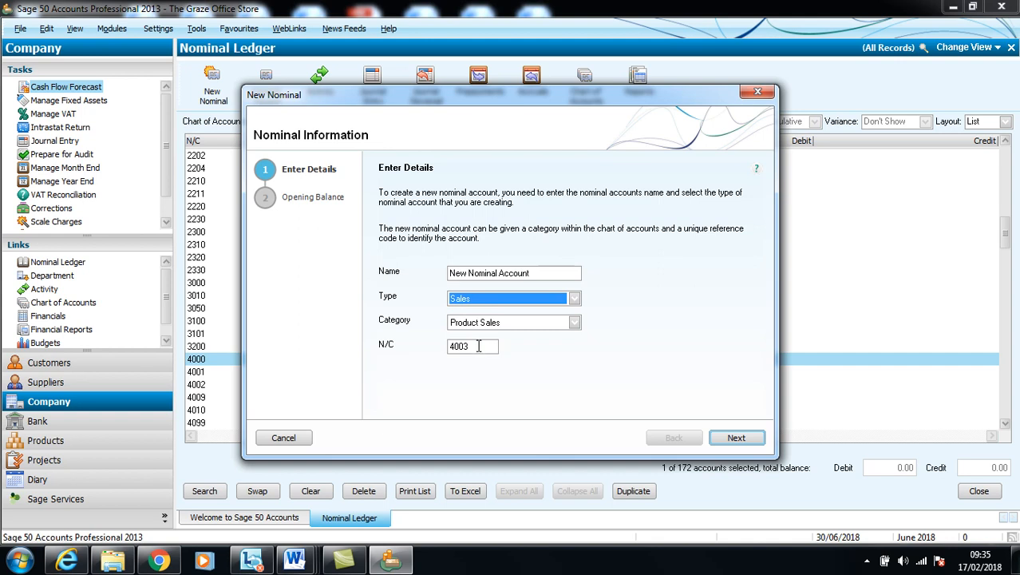
Name the new account "sales to shops - East" and create it under code 4003 in Product Sales with no opening balance.
left_click(535, 272)
key("BackSpace")
key("BackSpace")
key("BackSpace")
key("BackSpace")
key("BackSpace")
key("BackSpace")
key("BackSpace")
key("BackSpace")
key("BackSpace")
key("BackSpace")
key("BackSpace")
key("BackSpace")
key("BackSpace")
key("BackSpace")
key("BackSpace")
key("BackSpace")
key("BackSpace")
key("BackSpace")
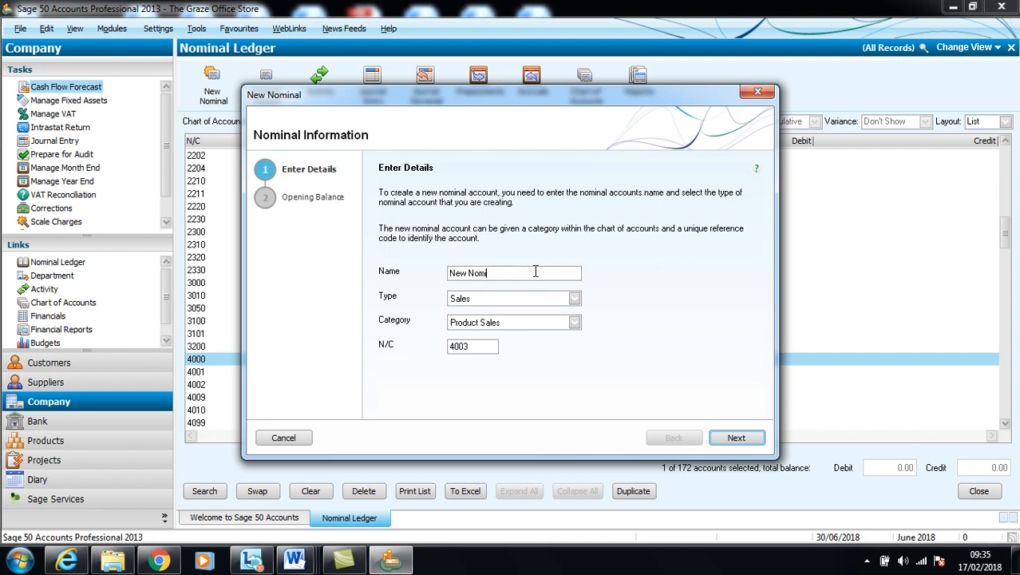
type("sales to shops - Esat")
key("BackSpace")
key("BackSpace")
type("ast")
left_click(734, 441)
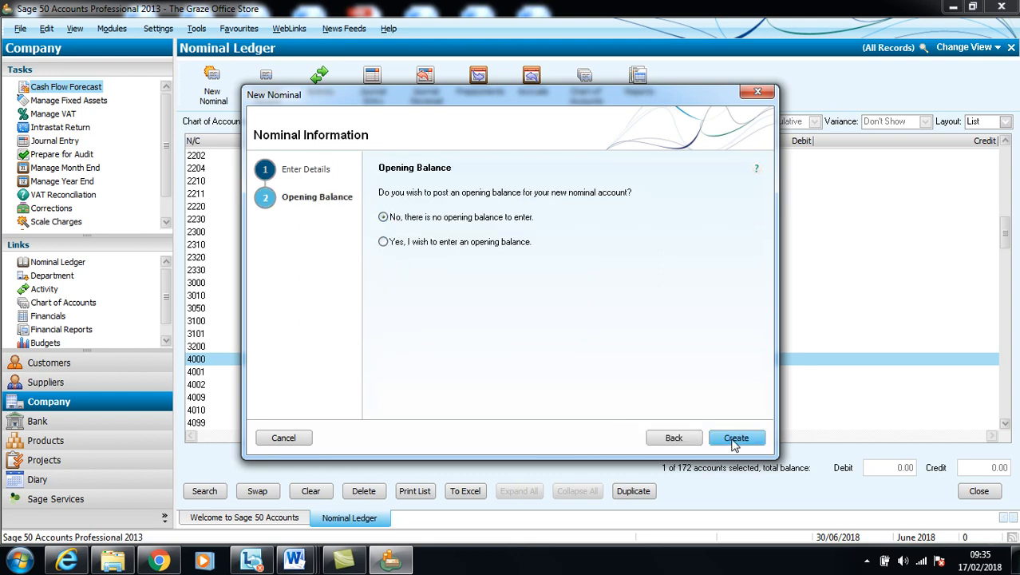
left_click(735, 439)
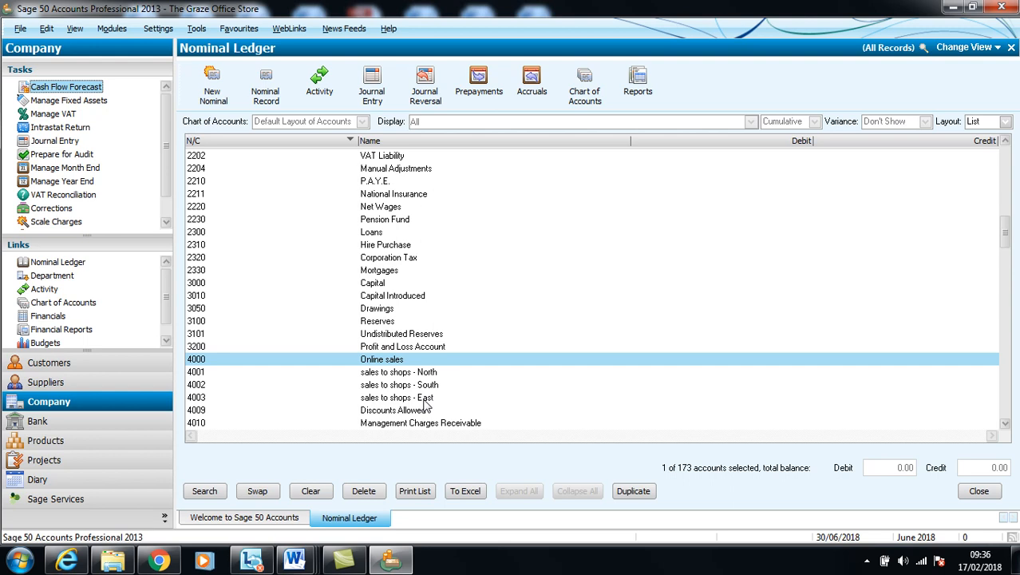
Go to the 5000 range of the nominal ledger list and open the Materials Purchased record.
left_click(217, 144)
left_click(223, 146)
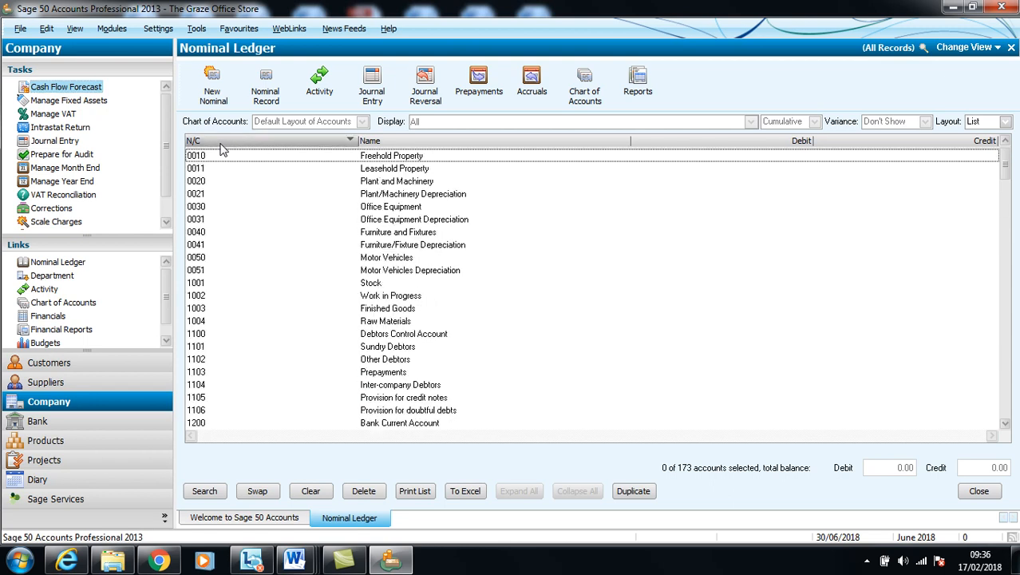
key("5")
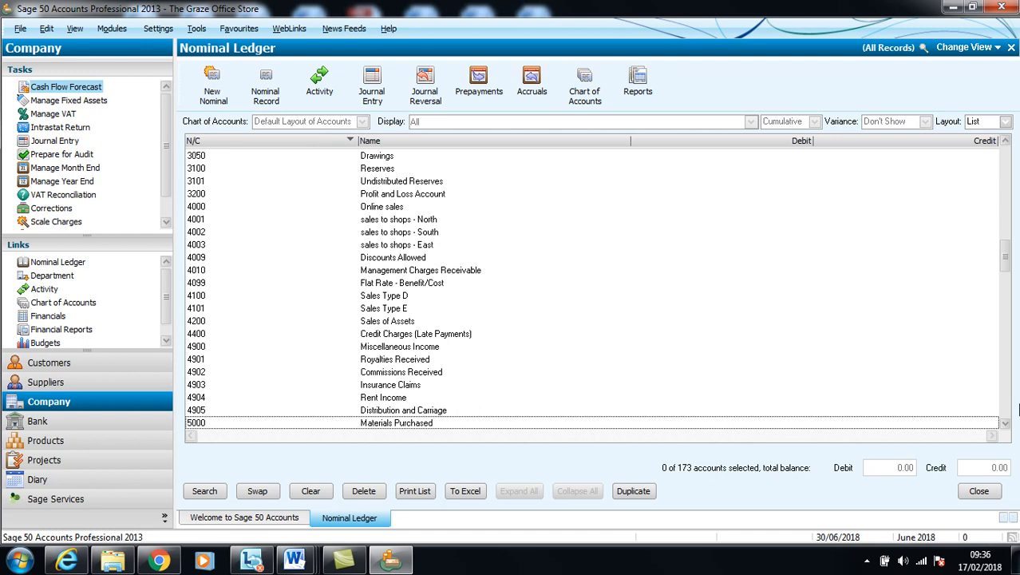
left_click(1004, 424)
left_click(1005, 424)
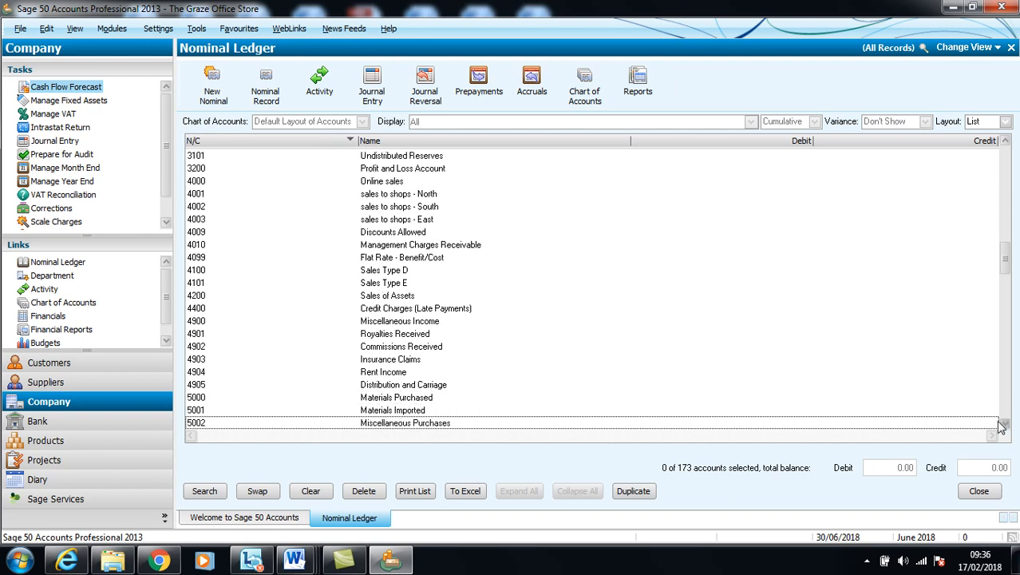
double_click(421, 399)
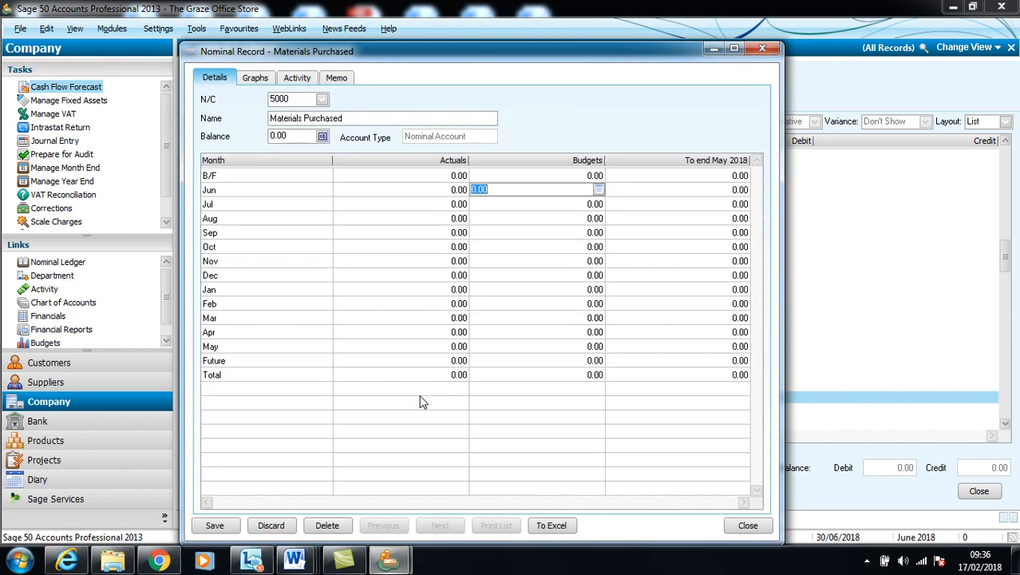
Rename nominal account 5000 as "purchases - completed units" and save the record.
left_click(380, 118)
key("BackSpace")
key("BackSpace")
key("BackSpace")
key("BackSpace")
key("BackSpace")
key("BackSpace")
key("BackSpace")
key("BackSpace")
key("BackSpace")
key("BackSpace")
key("BackSpace")
key("BackSpace")
key("BackSpace")
key("BackSpace")
key("BackSpace")
key("BackSpace")
key("BackSpace")
key("BackSpace")
key("BackSpace")
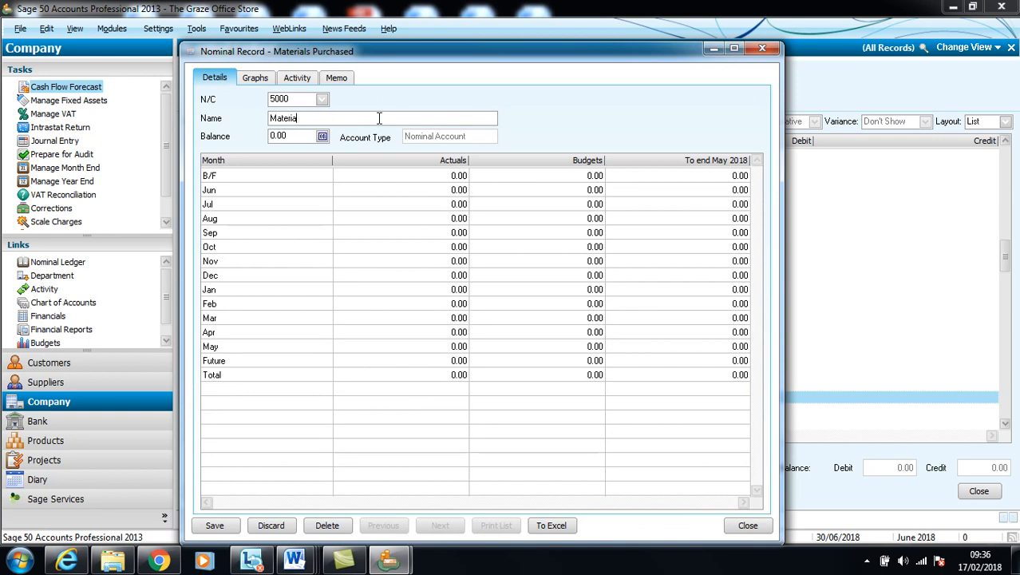
type("purchases - completed units")
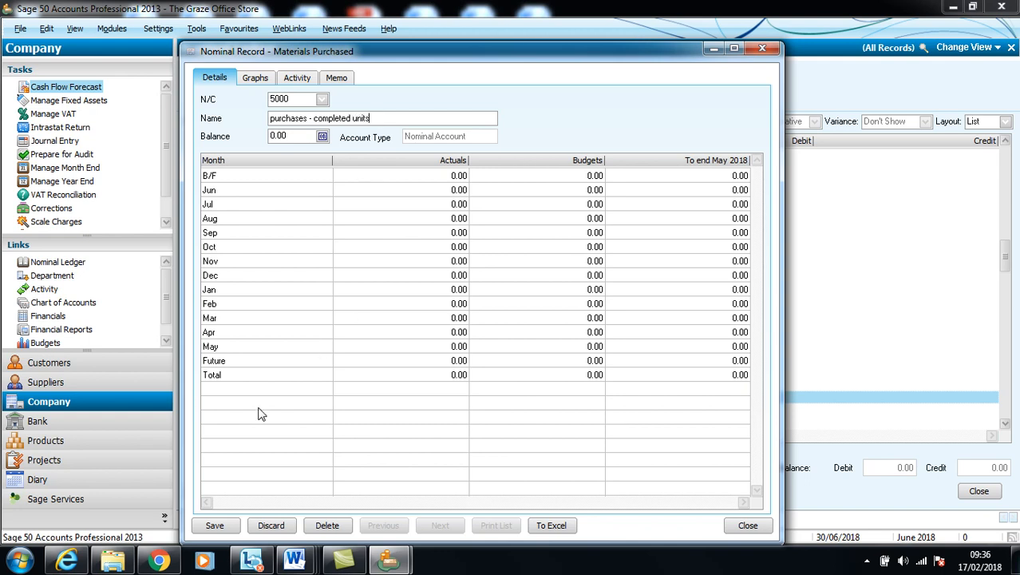
left_click(227, 527)
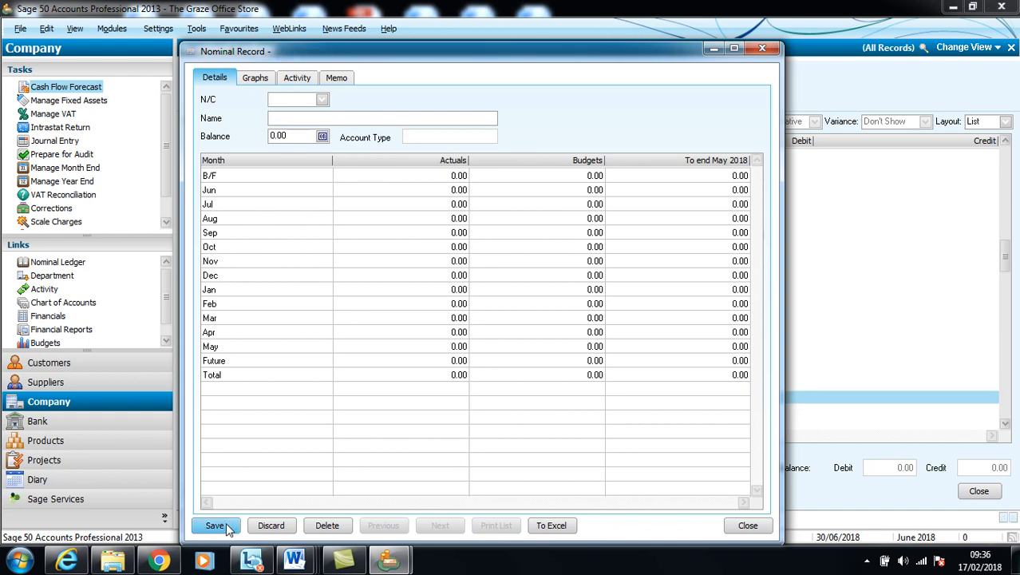
Load nominal account 5001, rename it "purchases raw materials", save it and close the nominal record.
type("5000")
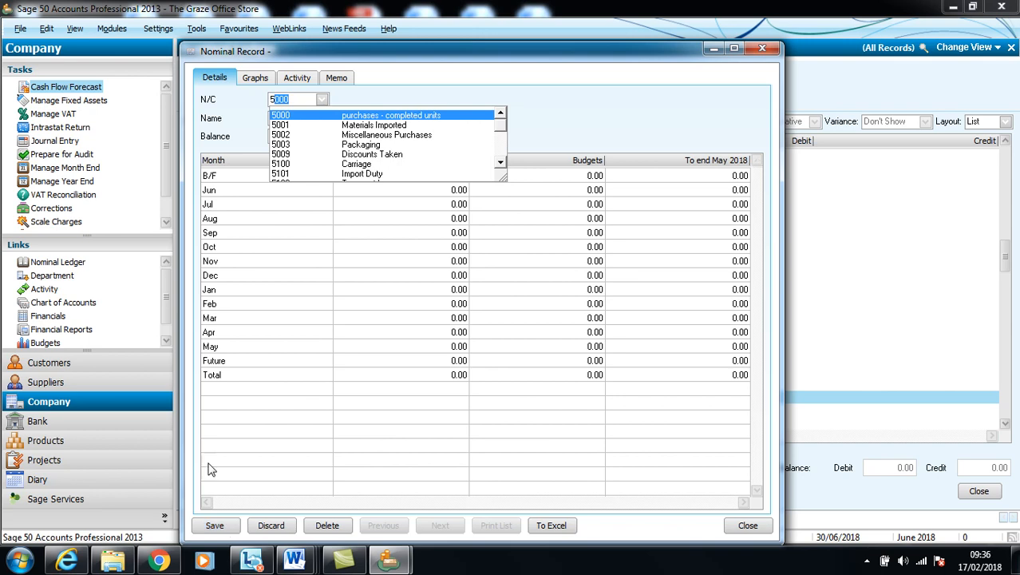
left_click(349, 126)
left_click(359, 118)
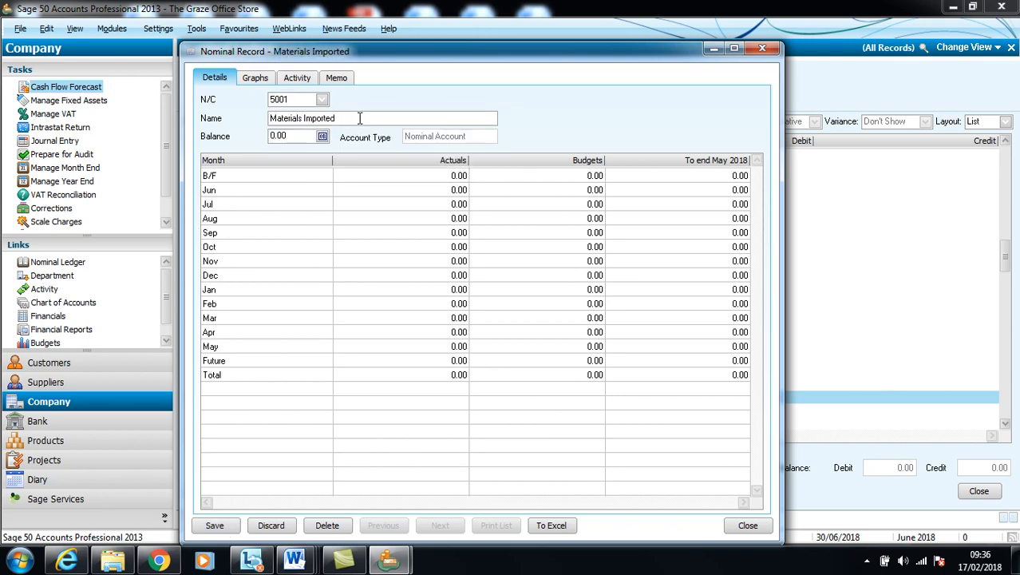
key("BackSpace")
key("BackSpace")
key("BackSpace")
key("BackSpace")
key("BackSpace")
key("BackSpace")
key("BackSpace")
key("BackSpace")
key("BackSpace")
key("BackSpace")
key("BackSpace")
key("BackSpace")
key("BackSpace")
key("BackSpace")
key("BackSpace")
key("BackSpace")
key("BackSpace")
key("BackSpace")
type("purchases raw materials")
left_click(217, 524)
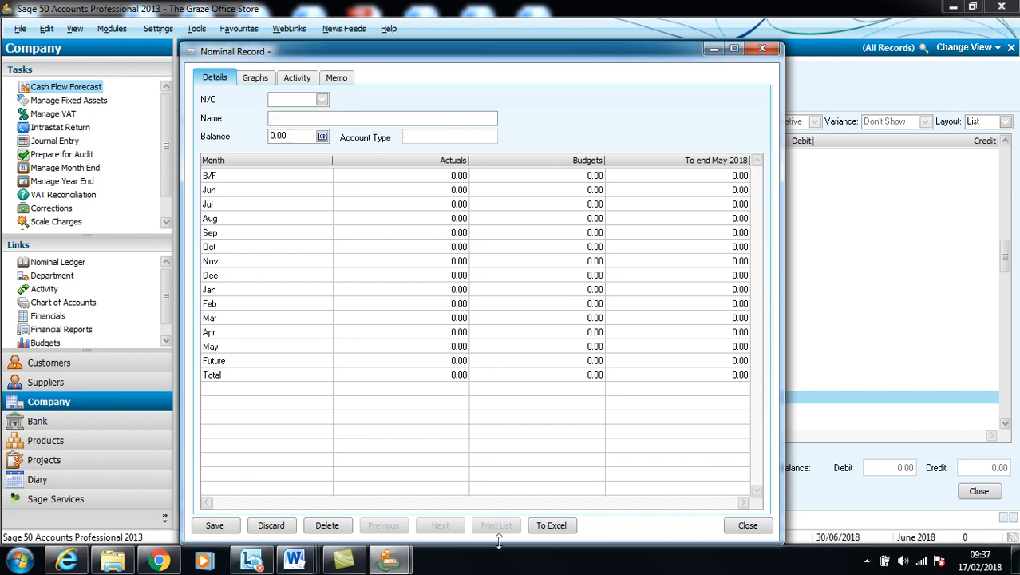
left_click(735, 530)
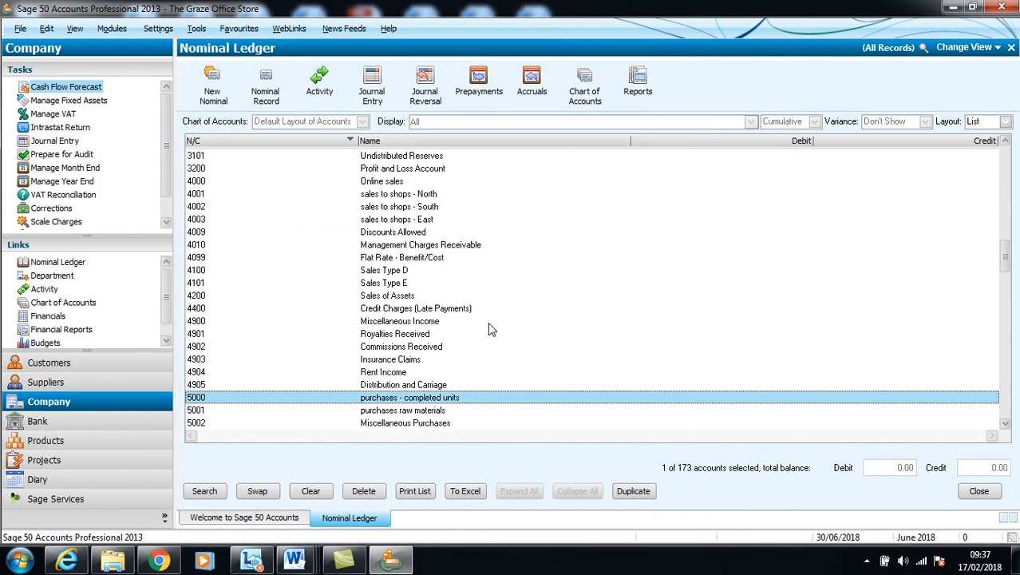
left_click(214, 89)
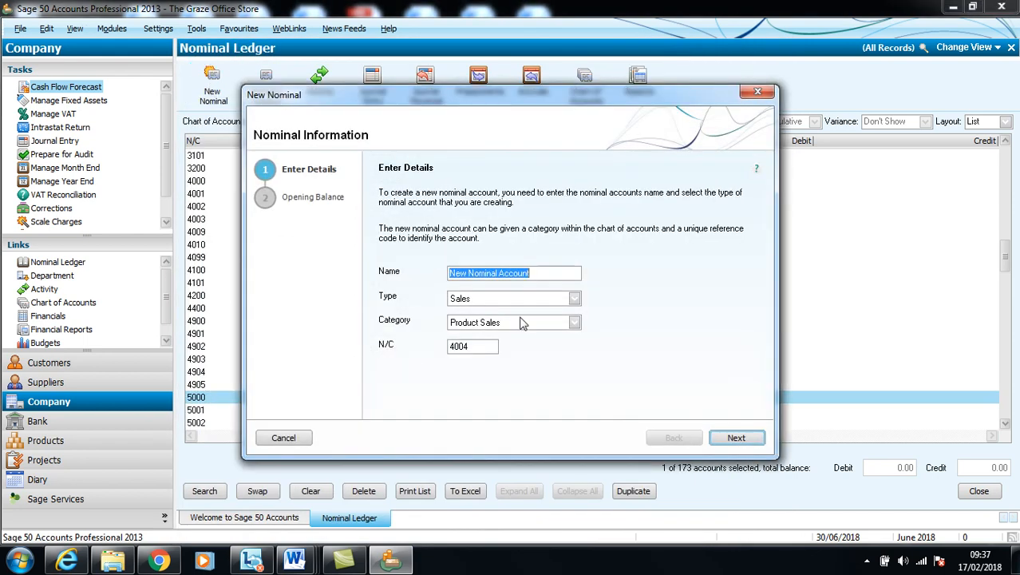
left_click(574, 300)
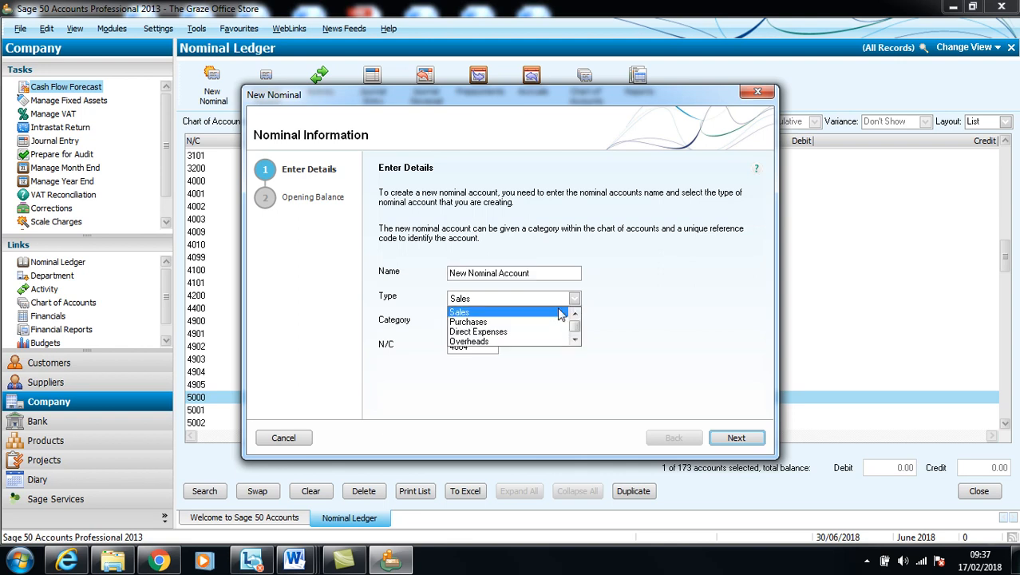
left_click(551, 322)
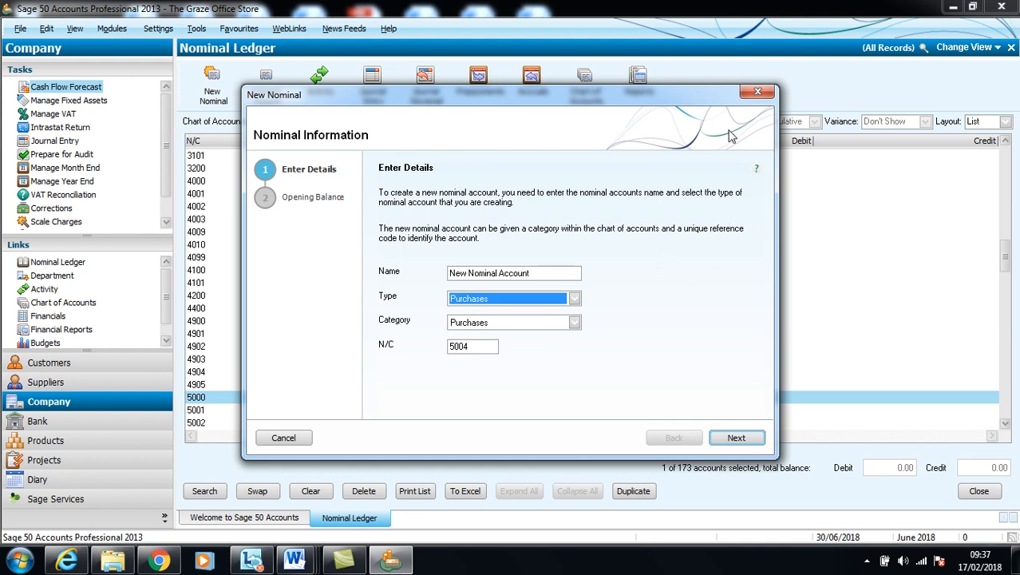
left_click(758, 92)
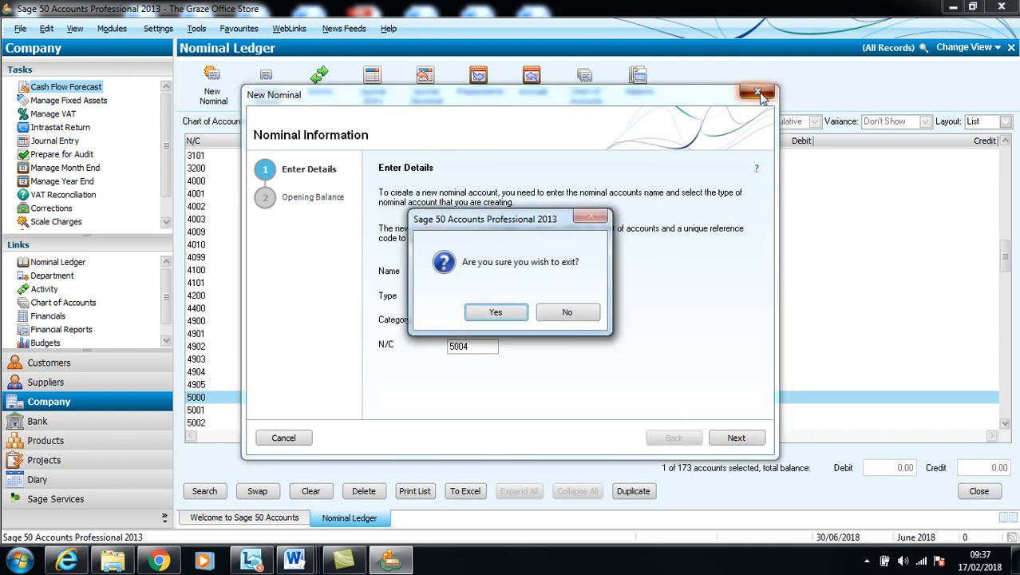
left_click(519, 313)
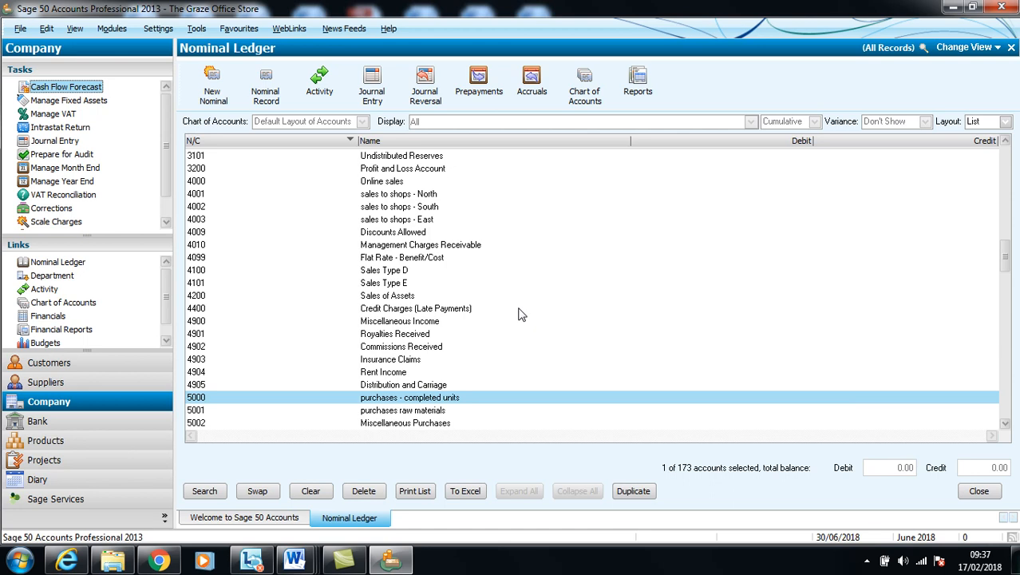
Go to the Customers module and change its view from the process diagram to the Customers list.
left_click(135, 363)
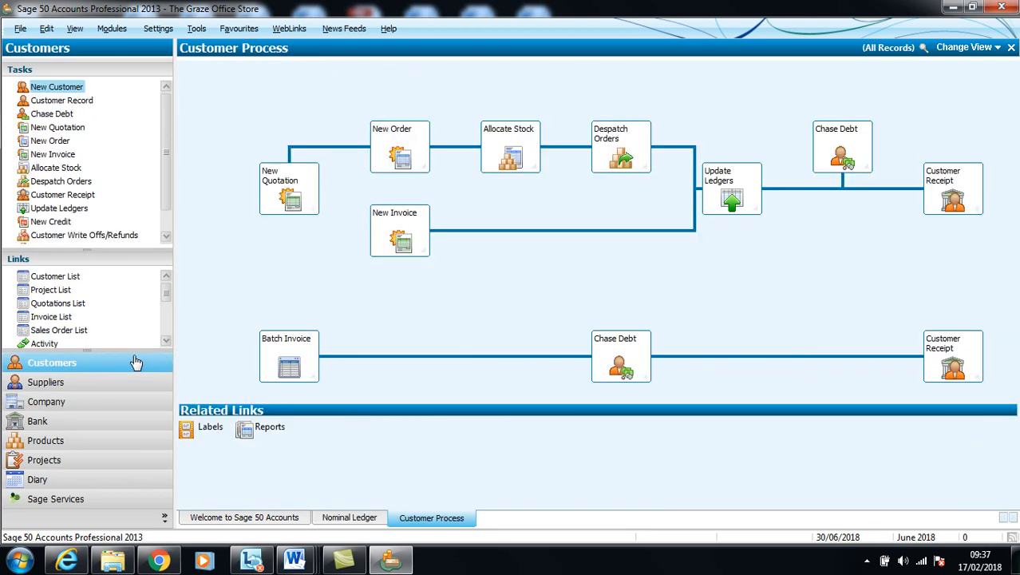
left_click(957, 54)
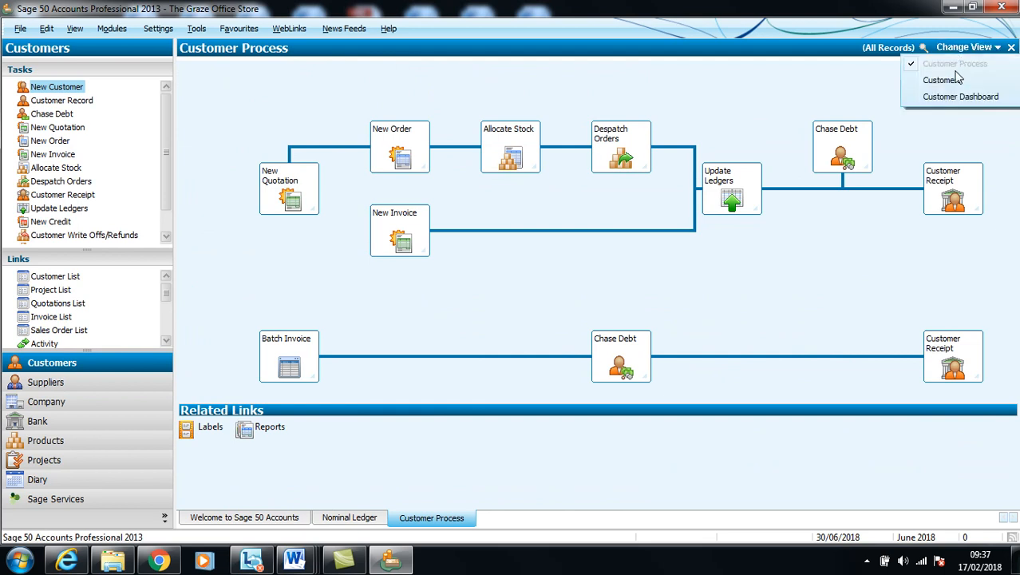
left_click(954, 82)
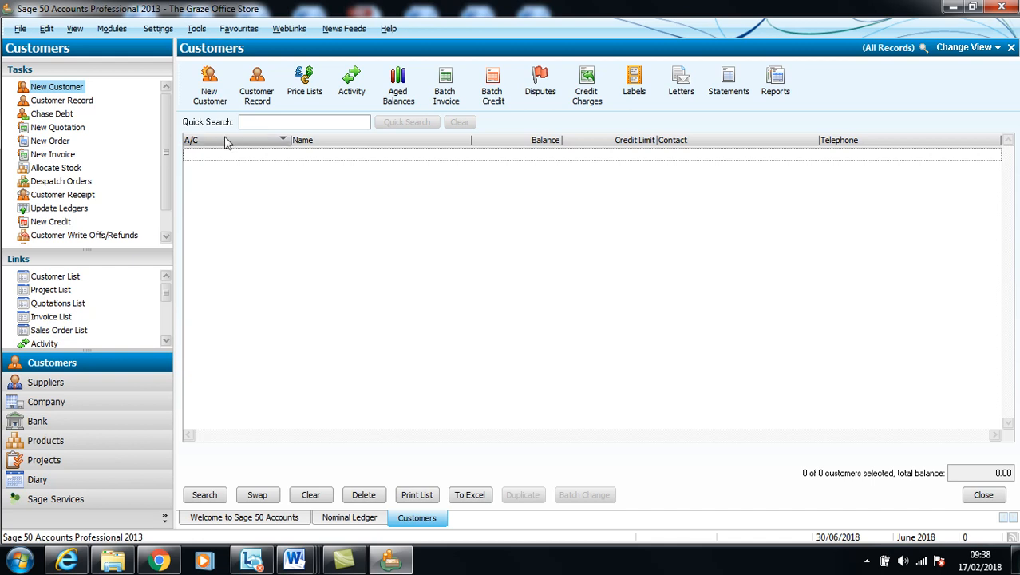
Start a new customer account named "Giffall Recruitment" and replace the suggested account reference with the customer's own reference.
left_click(210, 87)
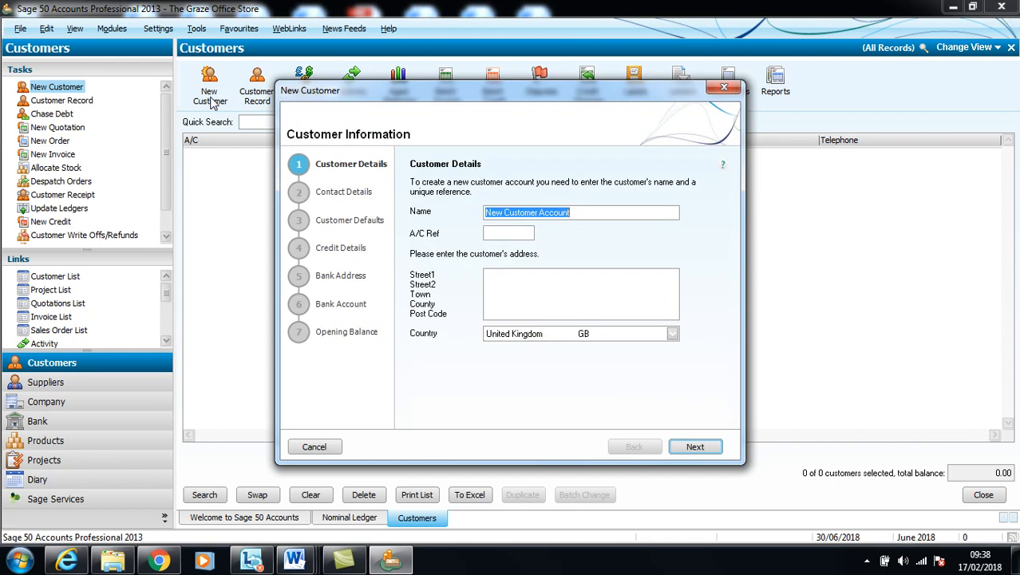
type("Giff")
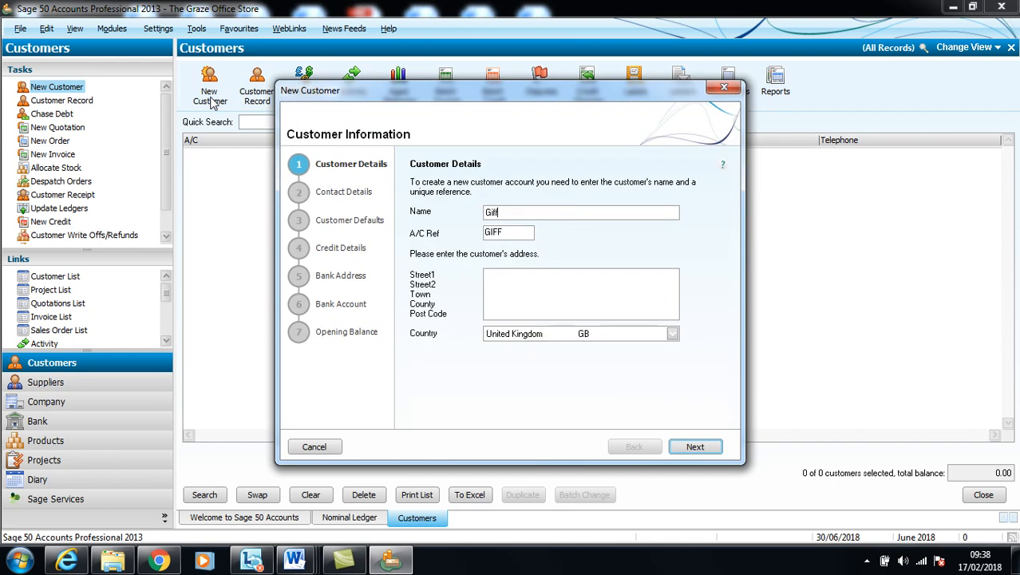
type("all Recruitment")
key("Tab")
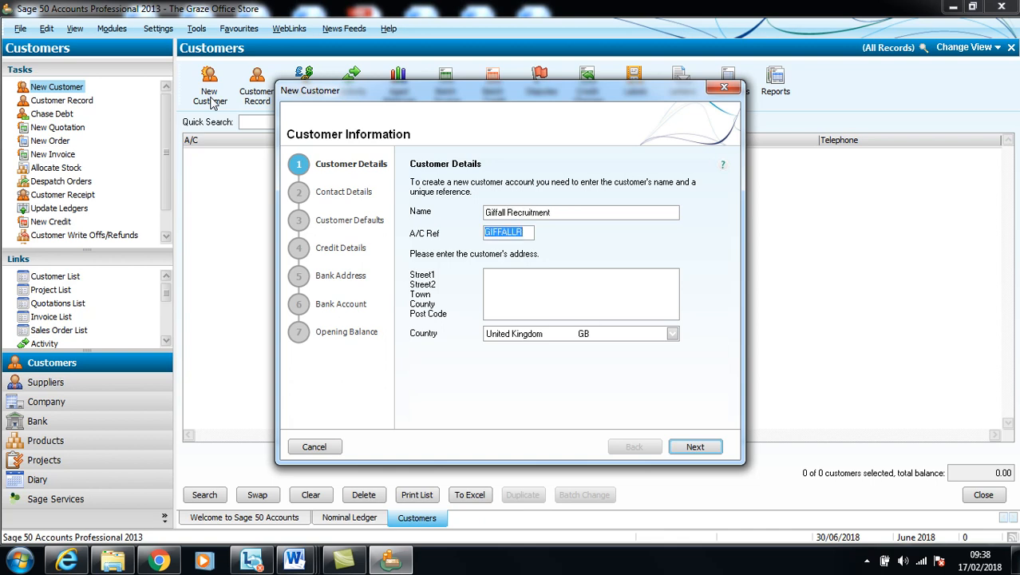
type("G")
type("IF00")
type("1")
Enter the customer's street, town and postcode, leaving the second street line and county blank.
type("3 Hiu")
key("BackSpace")
type("gh street")
key("BackSpace")
key("BackSpace")
key("BackSpace")
key("BackSpace")
key("BackSpace")
key("BackSpace")
type("Street")
key("Return")
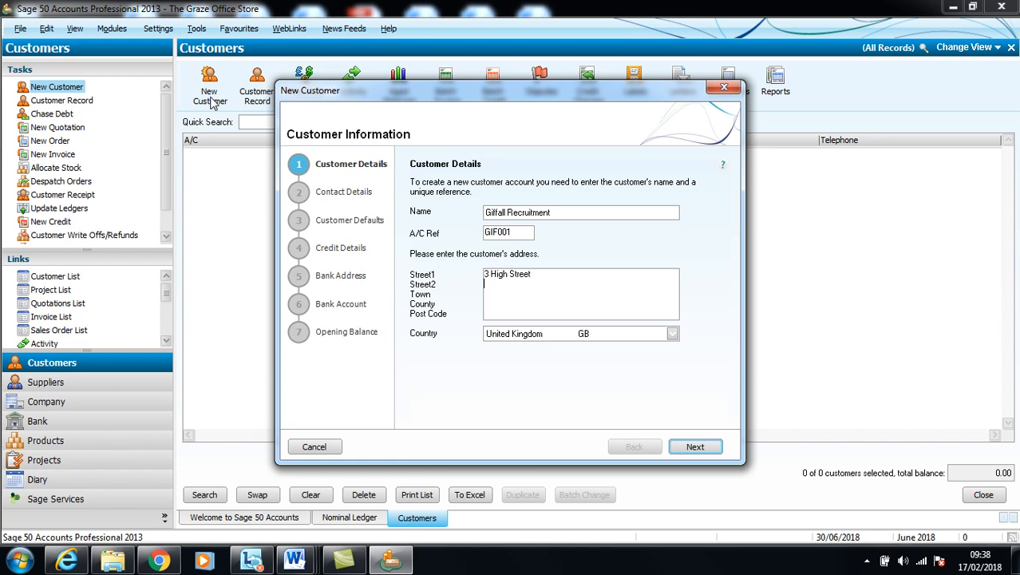
key("Return")
type("Meadowville")
key("Return")
key("Return")
type("ME2 6US")
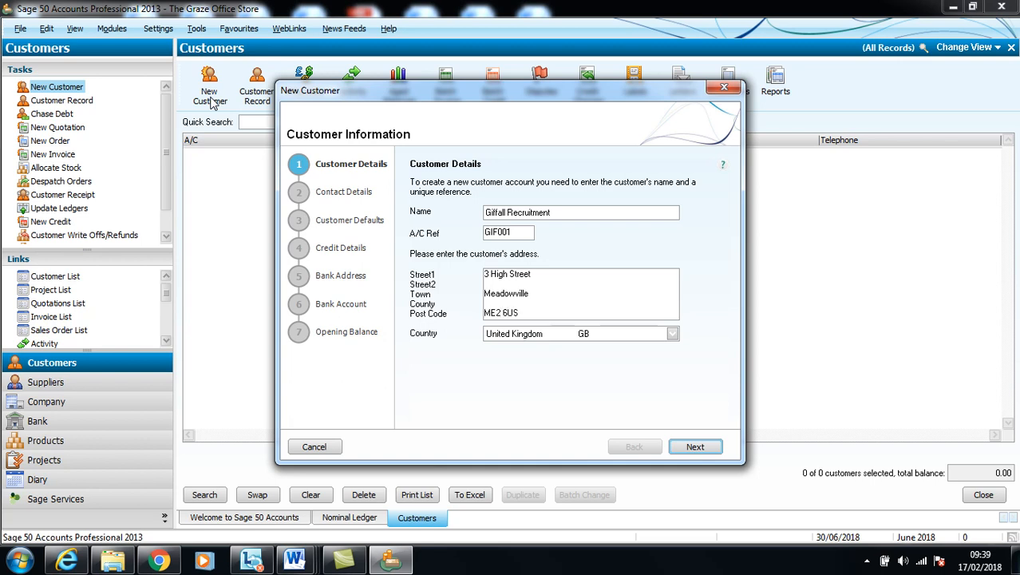
Leave the contact details blank and accept the customer defaults with nominal code 4000 and tax code T1 20.00.
left_click(694, 451)
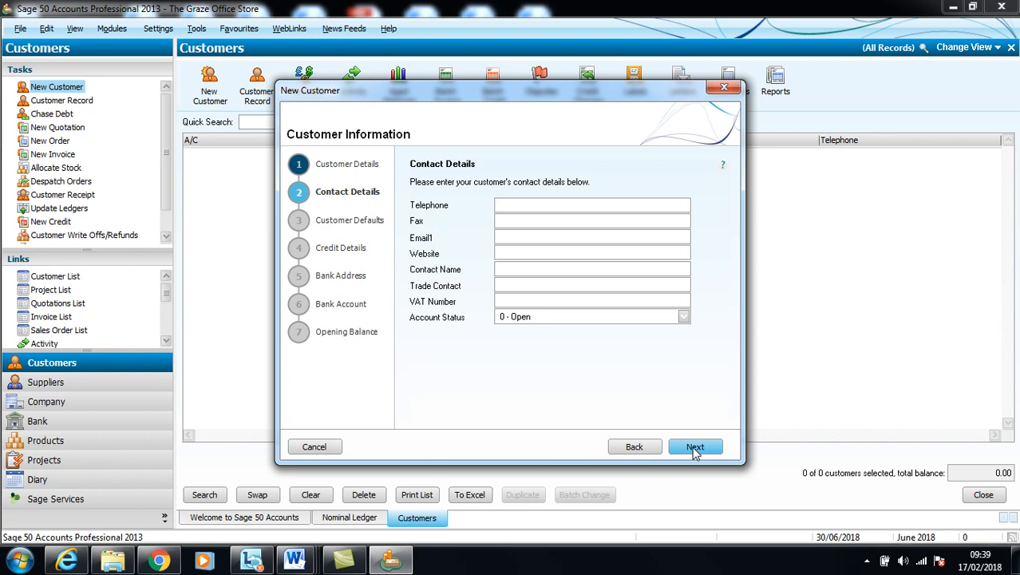
left_click(694, 448)
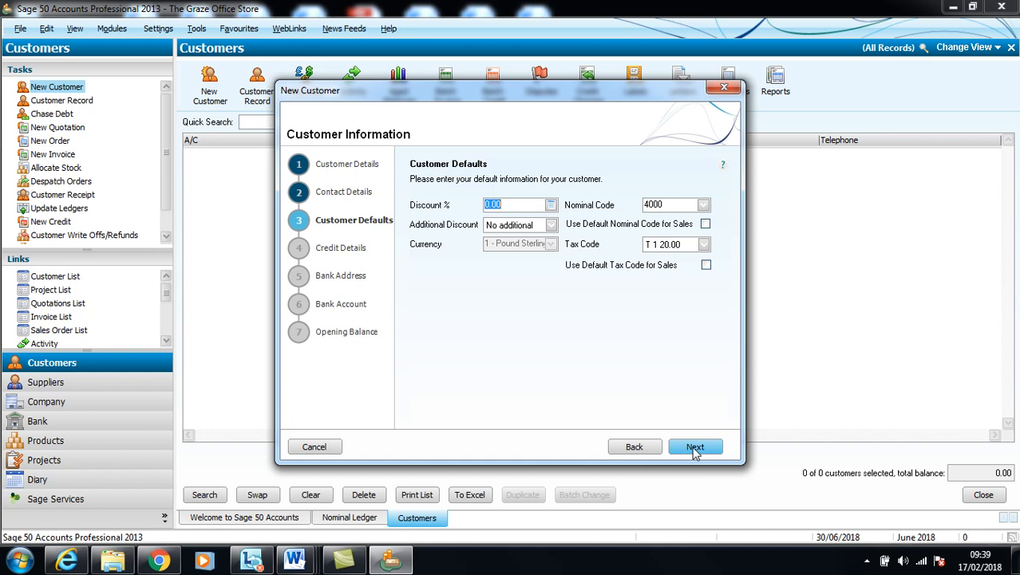
left_click(694, 448)
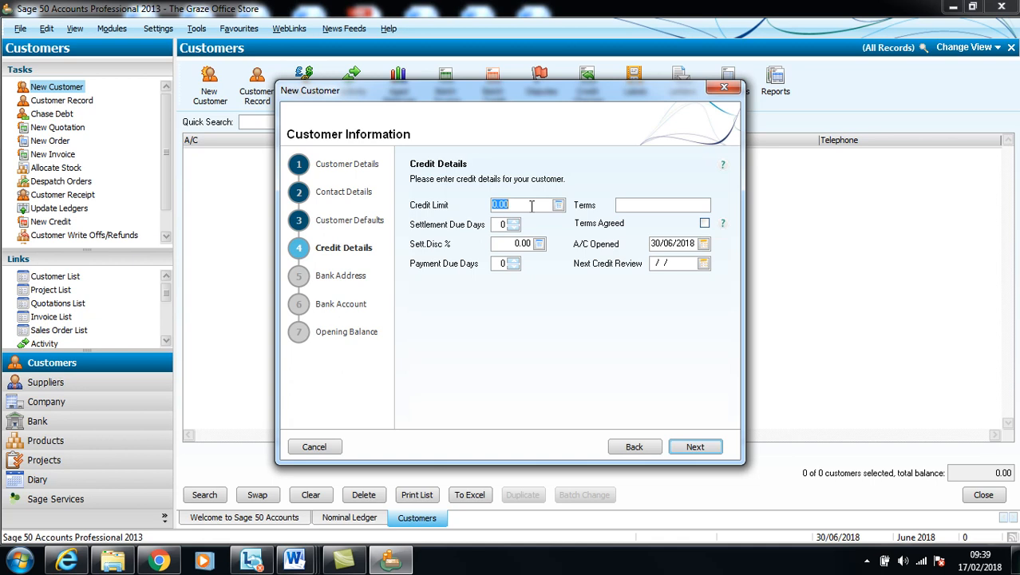
Set the credit terms to "30 Days" as agreed, payment due days to 30 and the account opened date to 01/06/2018.
left_click(627, 205)
type("30 Days")
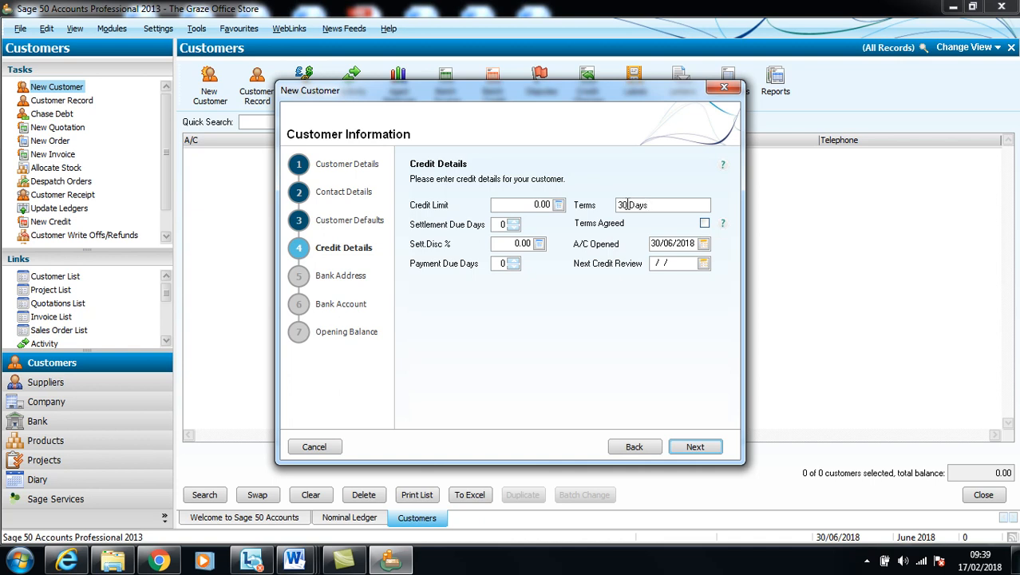
left_click(706, 225)
left_click(500, 265)
type("3")
left_click(703, 244)
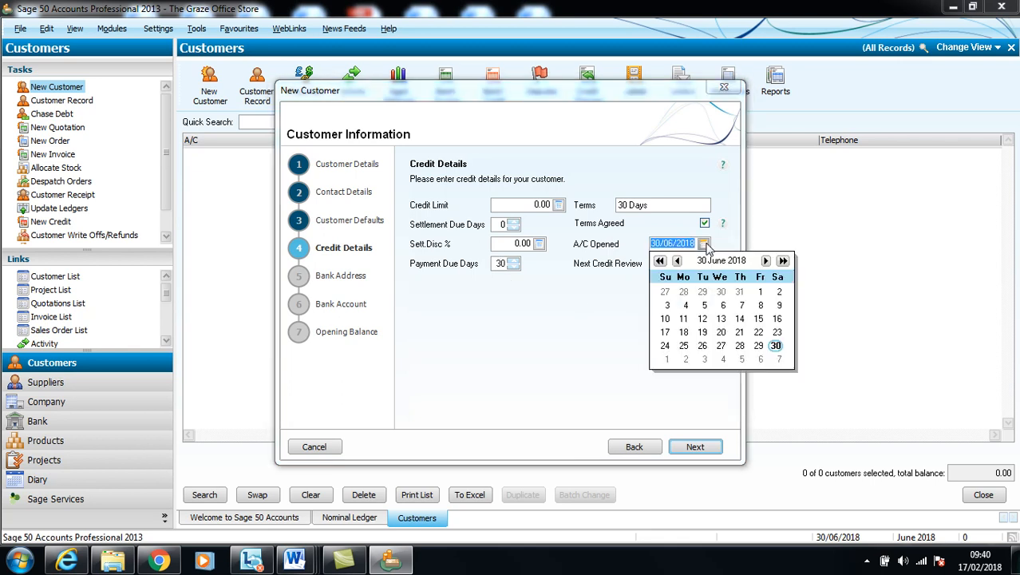
left_click(760, 292)
left_click(558, 322)
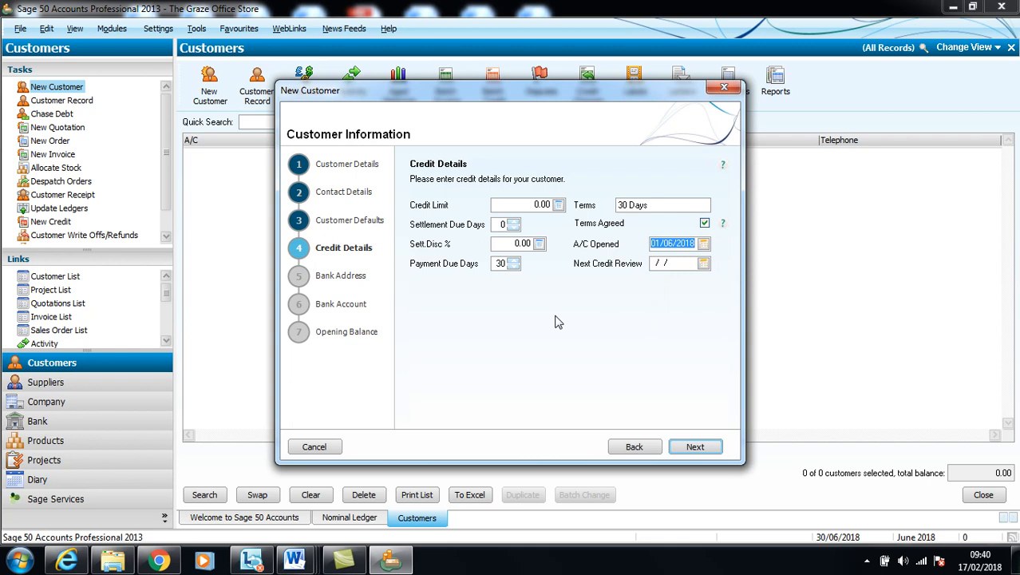
Accept the credit details and leave the customer's bank address and bank account details blank.
left_click(694, 448)
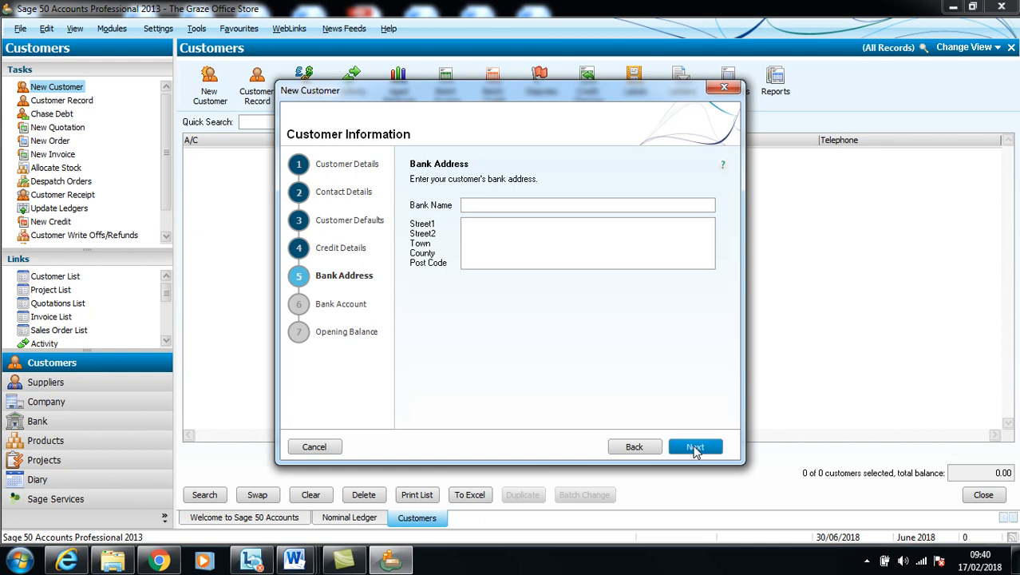
left_click(694, 447)
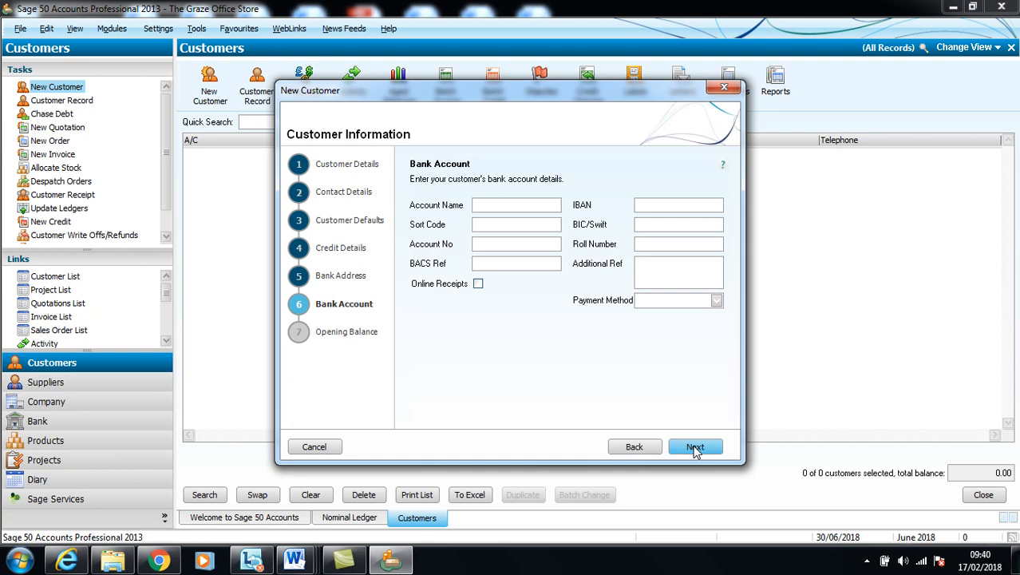
left_click(695, 447)
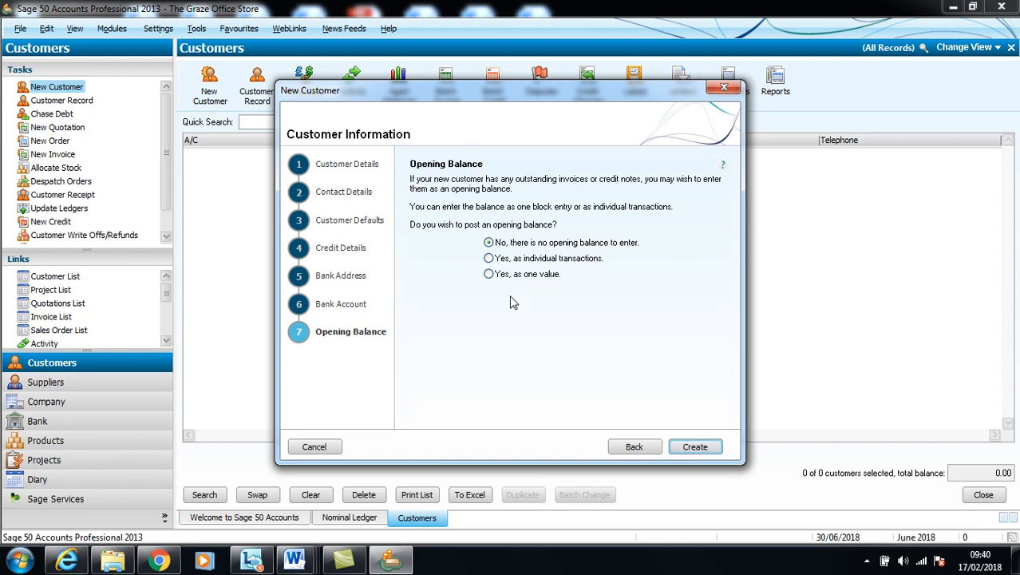
Post the opening balance as one invoice value of 844.26 dated 01/06/2018 and create the customer record.
left_click(490, 274)
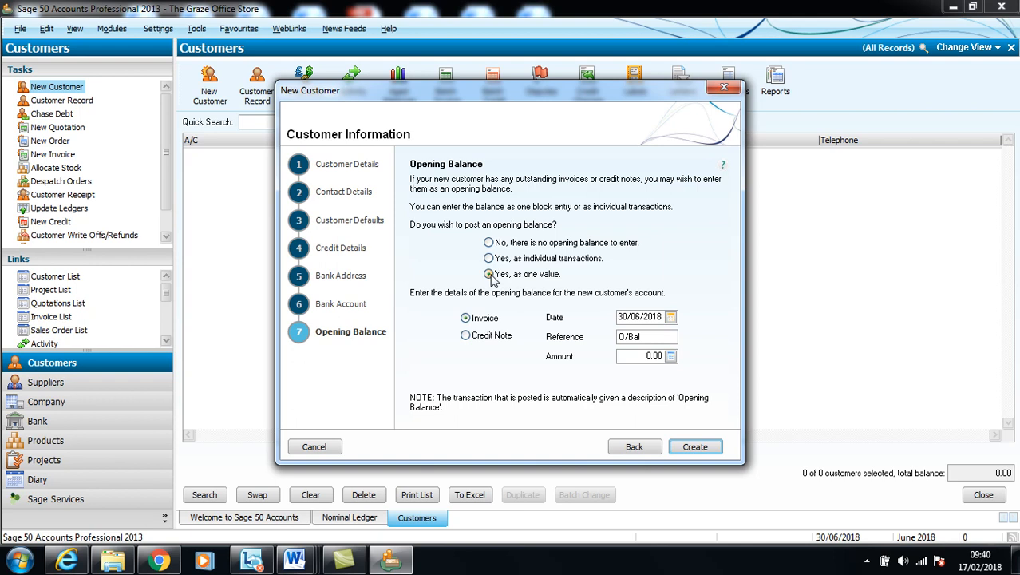
left_click(671, 317)
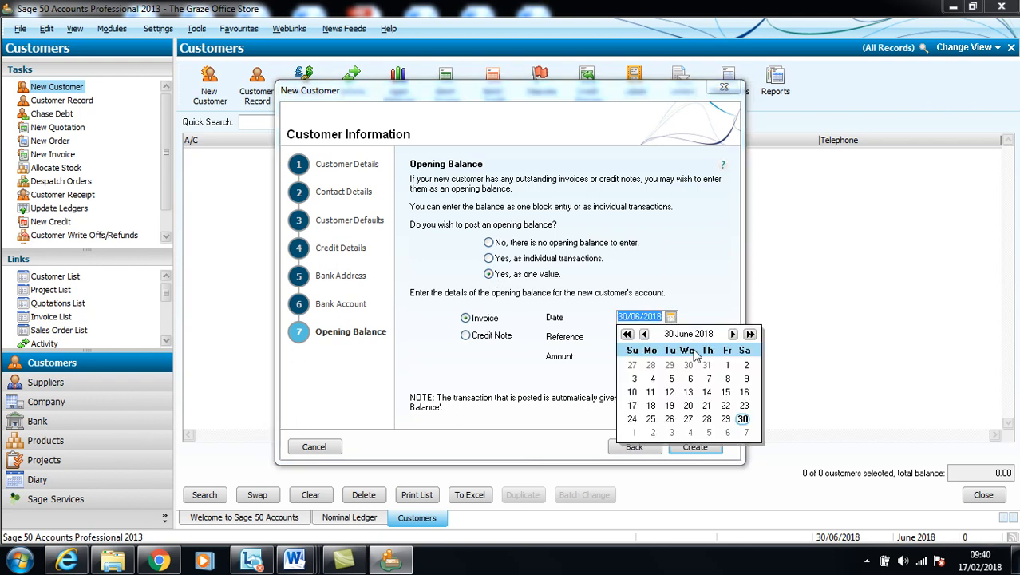
left_click(727, 365)
left_click(564, 373)
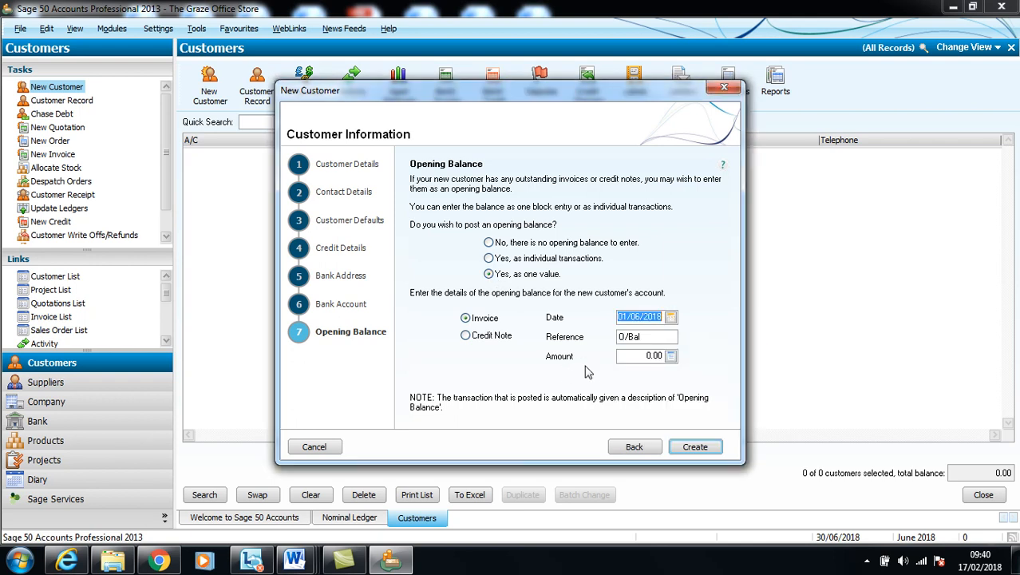
left_click(639, 354)
double_click(638, 353)
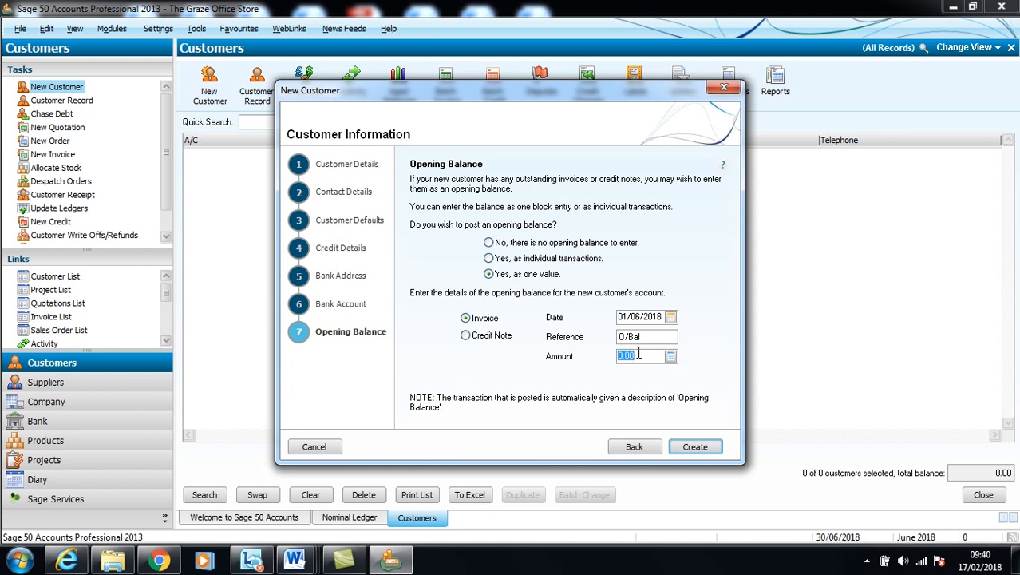
type("844.26")
left_click(691, 446)
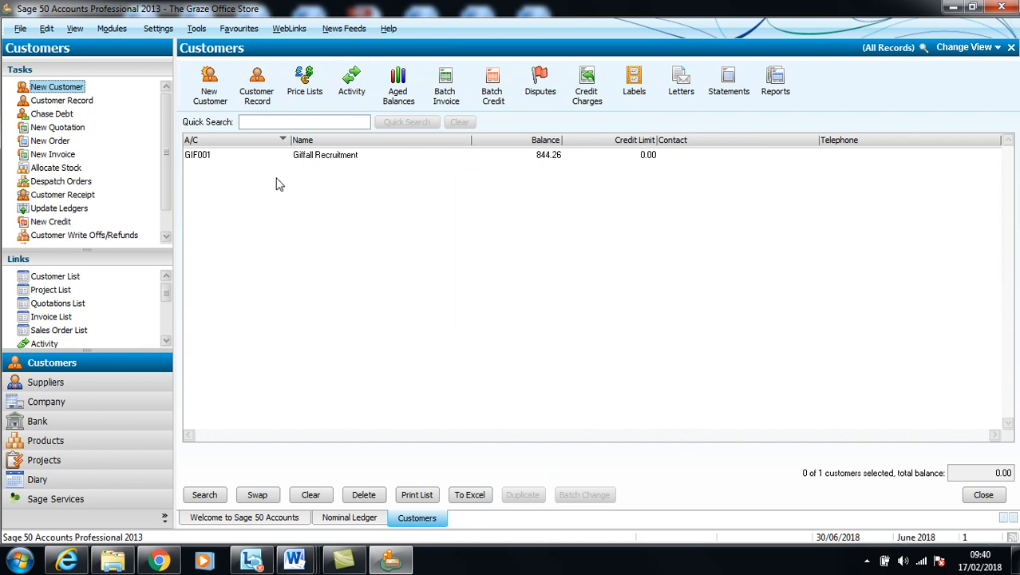
Start a new customer record named "Happy Engineers Ltd" and enter its account reference.
left_click(212, 96)
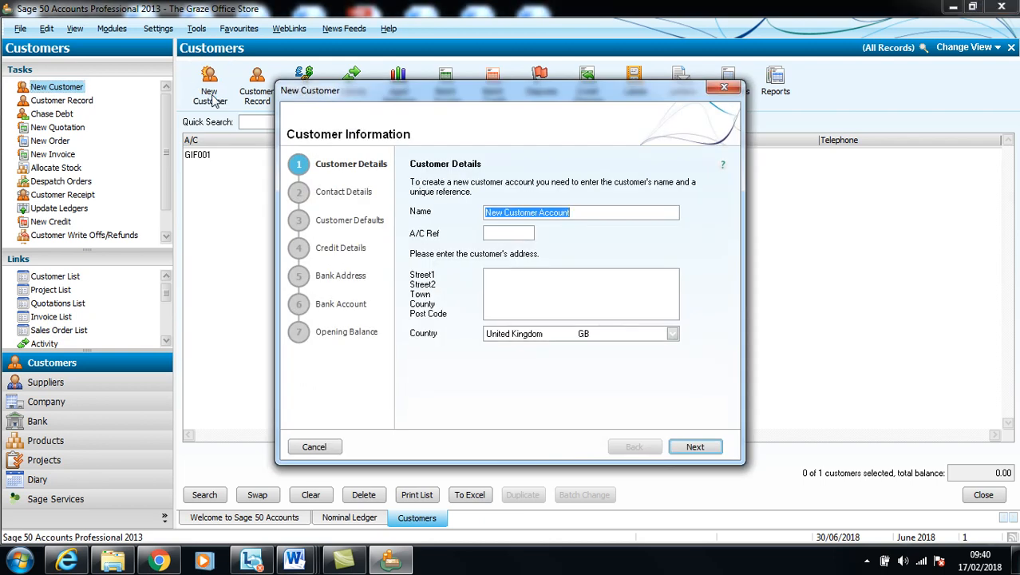
type("Happy ")
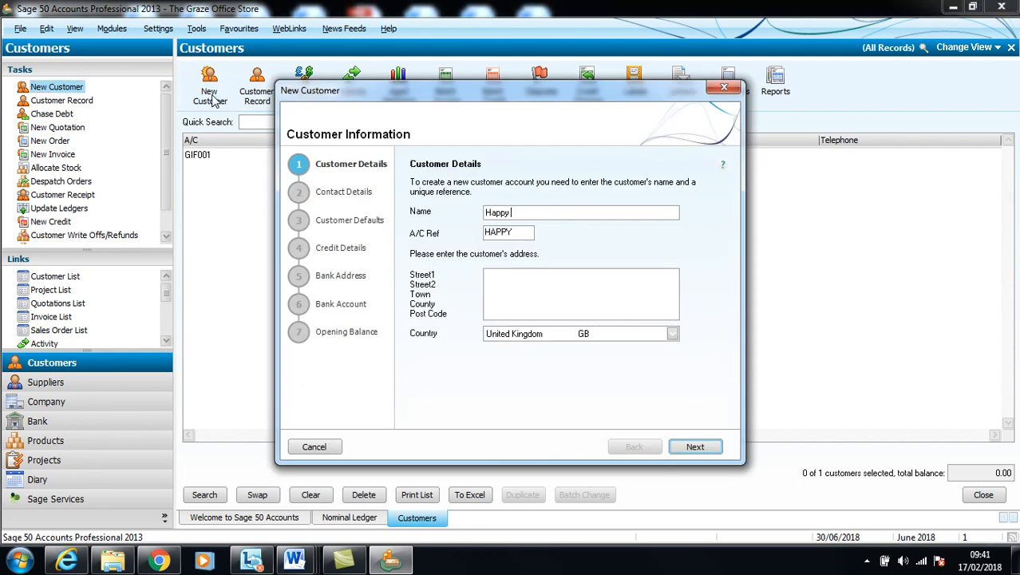
type("Engineers Ltd")
key("Tab")
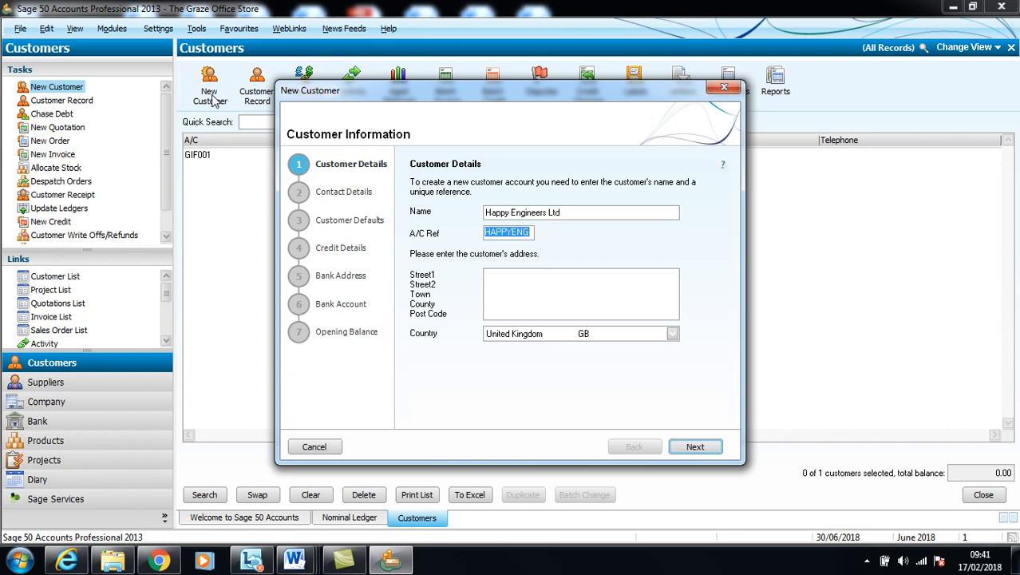
type("HAP")
type("001")
key("Tab")
Enter Happy Engineers Ltd's street, town and postcode, leaving the second street line and county blank.
type("27 The Grange")
key("Return")
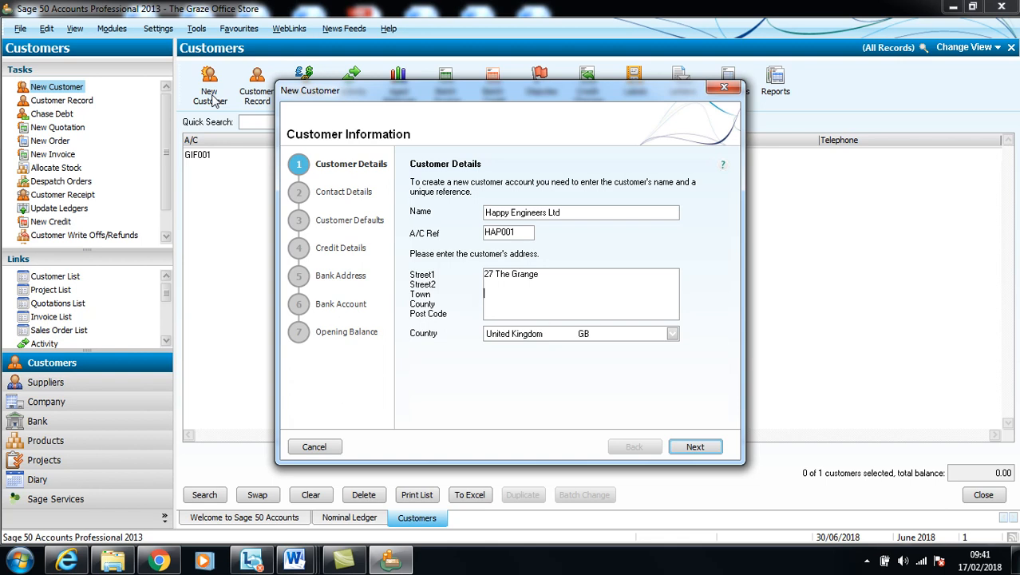
key("Return")
type("Totton")
key("Return")
key("Return")
type("TT21 2SA")
Leave the contact details blank and accept the customer defaults with nominal code 4000 and tax code T1 20.00.
left_click(677, 450)
left_click(677, 450)
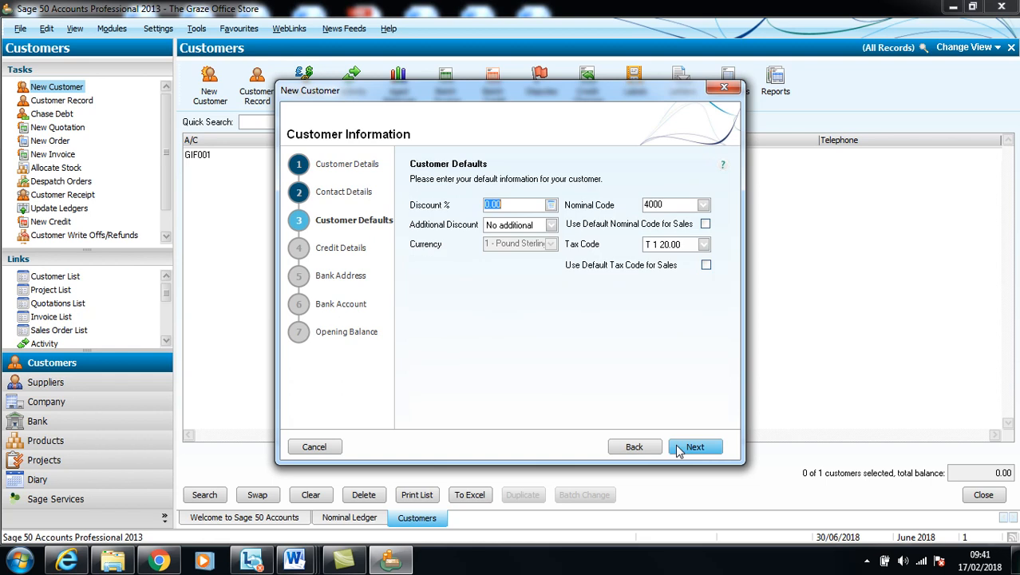
left_click(677, 449)
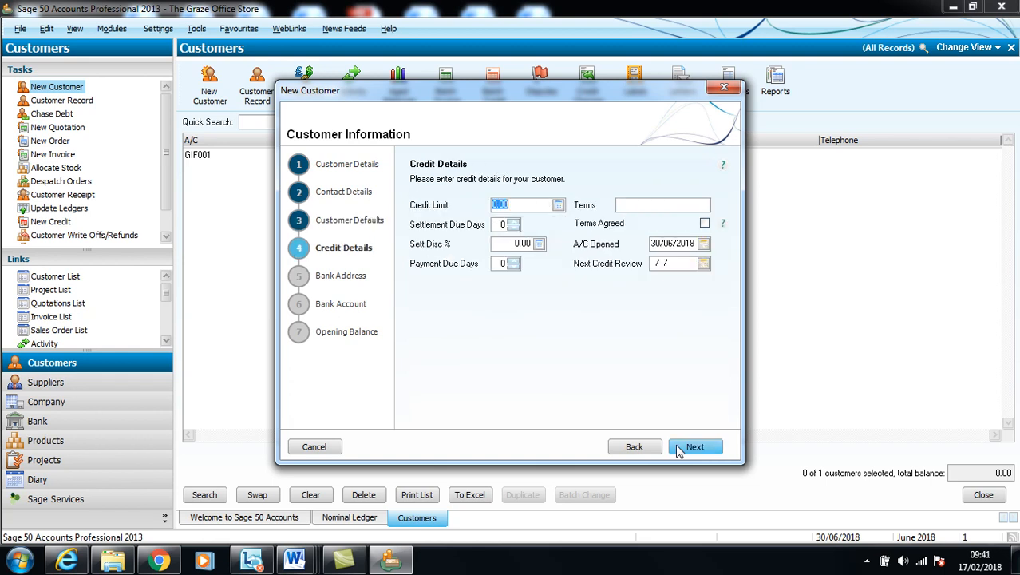
Enter "30 Days" as the customer's credit terms and mark the terms as agreed.
left_click(662, 206)
type("3")
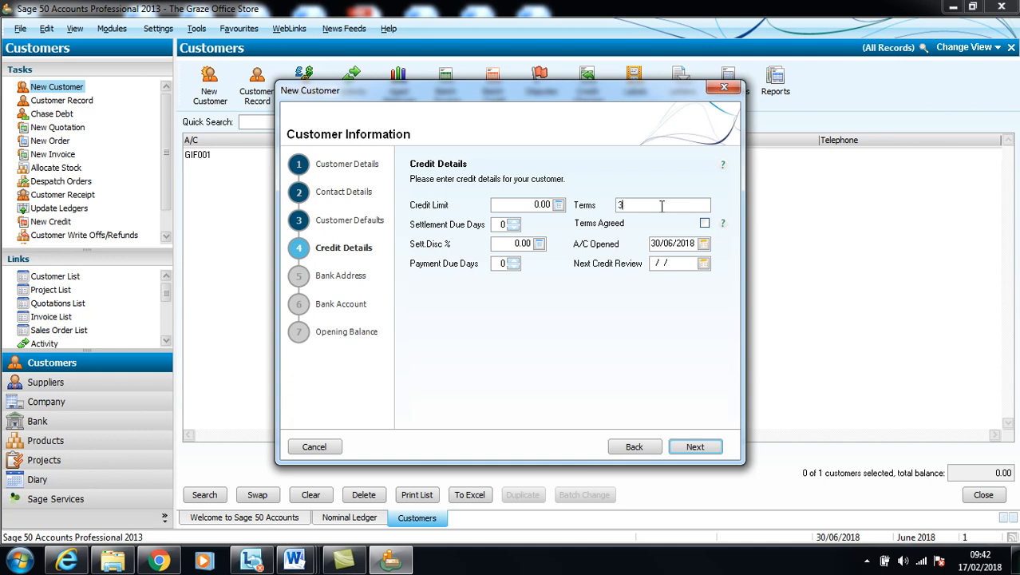
type("0 DAYS")
key("BackSpace")
key("BackSpace")
key("BackSpace")
type("ays")
left_click(705, 223)
Set the payment due days to 30 and the account opened date to 01/06/2018.
left_click(496, 263)
type("3")
left_click(703, 245)
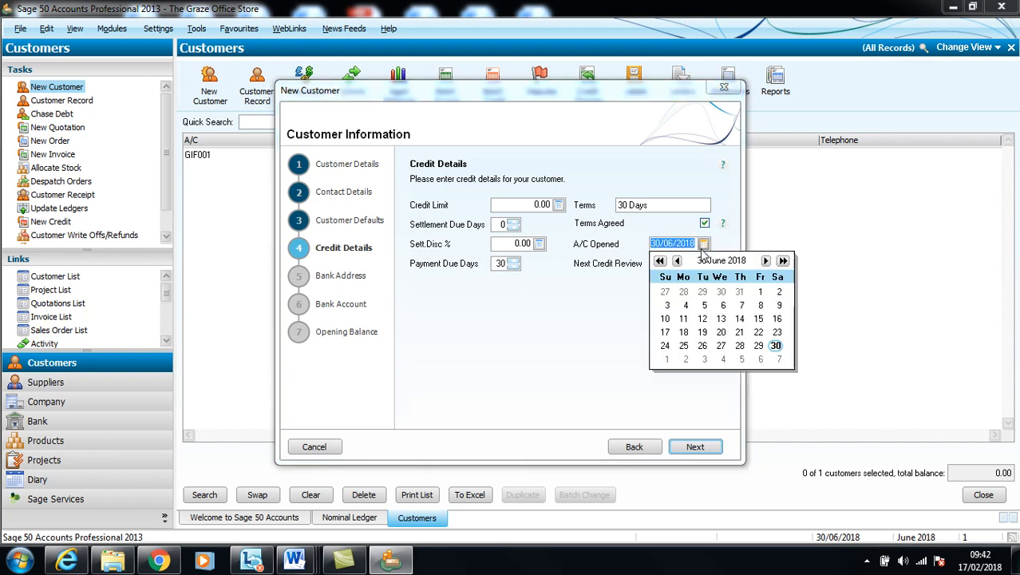
left_click(759, 293)
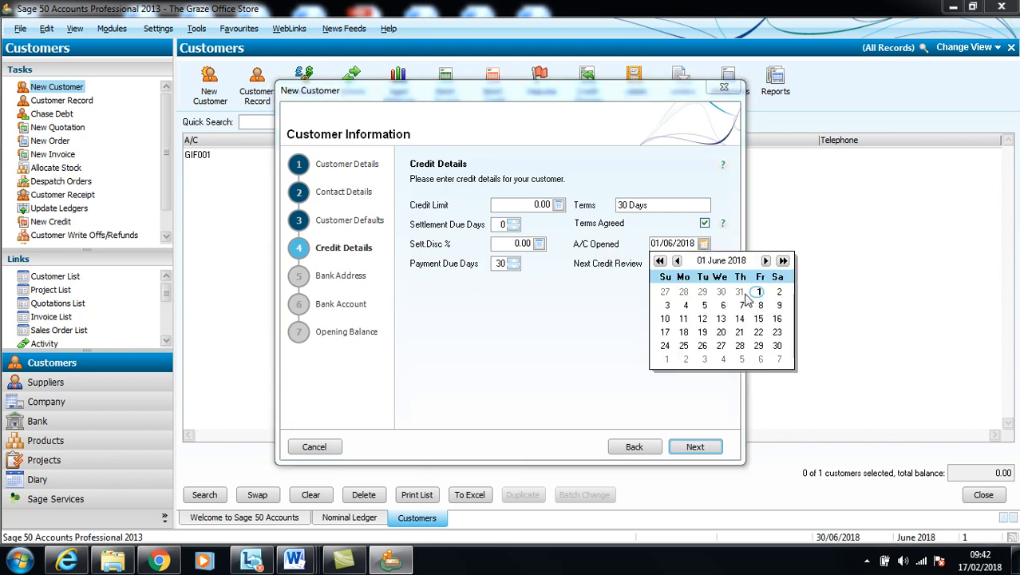
left_click(576, 301)
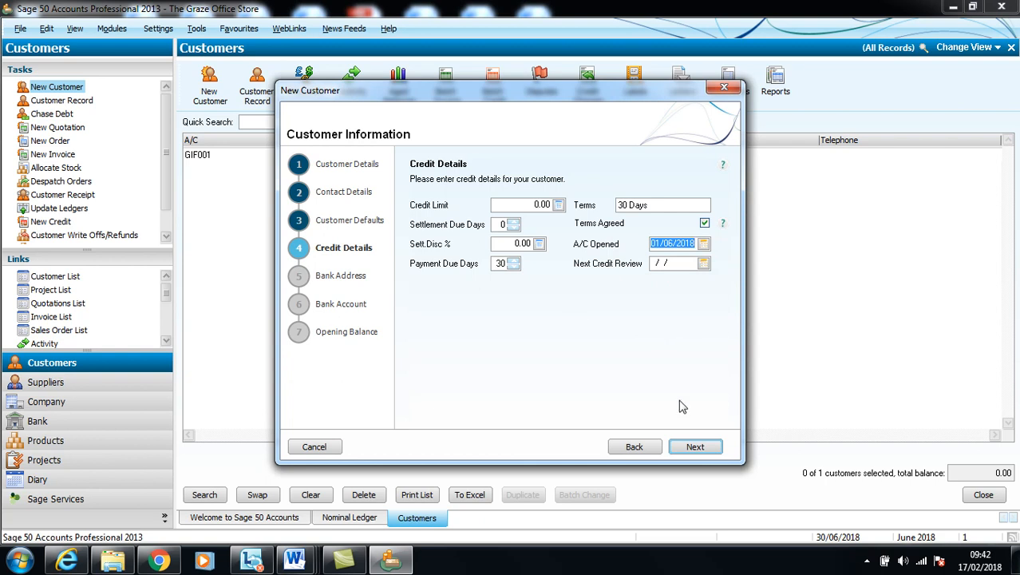
Accept the credit details and leave the customer's bank address and bank account details blank.
left_click(693, 449)
left_click(694, 449)
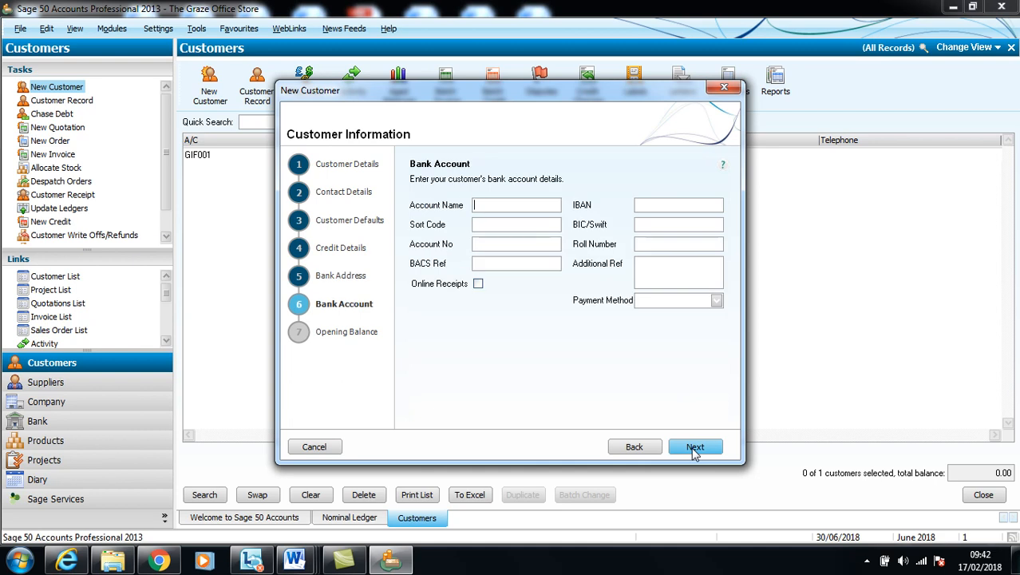
left_click(693, 449)
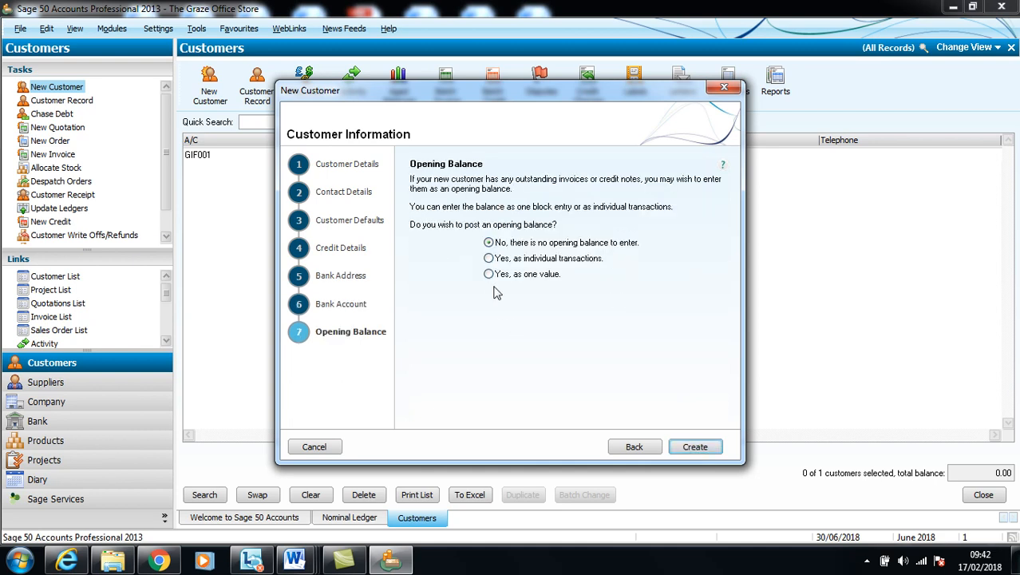
Post the opening balance as one invoice value of 1425.65 dated 01/06/2018 and create the customer record.
left_click(489, 274)
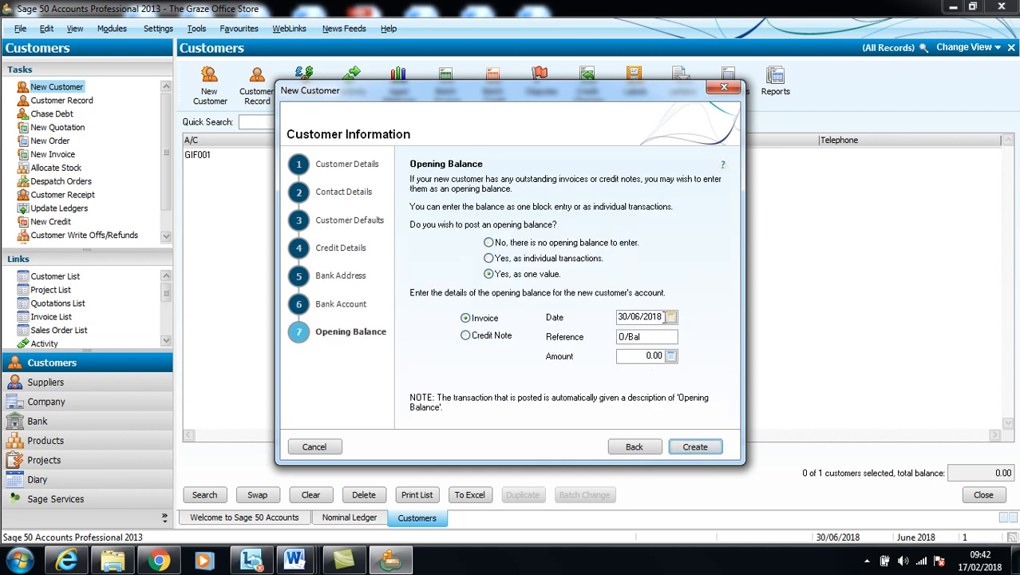
left_click(672, 317)
left_click(726, 365)
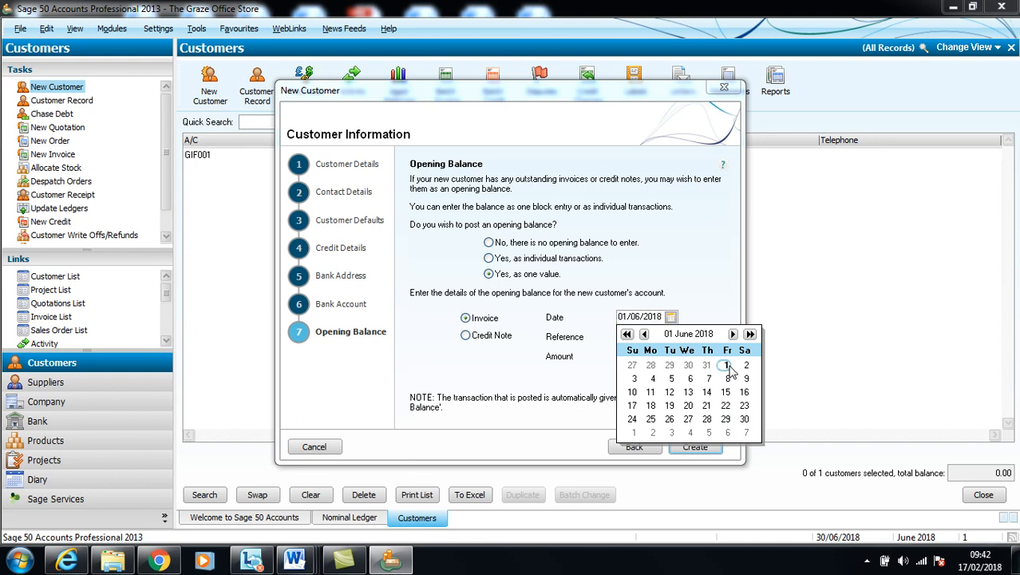
left_click(551, 377)
left_click(636, 358)
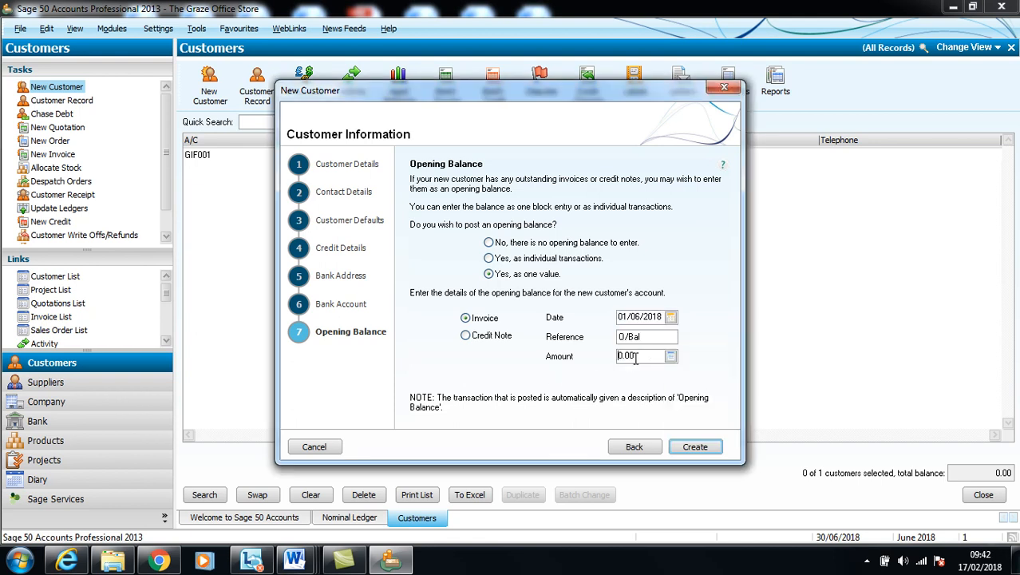
double_click(636, 357)
type("1425.65")
left_click(693, 448)
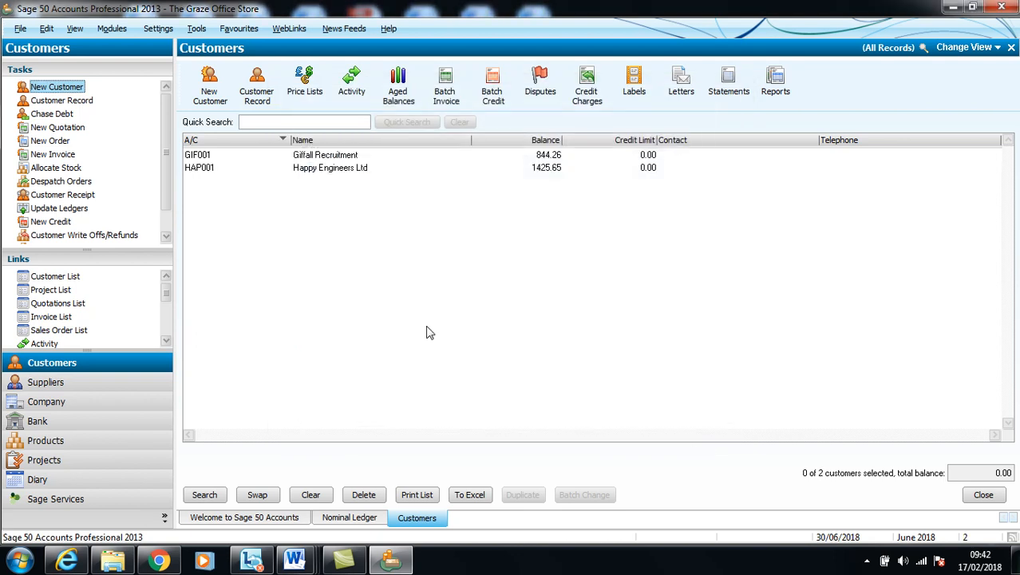
Start a new customer record named "Perry Cars" and enter its account reference.
left_click(210, 95)
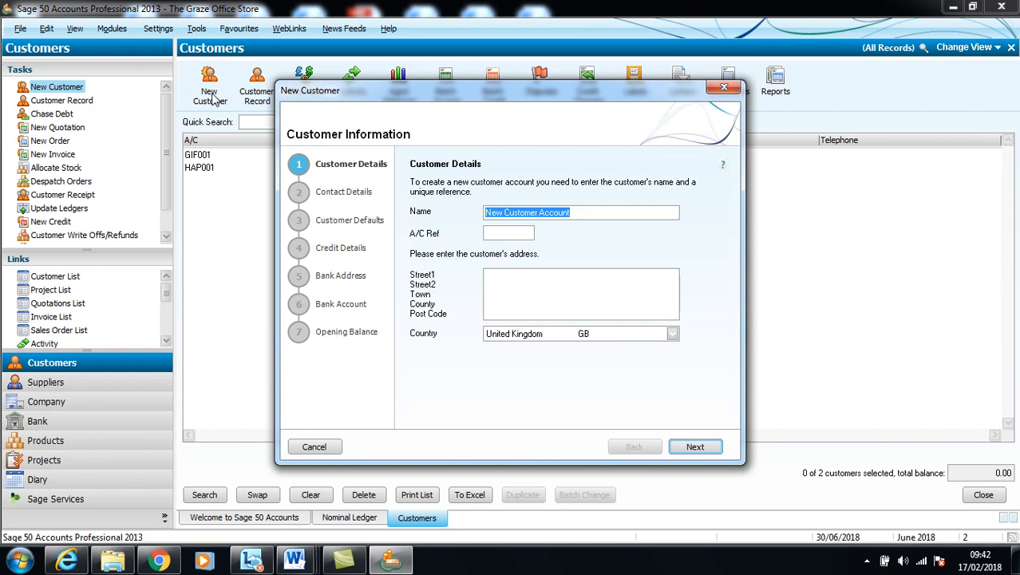
type("P")
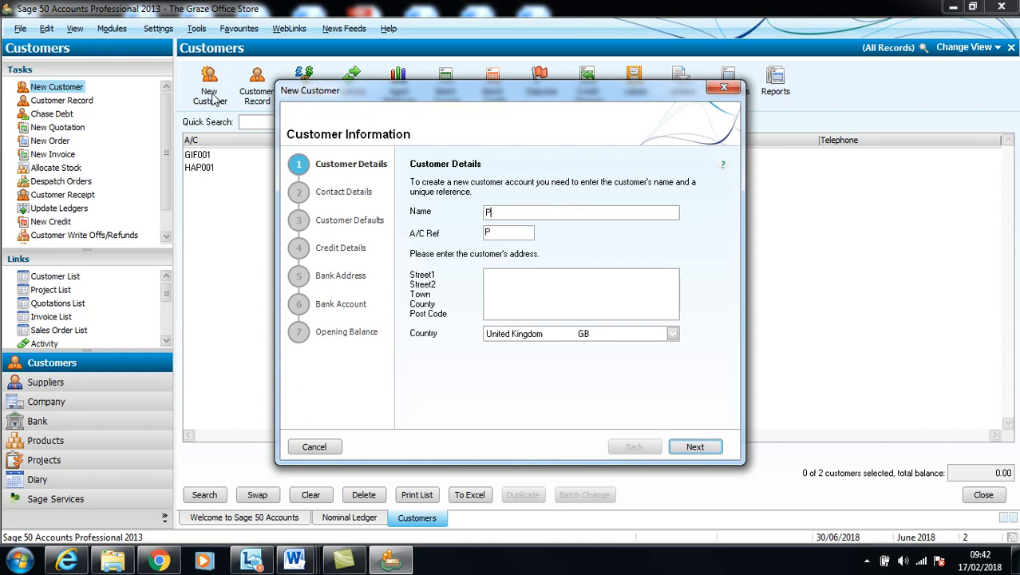
type("erry Cars")
key("Tab")
type("PER001")
key("Tab")
Enter Perry Cars' street, town and postcode, leaving the second street line and county blank.
type("25 Edge Street")
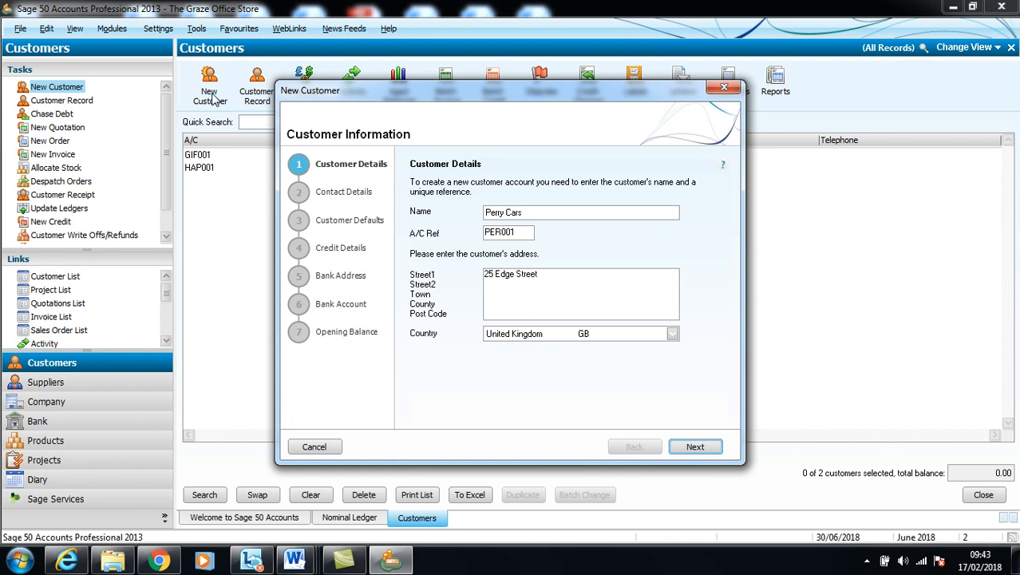
key("BackSpace")
key("BackSpace")
key("BackSpace")
key("BackSpace")
key("BackSpace")
type("Avenue")
key("Return")
type("Jeanpur")
key("Return")
type("JE3 8TY")
Leave Perry Cars' contact details blank and accept the defaults with nominal code 4000 and tax code T1 20.00.
left_click(685, 450)
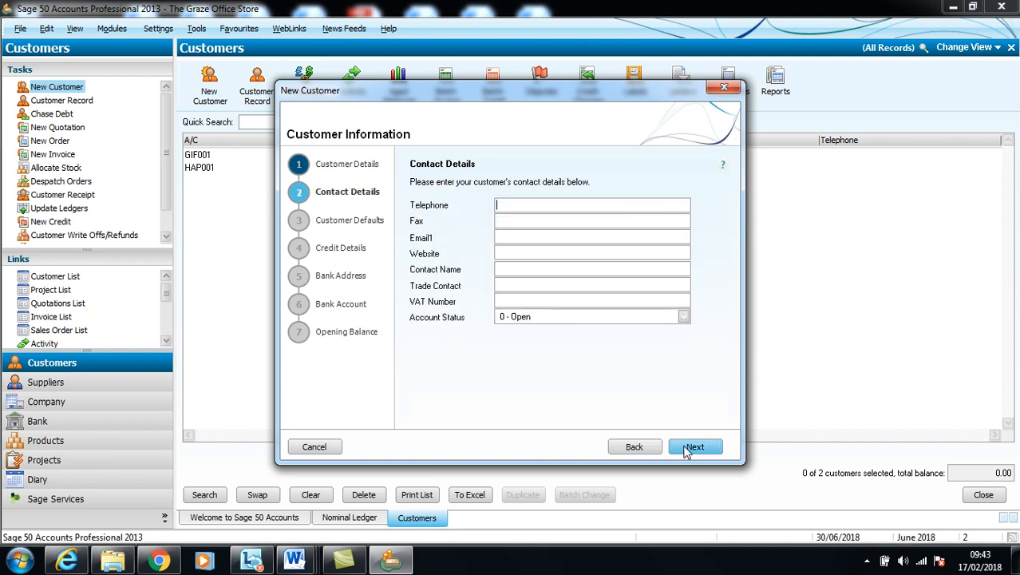
left_click(692, 447)
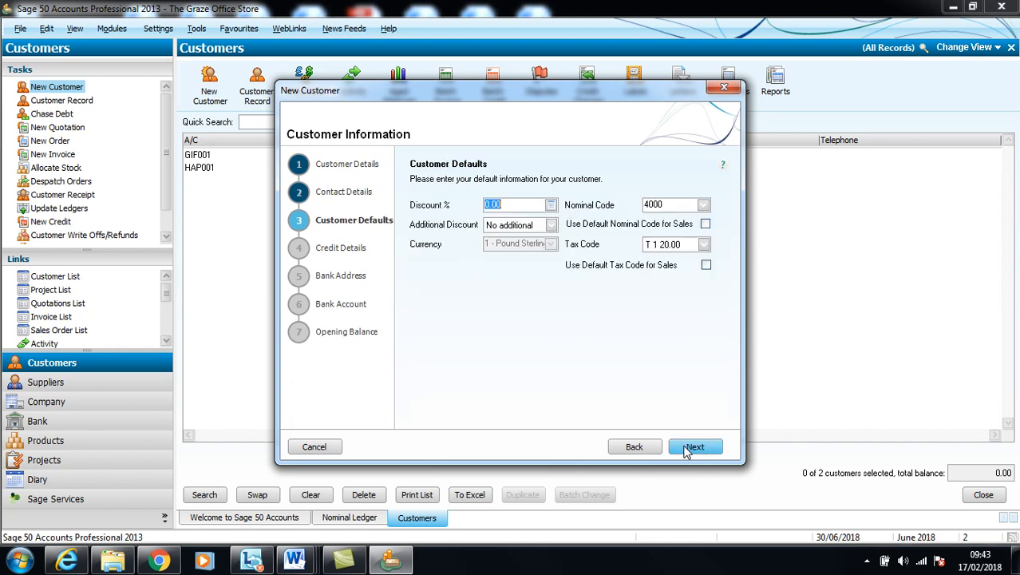
left_click(691, 447)
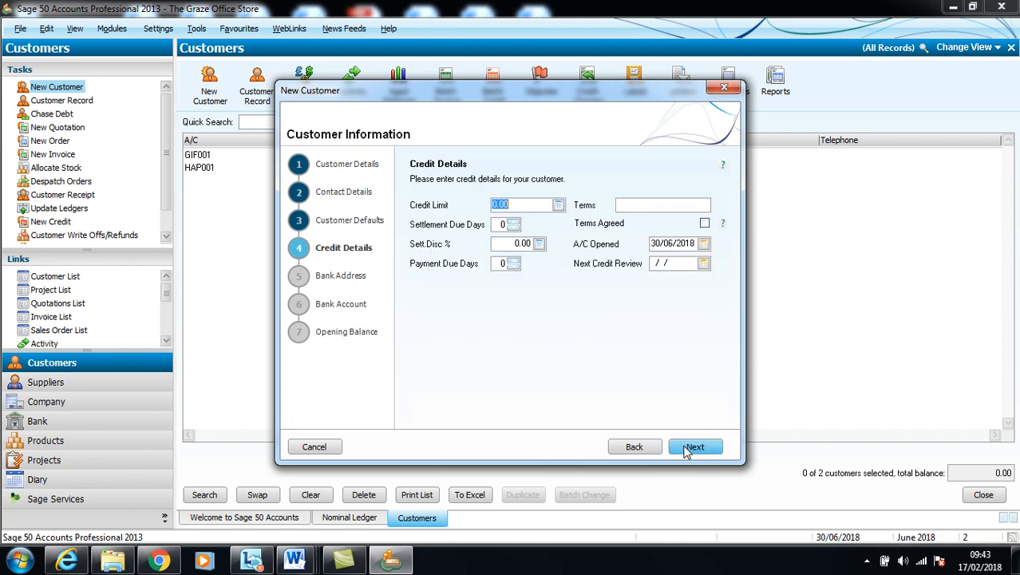
Set the credit terms to "45 Days" as agreed, payment due days to 45 and the account opened date to 01/06/2018.
left_click(659, 204)
type("45 Days")
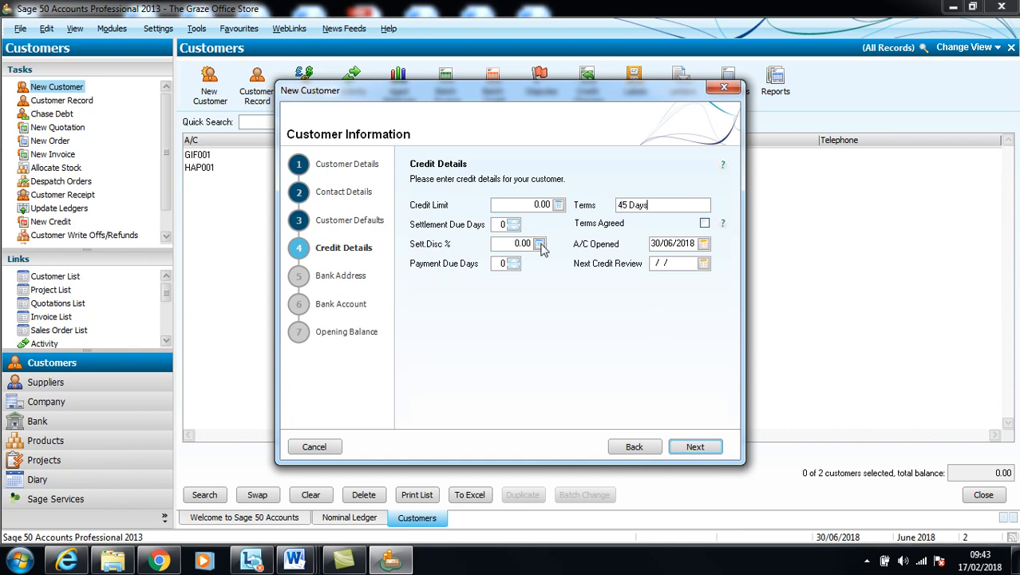
left_click(502, 265)
type("4")
left_click(705, 223)
left_click(704, 243)
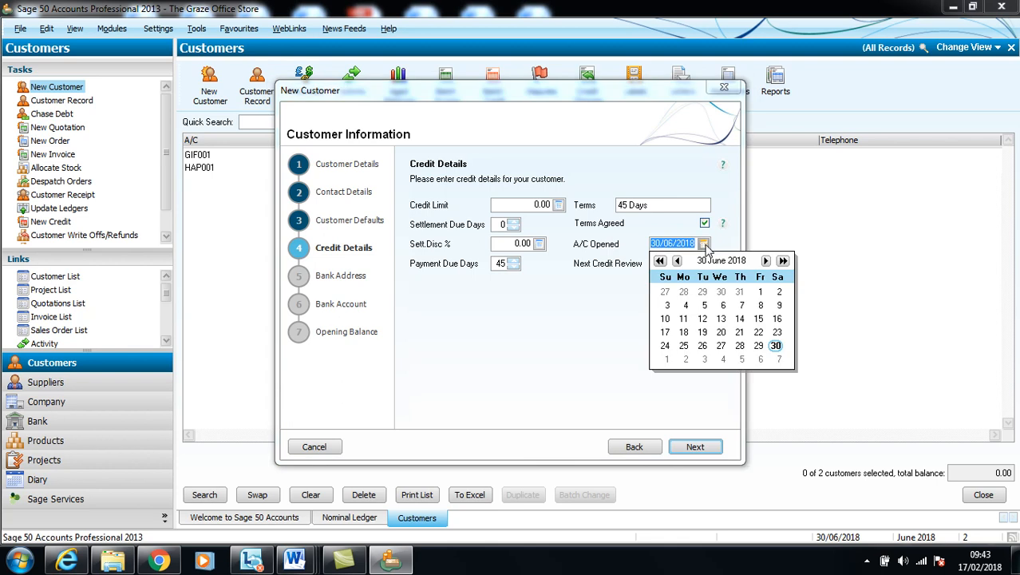
left_click(759, 291)
left_click(545, 328)
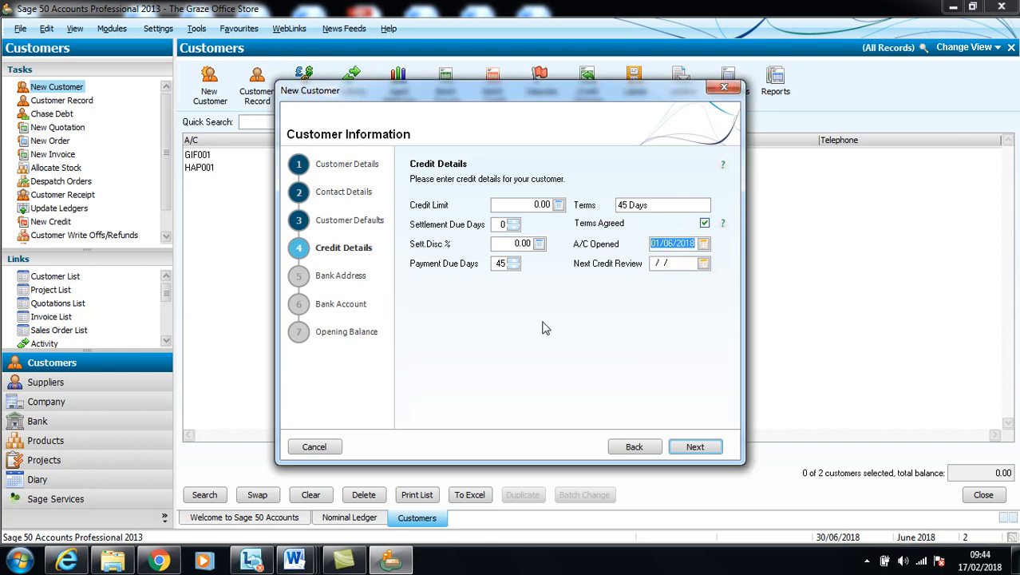
Accept Perry Cars' credit details and leave its bank address and bank account details blank.
left_click(693, 449)
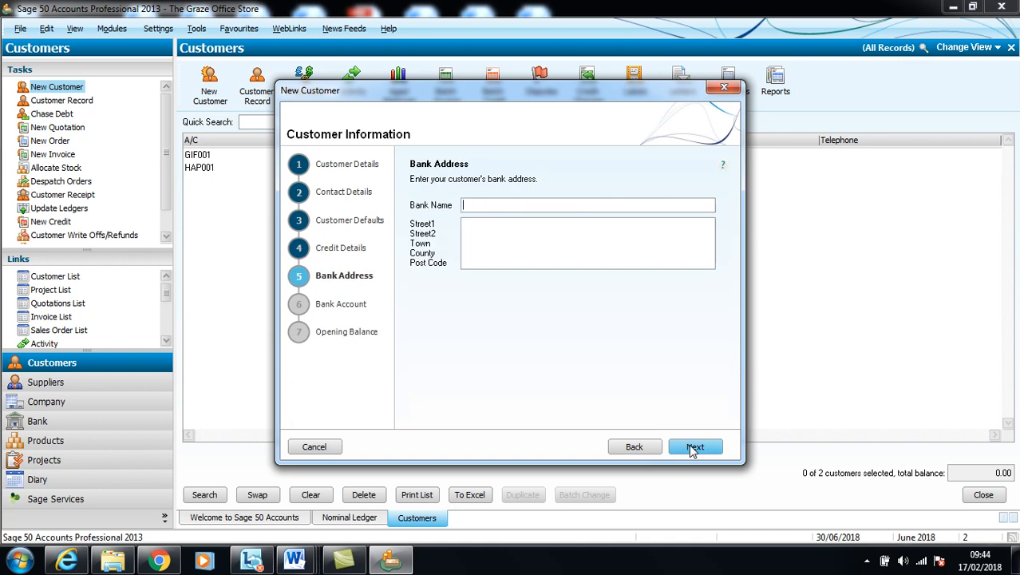
left_click(693, 448)
left_click(693, 448)
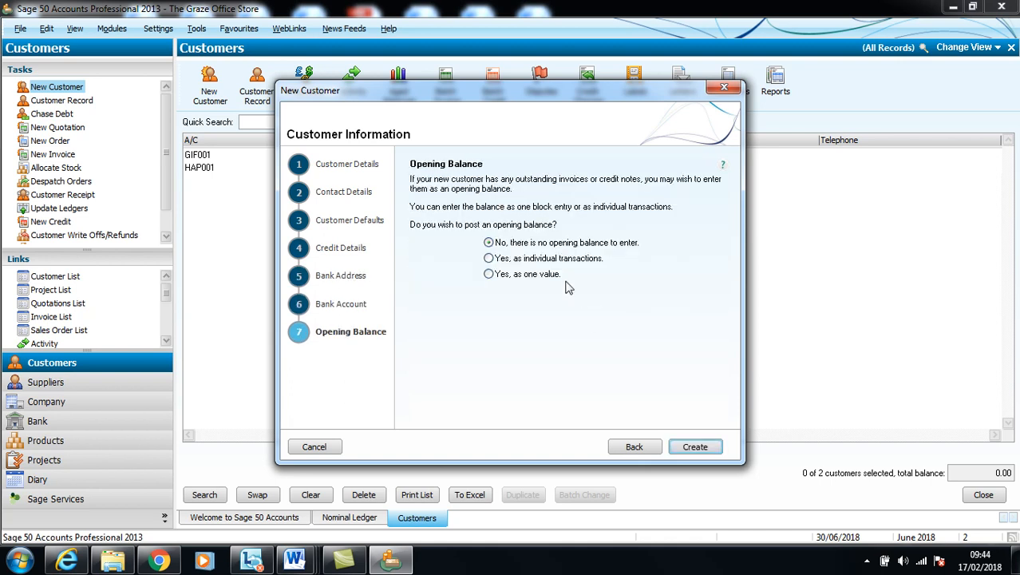
Post Perry Cars' opening balance as a single invoice value of 4680.00 dated 01/06/2018 and create the customer record.
left_click(490, 273)
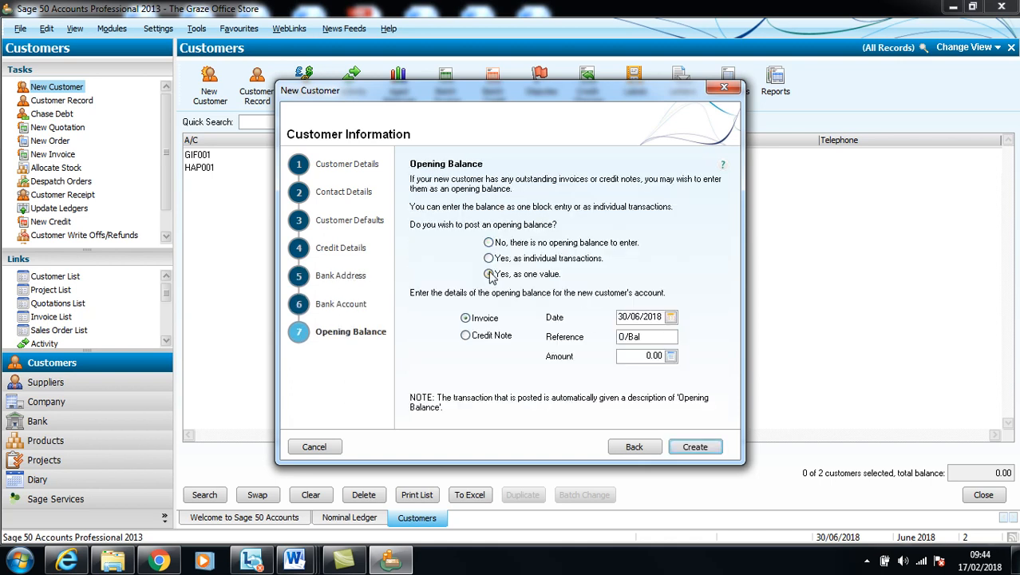
left_click(671, 317)
left_click(727, 365)
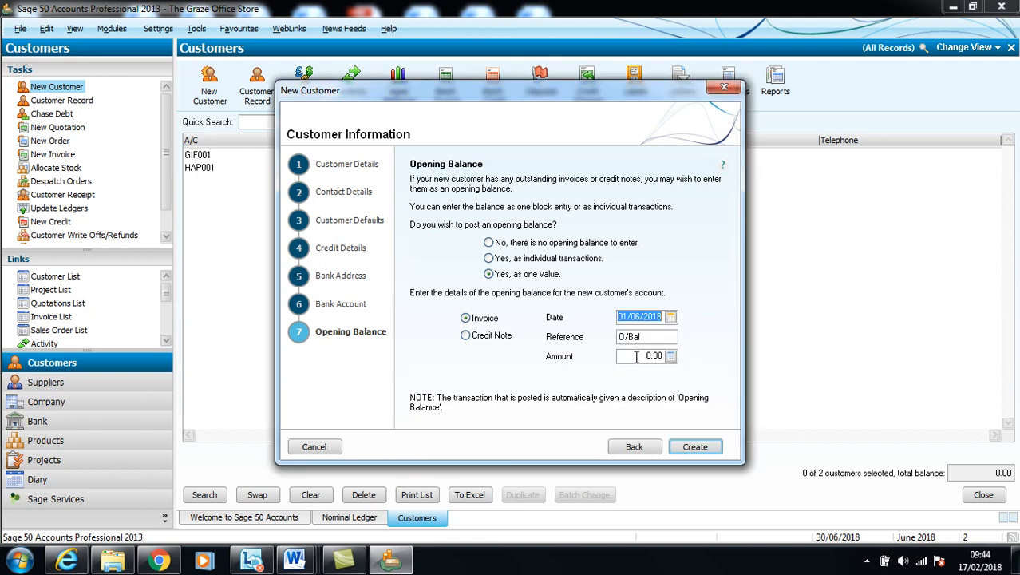
left_click(636, 356)
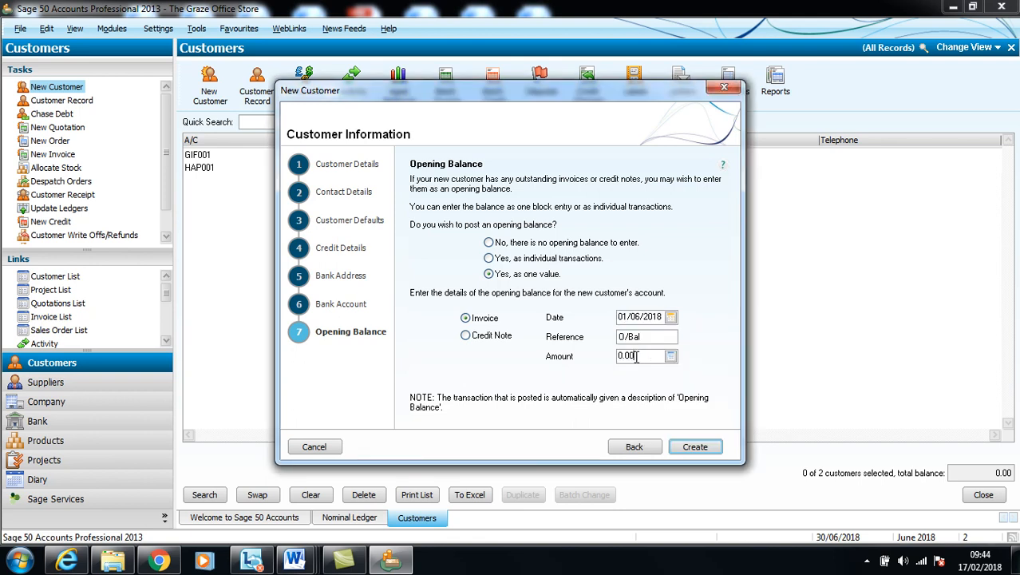
type("4680.00")
left_click(694, 447)
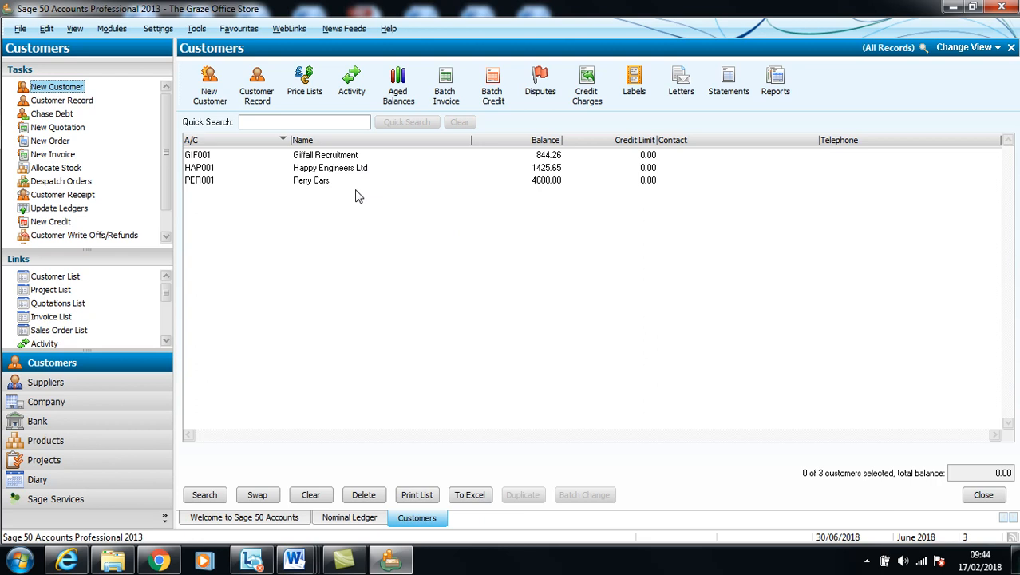
Show the Suppliers list and start a new supplier named Fabrics Delight, entering its account reference.
left_click(122, 391)
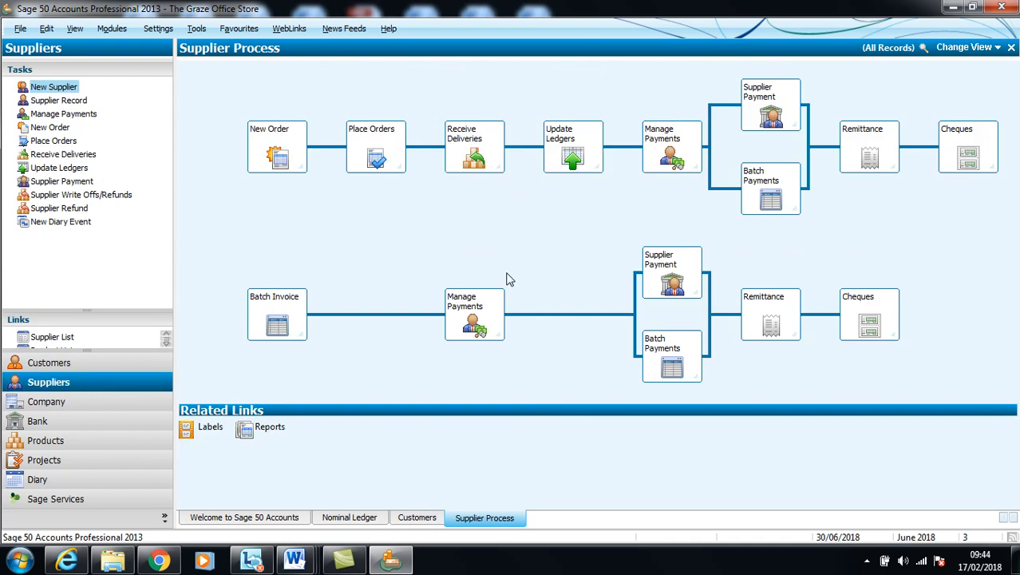
left_click(964, 48)
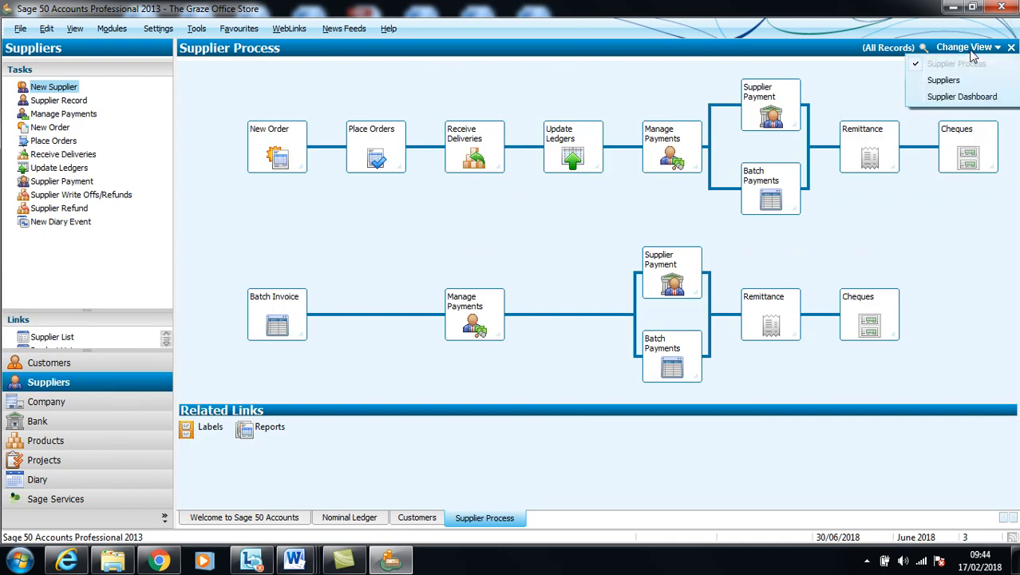
left_click(955, 79)
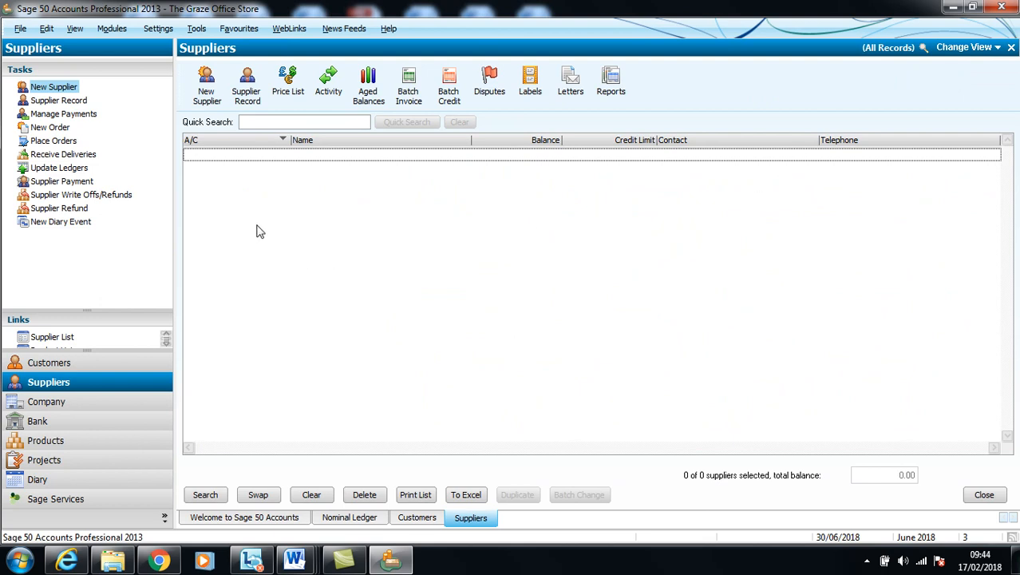
left_click(211, 100)
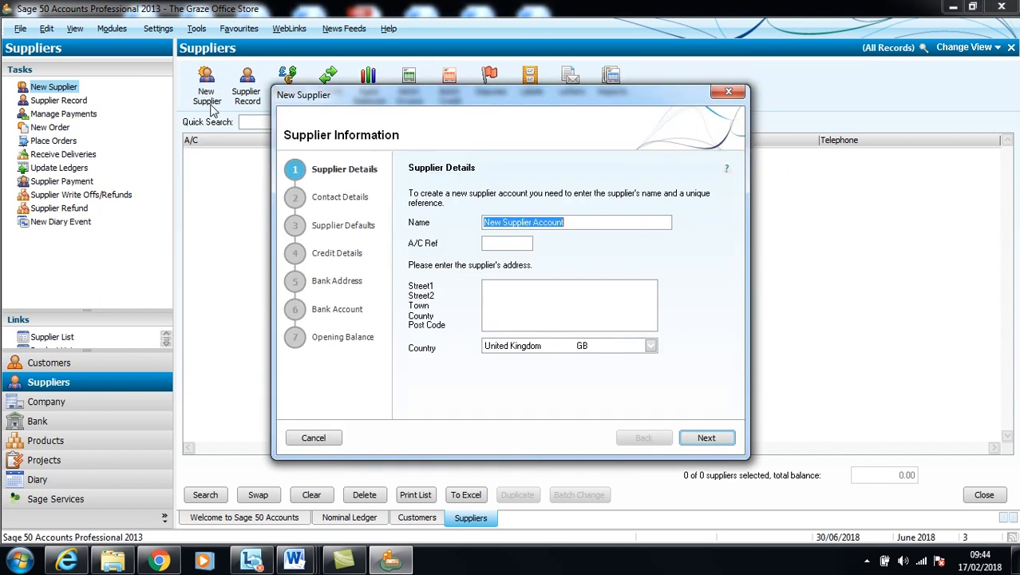
type("Fab")
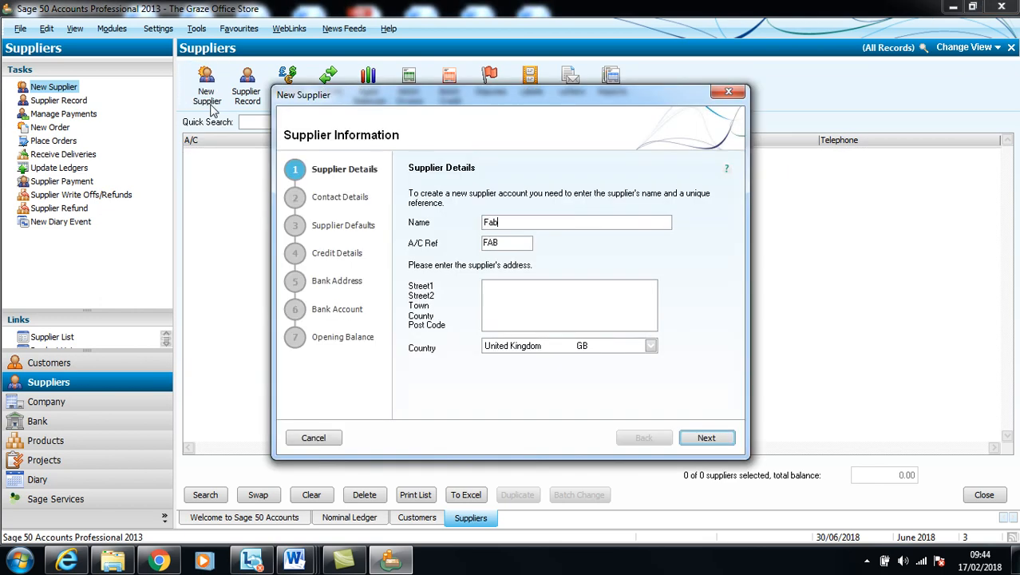
type("rics Delight")
key("Tab")
type("FAB001")
Enter Fabrics Delight's street, town, county and postcode, leaving the second street line blank.
type("Unit 3")
type(",")
type(" The")
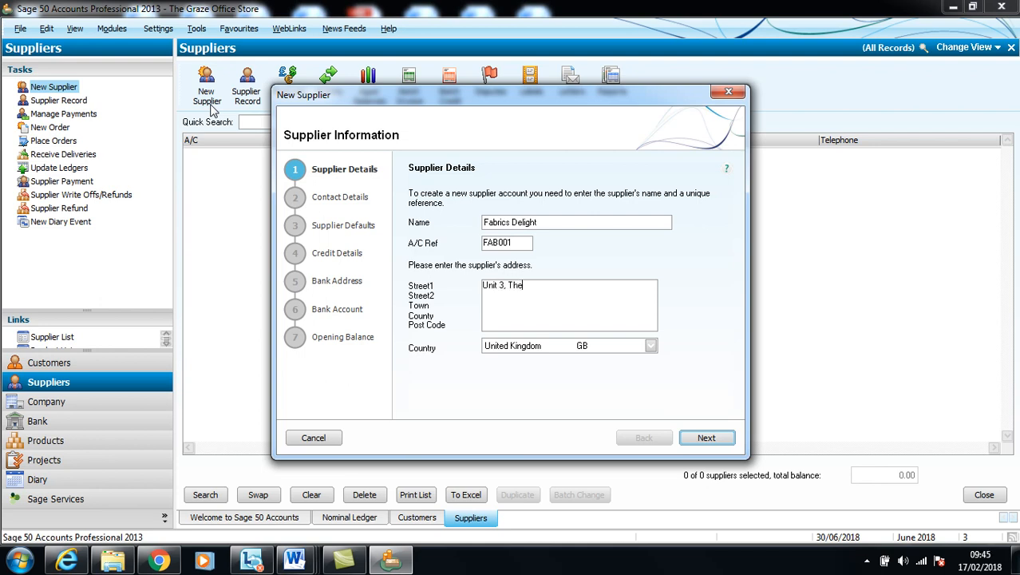
type(" Dome Centre")
key("Return")
type("Whittingham")
key("Return")
type("G")
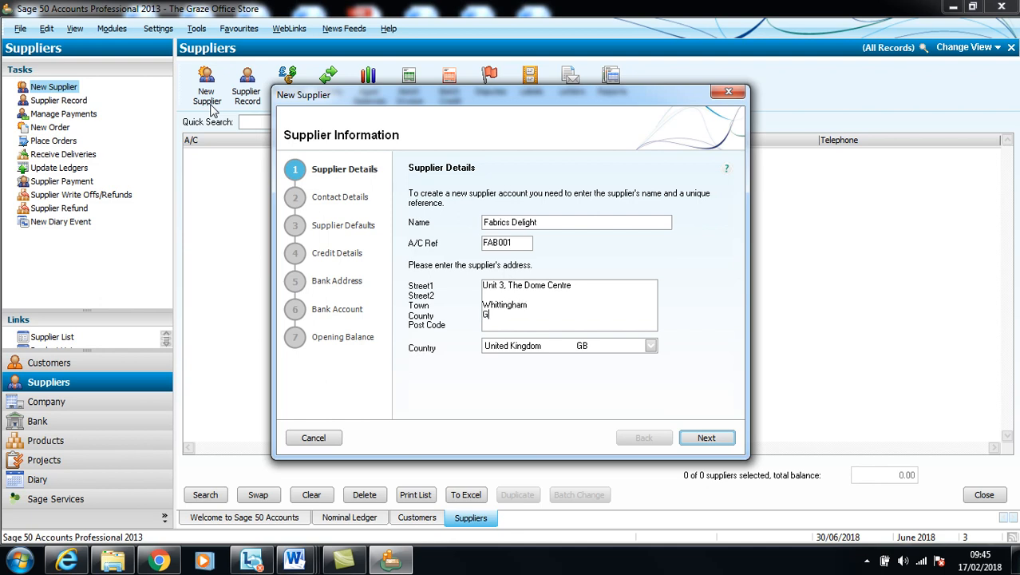
type("raeter")
type(" Whiu")
key("BackSpace")
type("tt")
key("Return")
type("GW2 3TX")
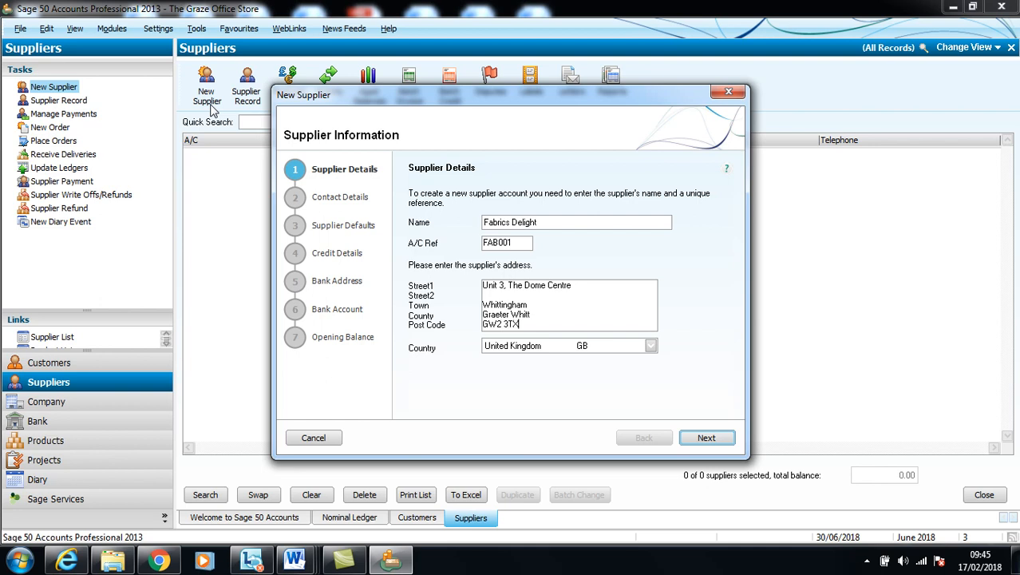
Leave Fabrics Delight's contact details blank and accept the defaults with nominal code 5000 and tax code T1 20.00.
left_click(706, 438)
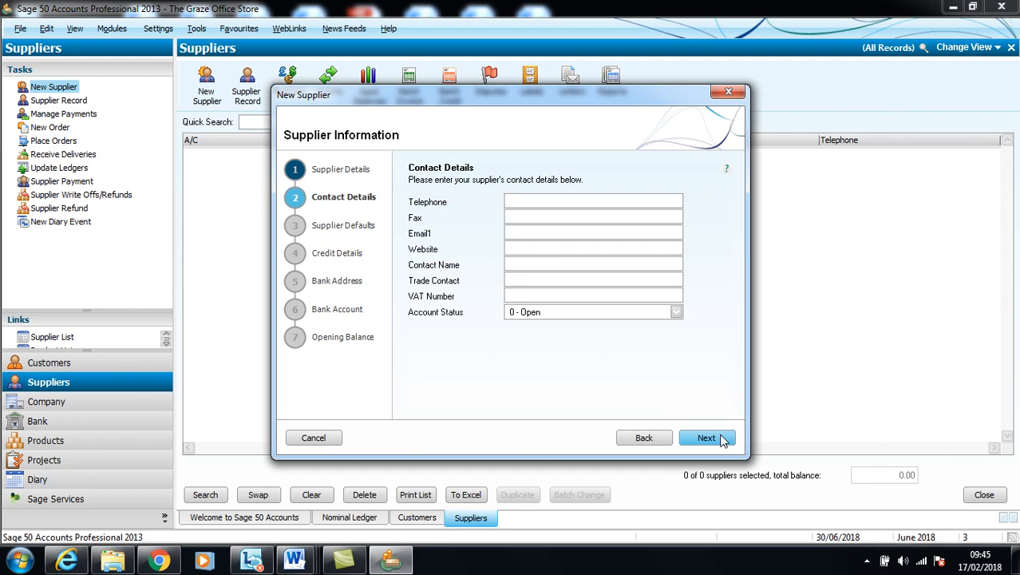
left_click(706, 439)
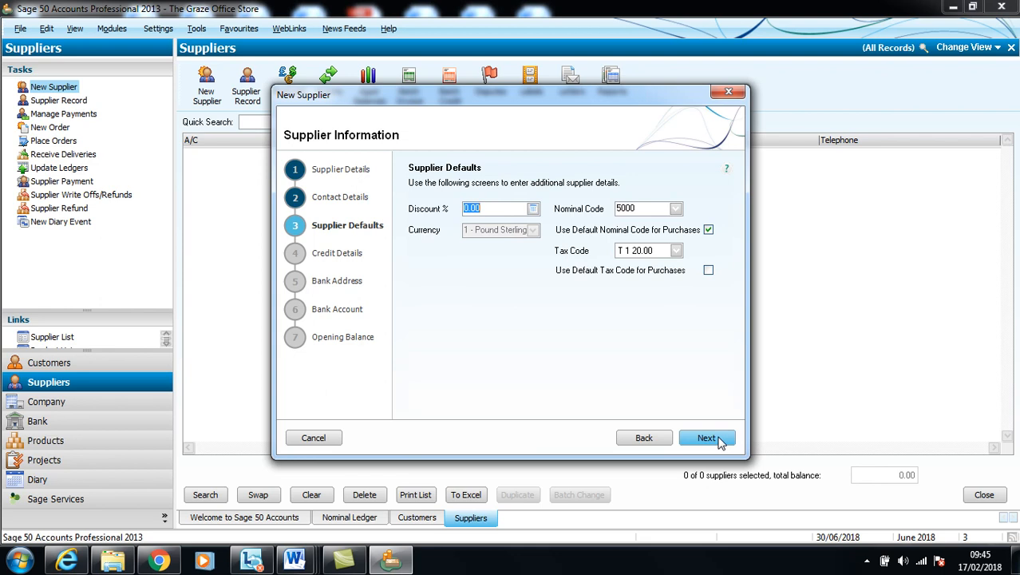
left_click(707, 439)
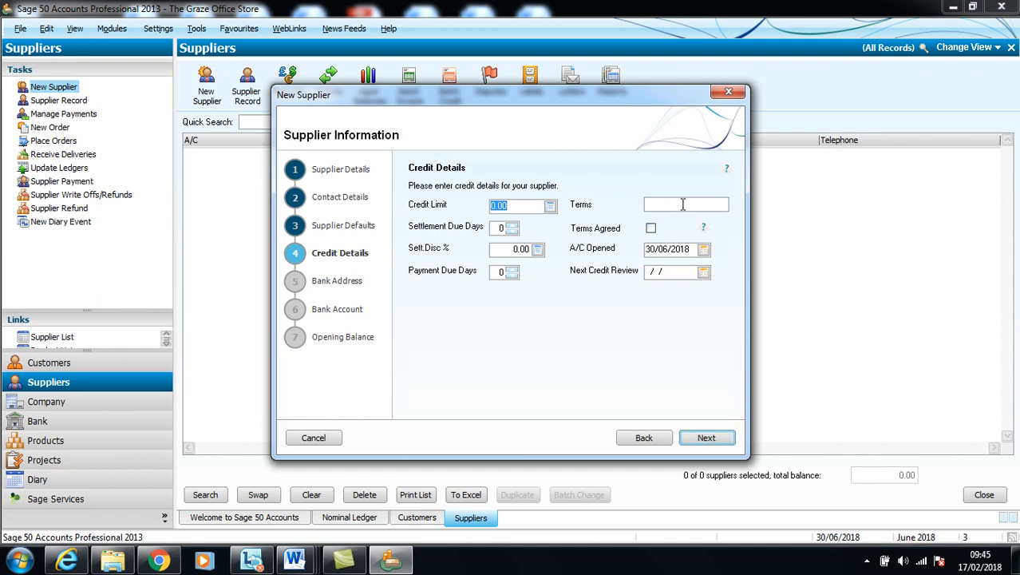
Set Fabrics Delight's credit terms to "60 Days" as agreed, payment due days to 50 and the account opened date to 01/06/2018.
left_click(682, 205)
type("60 Days")
left_click(652, 230)
left_click(497, 272)
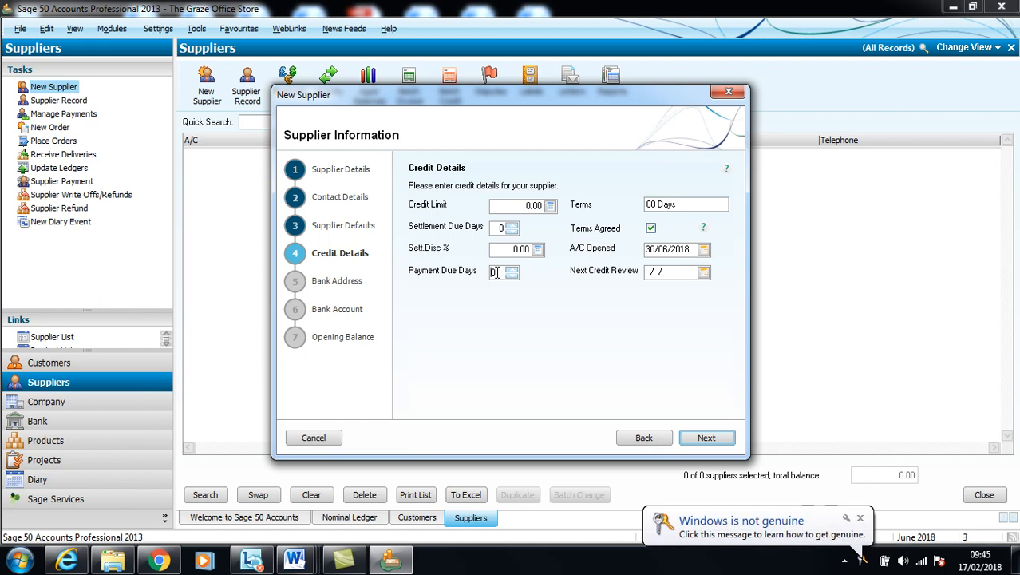
type("5")
left_click(703, 250)
left_click(754, 298)
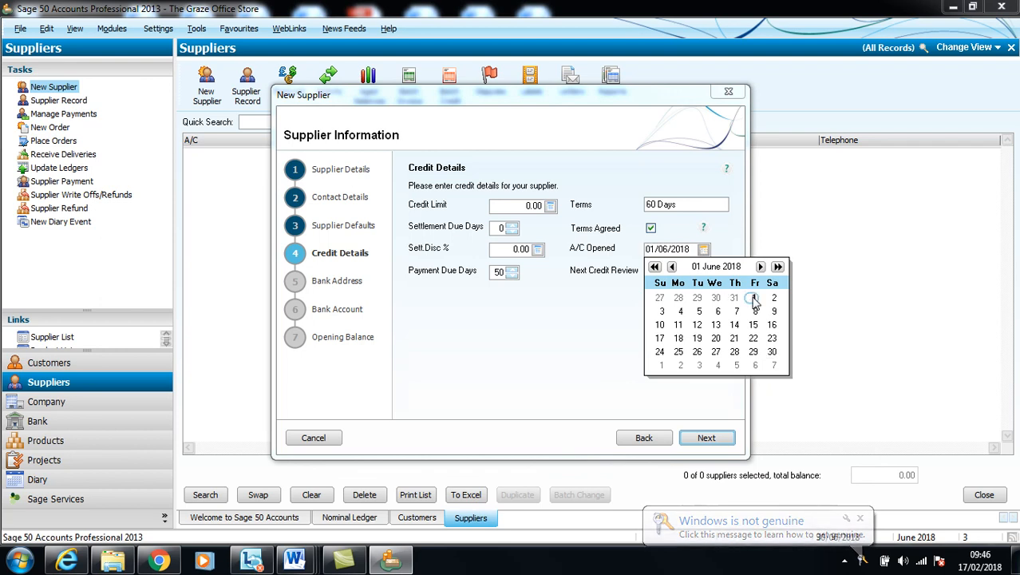
Accept Fabrics Delight's credit details and leave its bank address and bank account details blank.
left_click(709, 441)
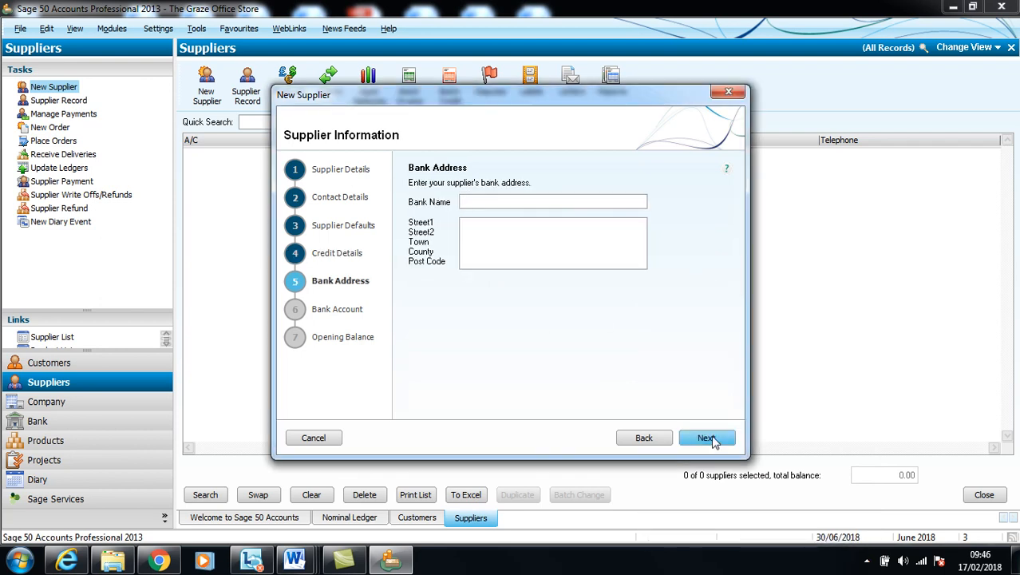
left_click(712, 440)
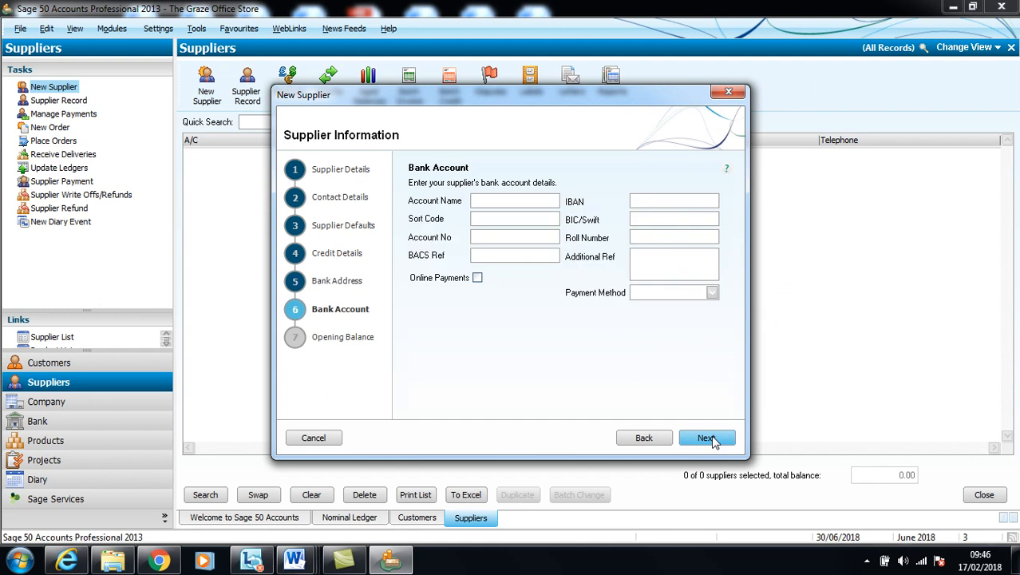
left_click(709, 440)
Post Fabrics Delight's opening balance as a single invoice value of 1320.11 dated 01/06/2018 and create the supplier record.
left_click(487, 277)
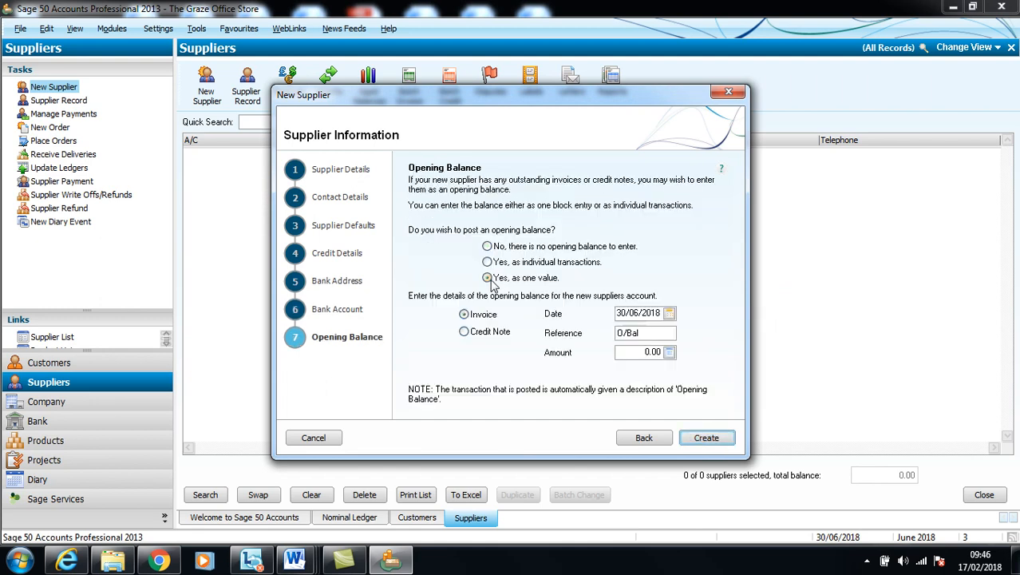
left_click(669, 314)
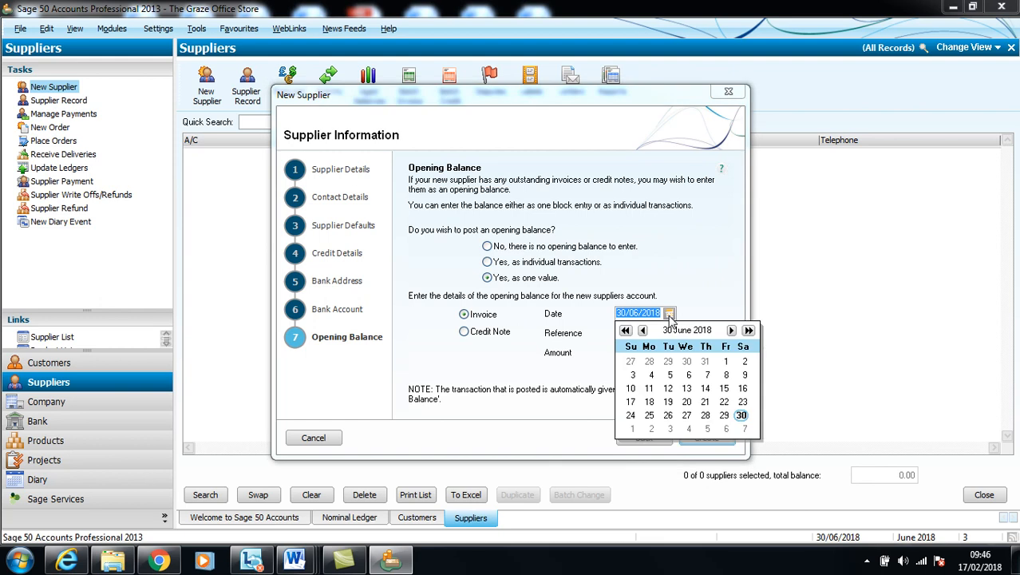
left_click(726, 361)
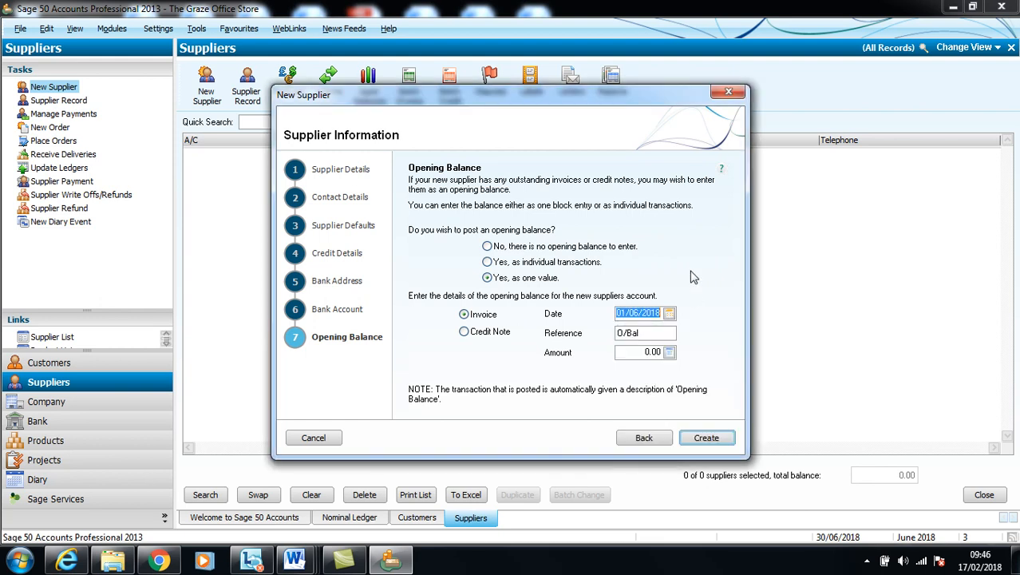
left_click(649, 355)
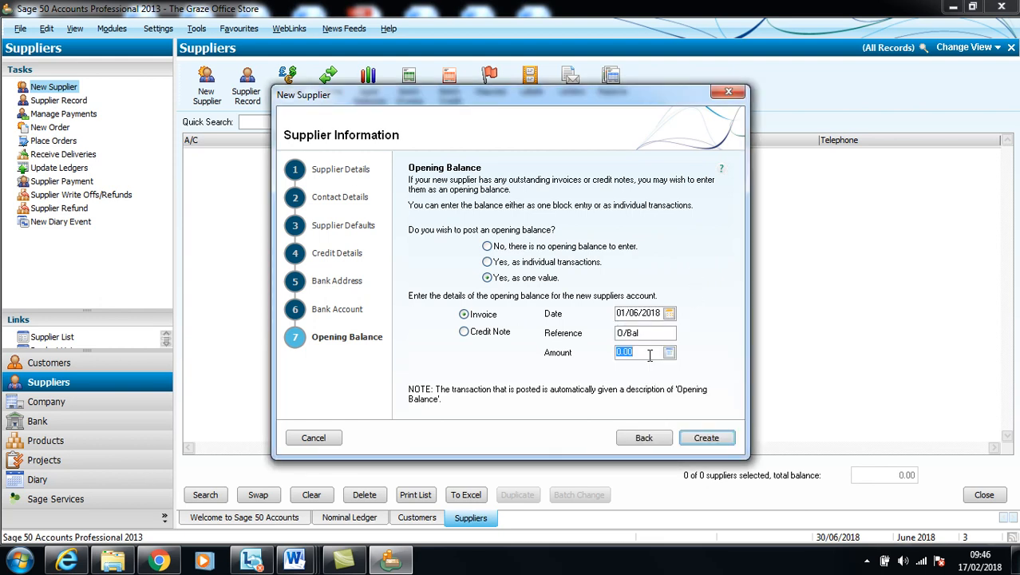
type("1320.11")
left_click(696, 439)
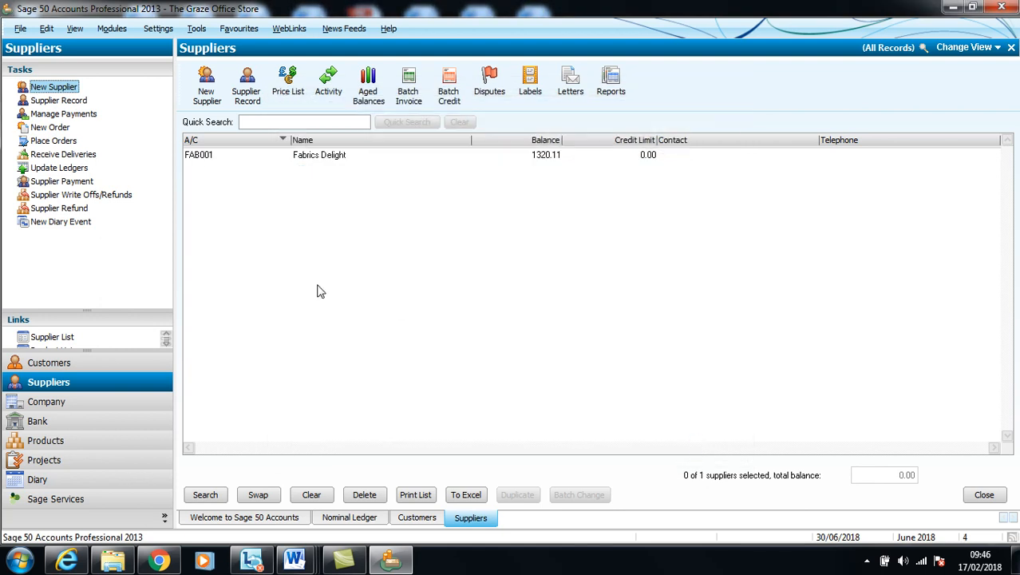
Start a new supplier named QC Exclusive and enter its account reference.
left_click(206, 96)
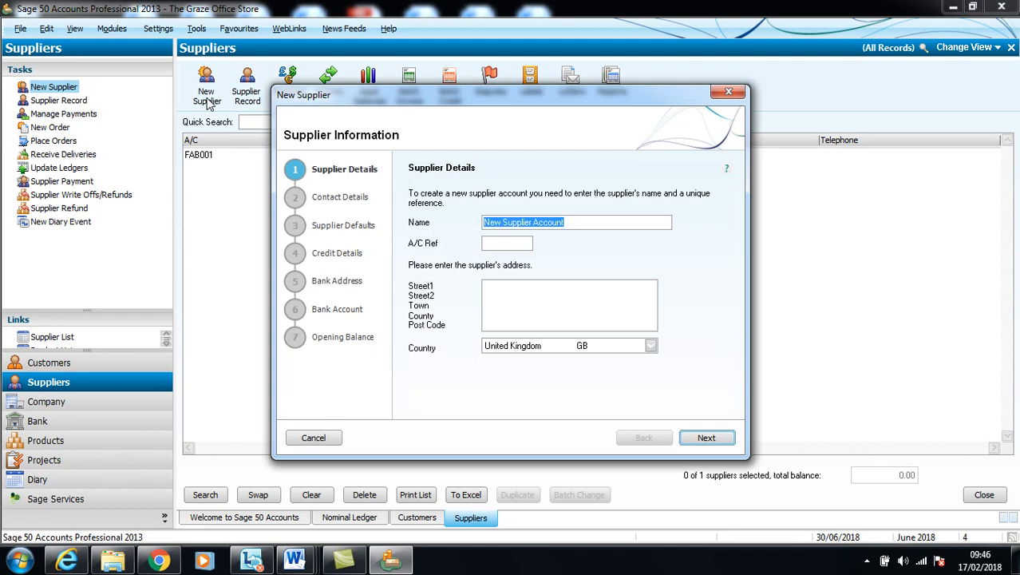
type("QC E")
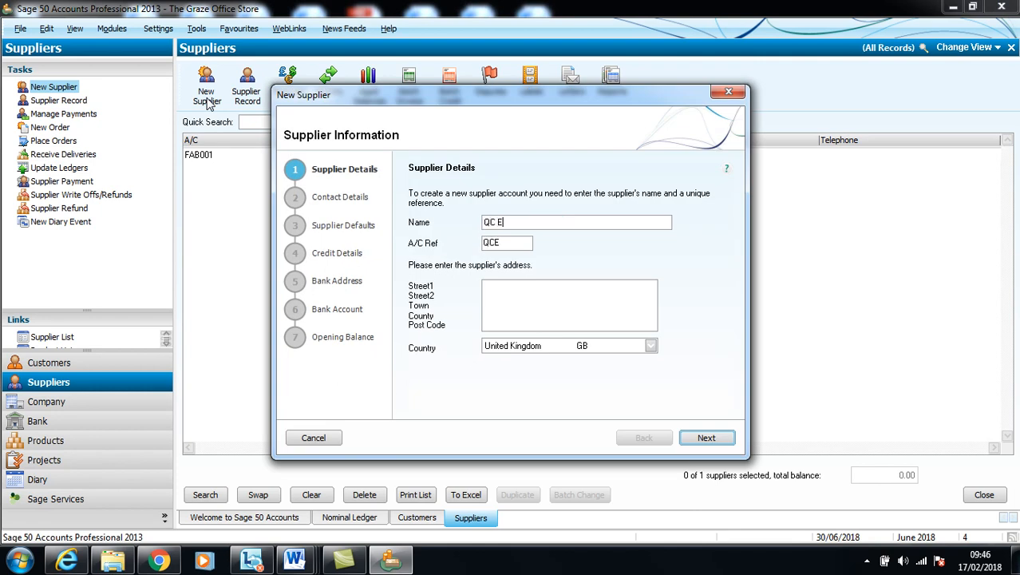
type("xclusive")
key("Tab")
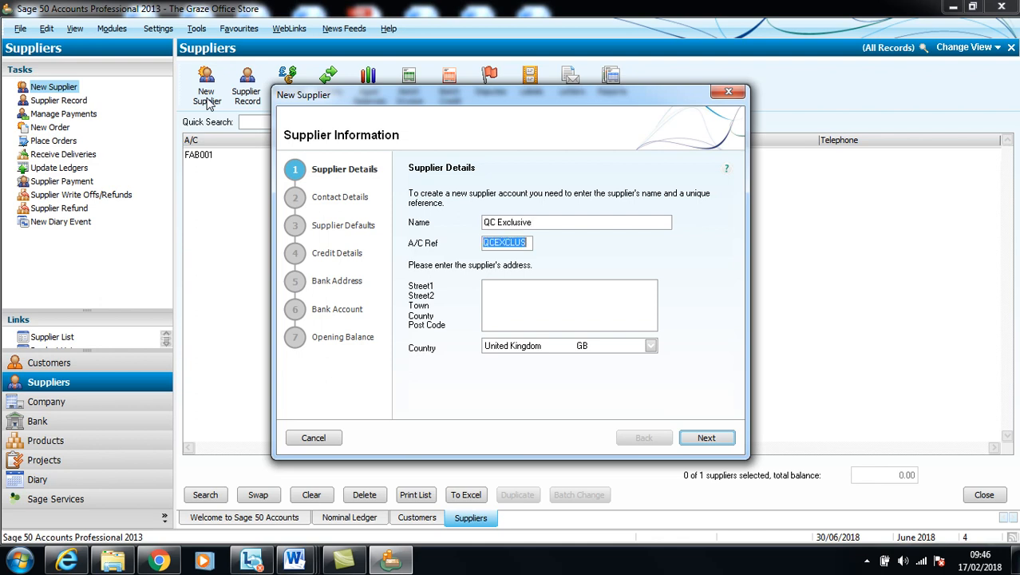
type("QC")
type("E")
type("001")
Enter QC Exclusive's street, town and postcode.
type("O")
type("c")
type("ean")
type(" Houses")
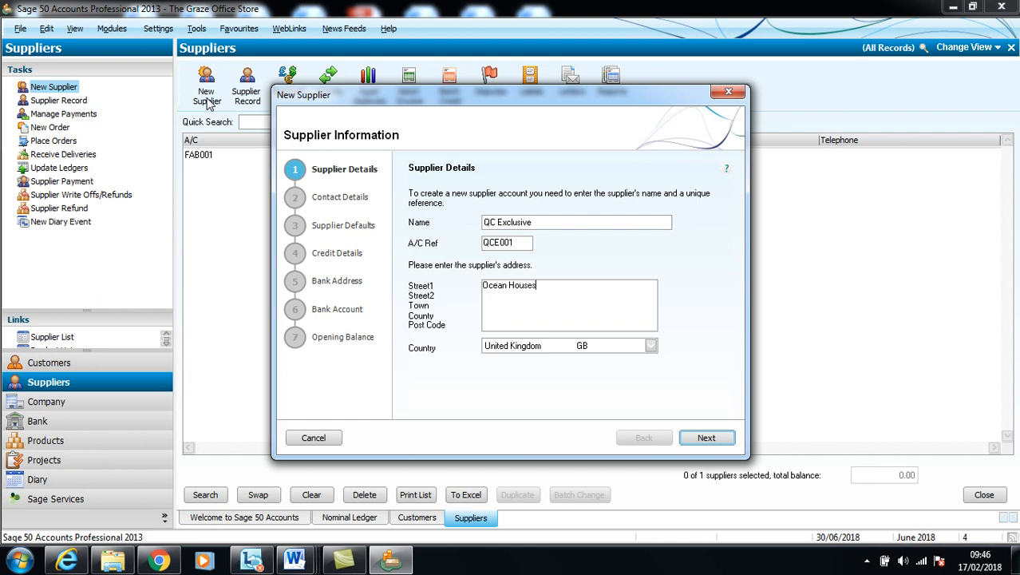
key("BackSpace")
key("Return")
type("London")
key("Return")
type("NW2 9GY")
Leave QC Exclusive's contact details blank and accept its supplier defaults.
left_click(693, 443)
left_click(693, 444)
left_click(694, 444)
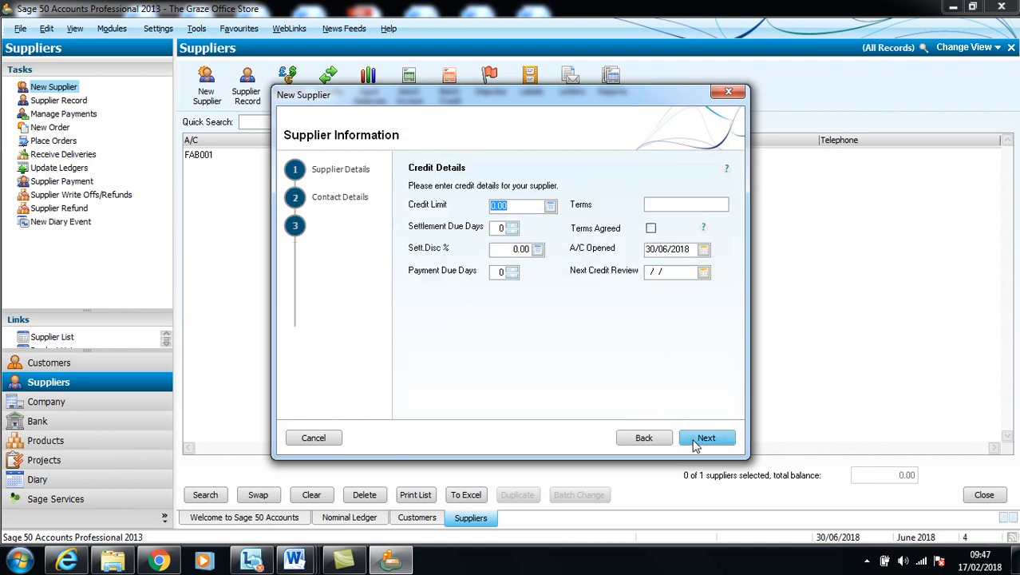
Set QC Exclusive's credit terms to "30 Days" as agreed, the account opened date to 01/06/2018 and payment due days to 30.
left_click(668, 203)
type("30 Da")
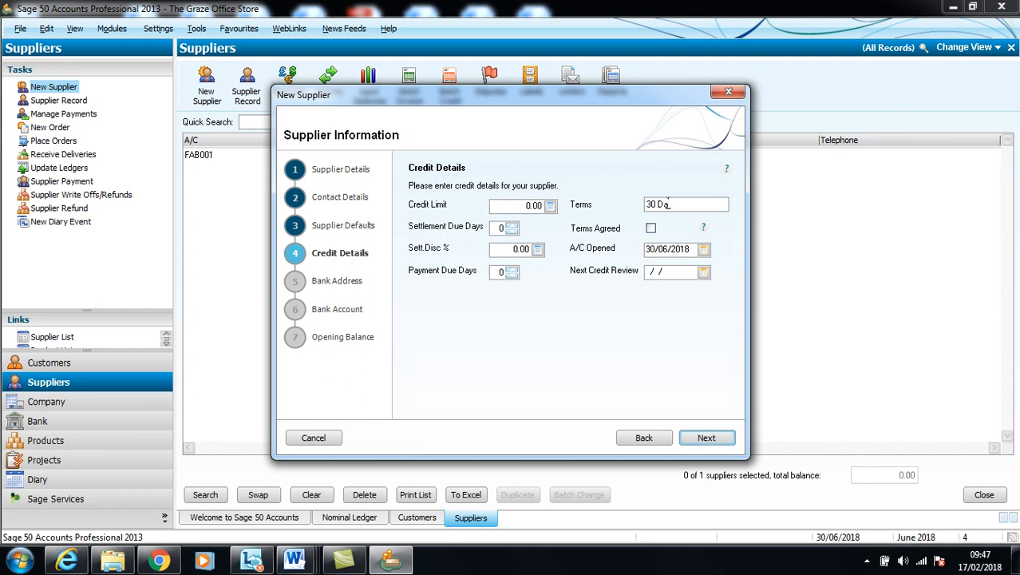
type("ys")
left_click(651, 228)
left_click(704, 250)
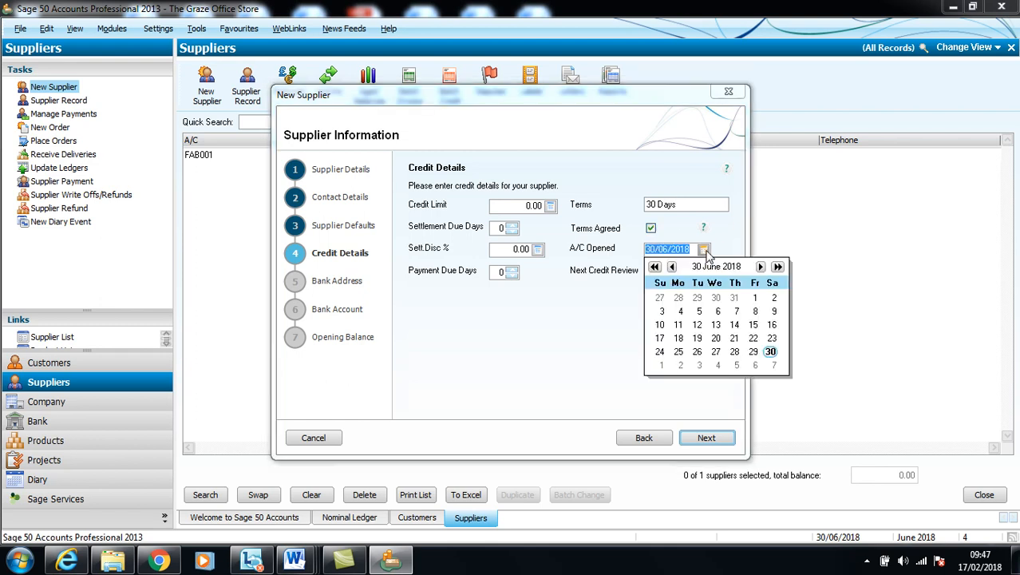
left_click(754, 299)
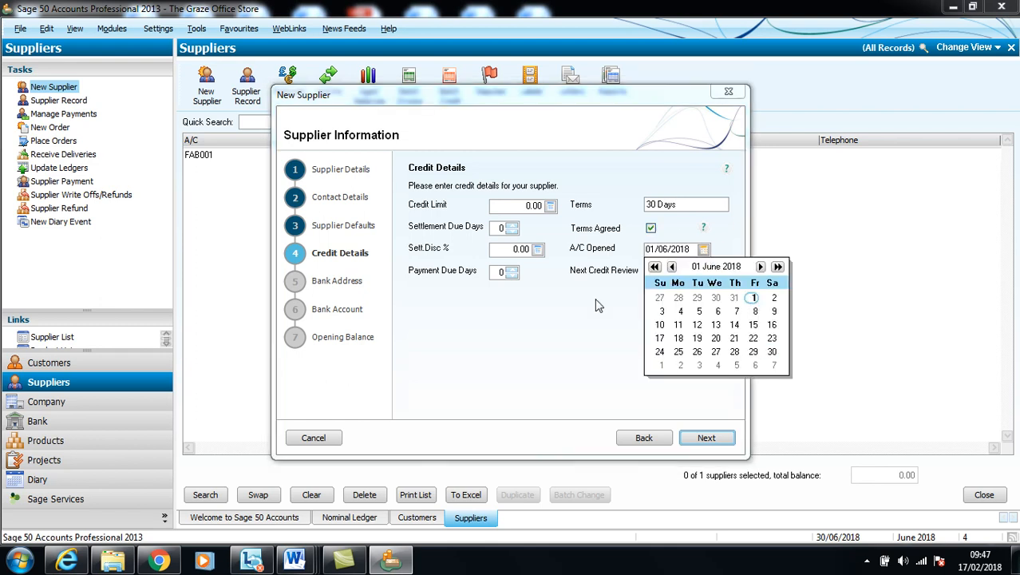
left_click(495, 272)
type("3")
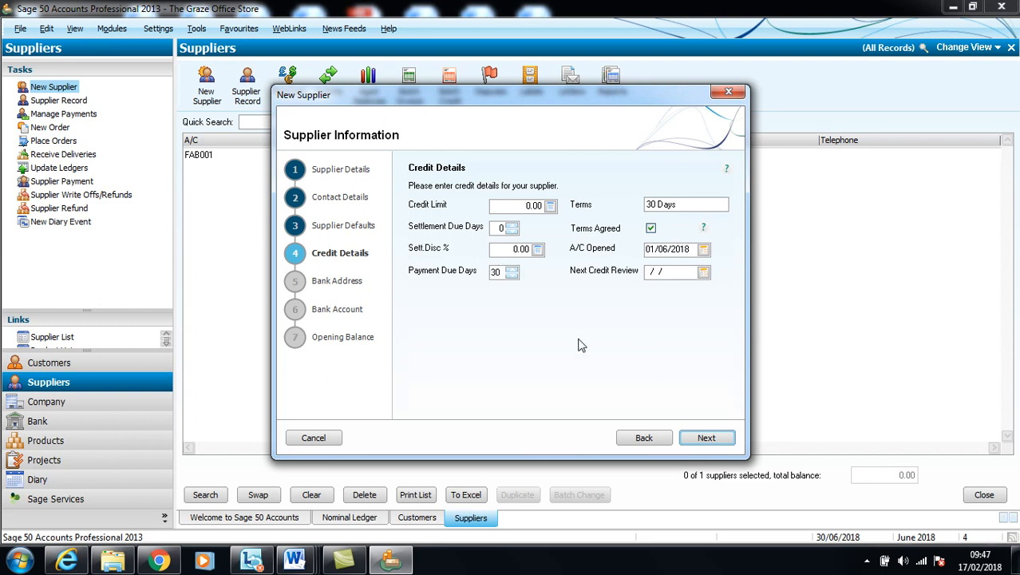
Accept QC Exclusive's credit details and leave its bank address and bank account details blank.
left_click(699, 441)
left_click(699, 439)
left_click(698, 439)
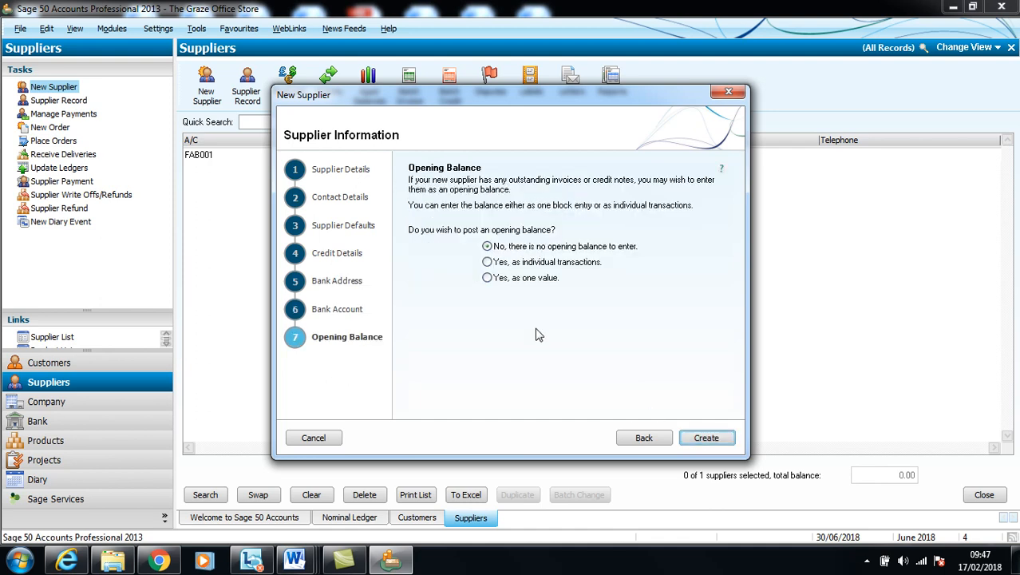
Enter QC Exclusive's opening balance as one invoice value of 920.46 dated 01/06/2018 and create the supplier record.
left_click(486, 277)
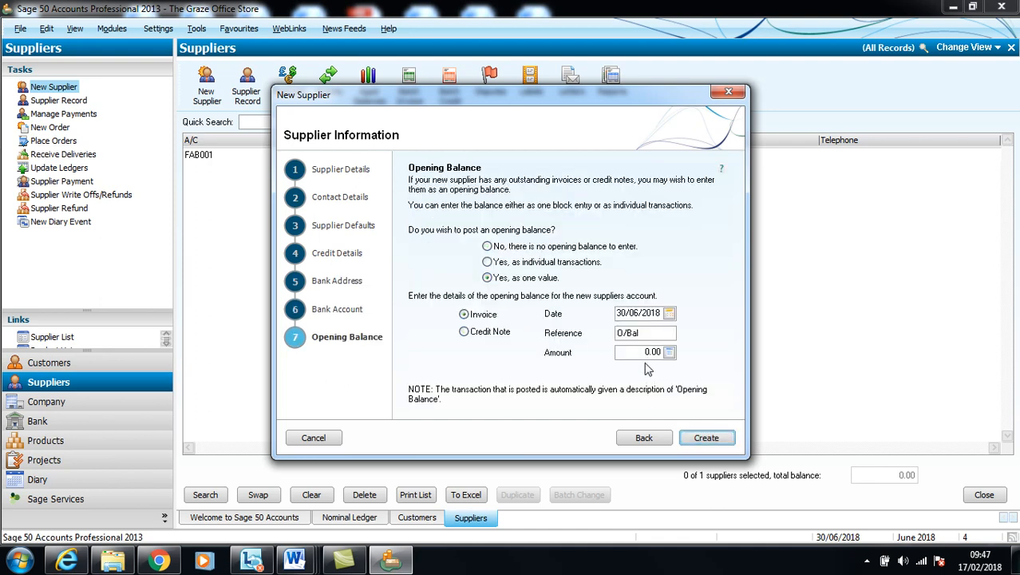
left_click(669, 313)
left_click(724, 363)
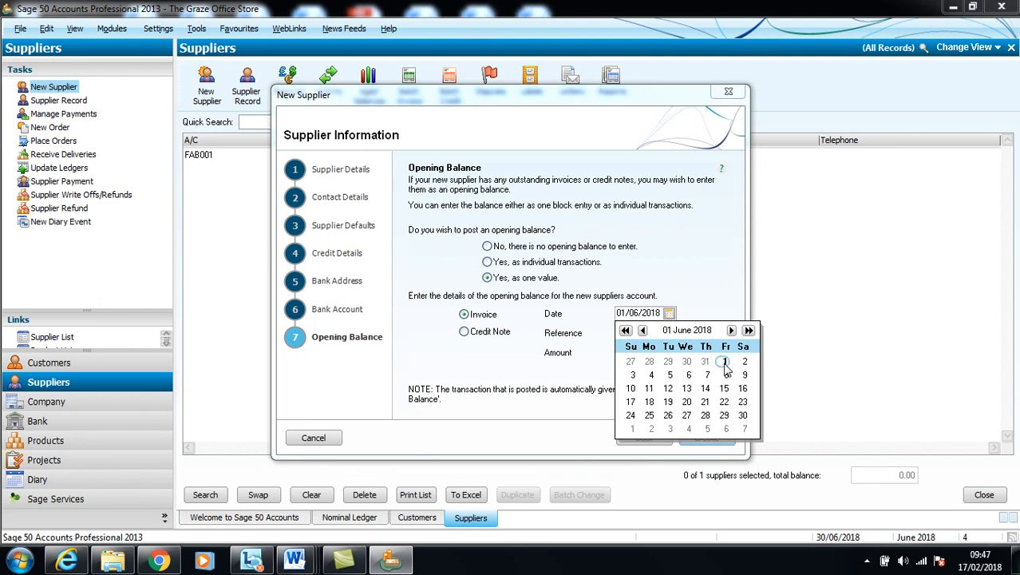
left_click(712, 249)
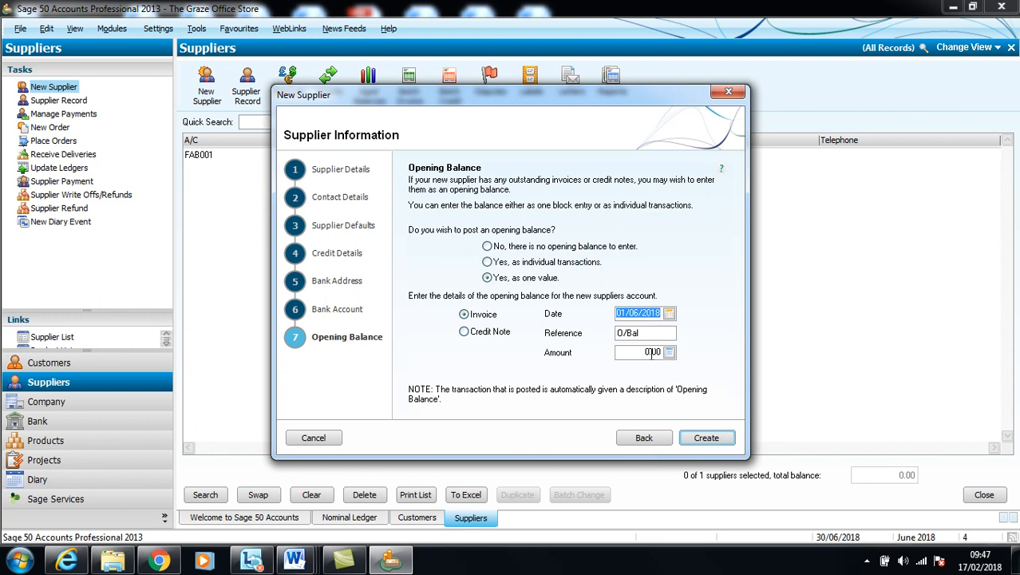
left_click(652, 352)
double_click(653, 352)
type("920")
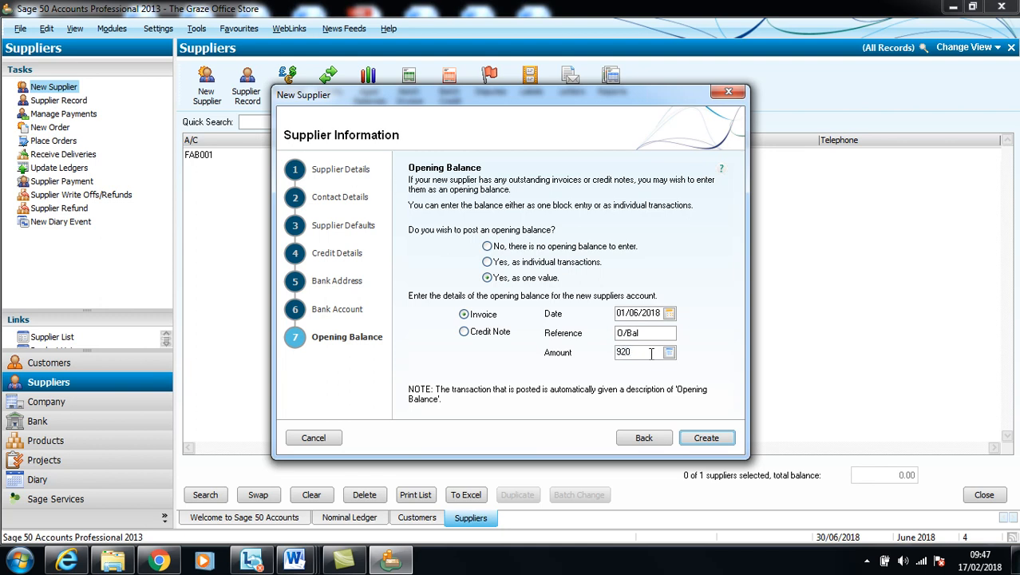
type(".46")
left_click(706, 437)
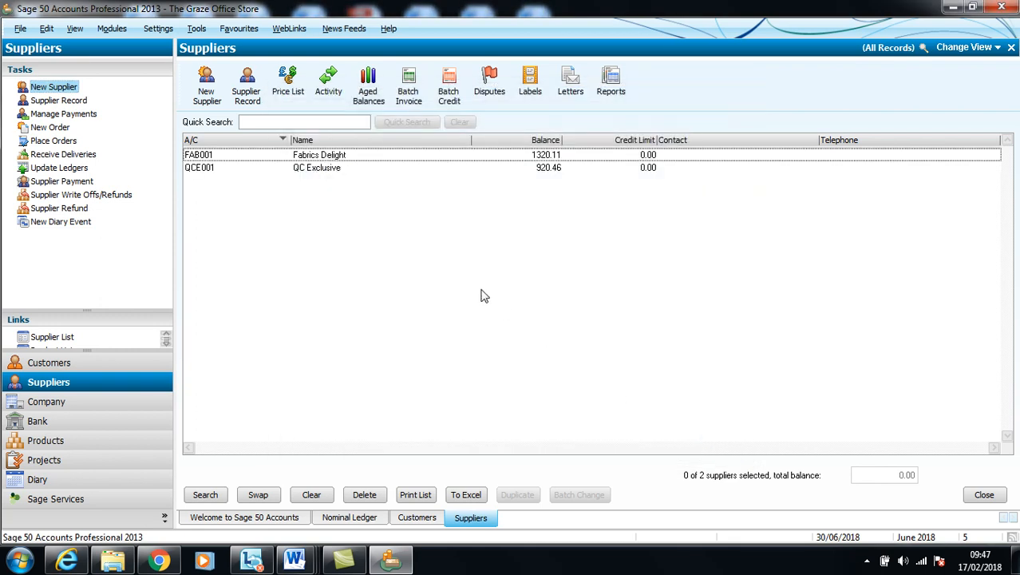
Start a new supplier record named "Totally Wood" and enter its account reference.
left_click(205, 98)
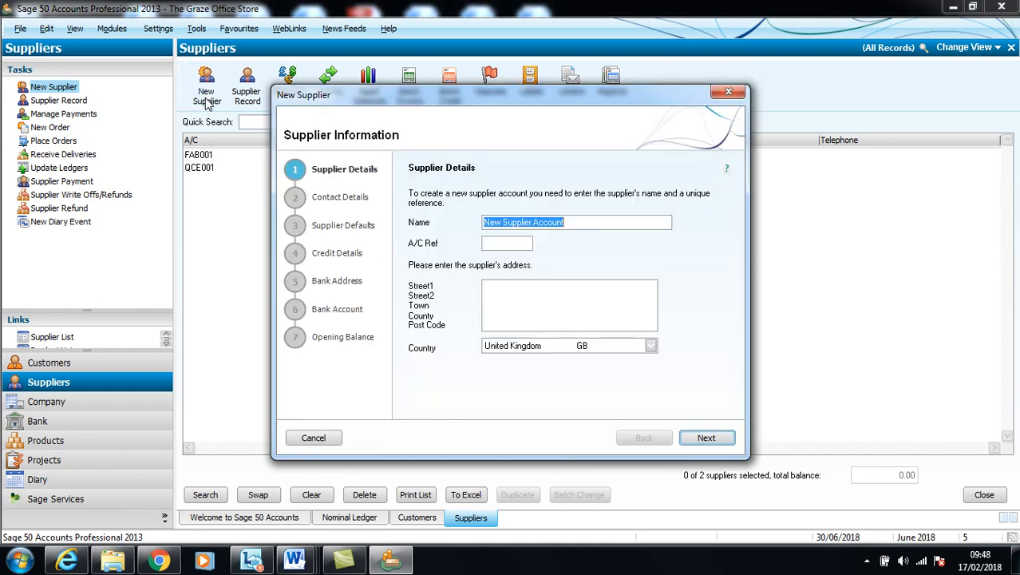
type("T")
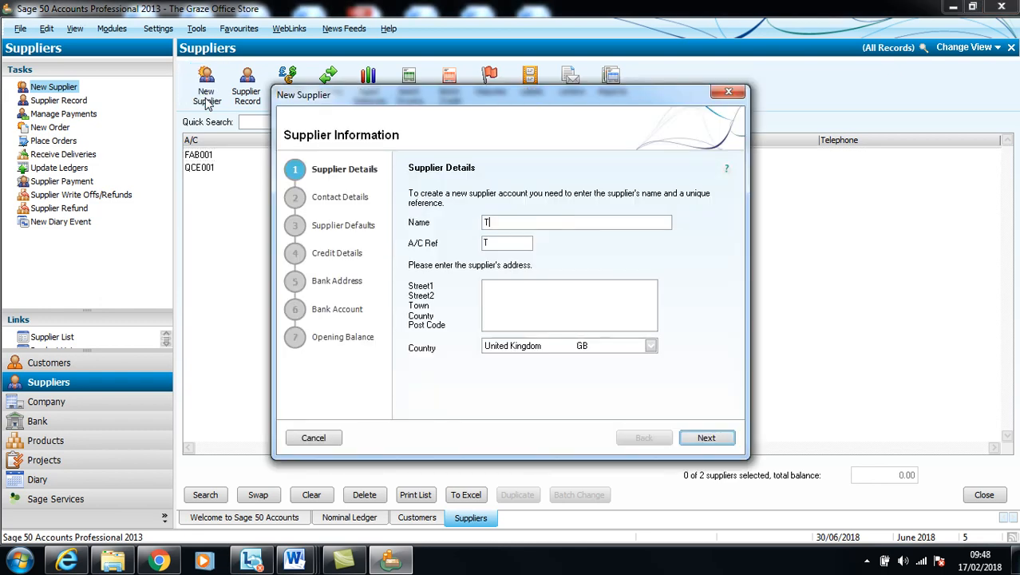
type("otally Wood")
key("Tab")
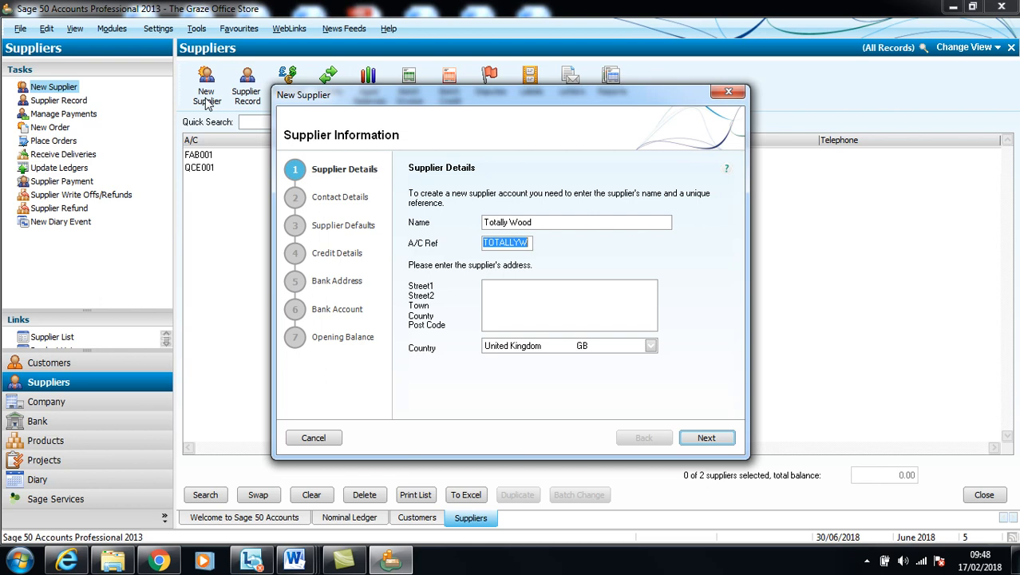
type("TOT001")
key("Tab")
Enter Totally Wood's street, town, county and postcode.
type("35 Mon")
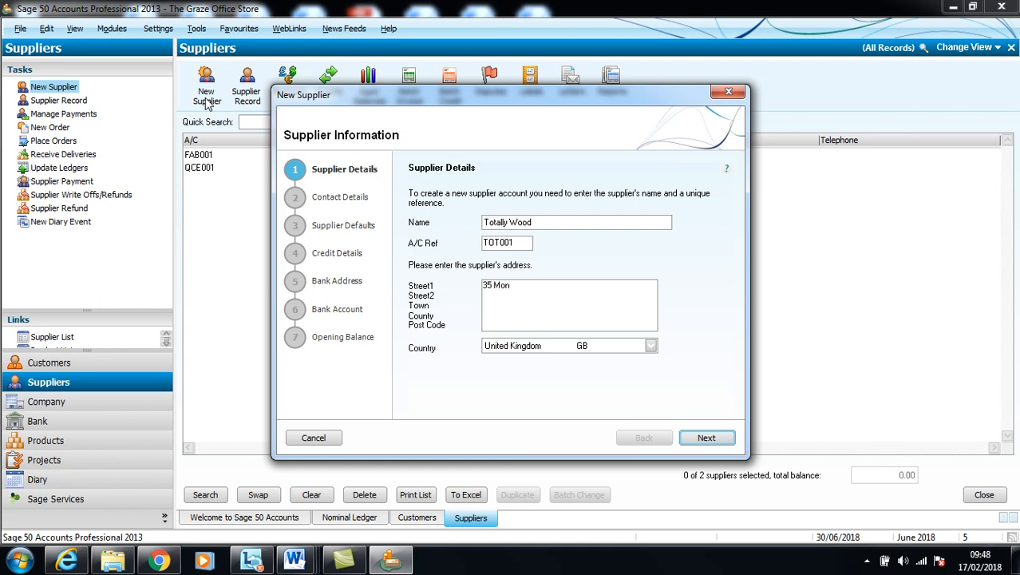
type("tpellier Street")
key("Return")
key("Return")
type("Great Lowe")
key("Return")
type("Georgema")
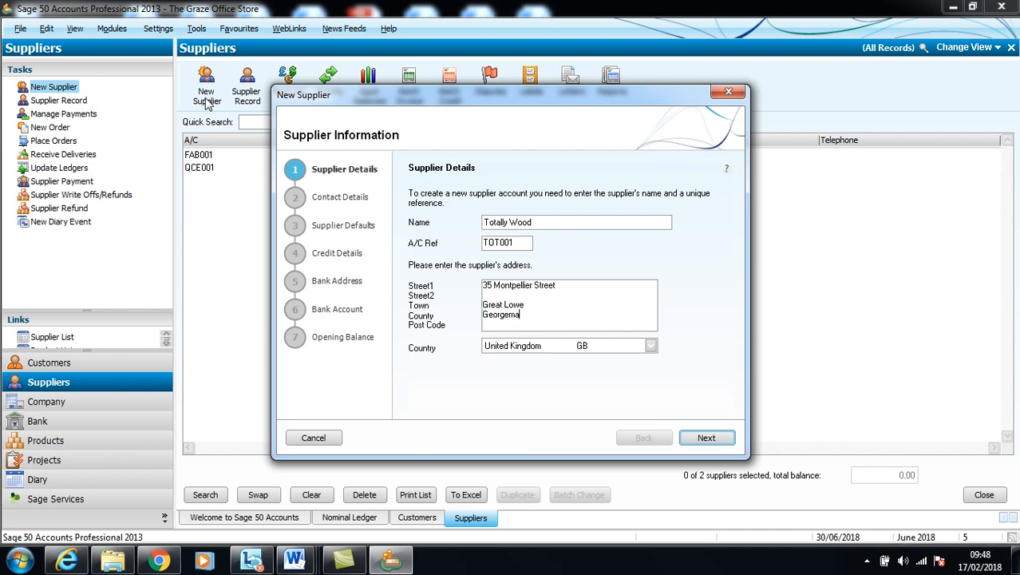
type("rnier")
key("Return")
type("GM3 8LD")
Accept Totally Wood's address, leave its contact details blank and keep the supplier defaults.
left_click(688, 439)
left_click(688, 441)
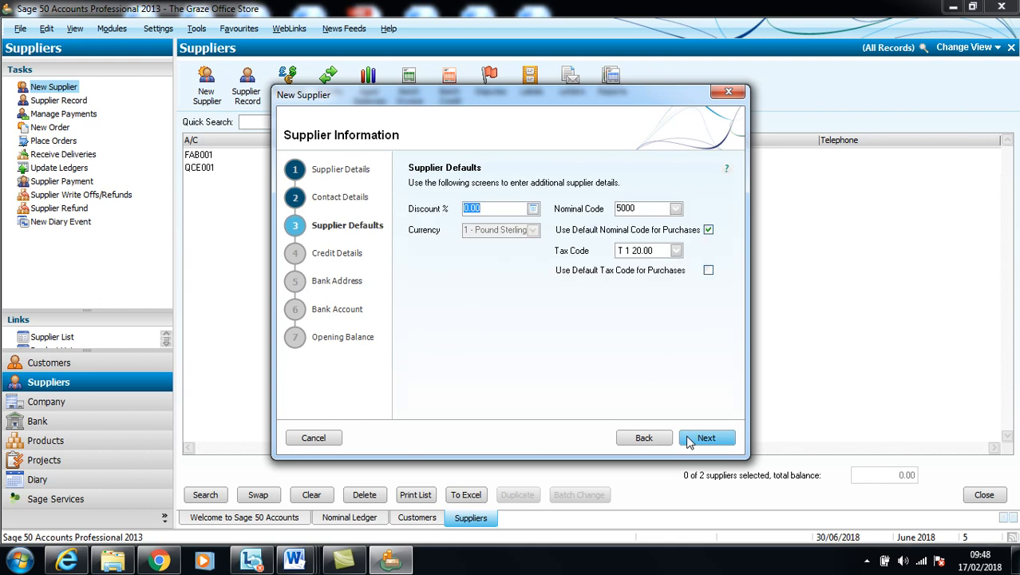
left_click(688, 439)
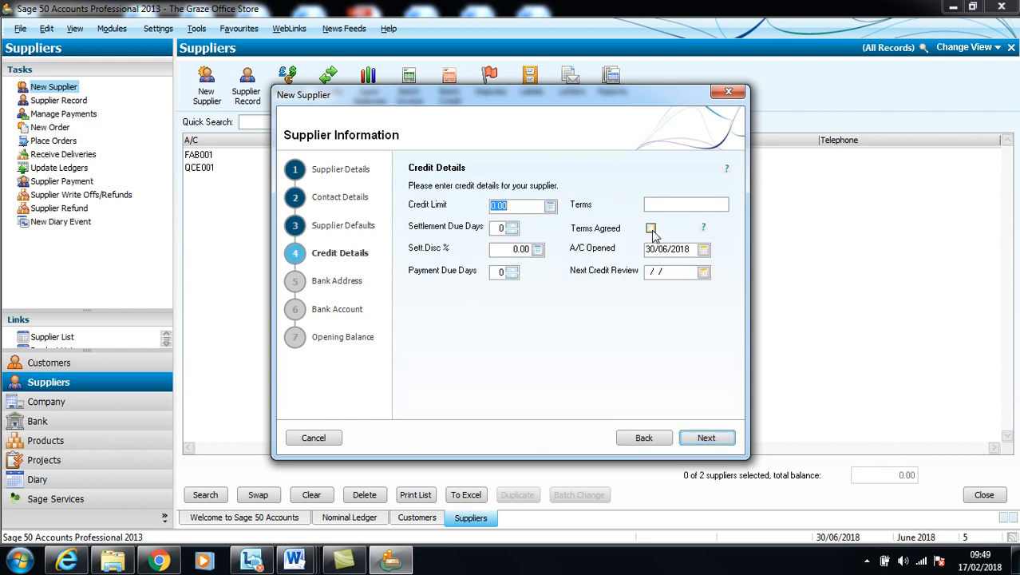
Set Totally Wood's credit terms to "30 Days" as agreed, the account opened date to 01/06/2018 and payment due days to 30.
left_click(664, 206)
type("30 Da")
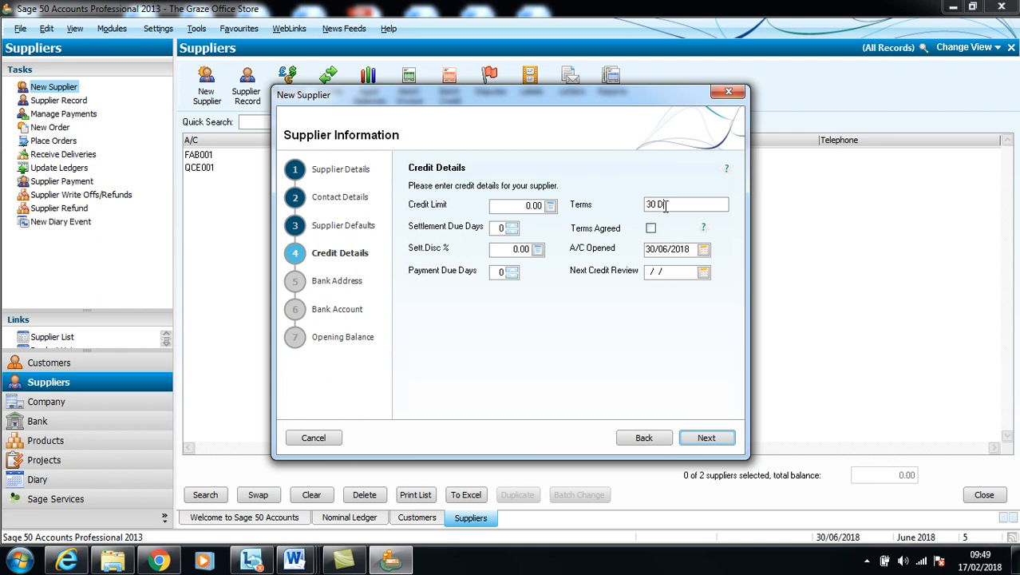
type("ys")
left_click(651, 229)
left_click(704, 250)
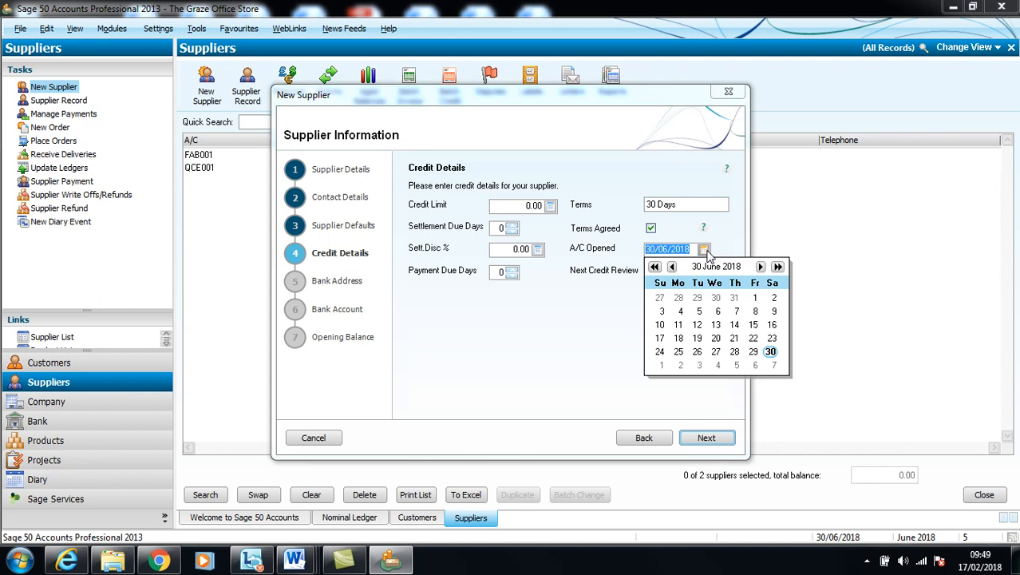
left_click(754, 300)
left_click(607, 328)
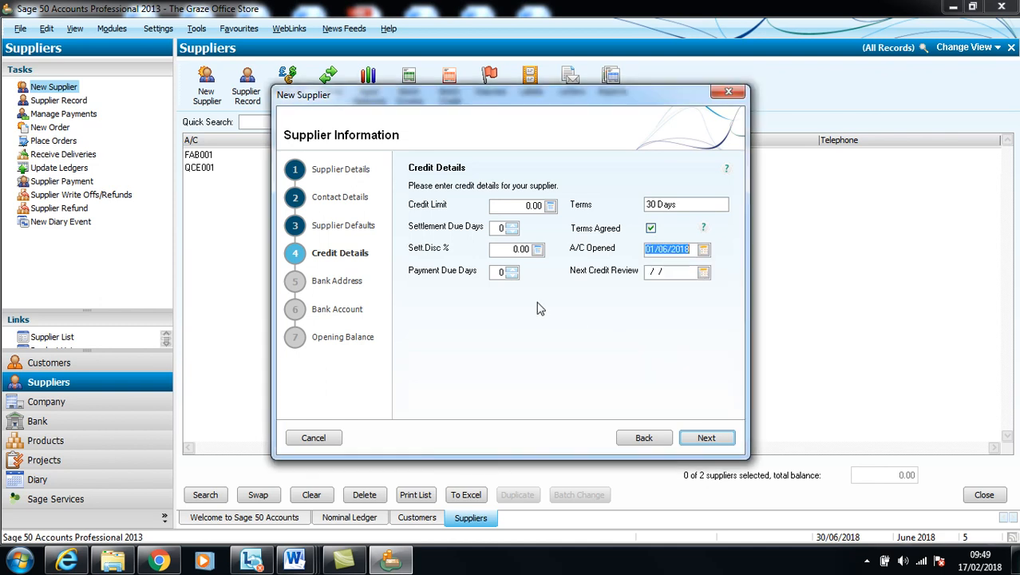
left_click(502, 273)
type("30")
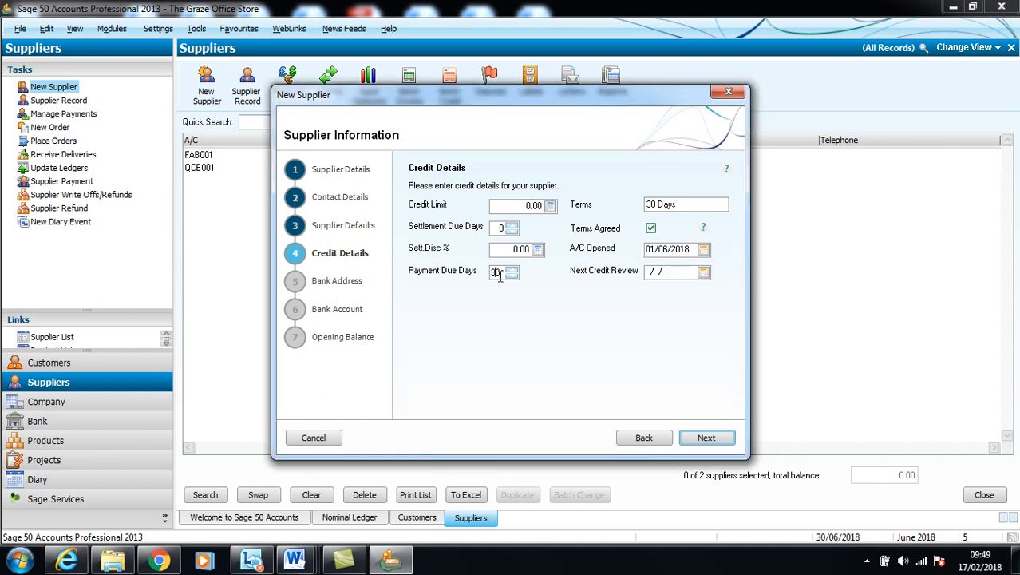
Accept Totally Wood's credit details and leave its bank address and bank account details blank.
left_click(704, 441)
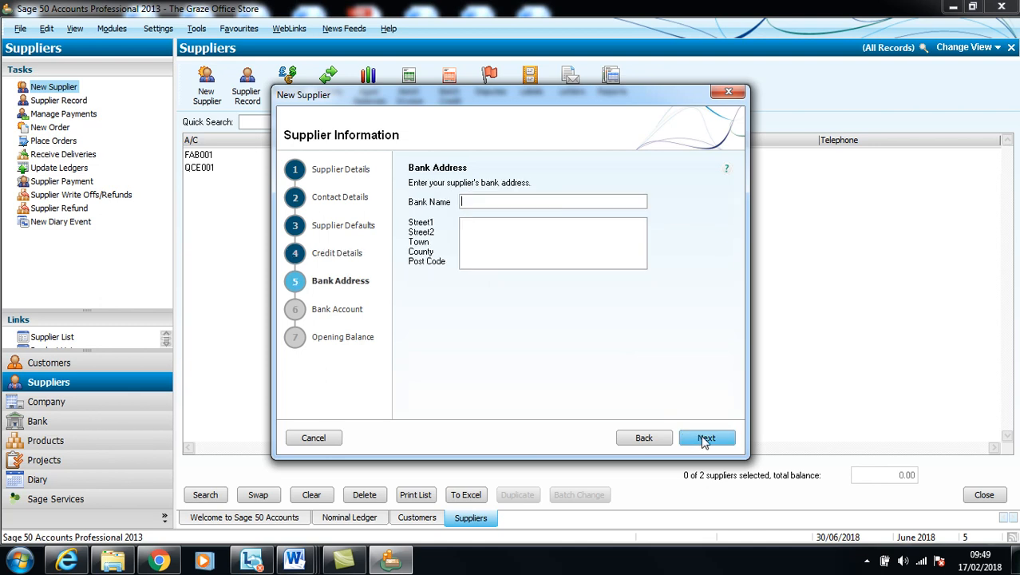
left_click(704, 441)
left_click(704, 440)
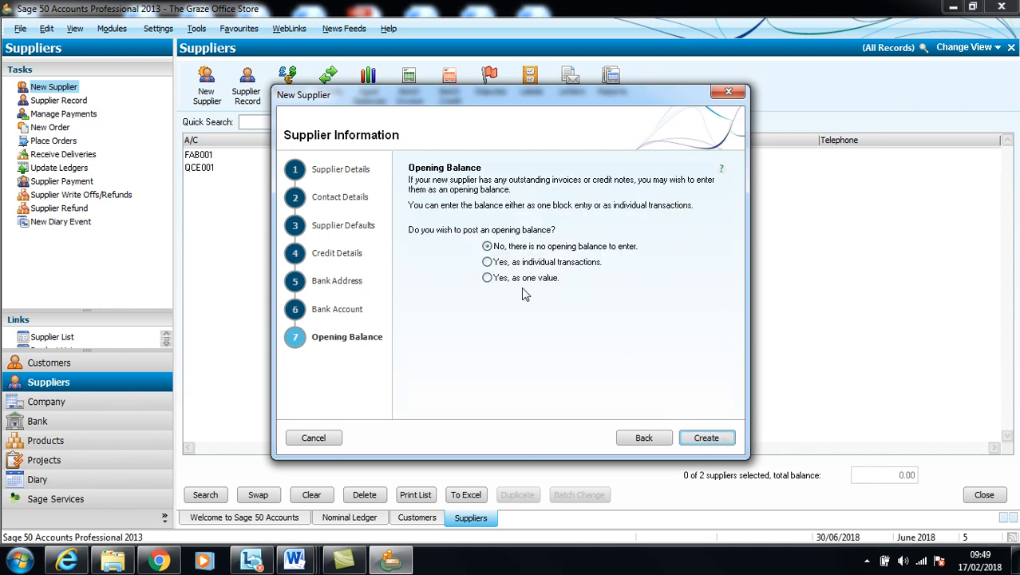
Enter Totally Wood's opening balance as one invoice value of 135.56 dated 01/06/2018 and create the supplier record.
left_click(488, 278)
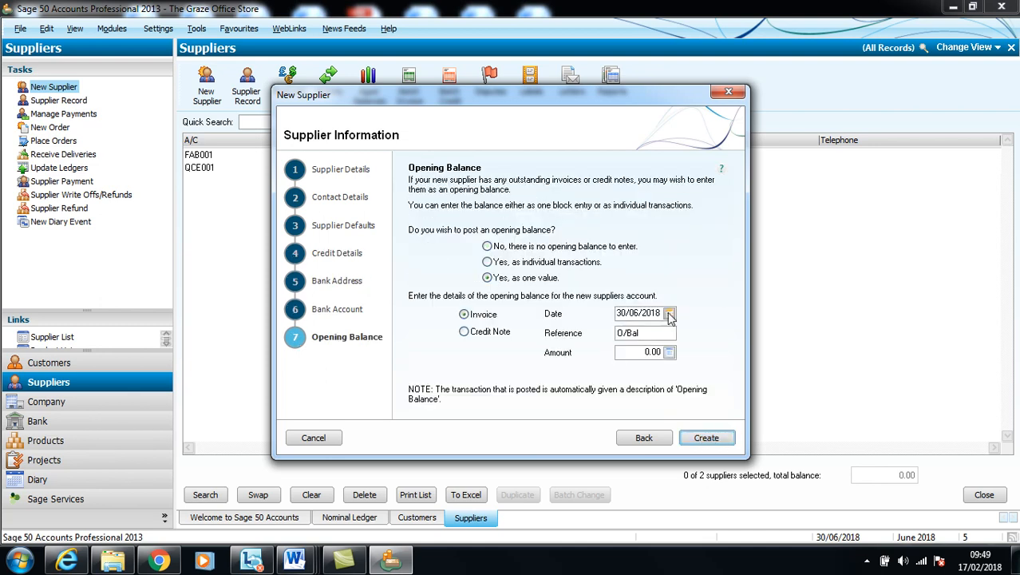
left_click(670, 314)
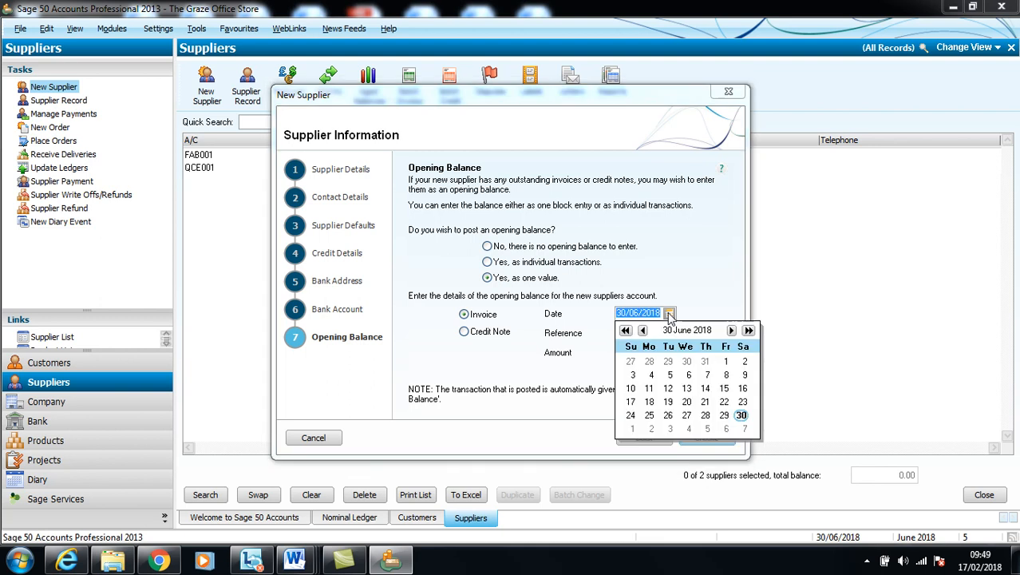
left_click(724, 362)
left_click(561, 379)
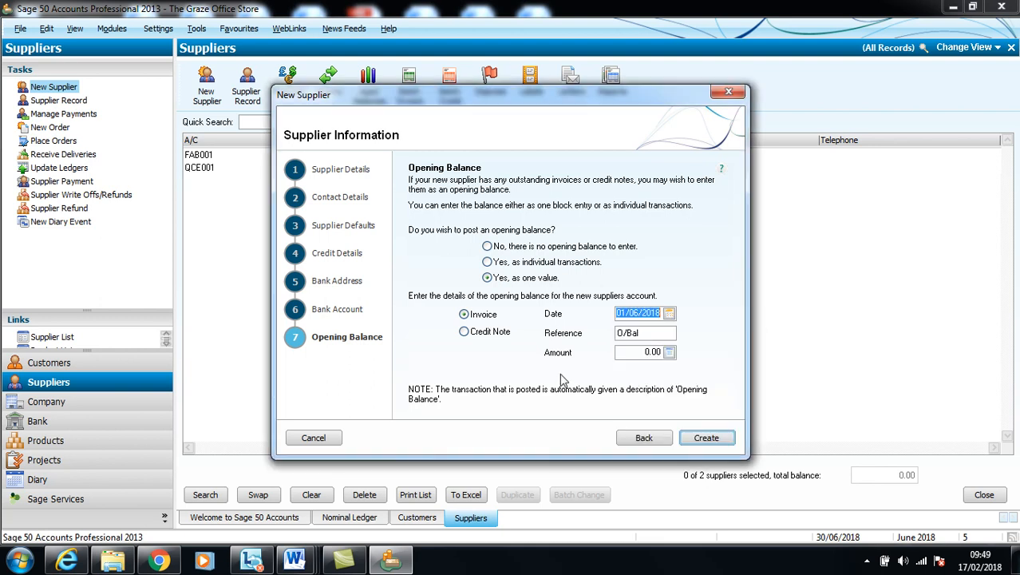
left_click(631, 352)
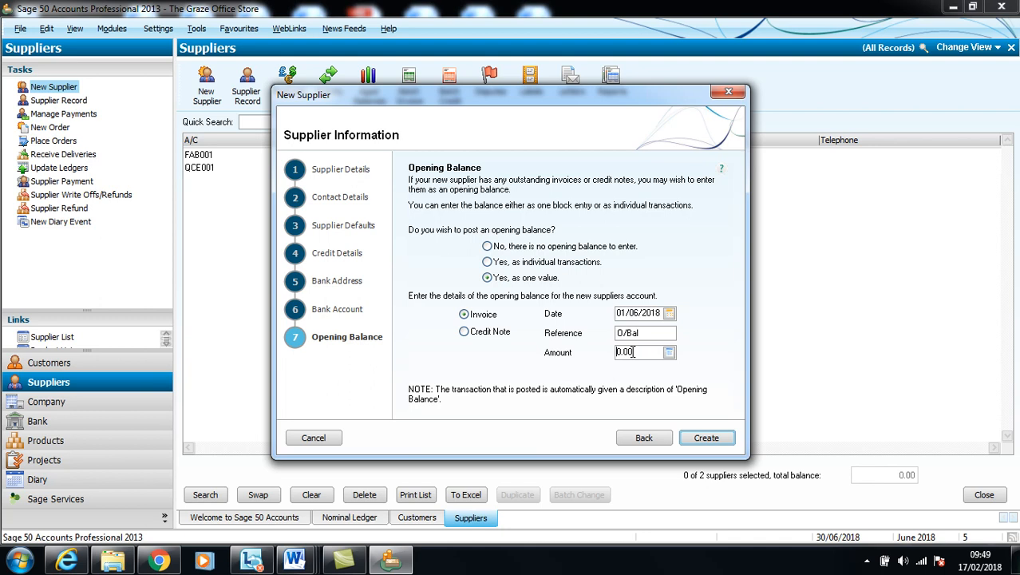
type("135.56")
left_click(703, 439)
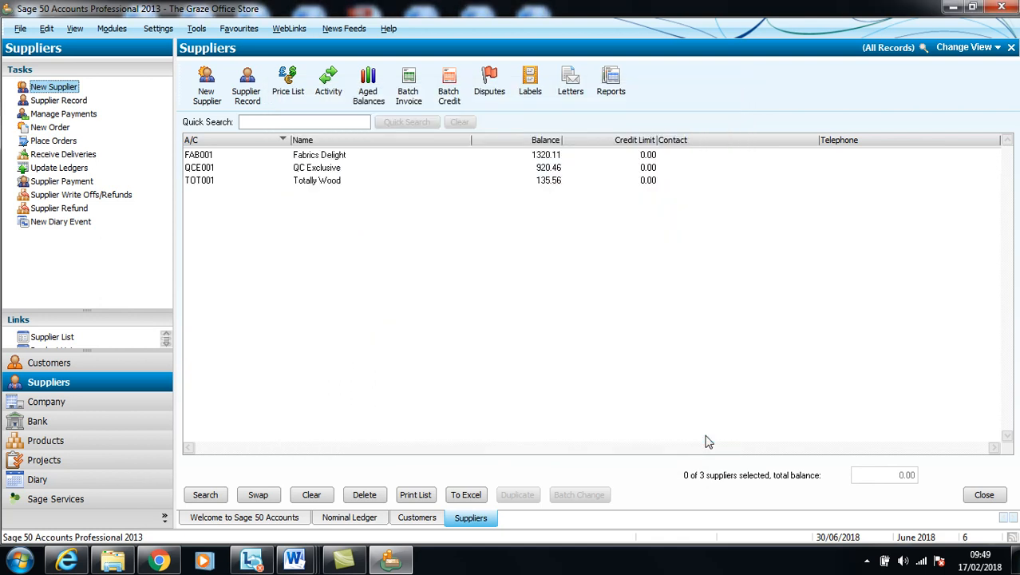
Open the company's nominal ledger and sort the accounts by nominal code in ascending order.
left_click(148, 374)
left_click(139, 382)
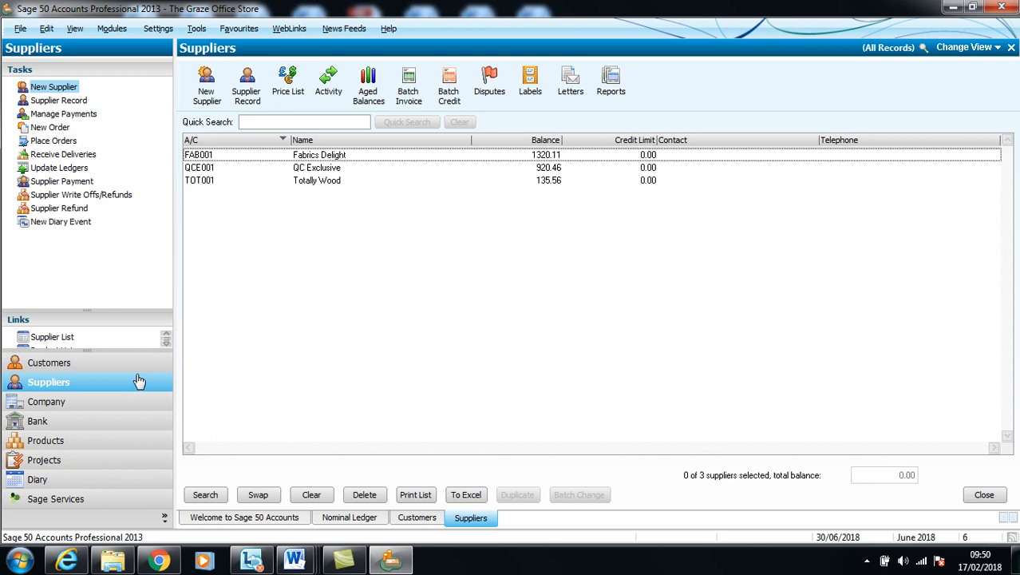
left_click(120, 402)
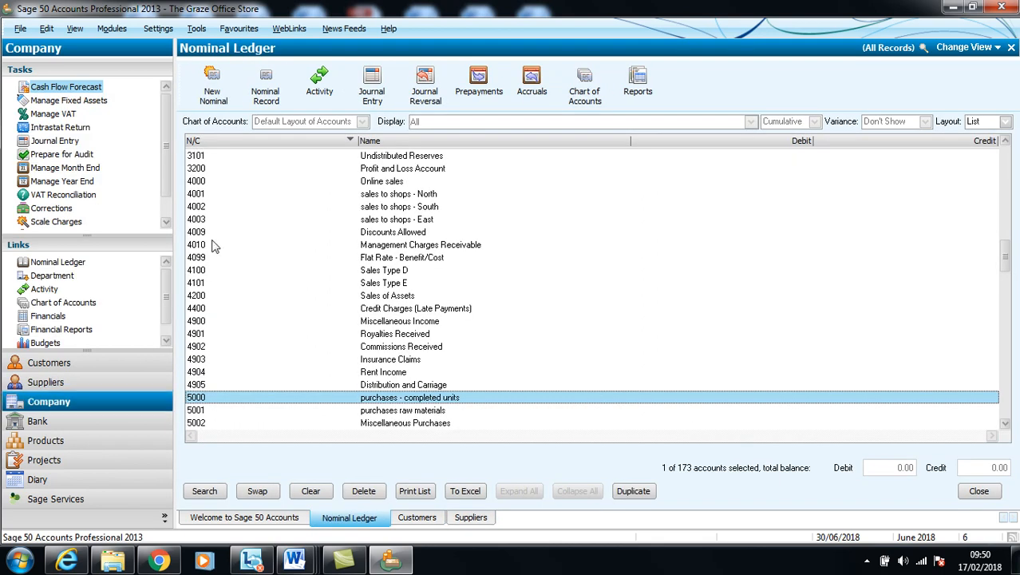
left_click(266, 142)
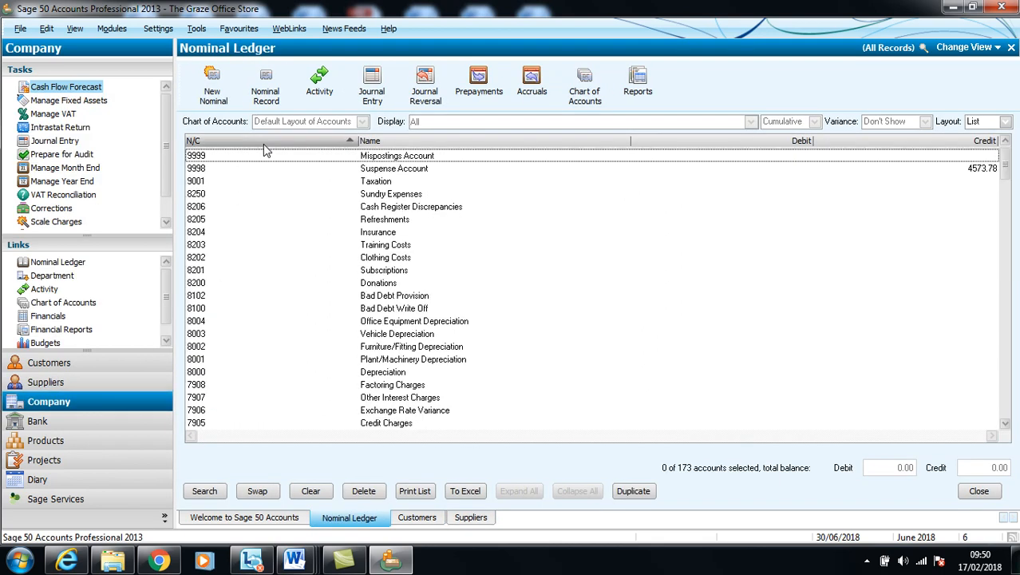
left_click(265, 144)
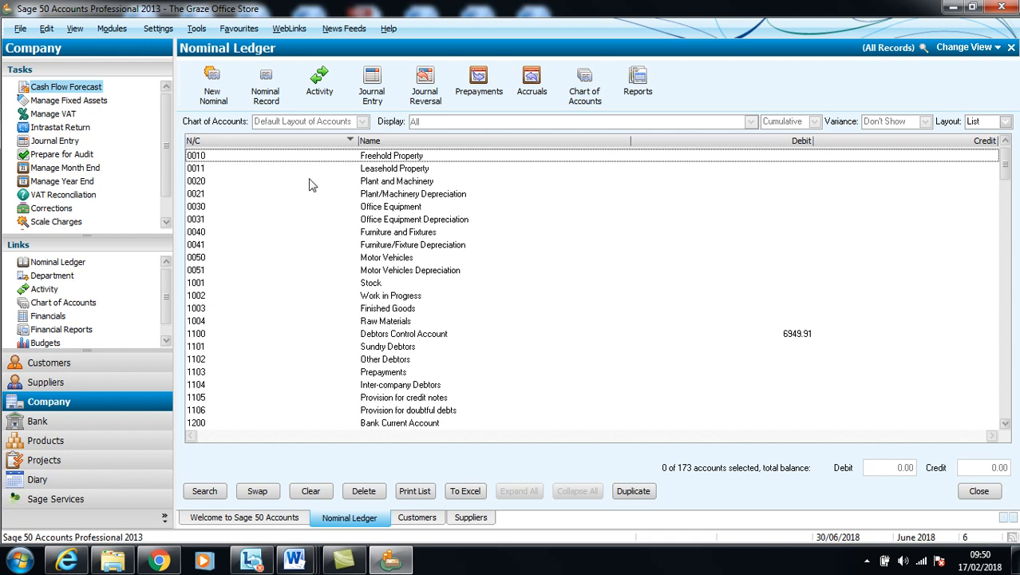
left_click(213, 96)
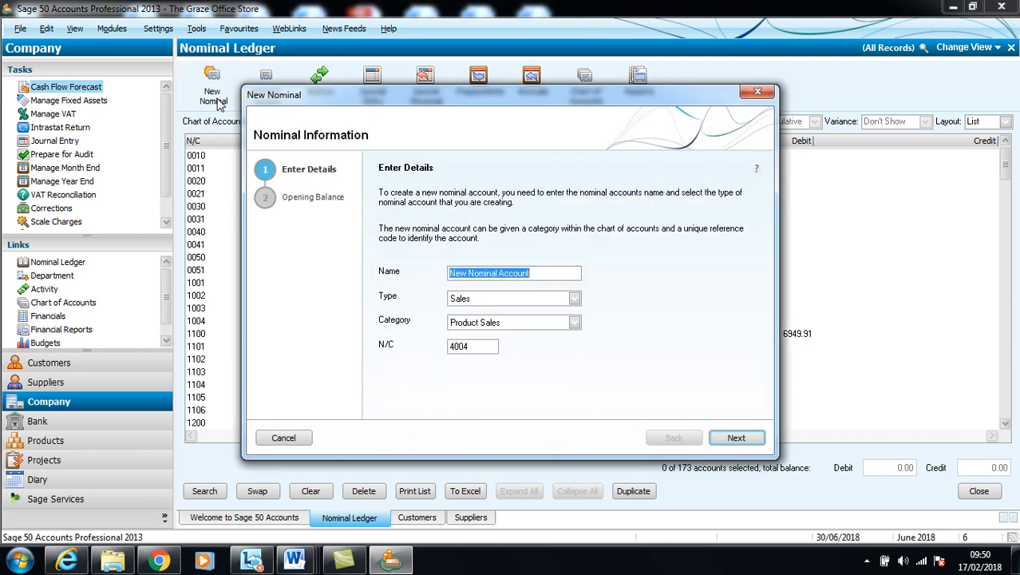
left_click(573, 299)
left_click(577, 343)
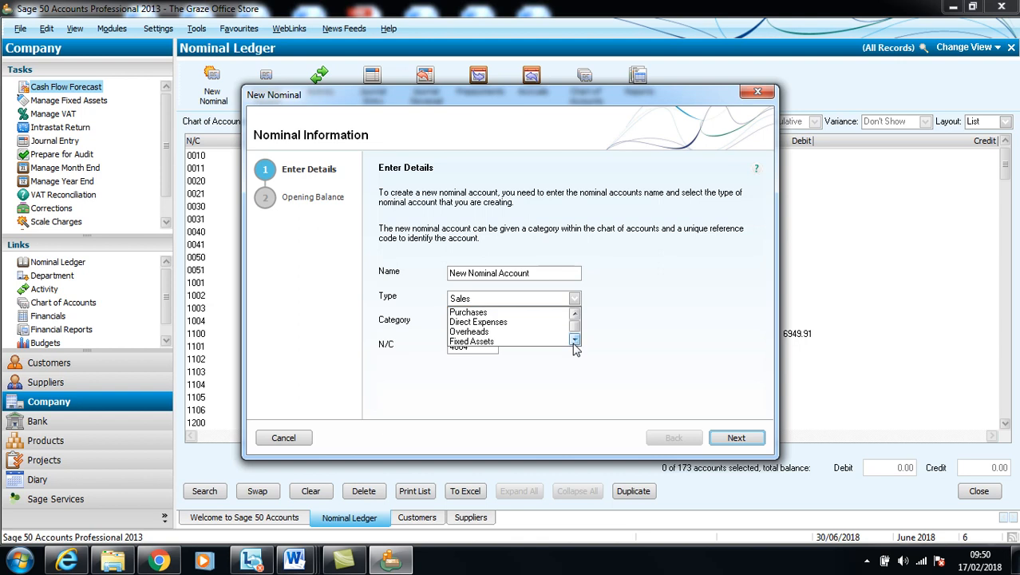
left_click(559, 342)
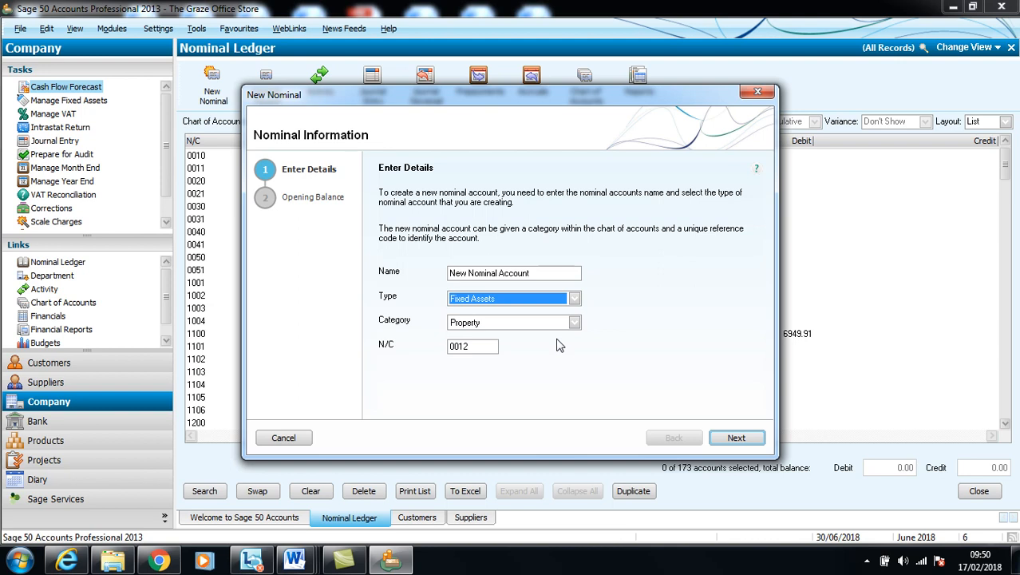
left_click(758, 94)
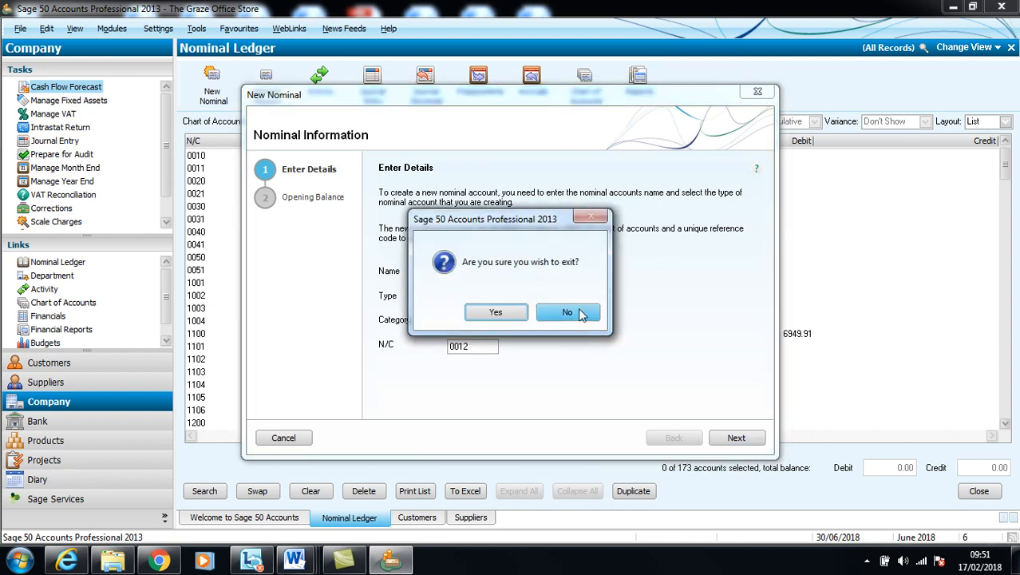
left_click(525, 319)
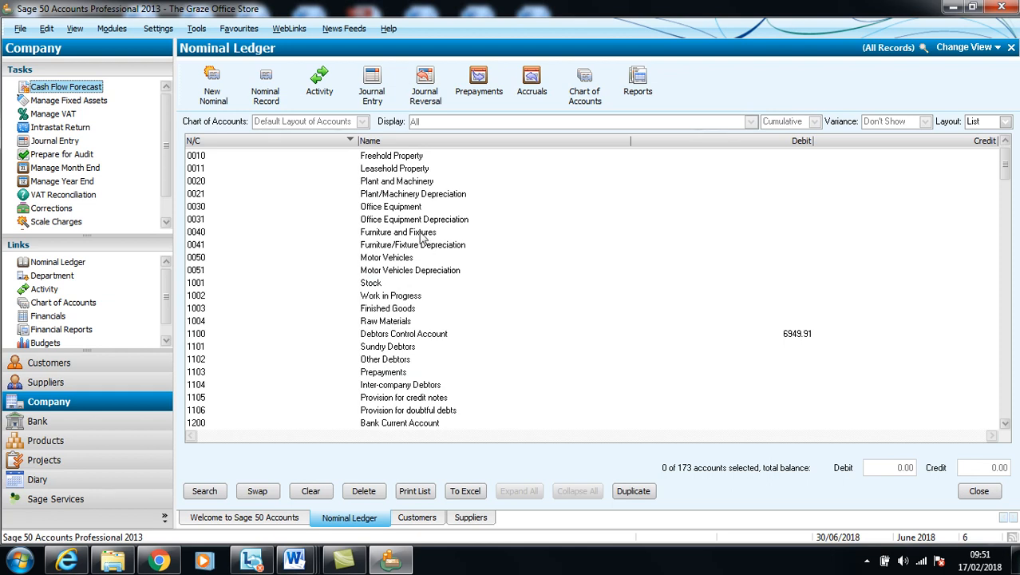
Open the Plant and Machinery nominal record and rename it "Computer Equipment - cost".
double_click(398, 181)
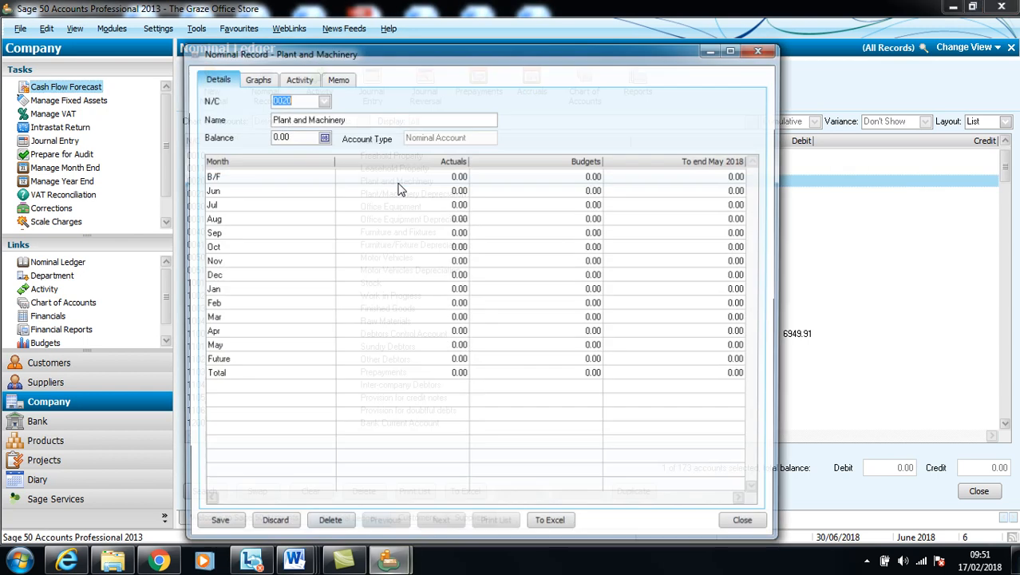
left_click(367, 118)
key("BackSpace")
key("BackSpace")
key("BackSpace")
key("BackSpace")
key("BackSpace")
key("BackSpace")
key("BackSpace")
key("BackSpace")
key("BackSpace")
key("BackSpace")
key("BackSpace")
key("BackSpace")
key("BackSpace")
key("BackSpace")
key("BackSpace")
key("BackSpace")
key("BackSpace")
key("BackSpace")
key("BackSpace")
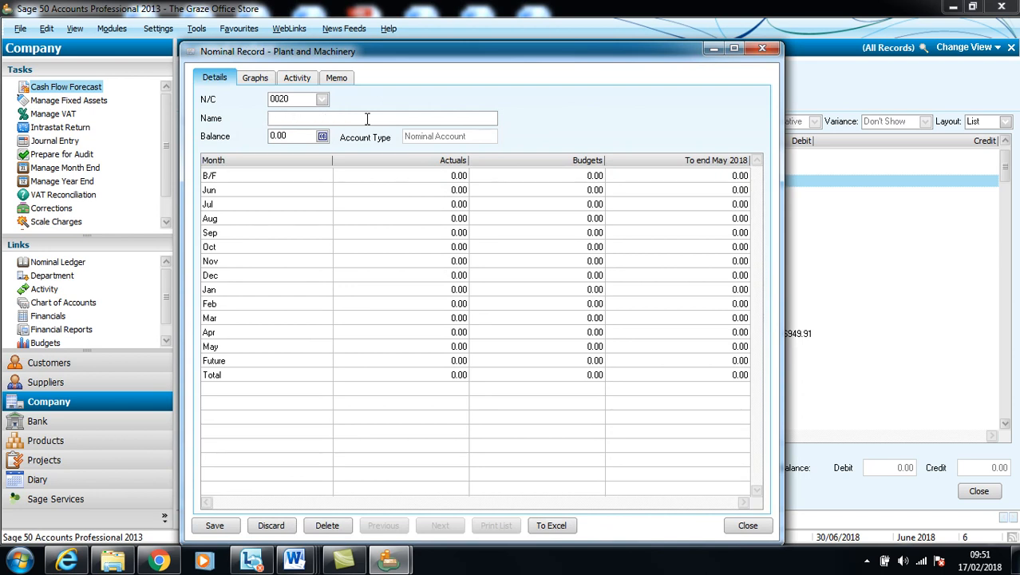
type("Computer Equipment - cost")
Save the Computer Equipment - cost account details and enter its opening balance as a 4600 debit dated 01/06/2018.
left_click(322, 139)
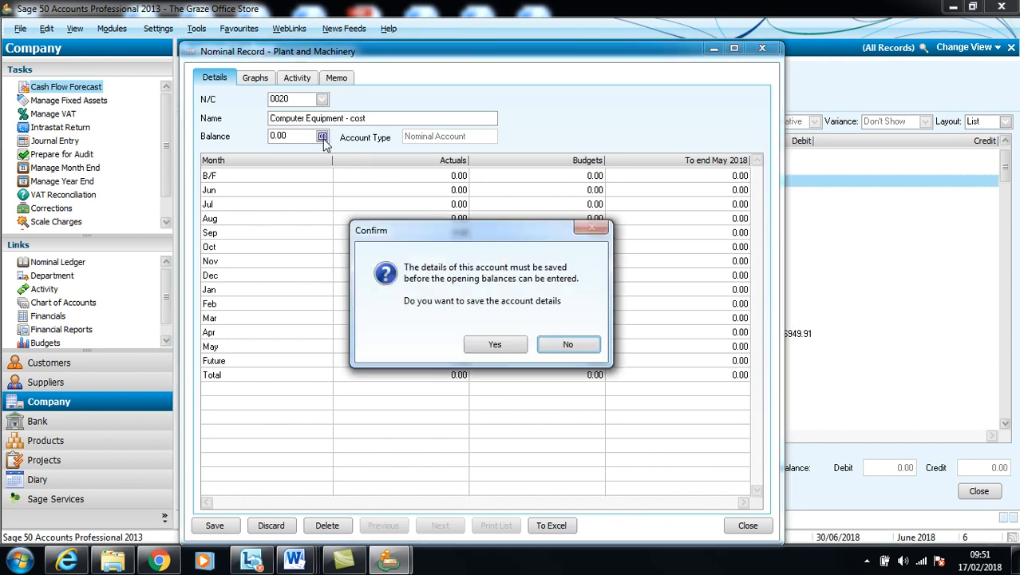
left_click(494, 344)
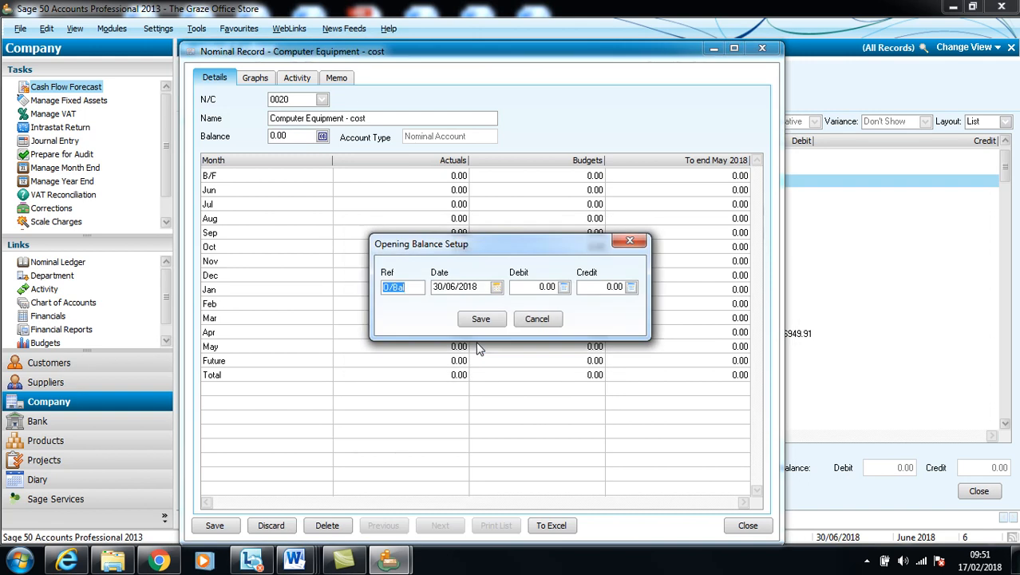
left_click(496, 287)
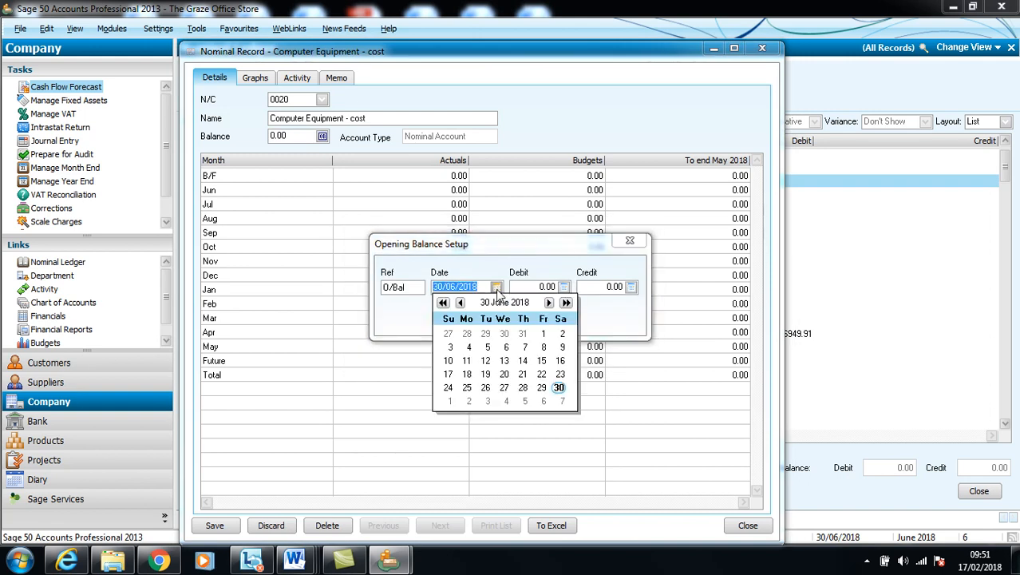
left_click(543, 333)
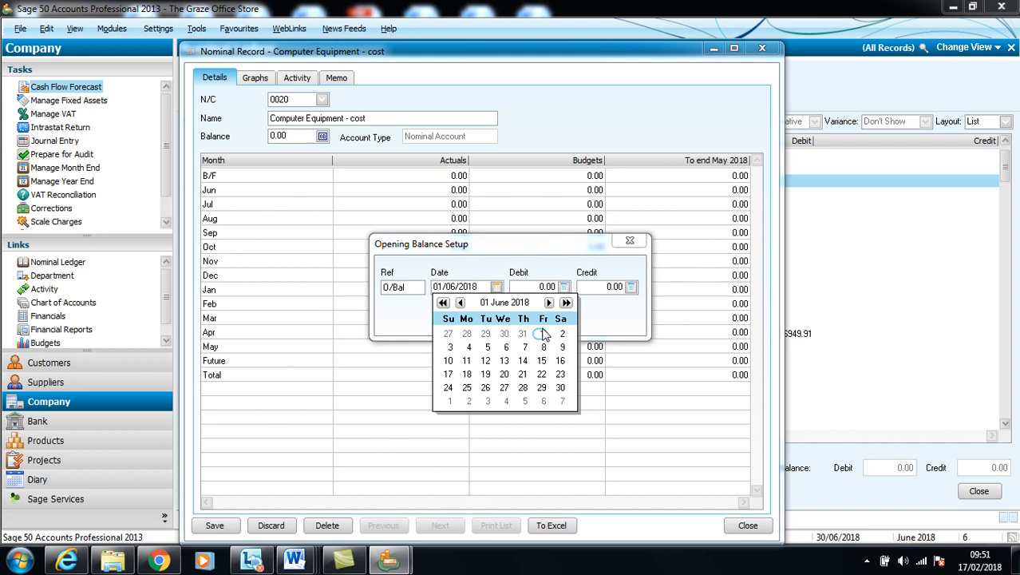
left_click(534, 288)
left_click(534, 288)
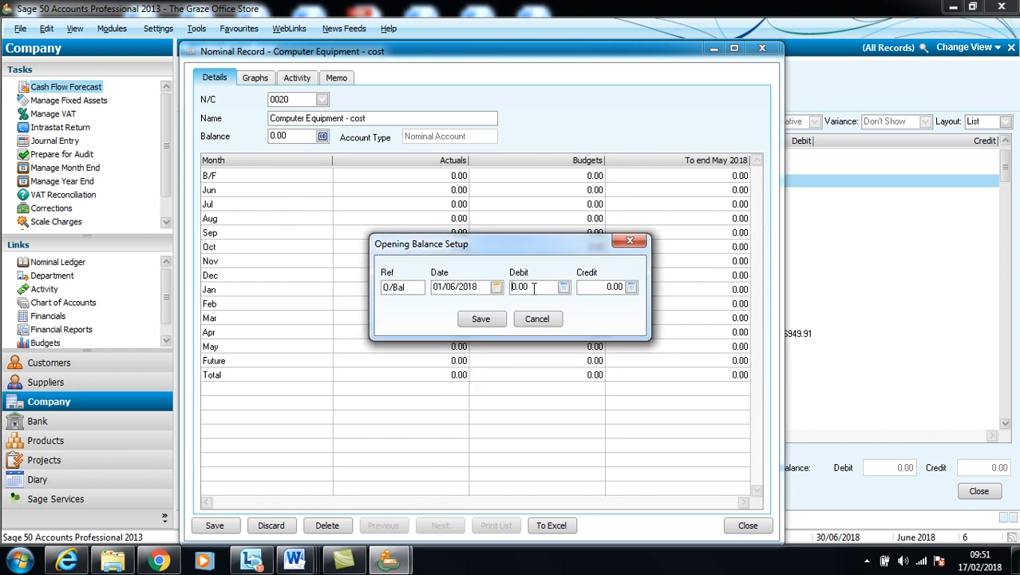
double_click(534, 288)
type("4600")
left_click(483, 319)
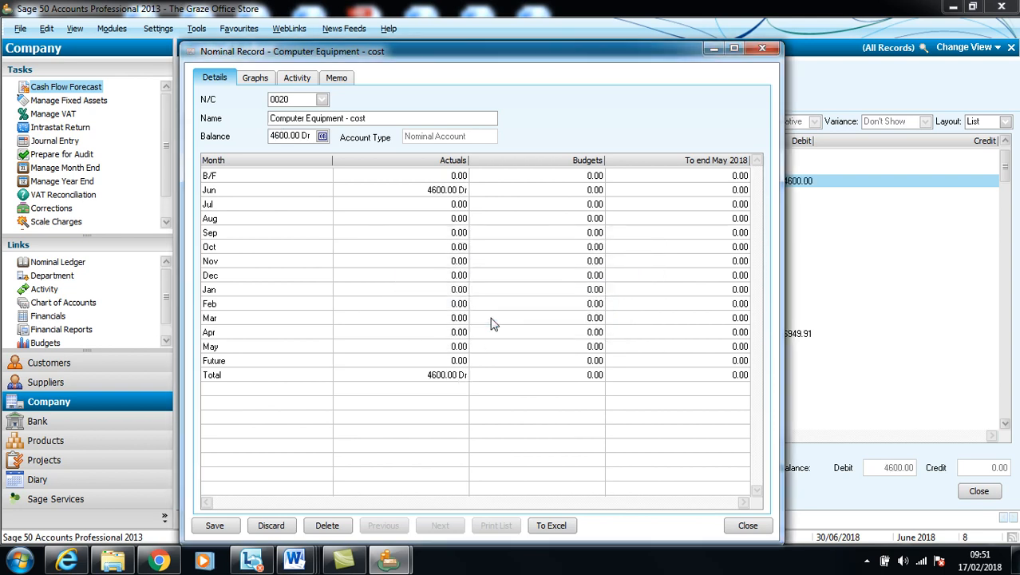
Open the Plant/Machinery Depreciation nominal record, code 0021, and rename it "Computer equipment - acc depn".
left_click(322, 100)
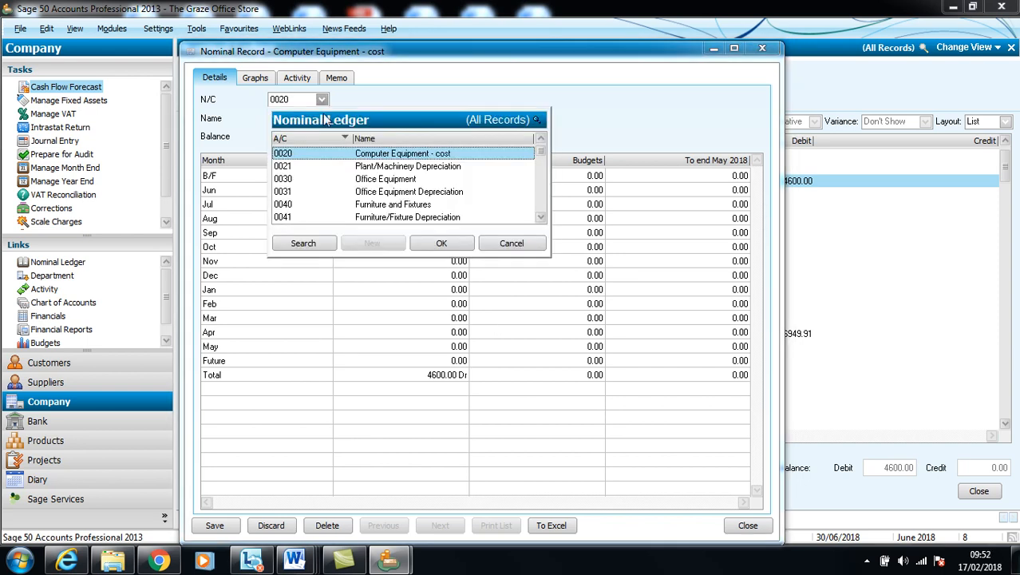
left_click(366, 167)
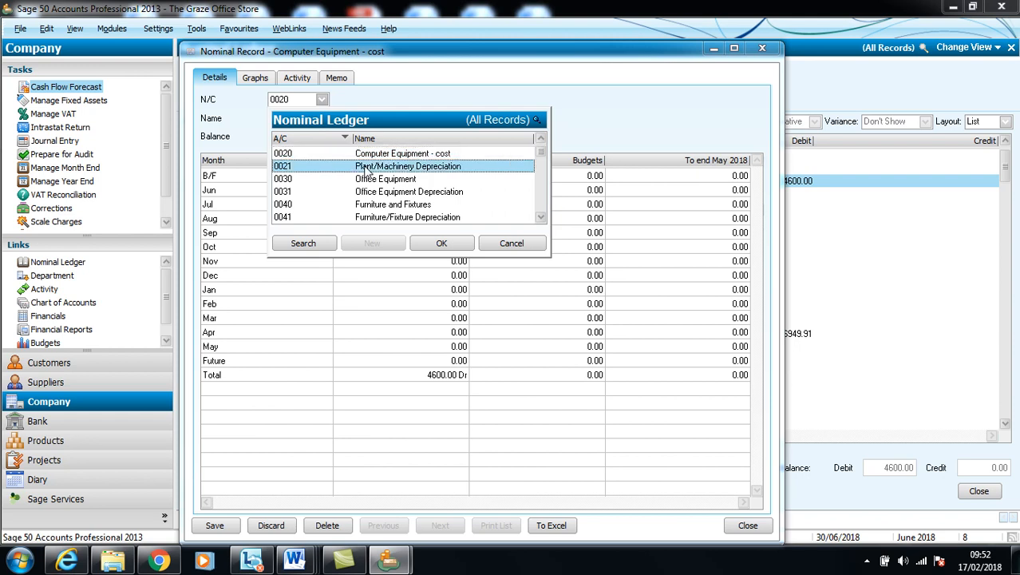
double_click(365, 168)
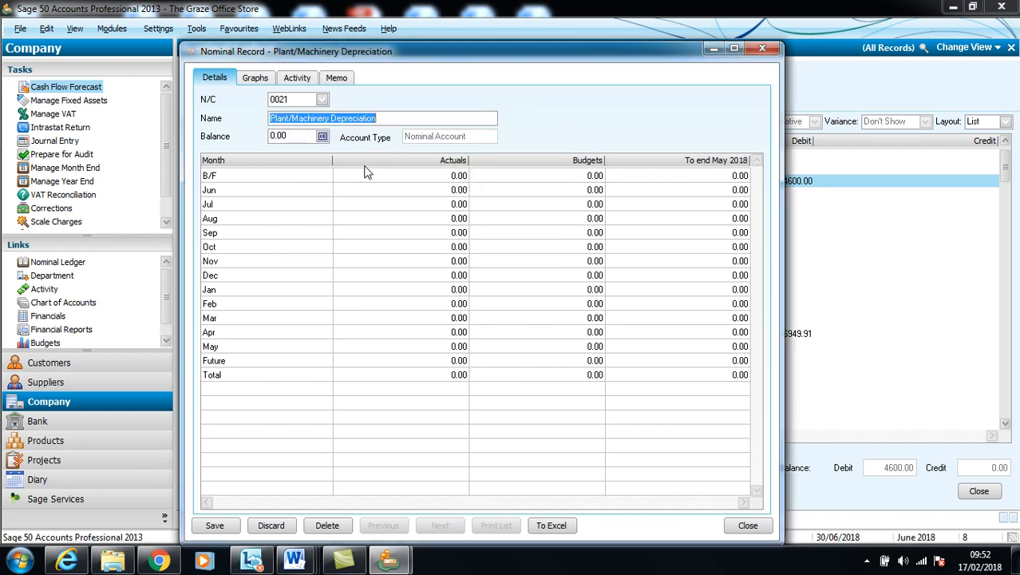
type("C")
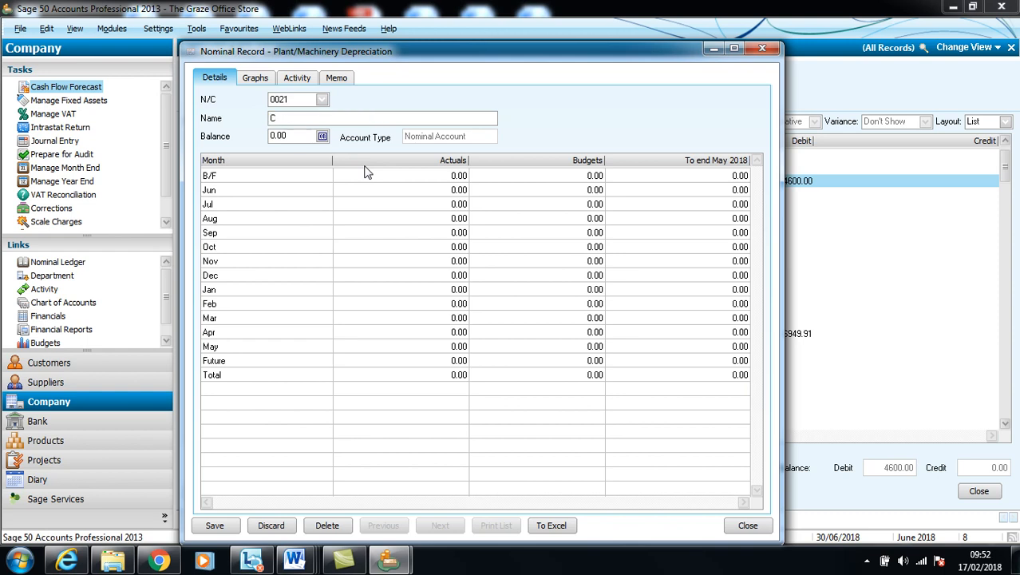
type("omputer equipment - acc depn")
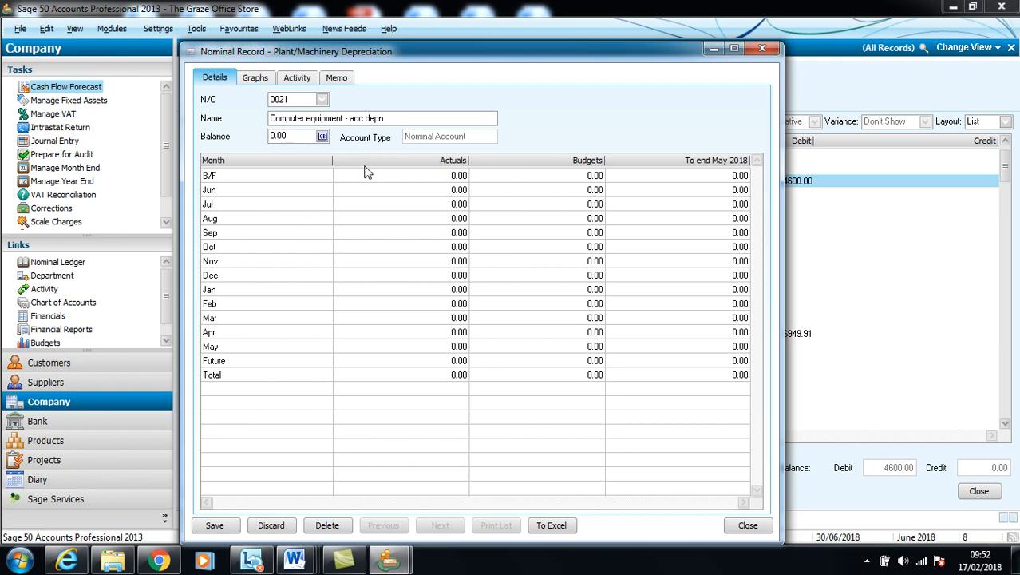
Enter a 1200 credit opening balance dated 01/06/2018 for Computer equipment - acc depn and save the record.
left_click(322, 137)
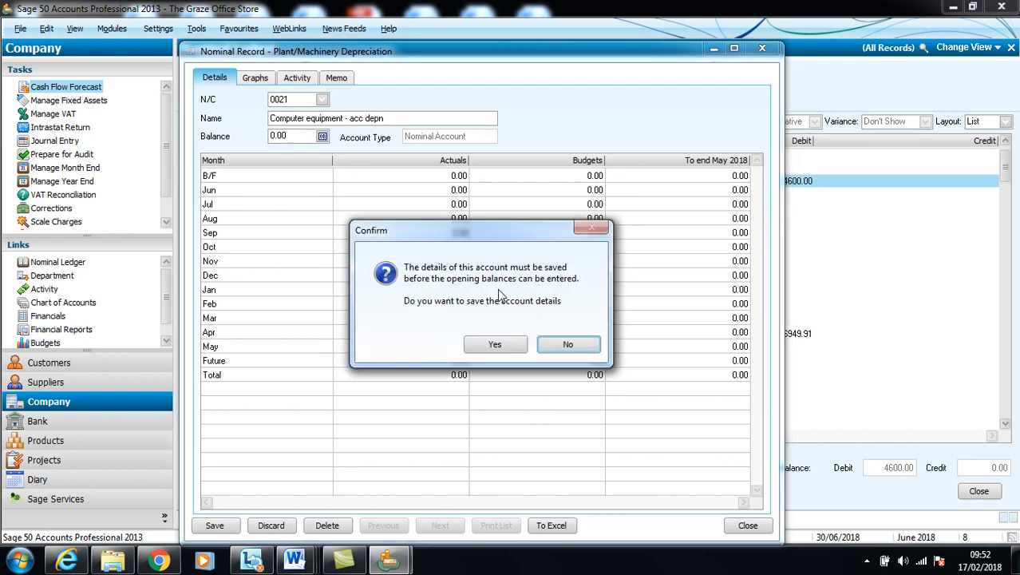
left_click(501, 345)
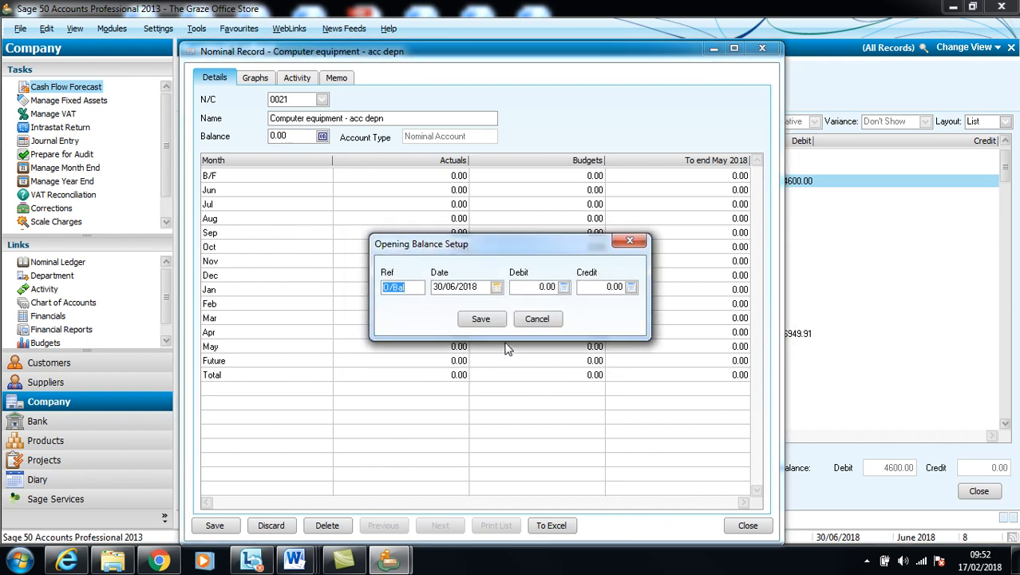
left_click(496, 286)
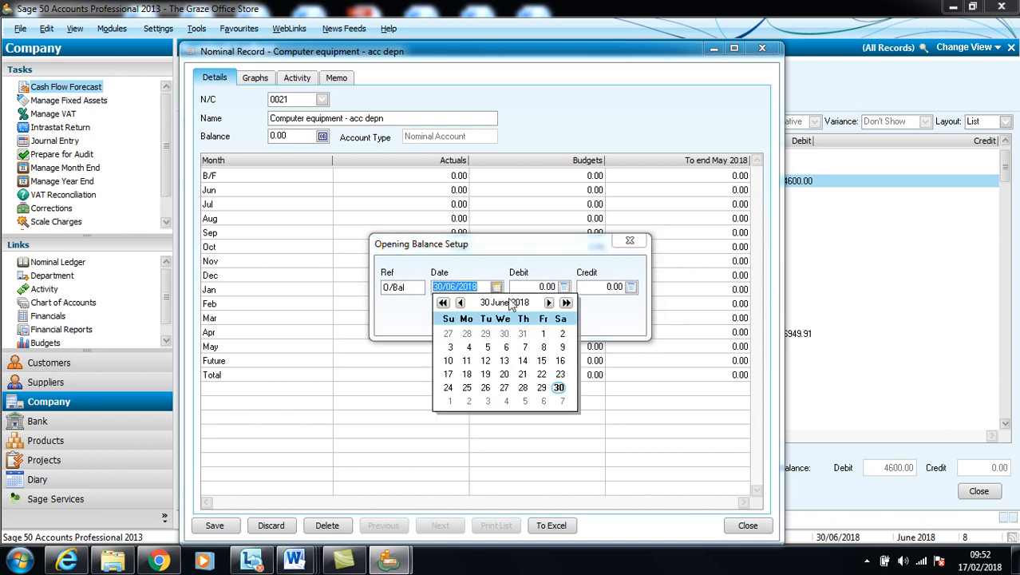
left_click(543, 334)
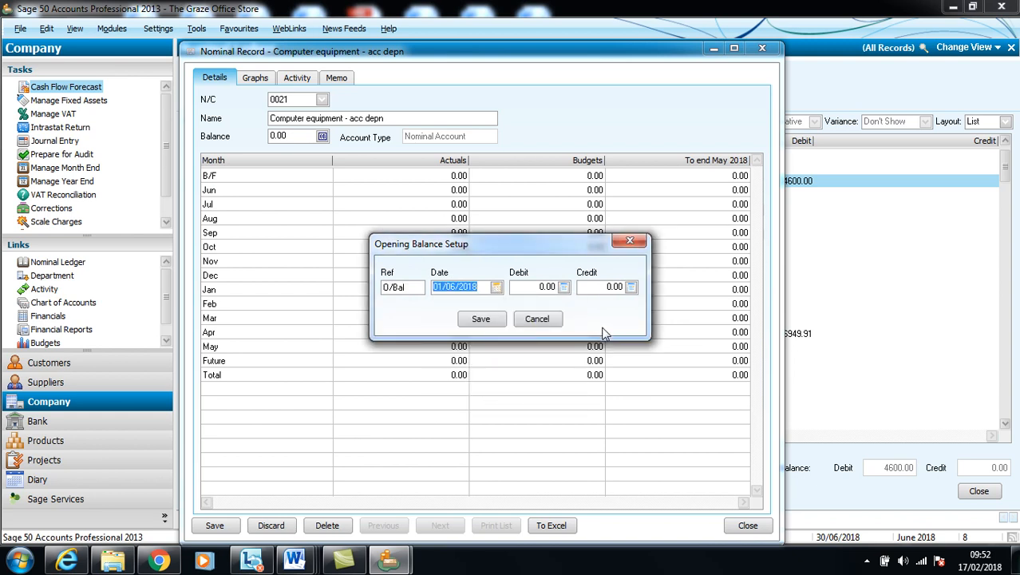
left_click(611, 286)
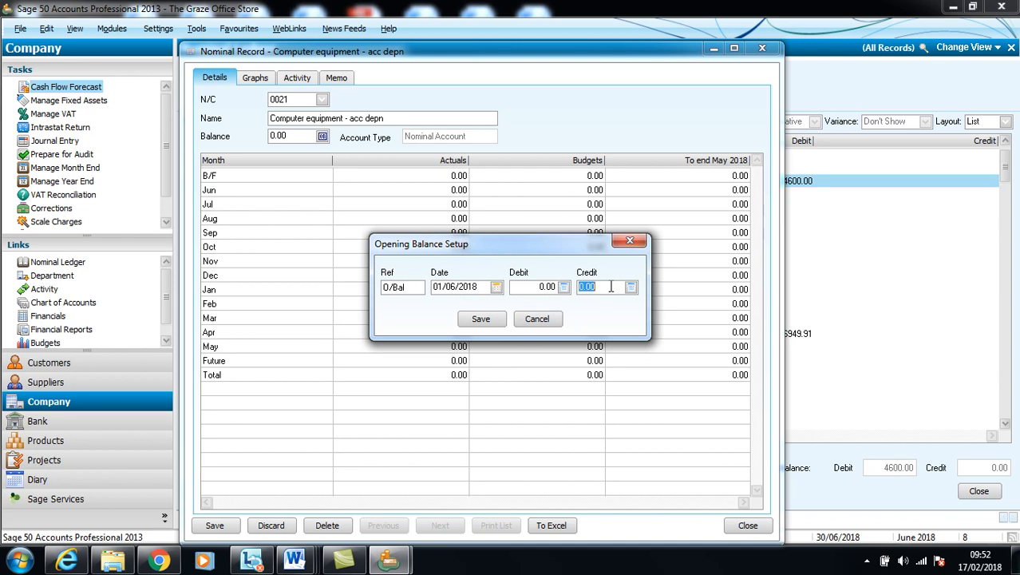
double_click(611, 287)
type("1200")
left_click(497, 321)
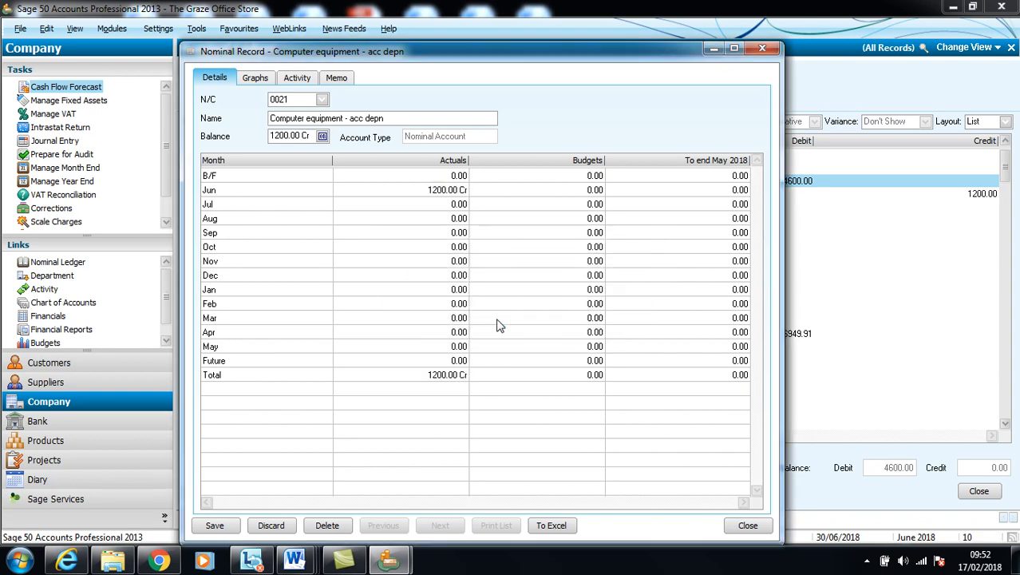
left_click(227, 525)
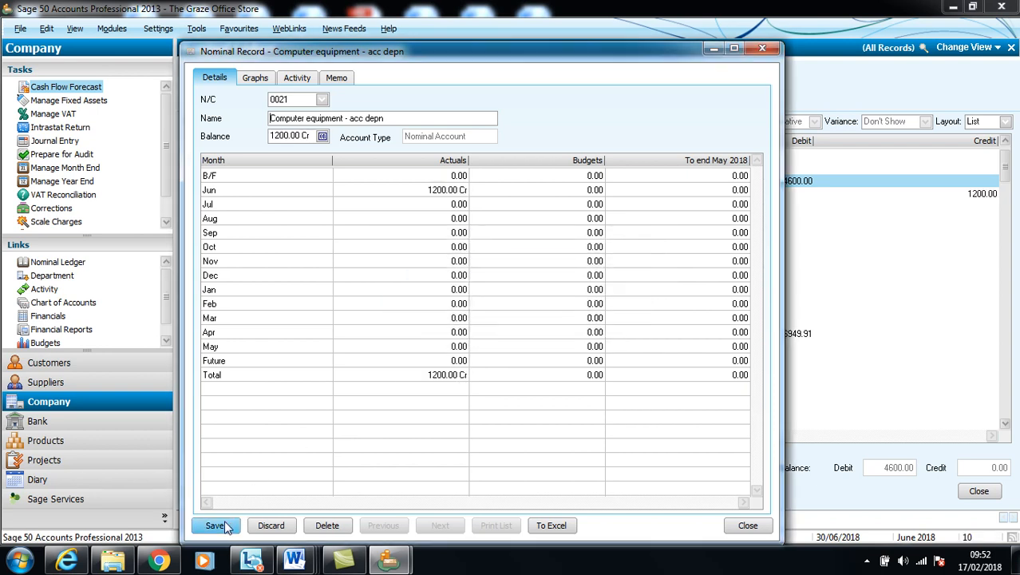
Review the Computer Equipment - cost nominal record and its balance, and return to the nominal ledger list.
left_click(322, 101)
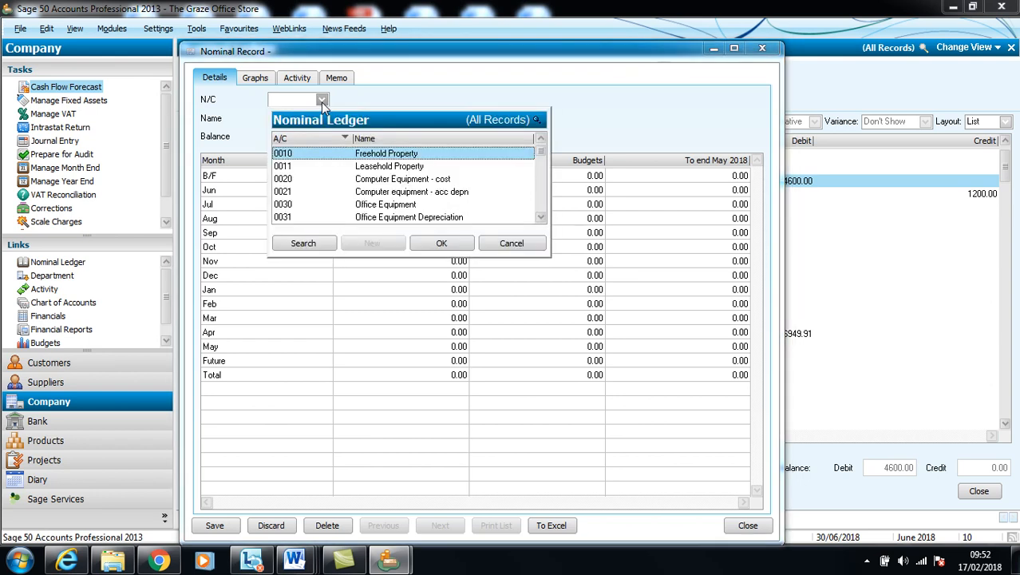
left_click(373, 180)
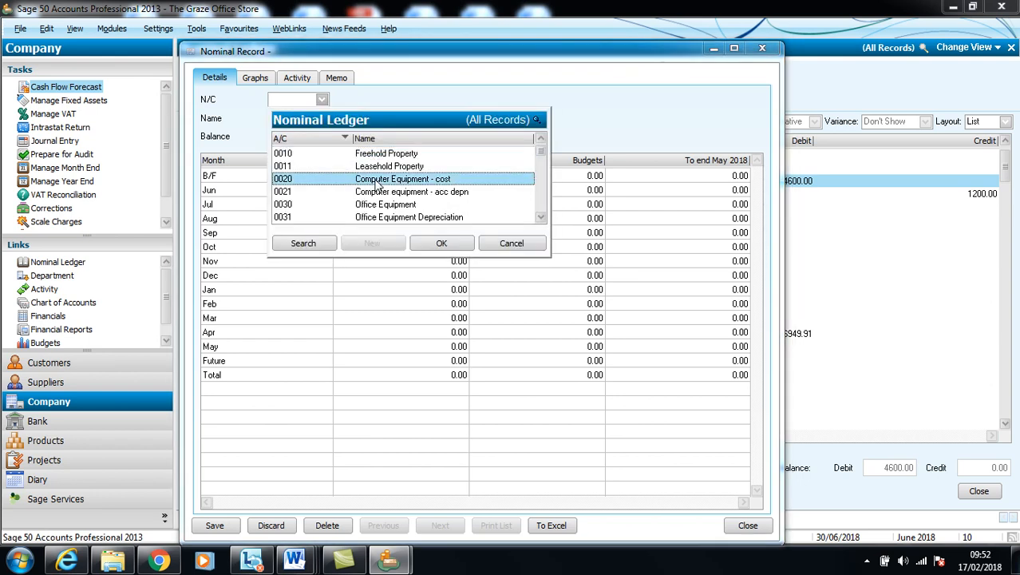
left_click(424, 247)
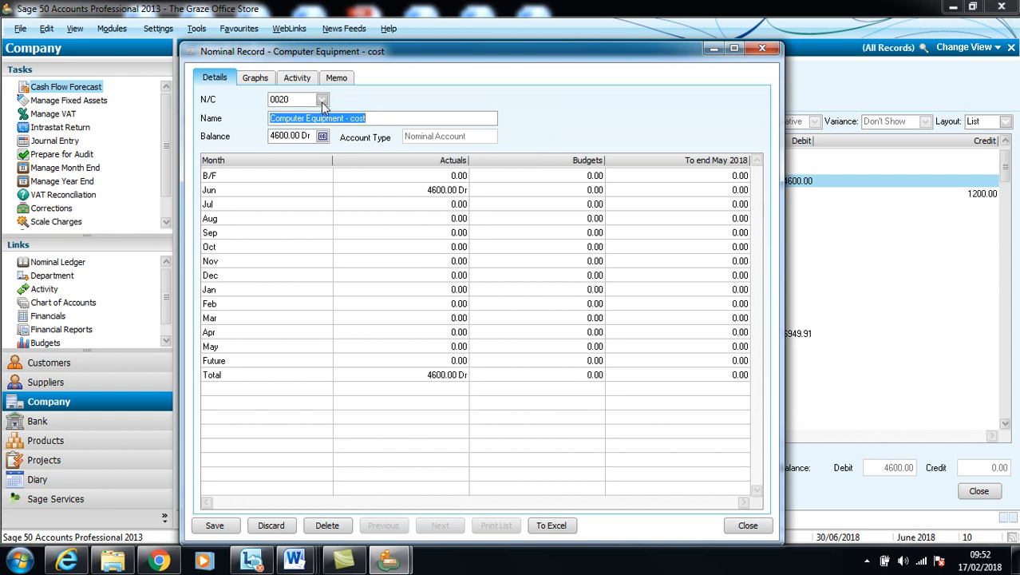
left_click(758, 52)
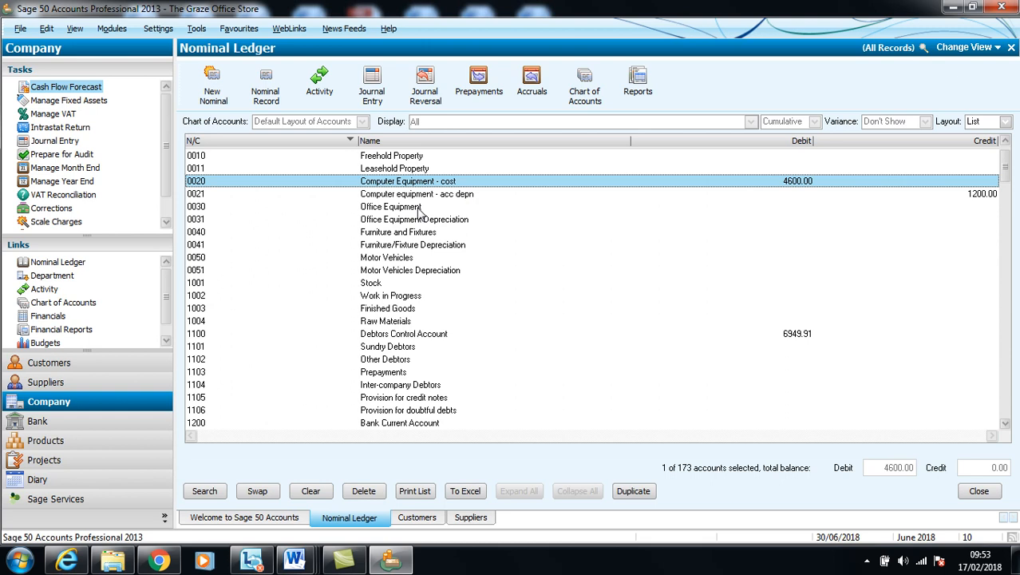
Open the Office Equipment nominal record, code 0030, and rename it "Deliver vehicles - cost".
double_click(419, 207)
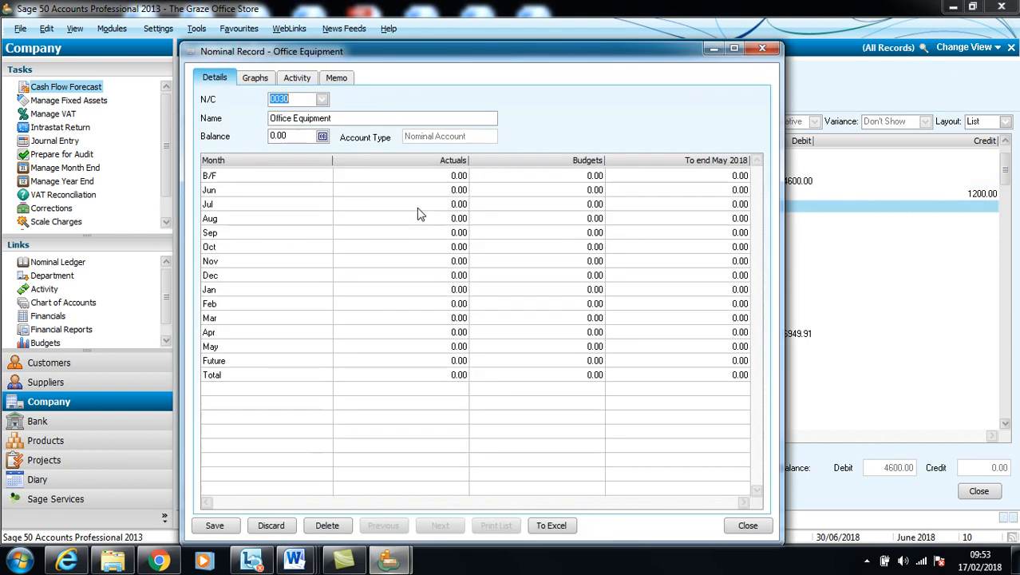
left_click(337, 118)
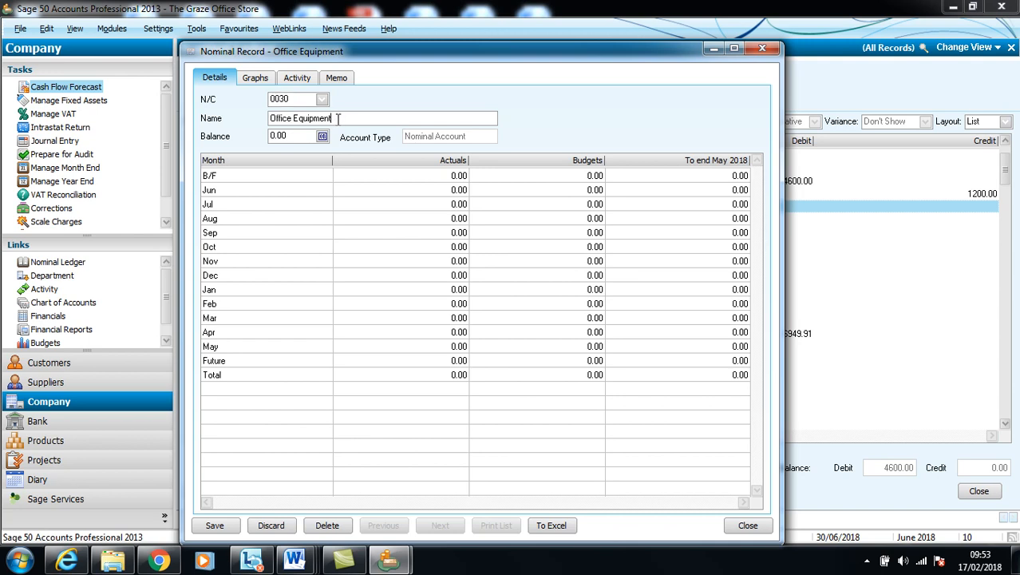
key("BackSpace")
key("BackSpace")
key("BackSpace")
key("BackSpace")
key("BackSpace")
key("BackSpace")
key("BackSpace")
key("BackSpace")
key("BackSpace")
key("BackSpace")
key("BackSpace")
key("BackSpace")
key("BackSpace")
key("BackSpace")
key("BackSpace")
key("BackSpace")
type("Deliver vehicles")
key("Tab")
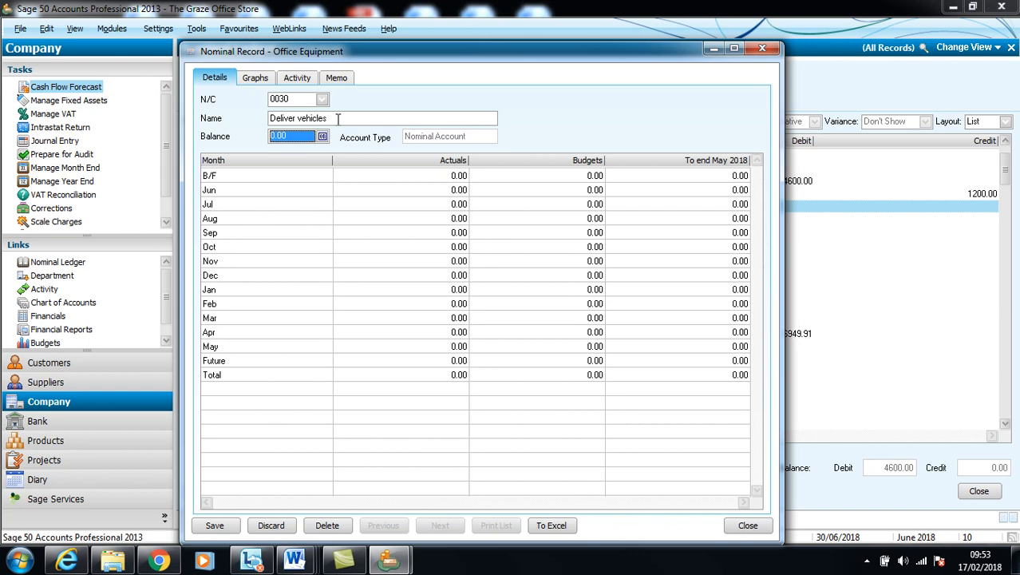
left_click(337, 119)
type("- cos")
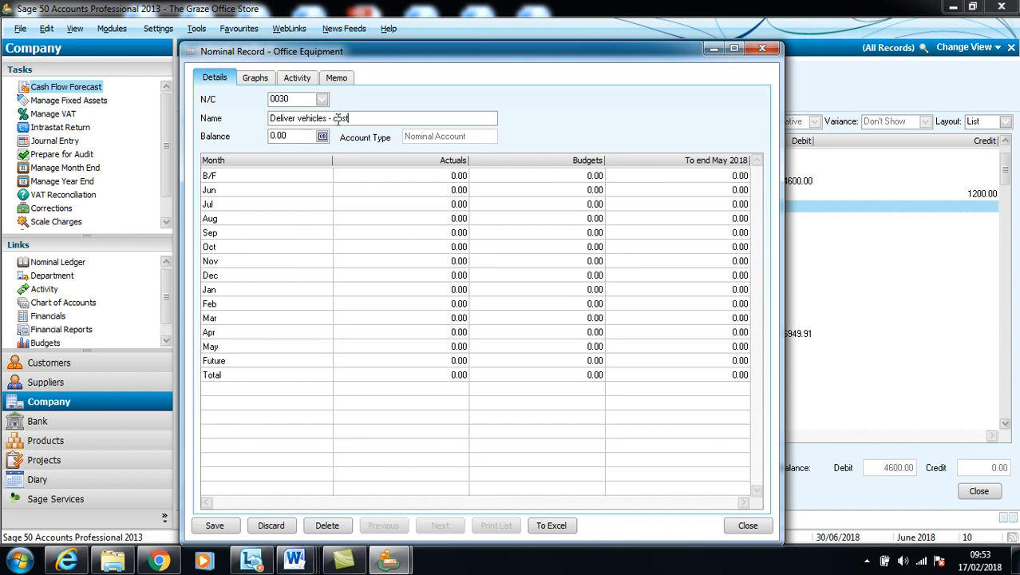
type("t")
key("Tab")
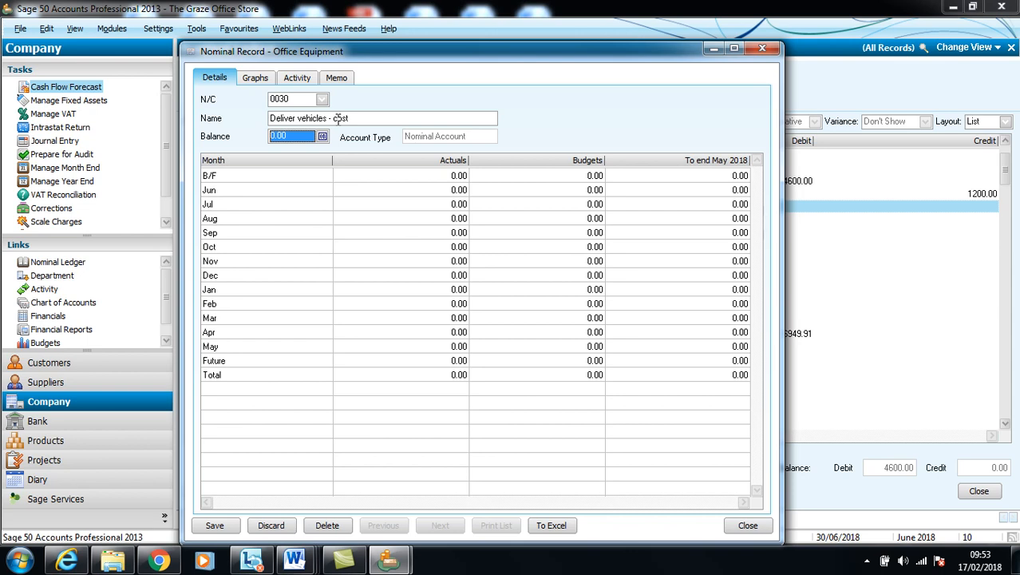
Enter a 22800 debit opening balance dated 01/06/2018 for Deliver vehicles - cost and save the record.
left_click(322, 136)
left_click(489, 344)
left_click(497, 287)
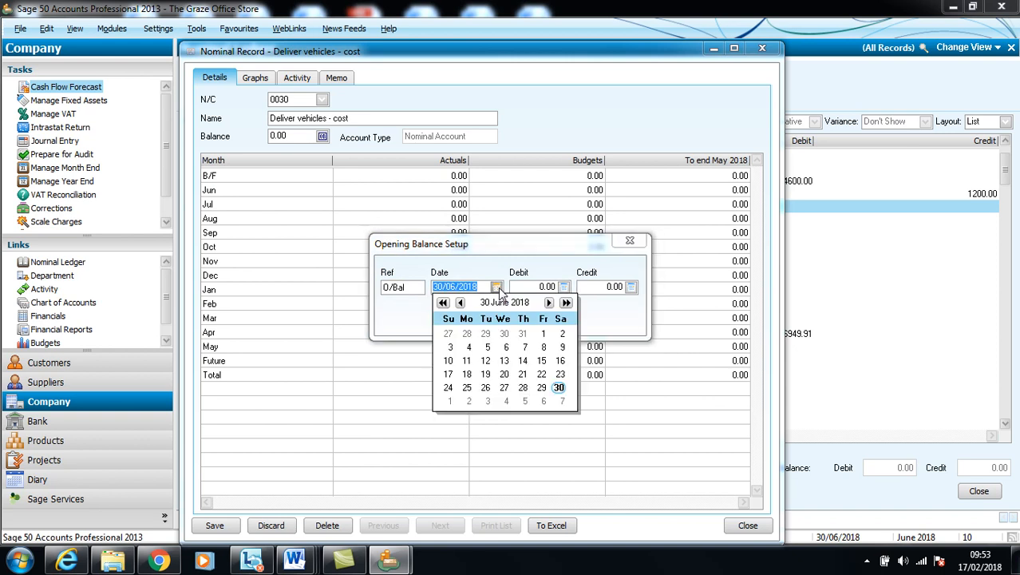
left_click(542, 333)
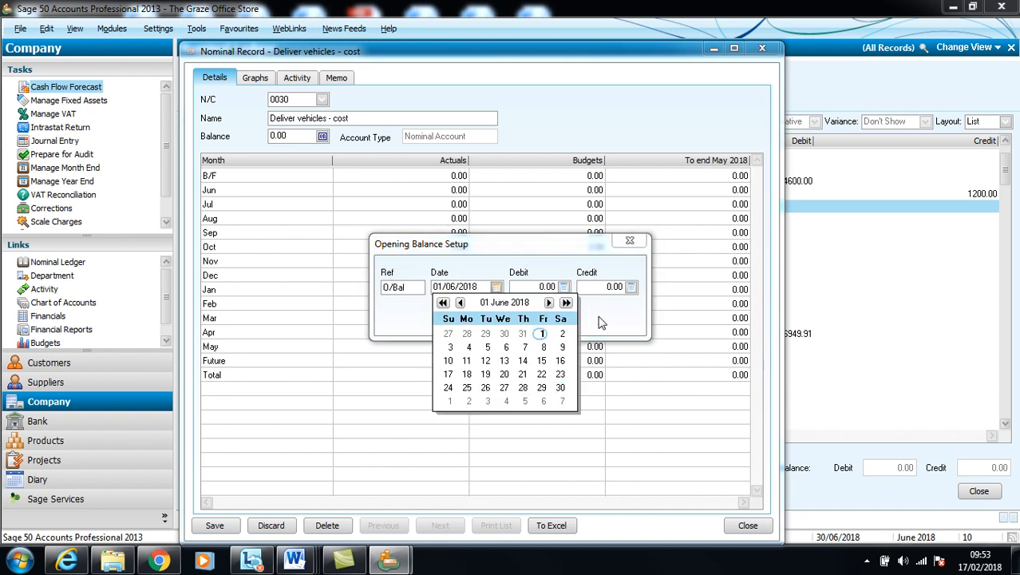
left_click(546, 287)
double_click(545, 286)
type("228000")
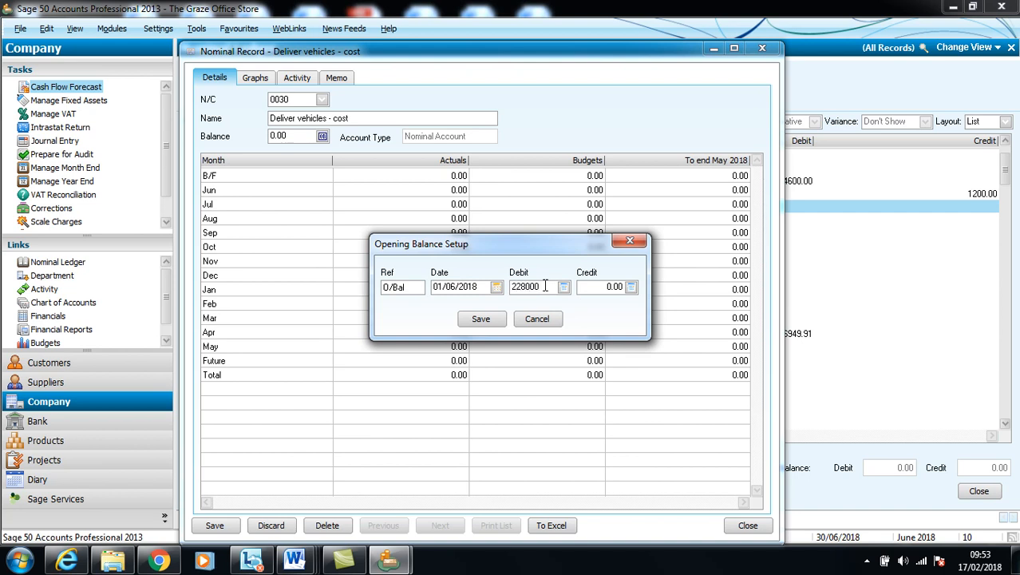
key("BackSpace")
left_click(495, 320)
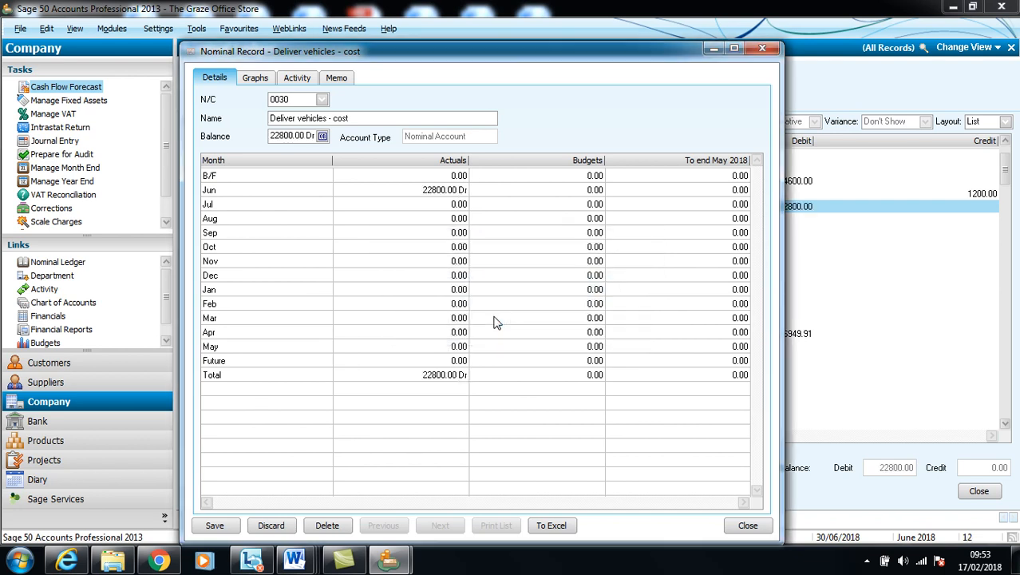
left_click(216, 525)
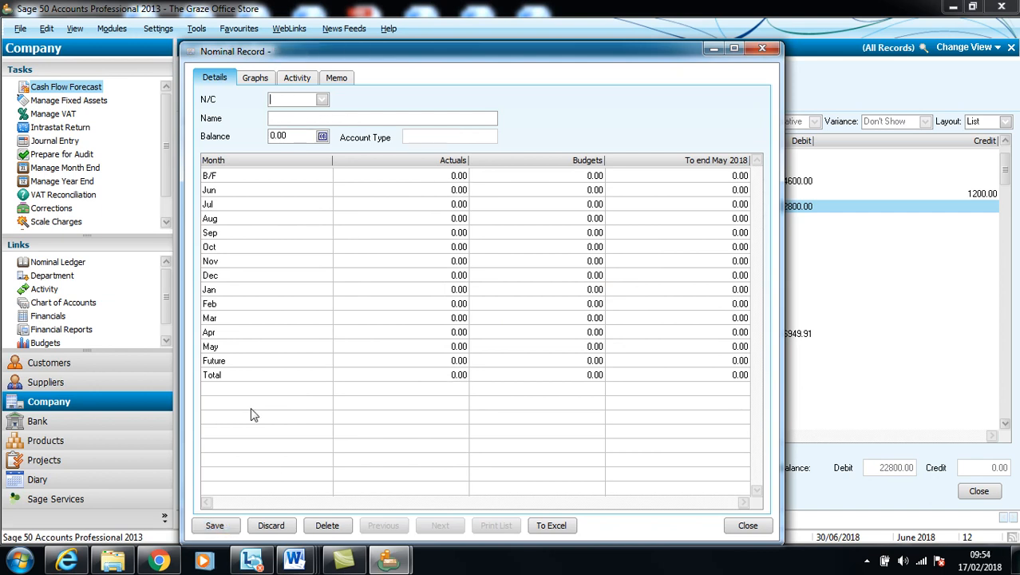
Open the Office Equipment Depreciation nominal record, code 0031, and rename it "Delivery vehicles - acc depn".
left_click(322, 100)
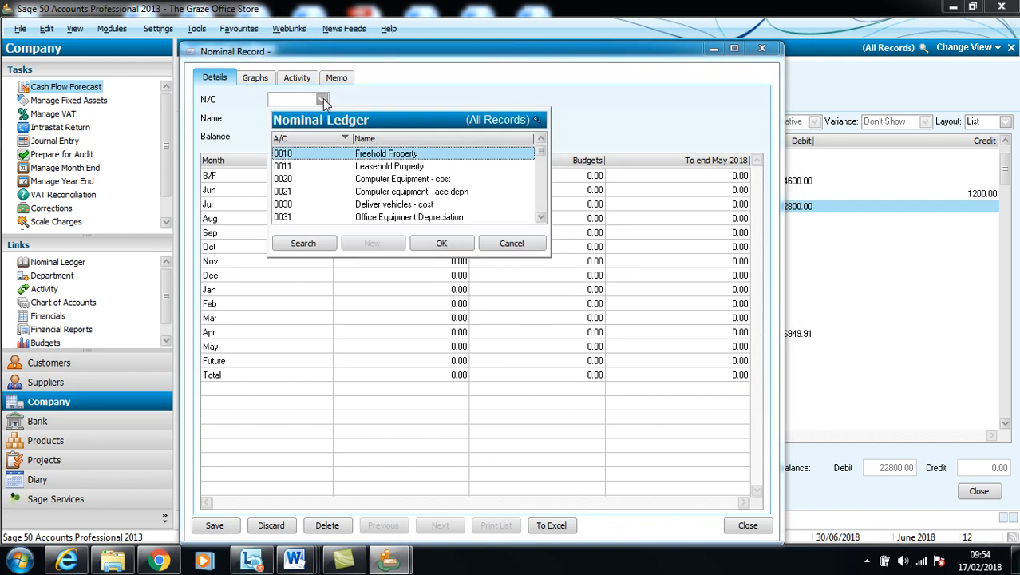
left_click(380, 217)
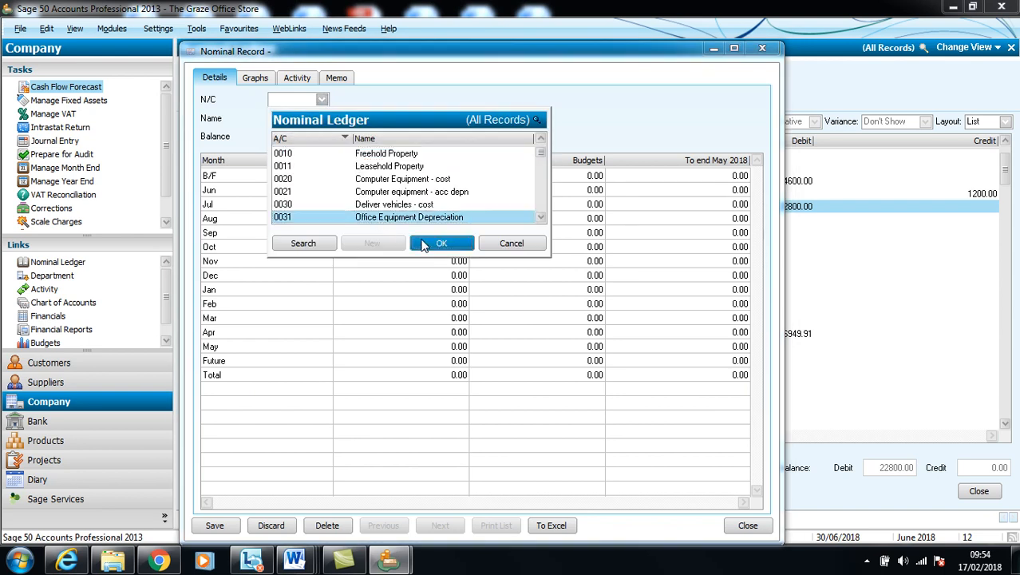
left_click(423, 243)
type("D")
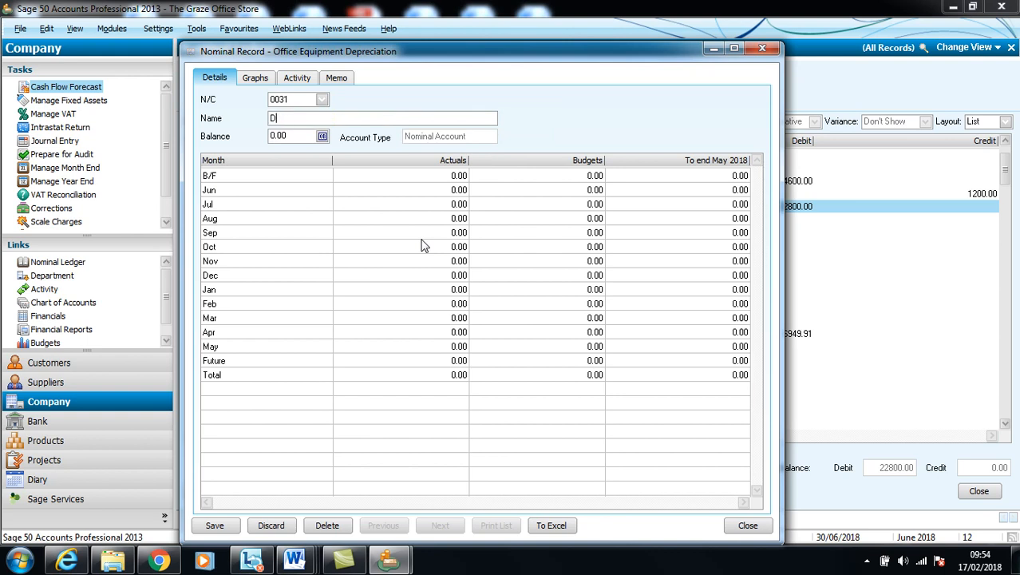
type("elivery vehicles - acc depn")
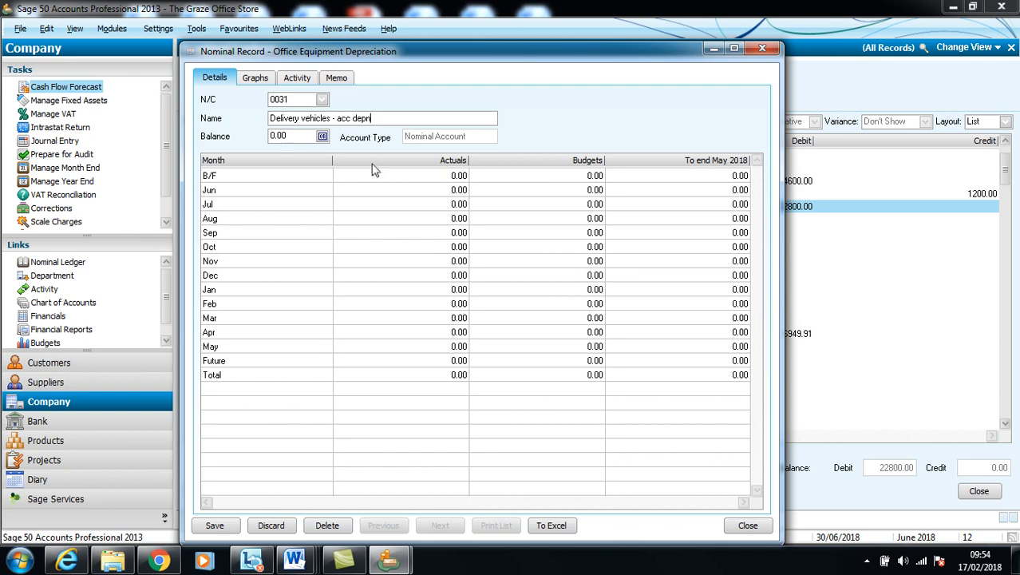
Enter a 5000 credit opening balance dated 01/06/2018 for Delivery vehicles - acc depn and save the record.
left_click(322, 136)
left_click(479, 342)
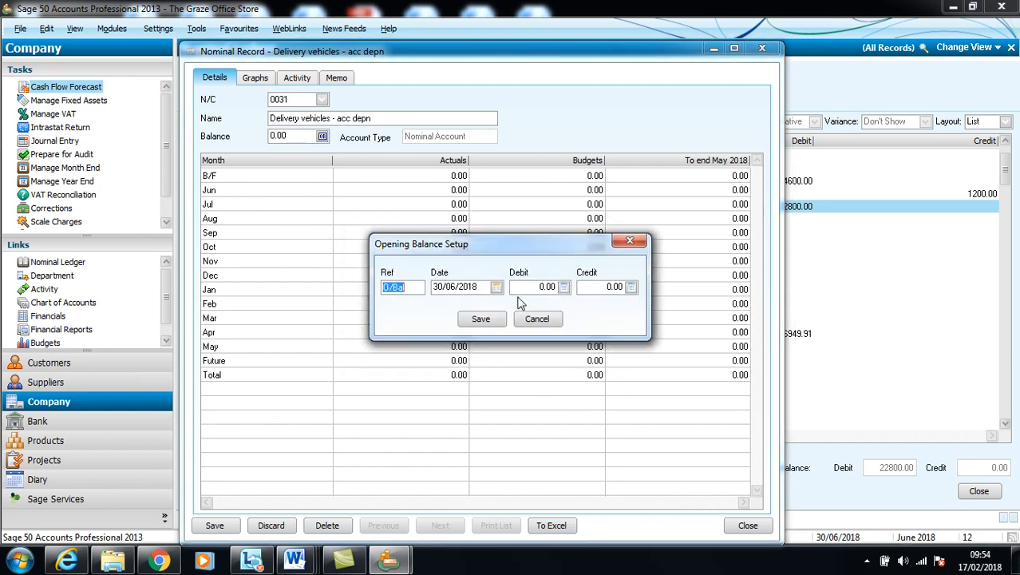
left_click(497, 287)
left_click(544, 336)
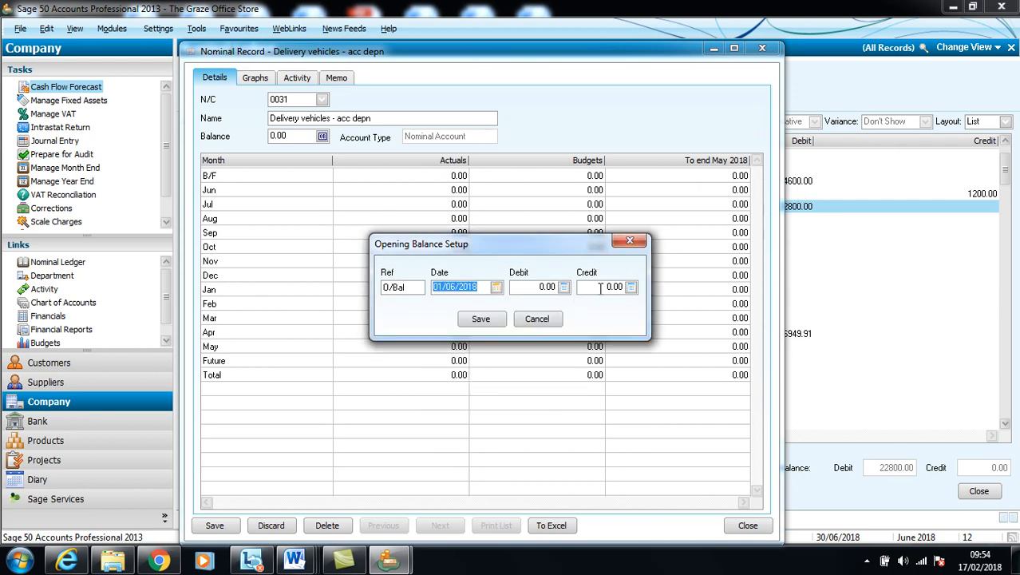
left_click(600, 288)
type("5000")
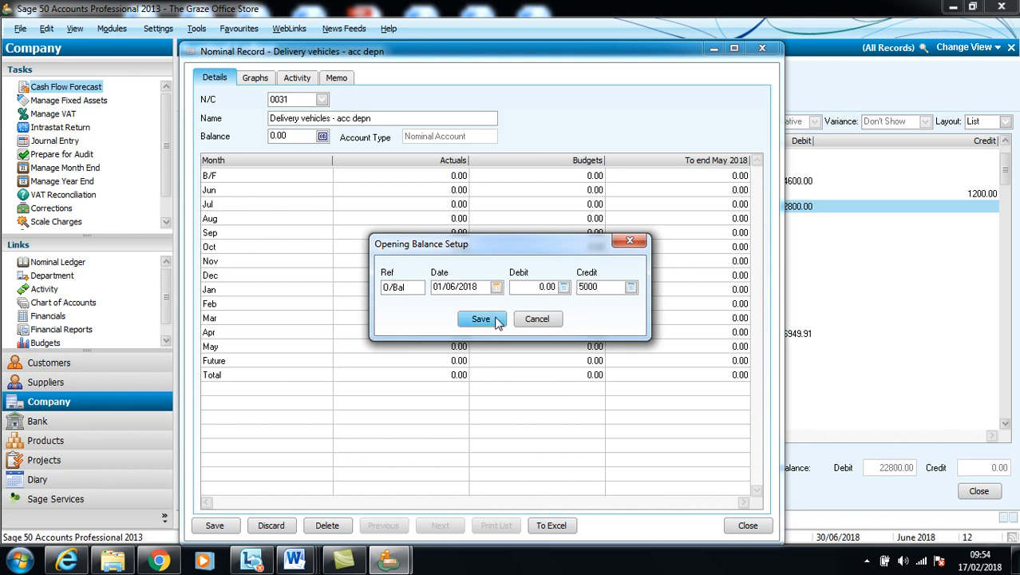
left_click(482, 319)
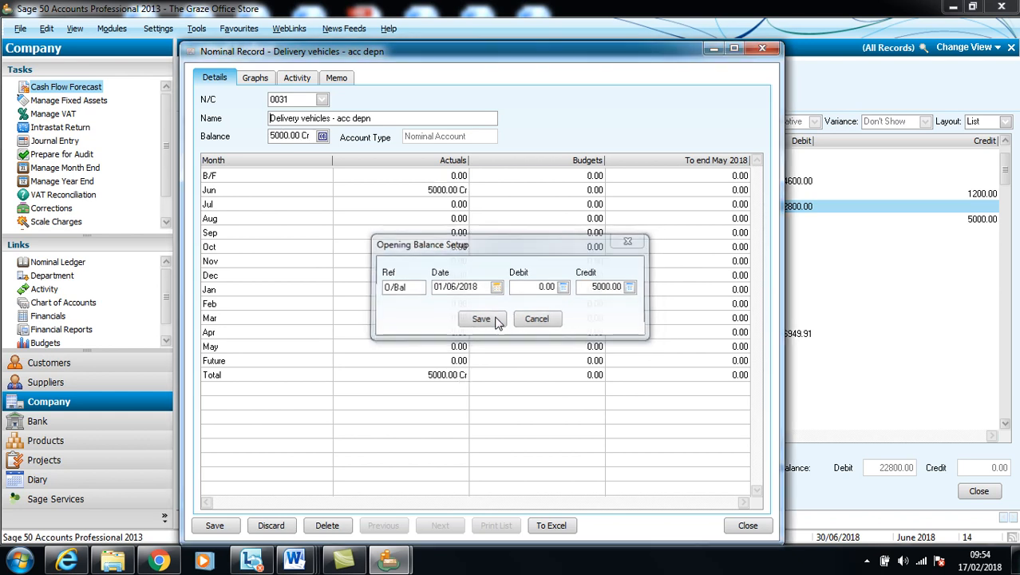
left_click(214, 526)
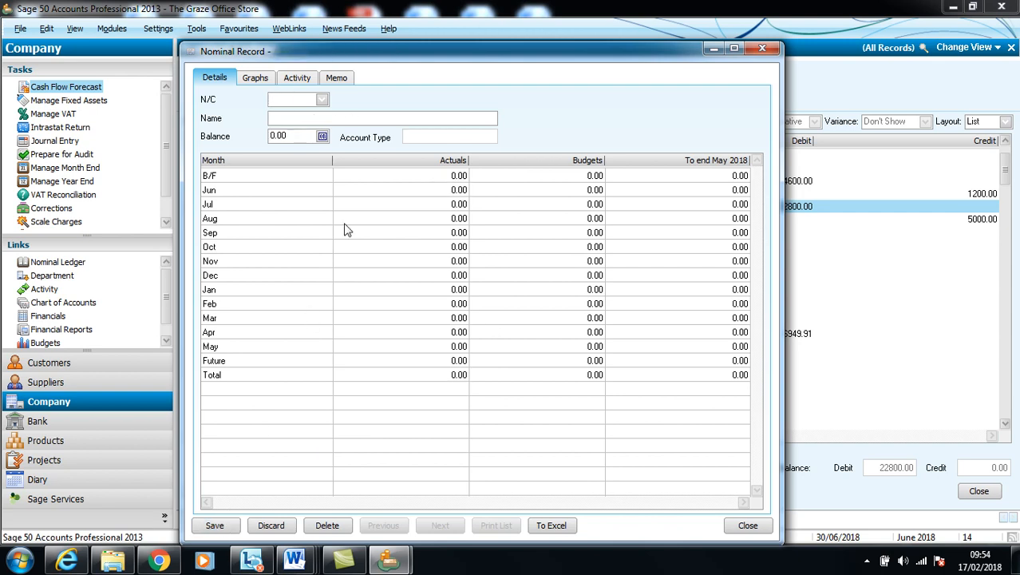
Open the Furniture and Fixtures nominal record, code 0040, and rename it "Fixtures and fittings - cost".
left_click(322, 101)
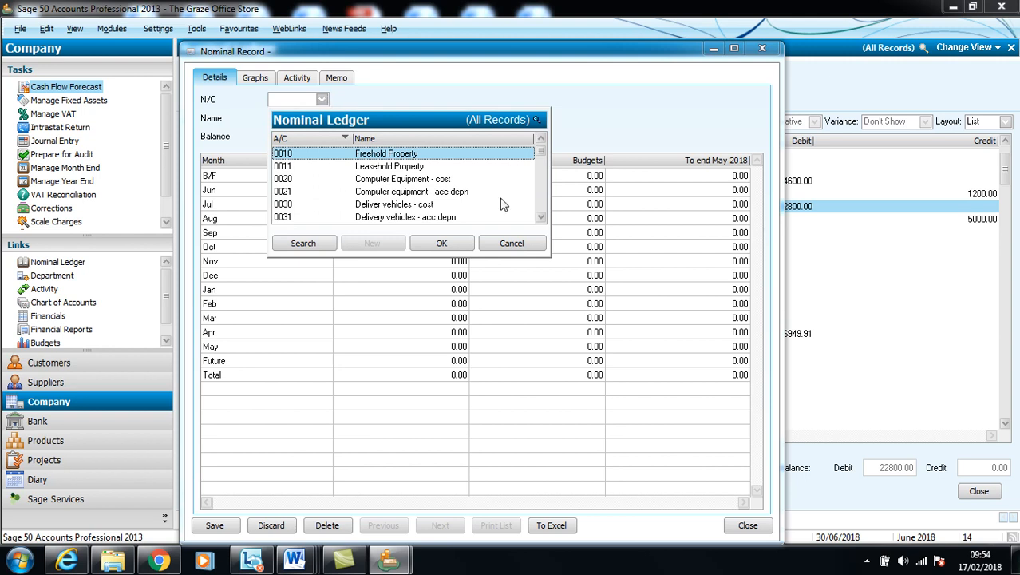
left_click(541, 217)
left_click(541, 217)
left_click(540, 217)
left_click(540, 217)
left_click(541, 217)
left_click(540, 217)
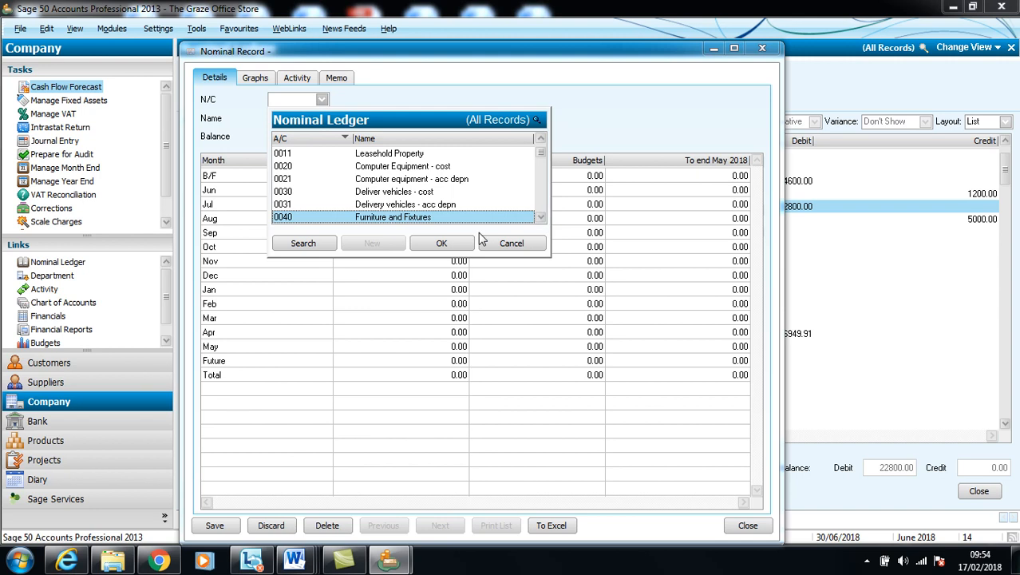
left_click(457, 243)
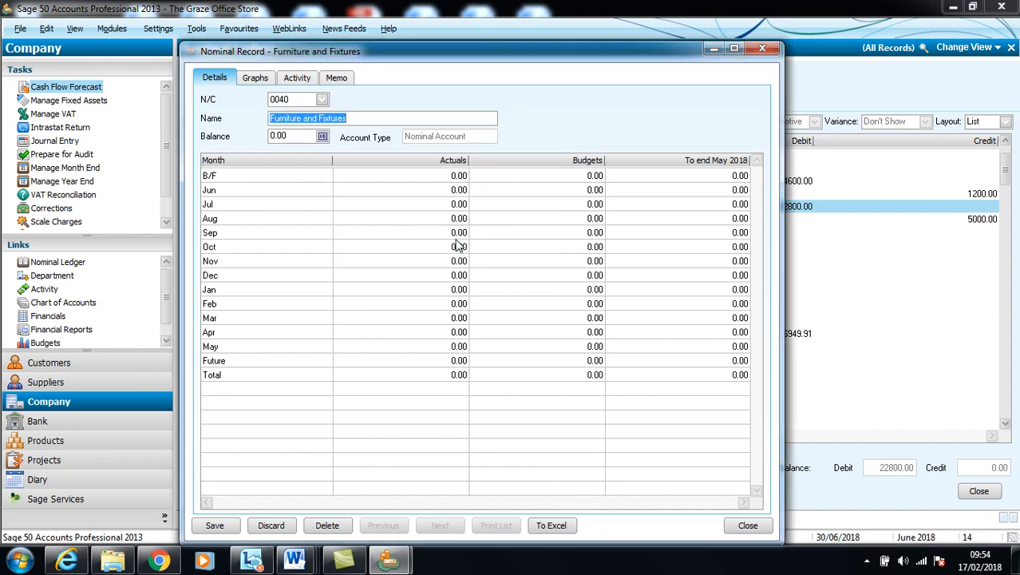
left_click(372, 119)
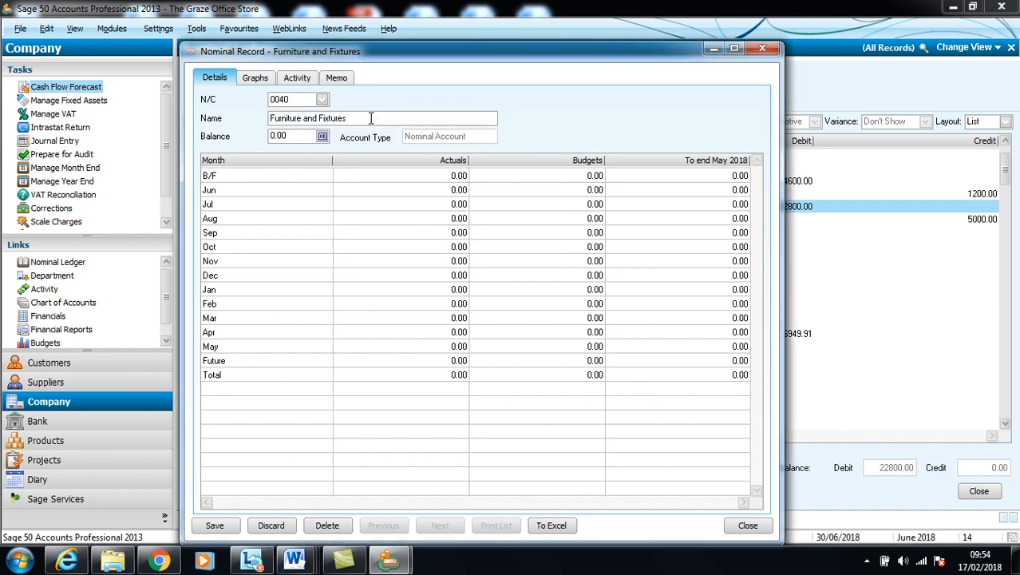
key("BackSpace")
key("BackSpace")
key("BackSpace")
key("BackSpace")
key("BackSpace")
key("BackSpace")
key("BackSpace")
key("BackSpace")
key("BackSpace")
key("BackSpace")
key("BackSpace")
key("BackSpace")
key("BackSpace")
key("BackSpace")
key("BackSpace")
key("BackSpace")
key("BackSpace")
key("BackSpace")
key("BackSpace")
key("BackSpace")
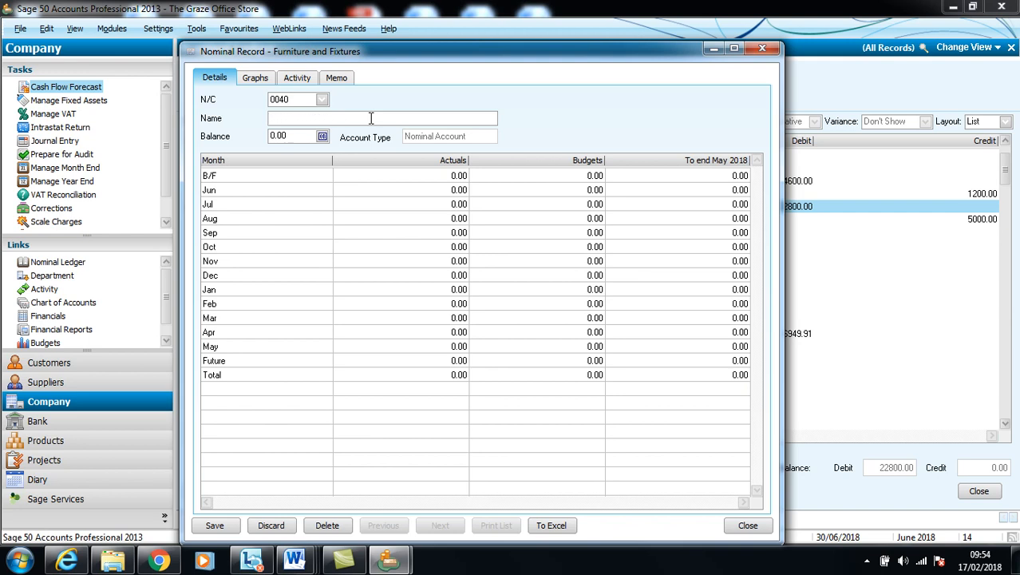
type("Fixtures and fittings - cost")
Enter a 6445 debit opening balance dated 01/06/2018 for Fixtures and fittings - cost and save the record.
left_click(323, 136)
left_click(482, 346)
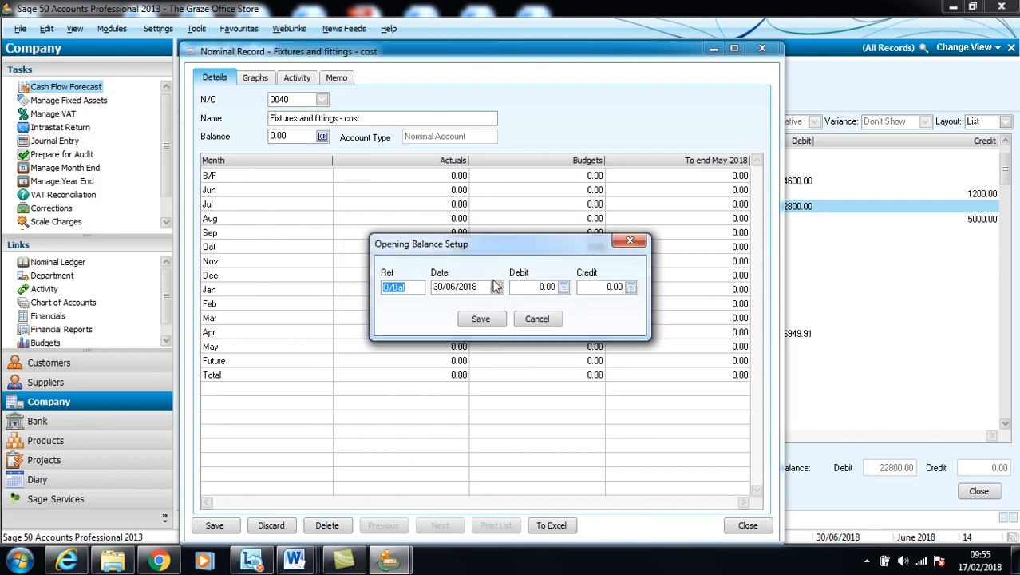
left_click(496, 286)
left_click(543, 333)
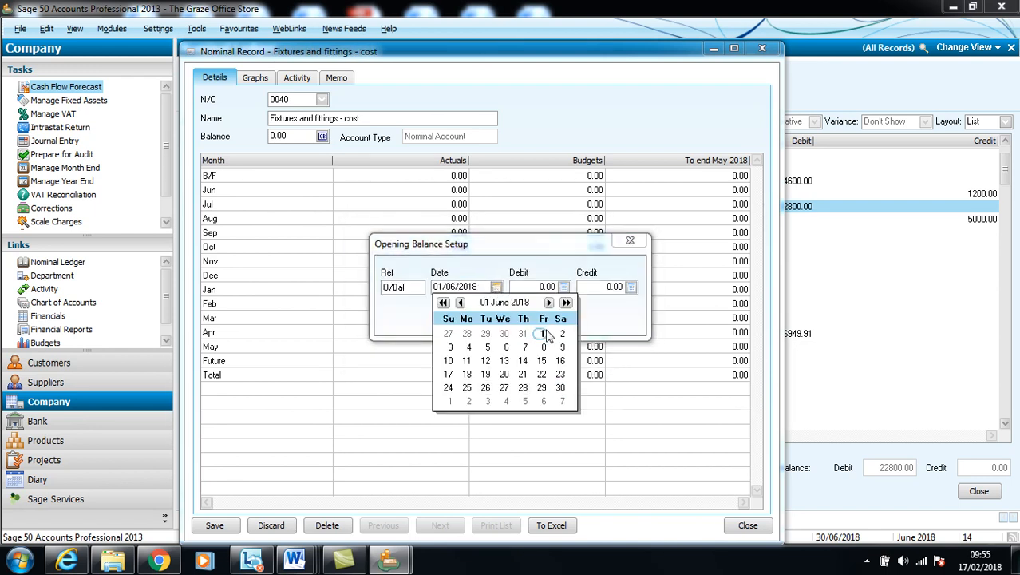
left_click(540, 286)
left_click(540, 286)
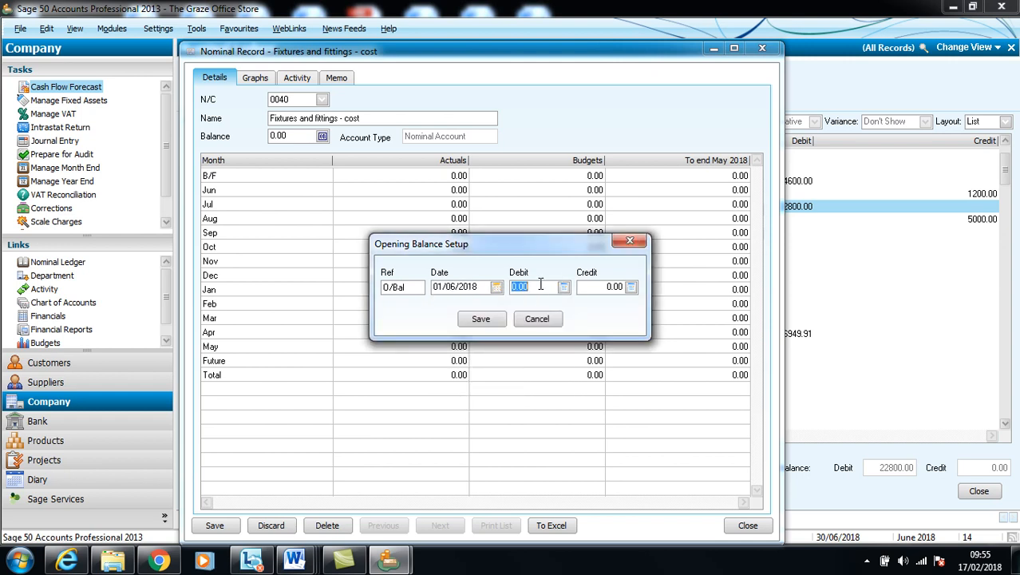
type("6445")
left_click(495, 318)
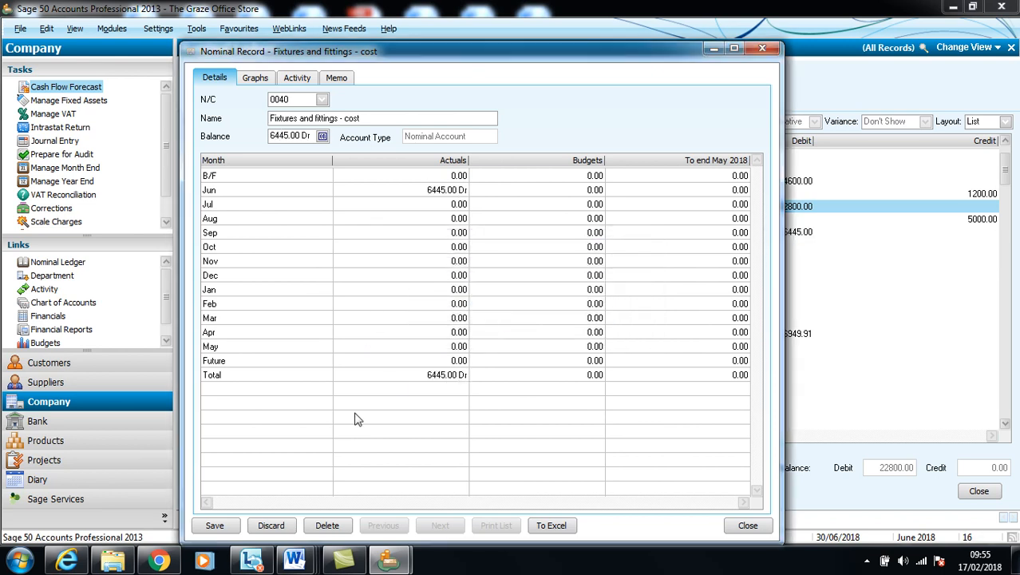
left_click(225, 526)
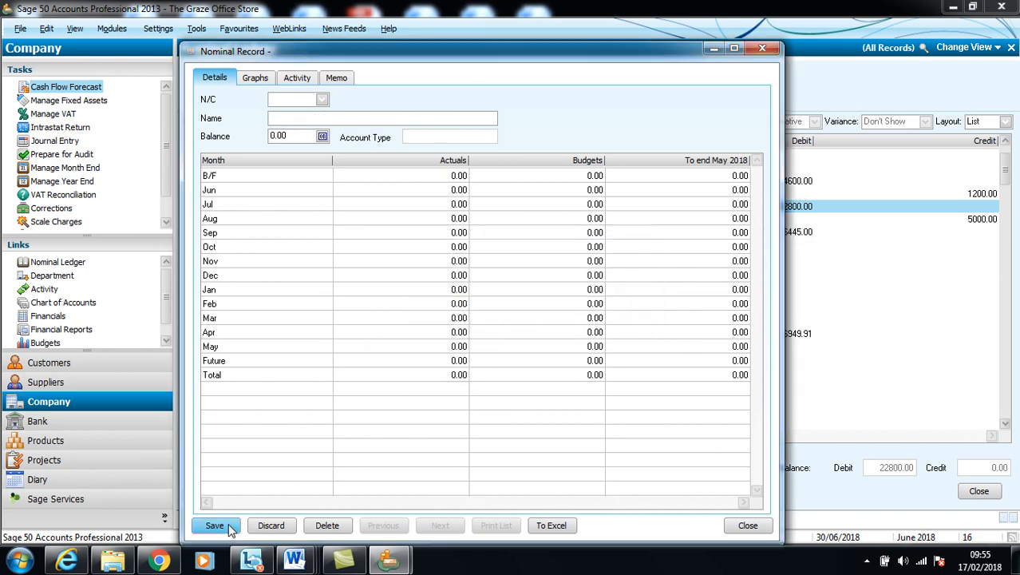
Open the Furniture/Fixture Depreciation nominal record, code 0041, and rename it "Fixtures and fittings - acc depn".
left_click(321, 99)
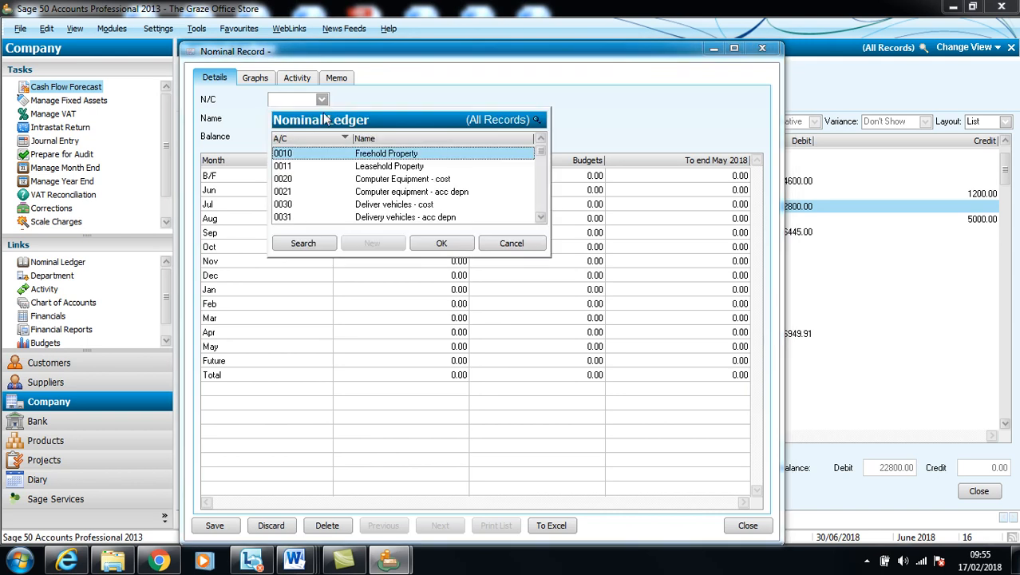
left_click(541, 218)
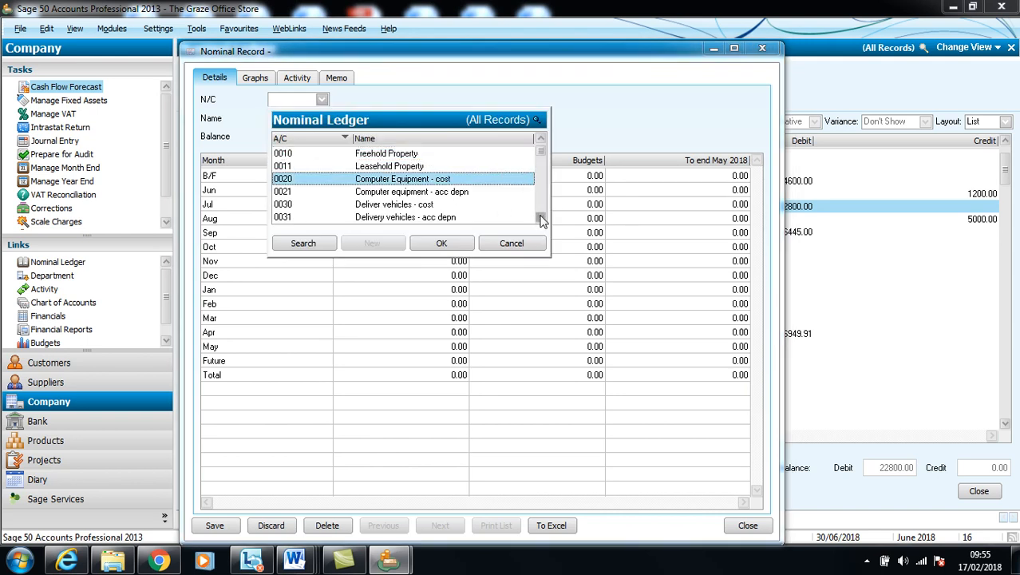
left_click(541, 218)
left_click(541, 218)
left_click(541, 218)
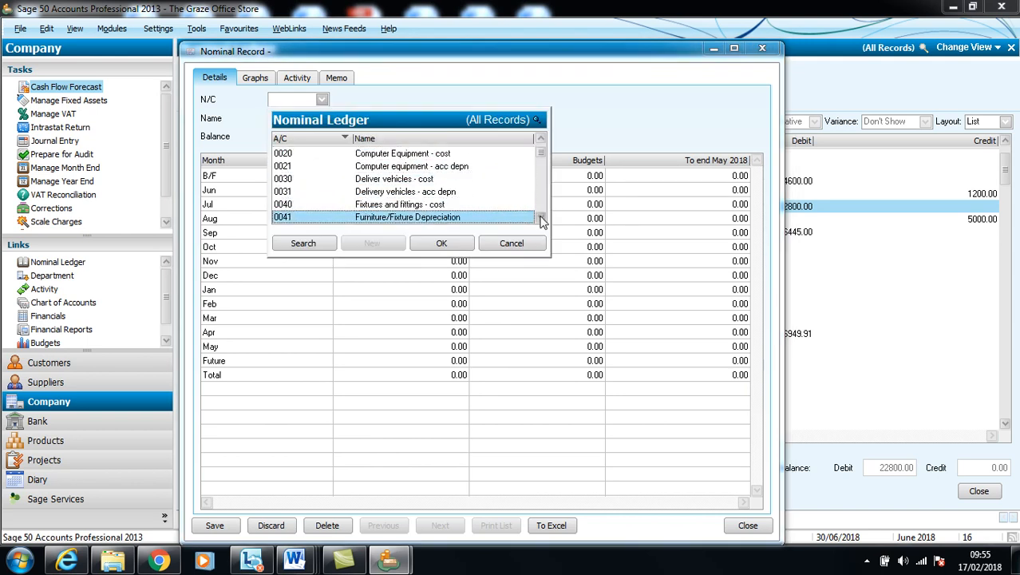
left_click(447, 246)
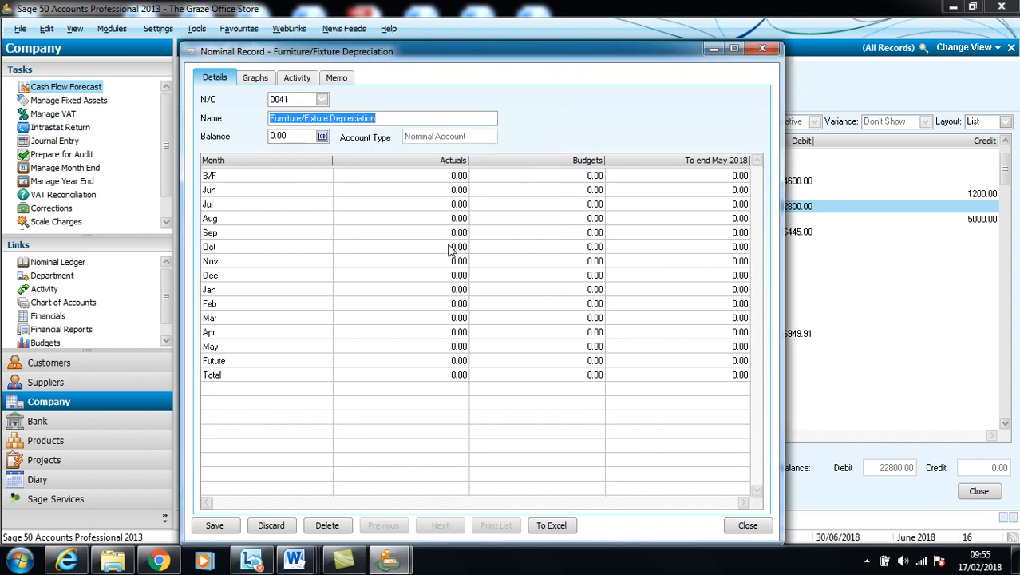
type("F")
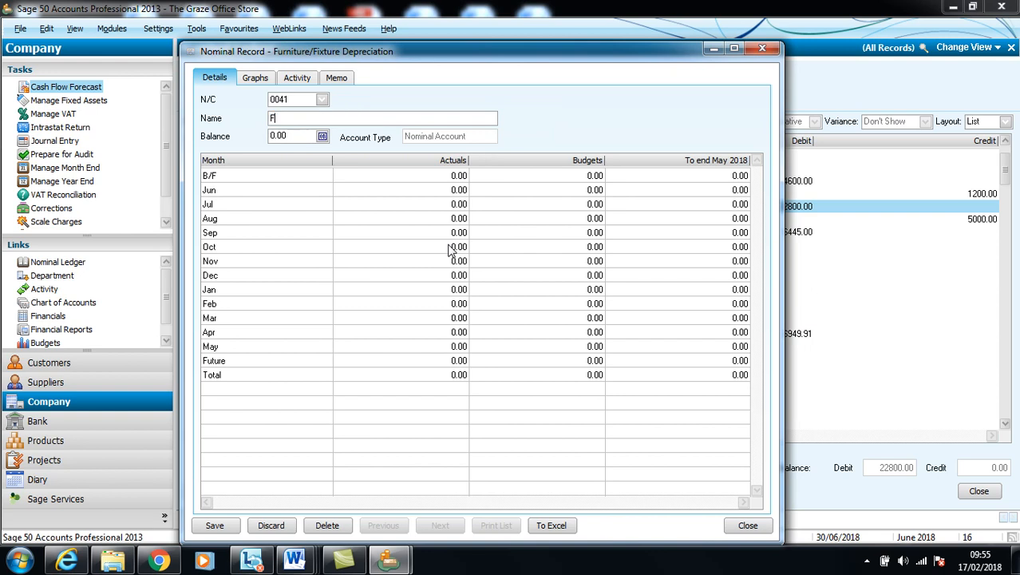
type("ixtures and fittings - acc depn")
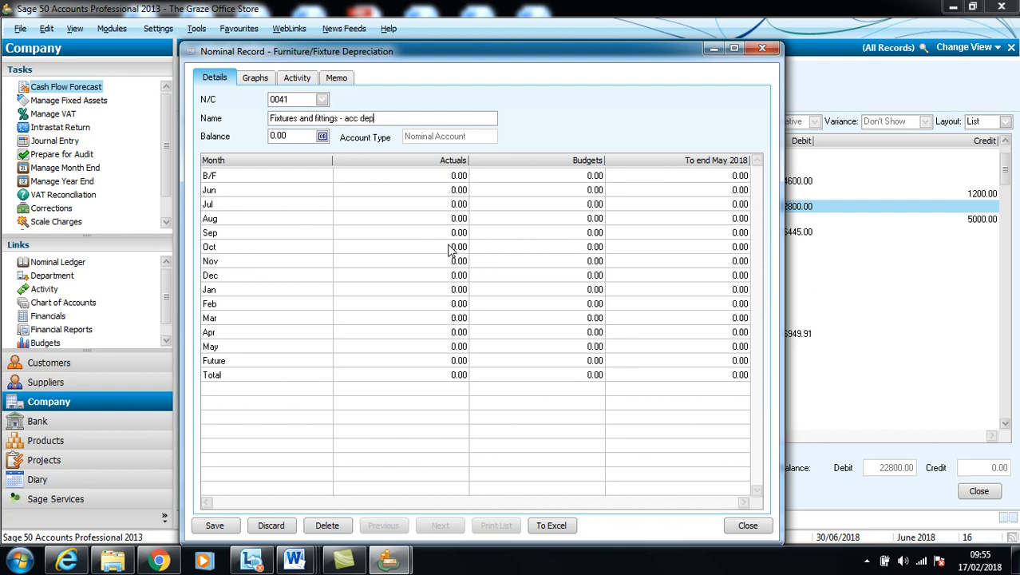
Enter a 1625 credit opening balance dated 01/06/2018 for Fixtures and fittings - acc depn, then save and close the record.
left_click(322, 137)
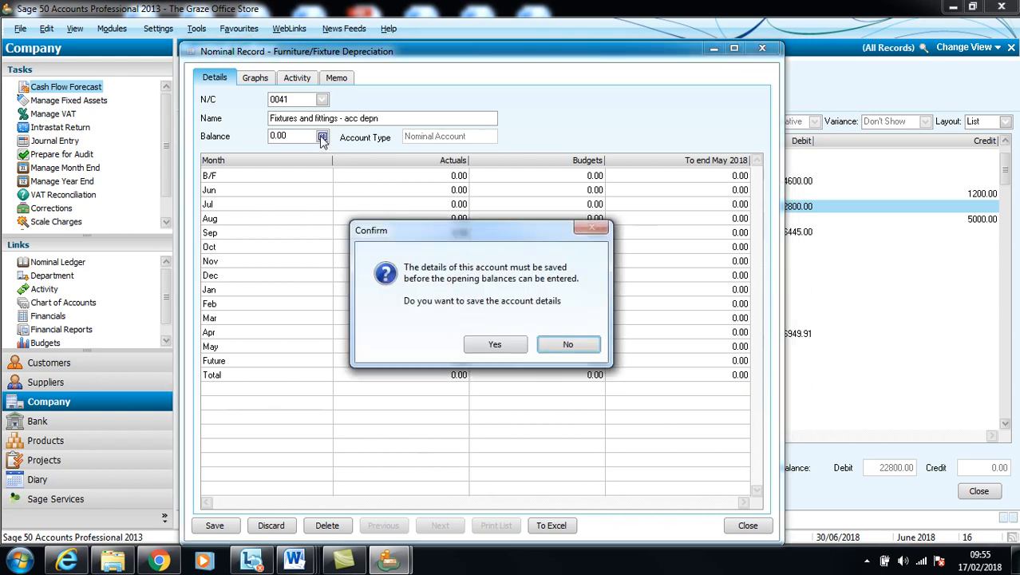
left_click(495, 344)
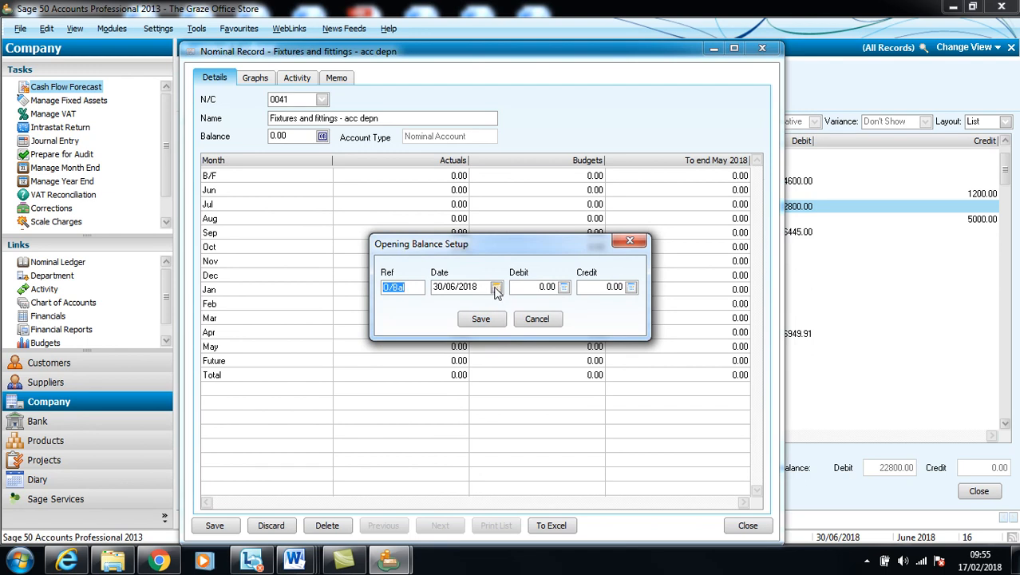
left_click(496, 286)
left_click(541, 335)
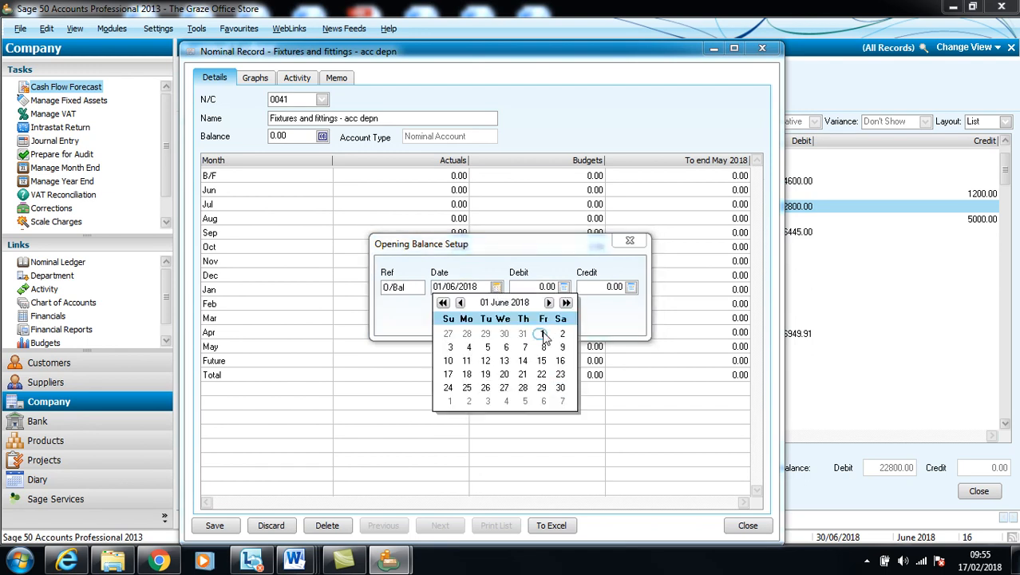
left_click(594, 309)
left_click(606, 286)
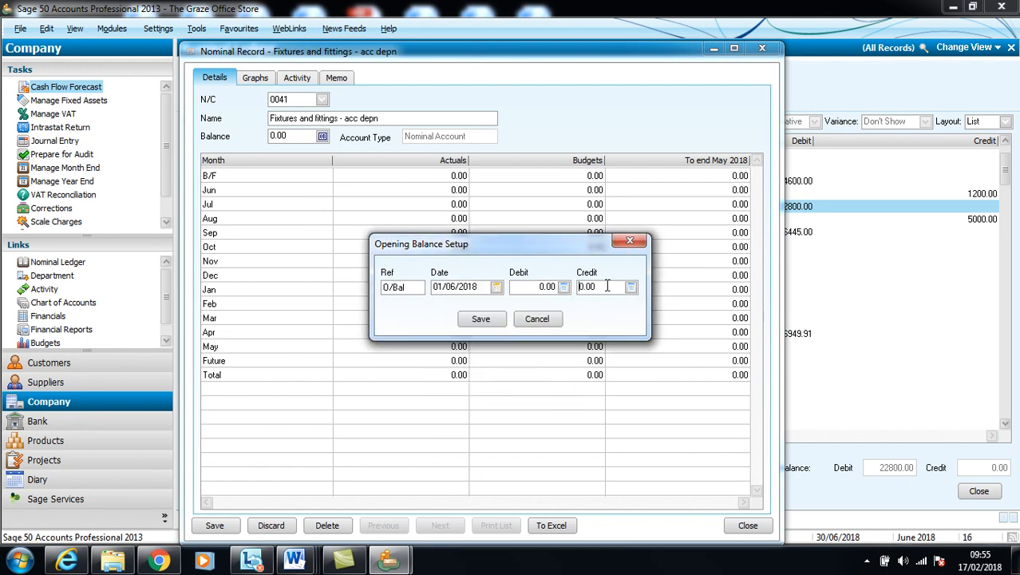
double_click(606, 286)
type("1625")
left_click(500, 324)
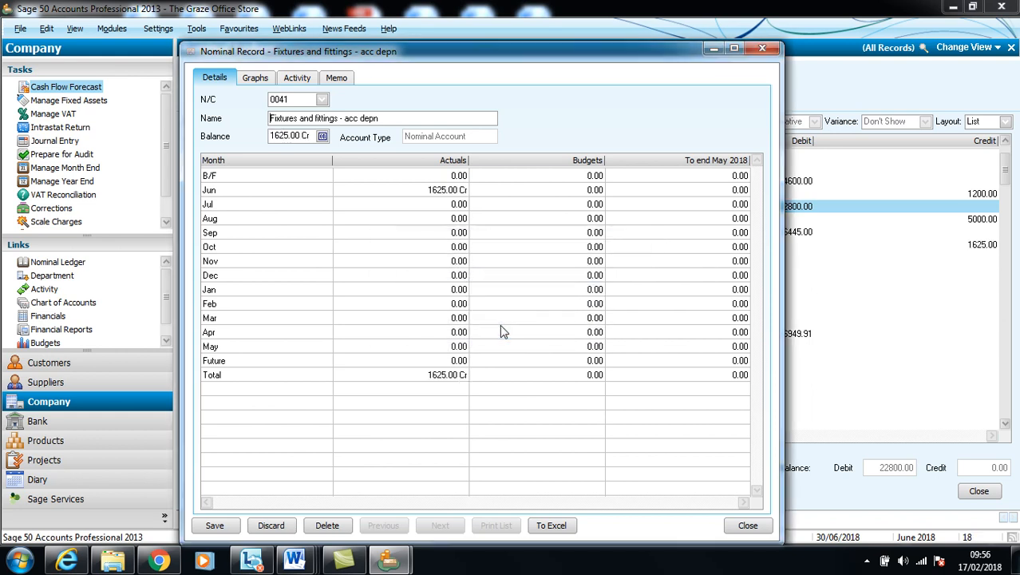
left_click(214, 525)
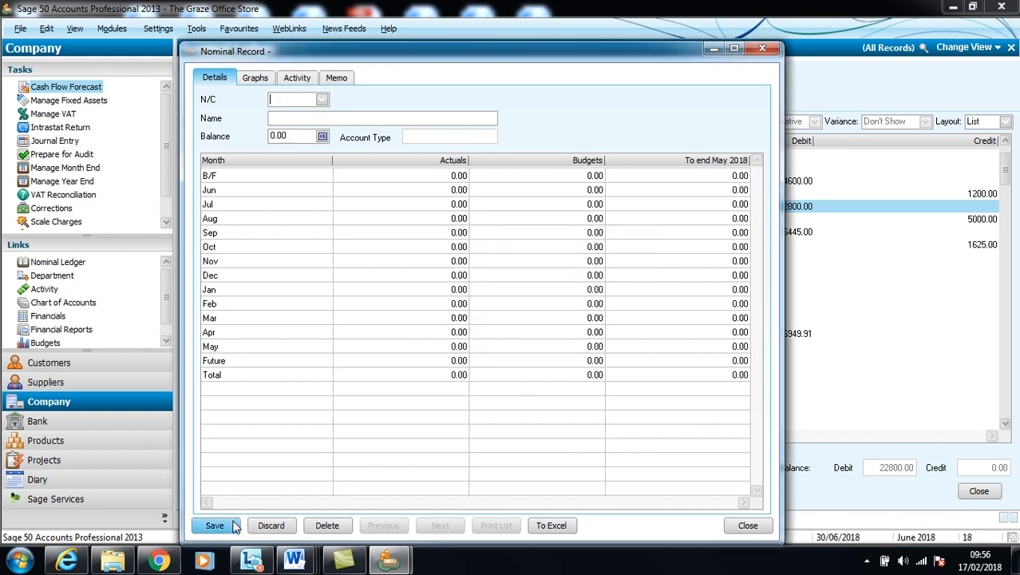
left_click(736, 530)
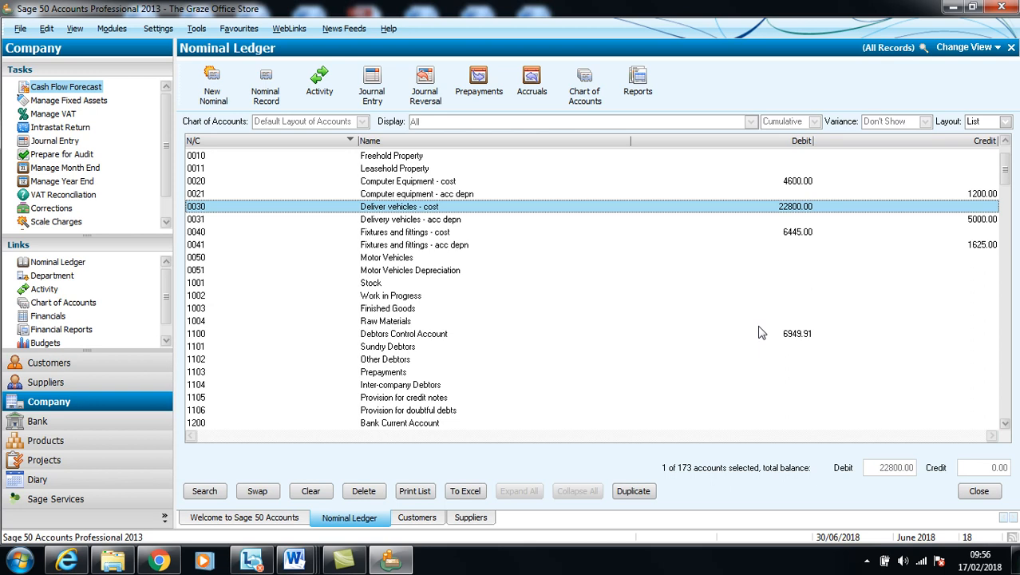
Sort the nominal ledger list alphabetically by account name and select the Bank Current Account, code 1200.
left_click(316, 146)
left_click(316, 146)
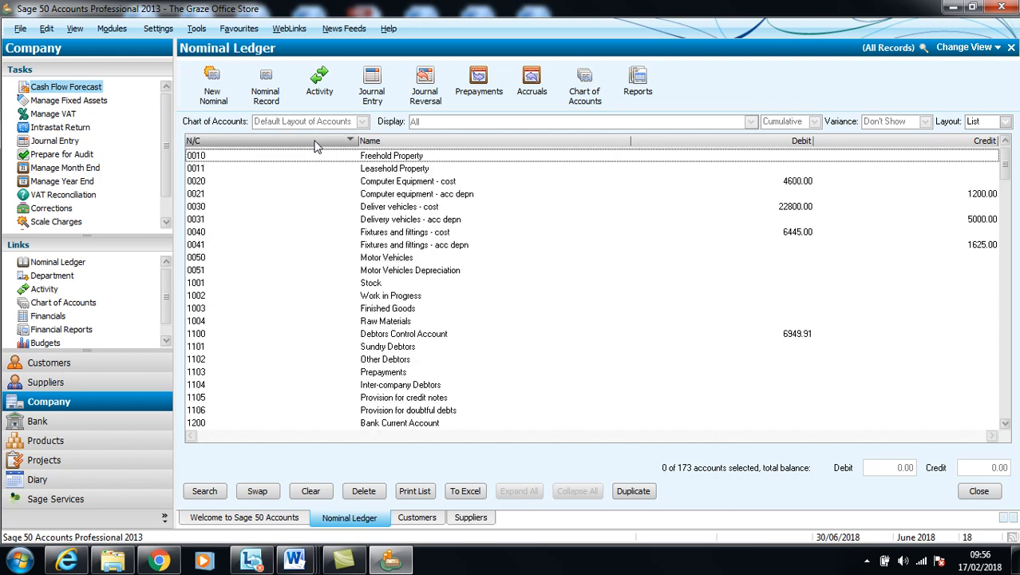
left_click(449, 144)
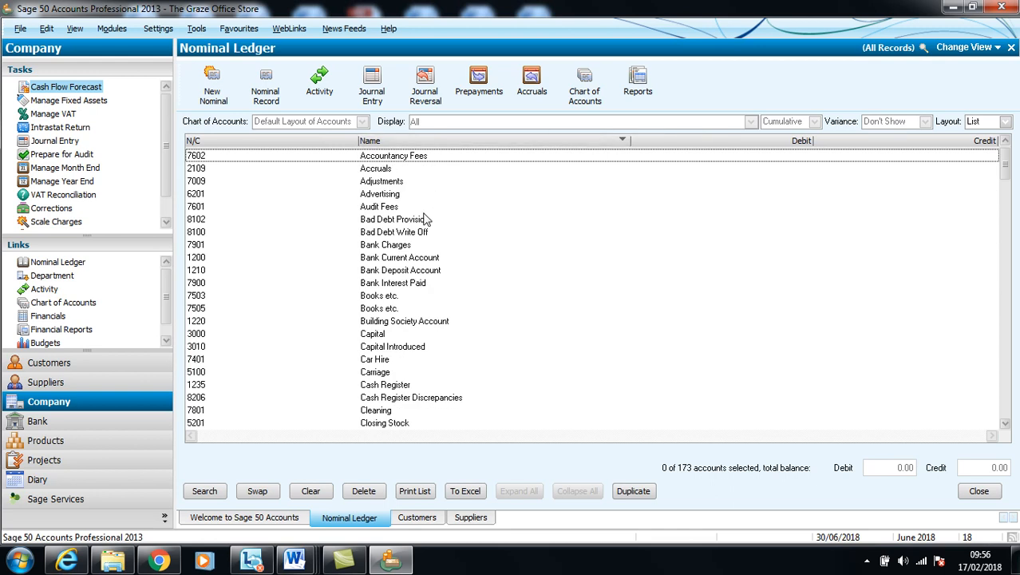
left_click(427, 261)
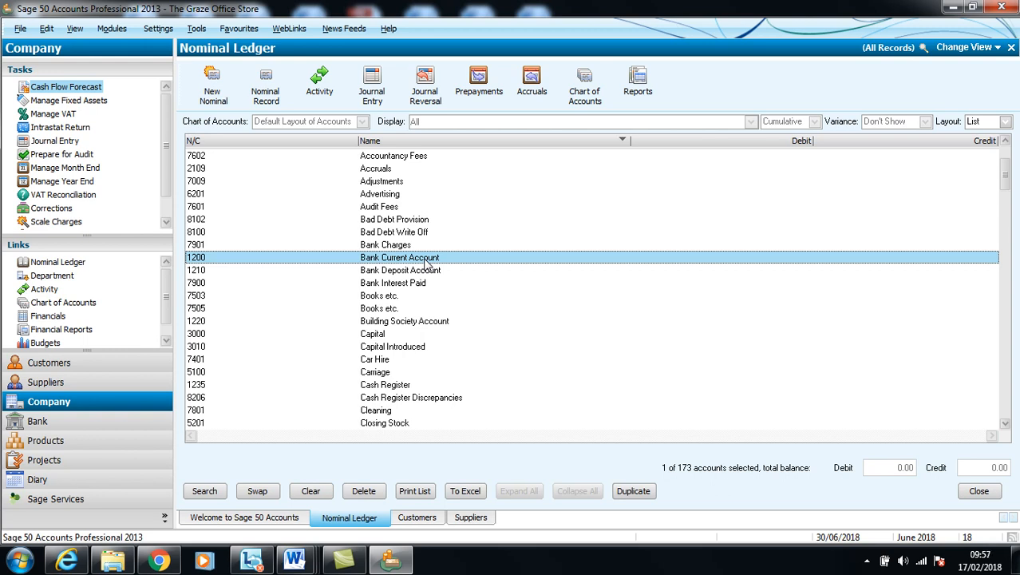
Enter a 13984.24 debit opening balance dated 01/06/2018 for the Bank Current Account and save the record.
double_click(427, 265)
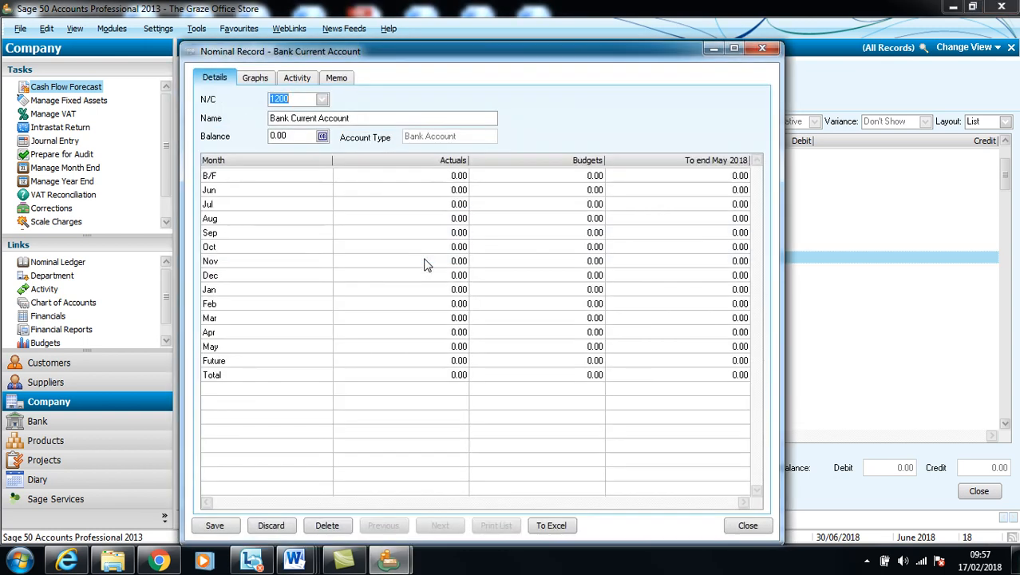
left_click(322, 136)
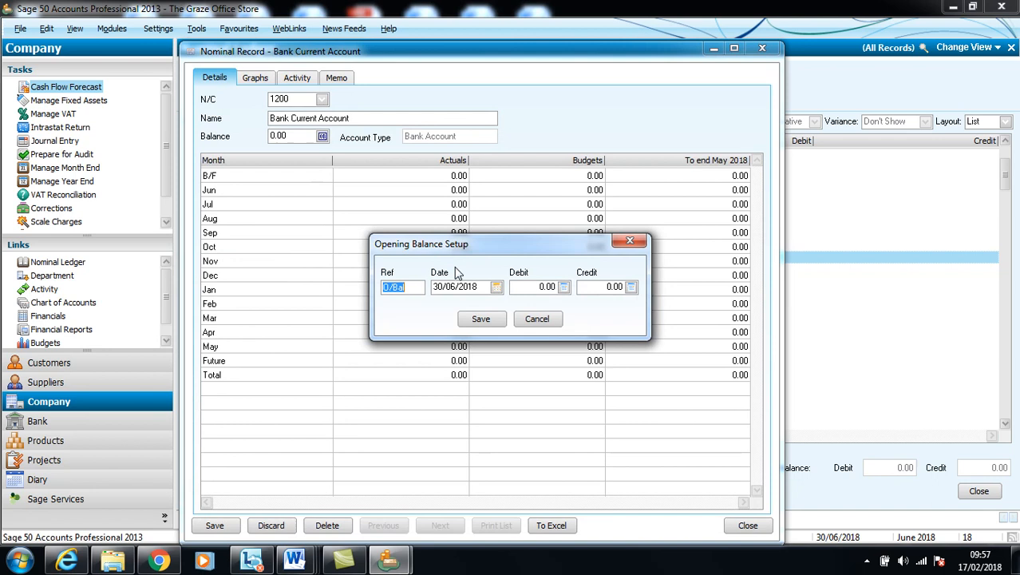
left_click(497, 287)
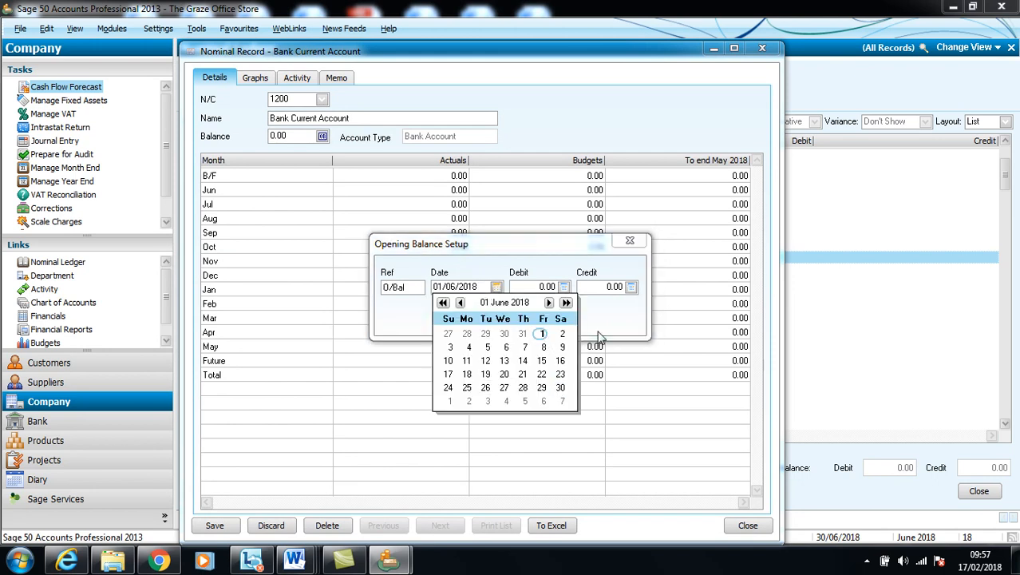
left_click(543, 335)
left_click(537, 290)
double_click(537, 290)
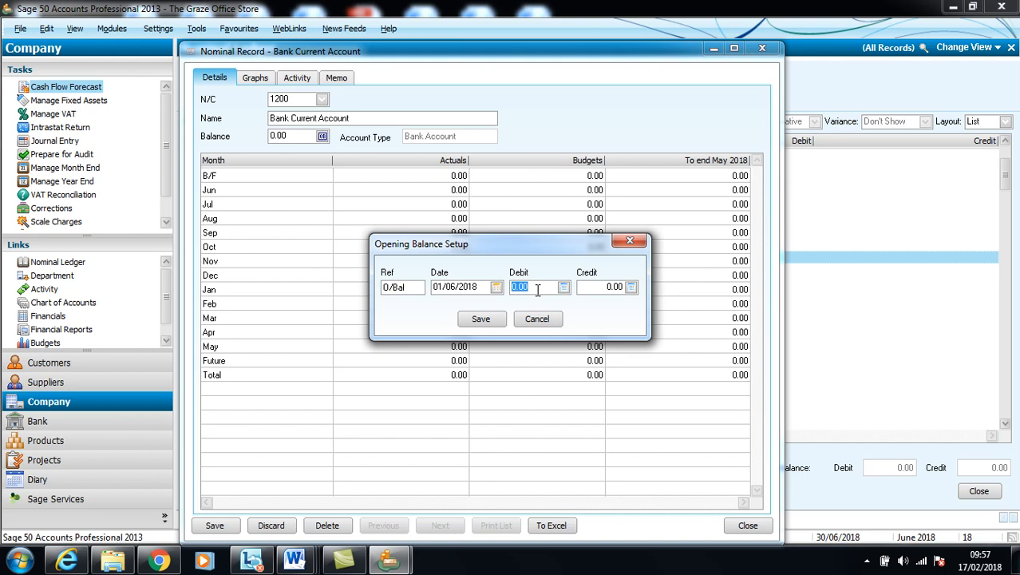
type("13984.24")
left_click(483, 319)
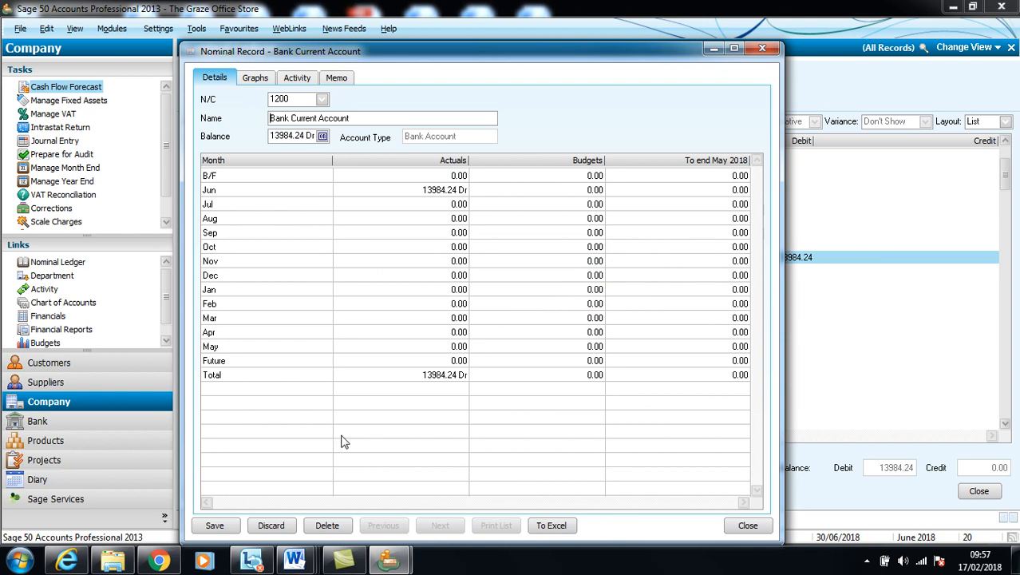
left_click(217, 528)
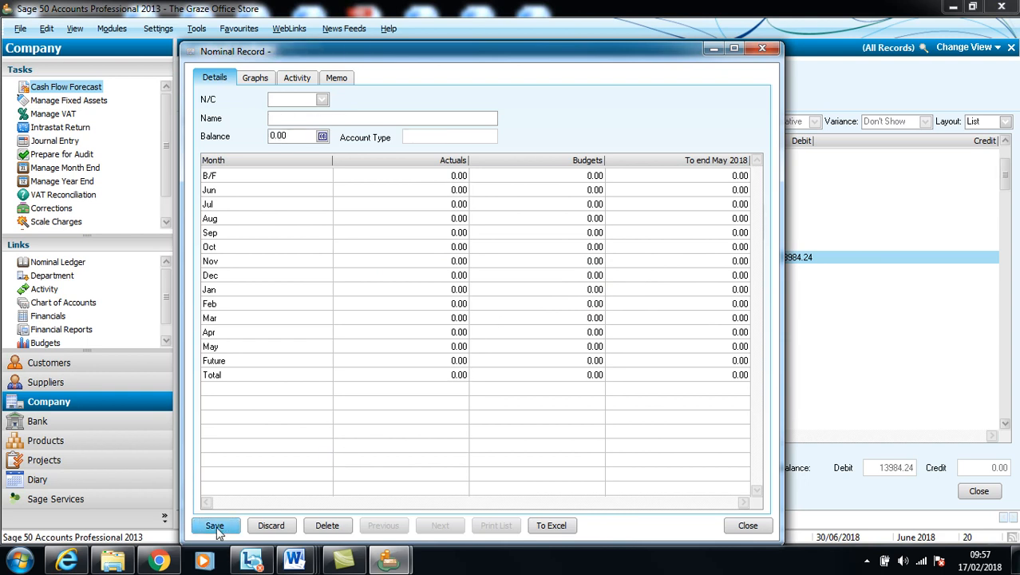
Look up the Petty Cash account, code 1230, in the nominal ledger list and load its record.
left_click(322, 101)
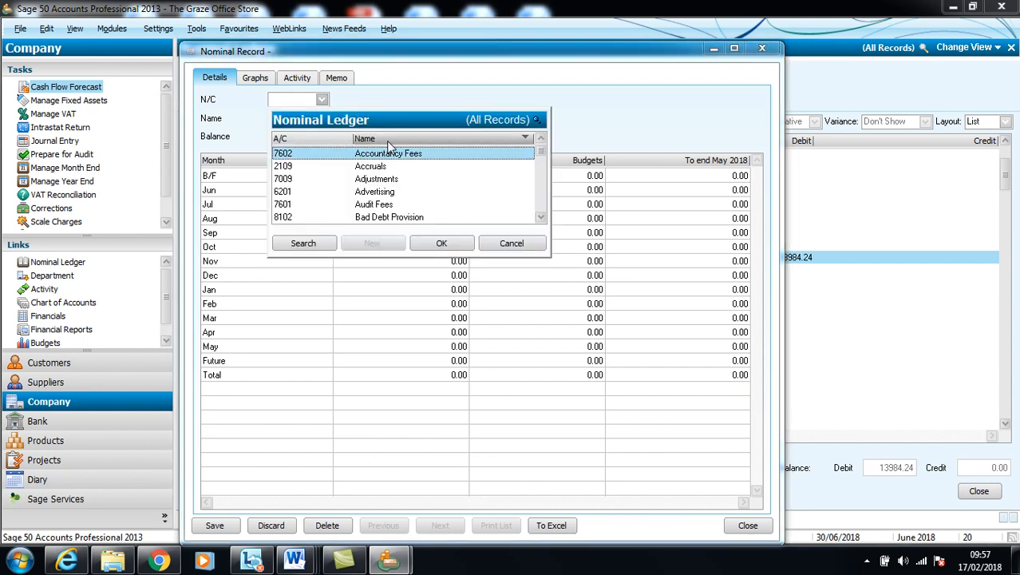
key("p")
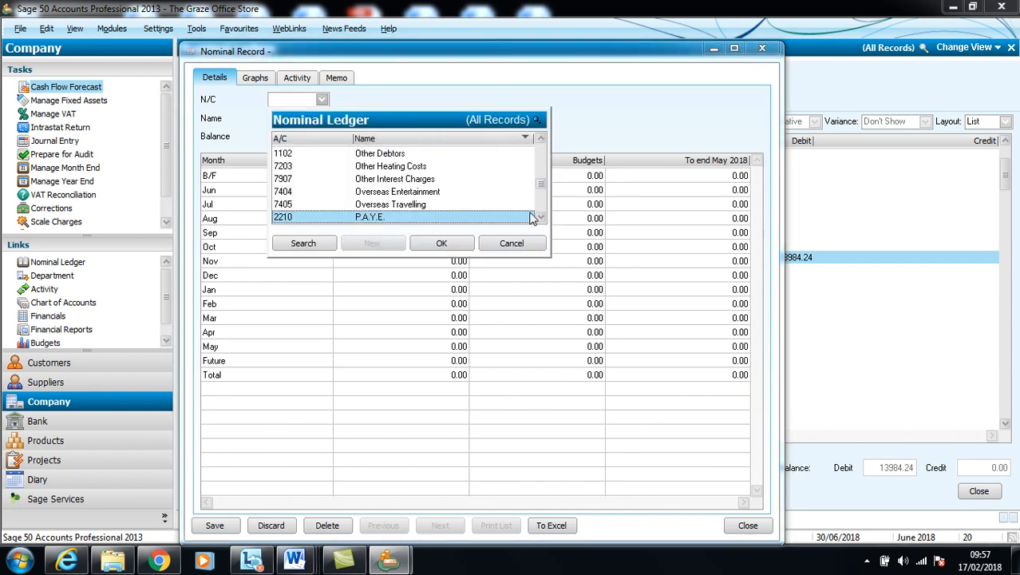
key("Down")
key("Down")
key("Down")
key("Down")
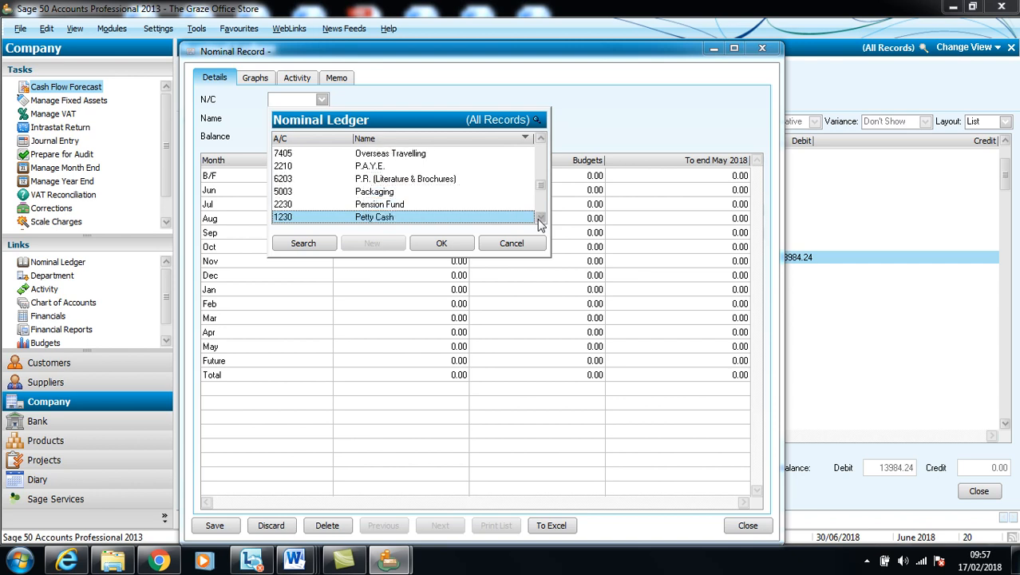
left_click(467, 244)
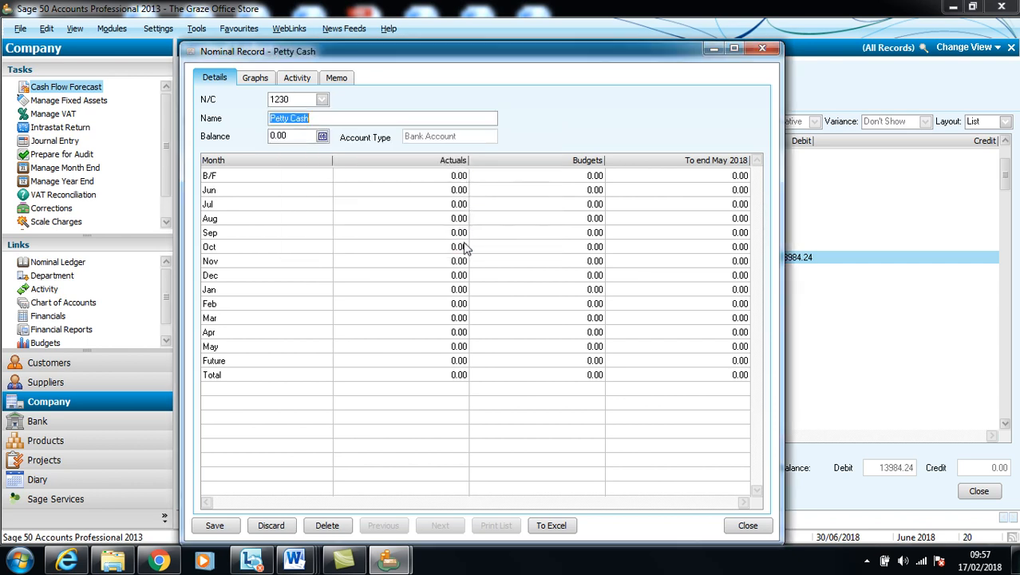
Enter a 75.00 debit opening balance dated 01/06/2018 for Petty Cash and save the record.
left_click(323, 136)
left_click(496, 291)
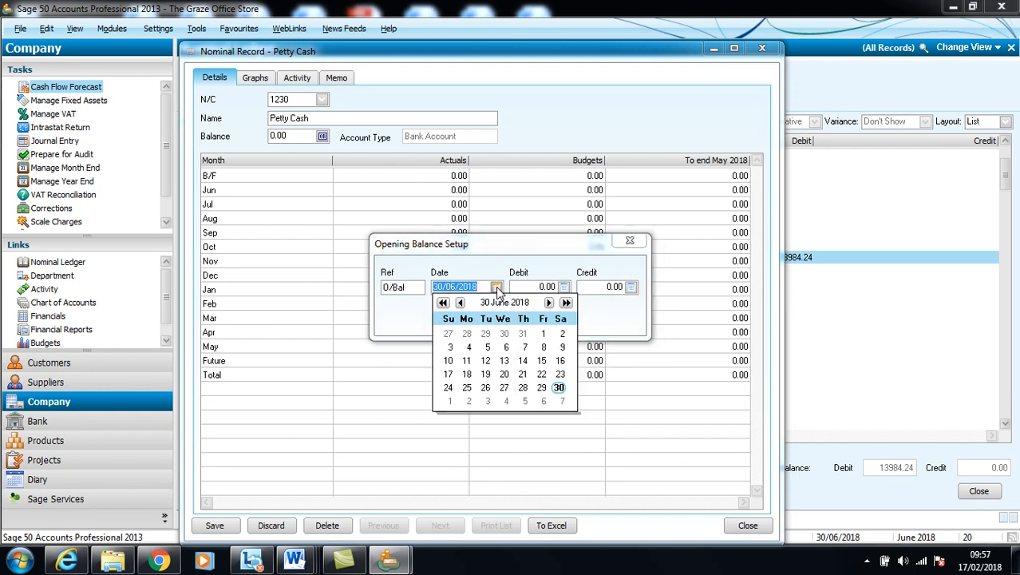
left_click(542, 334)
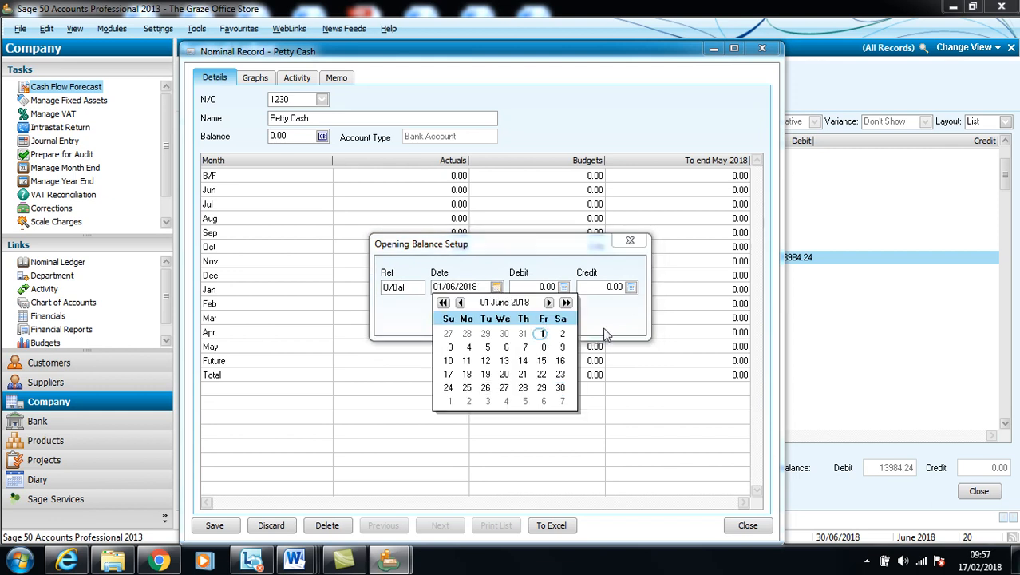
left_click(538, 286)
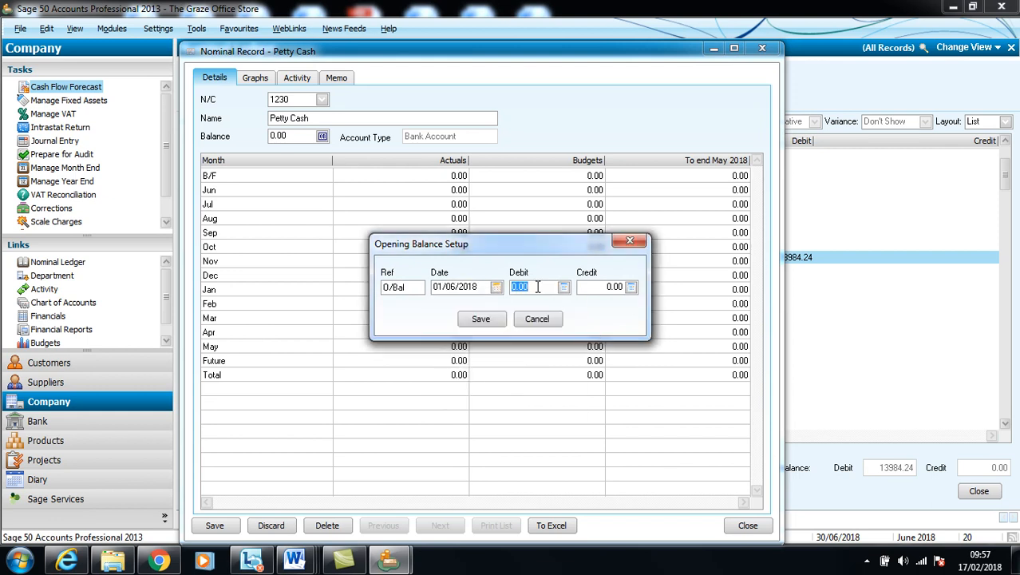
type("75.00")
left_click(498, 320)
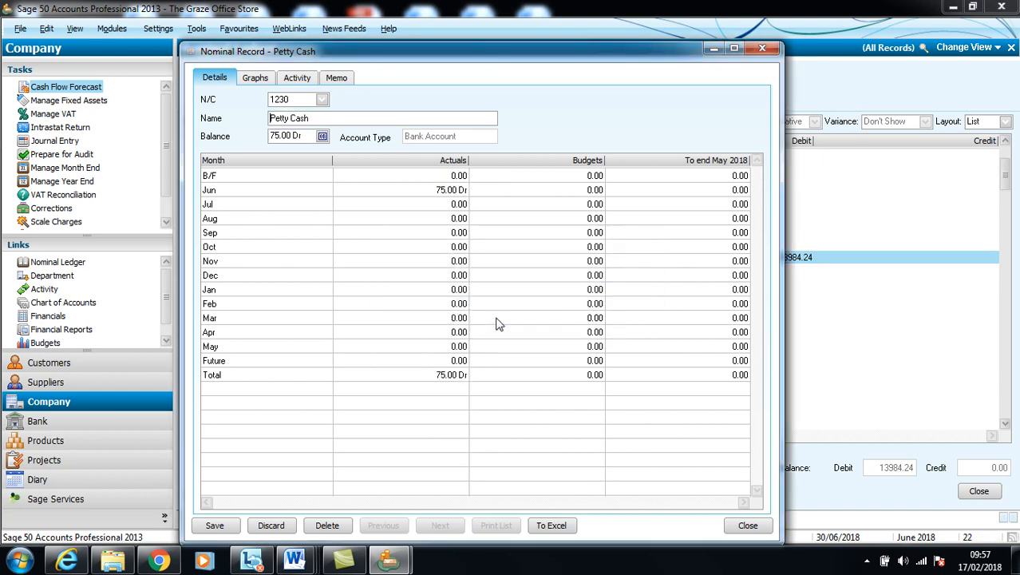
left_click(228, 532)
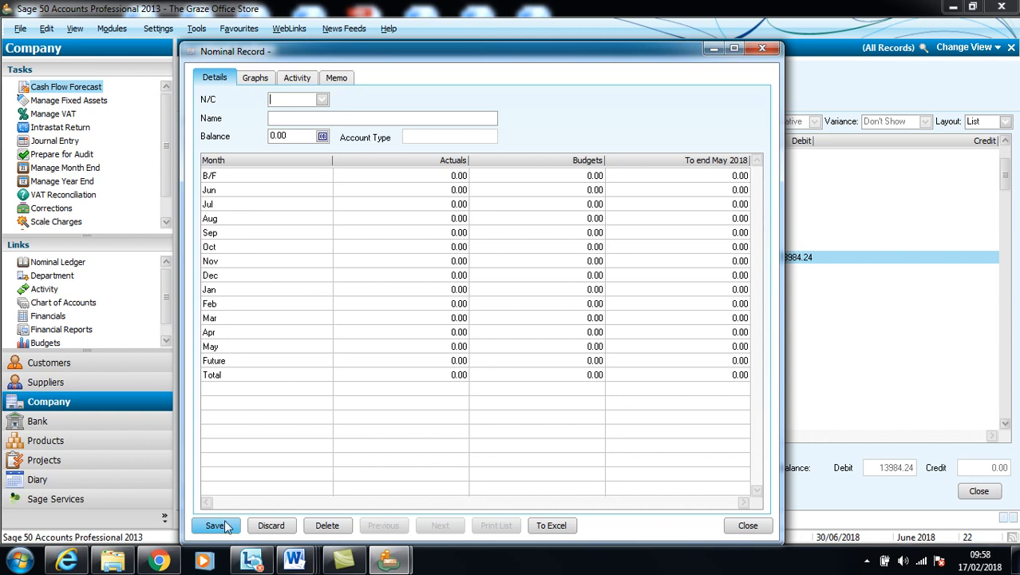
Look up the Sales Tax Control Account, code 2200, in the nominal ledger list and load its record.
left_click(322, 101)
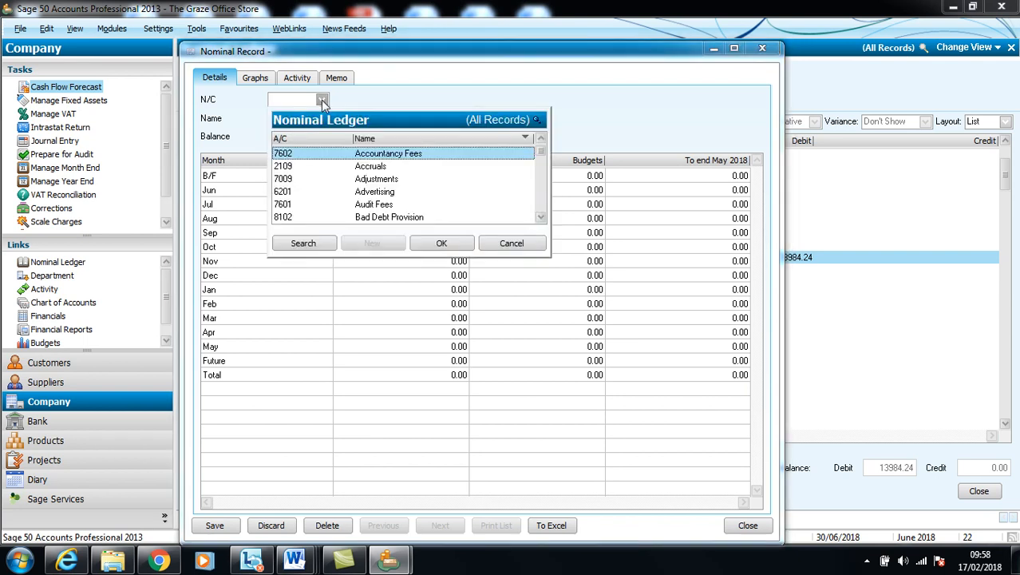
key("s")
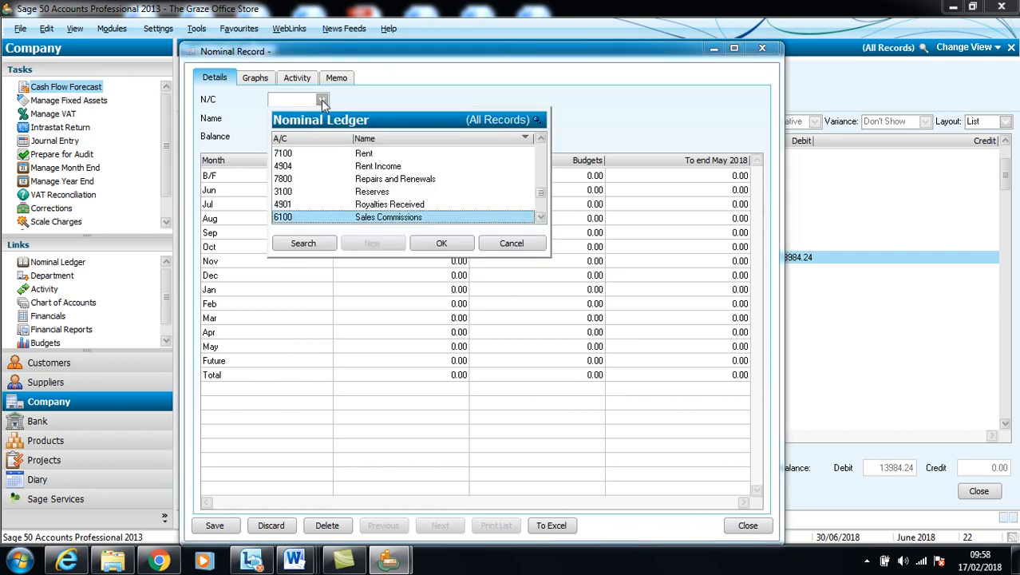
left_click(541, 220)
left_click(541, 221)
left_click(540, 220)
left_click(540, 220)
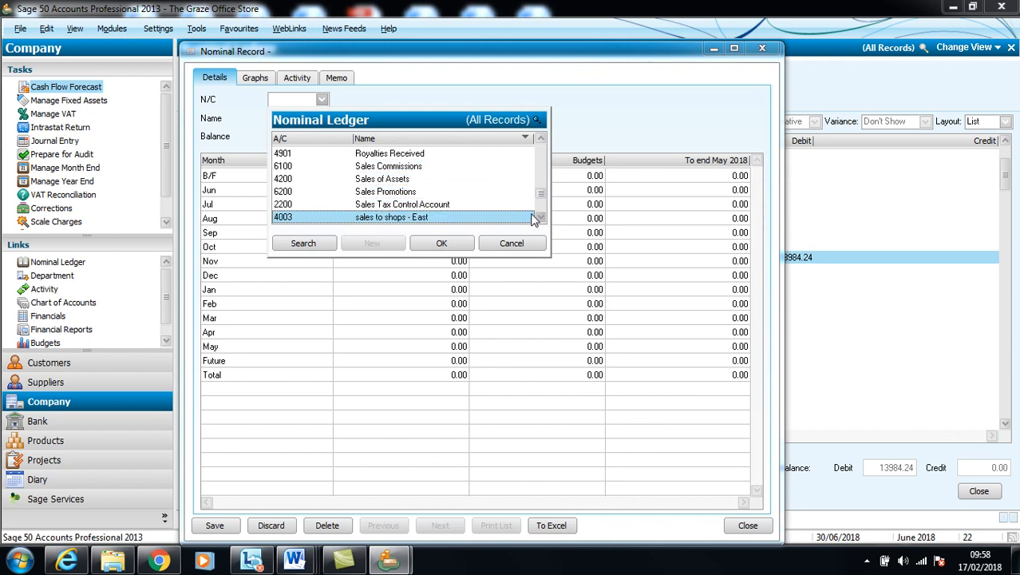
left_click(456, 207)
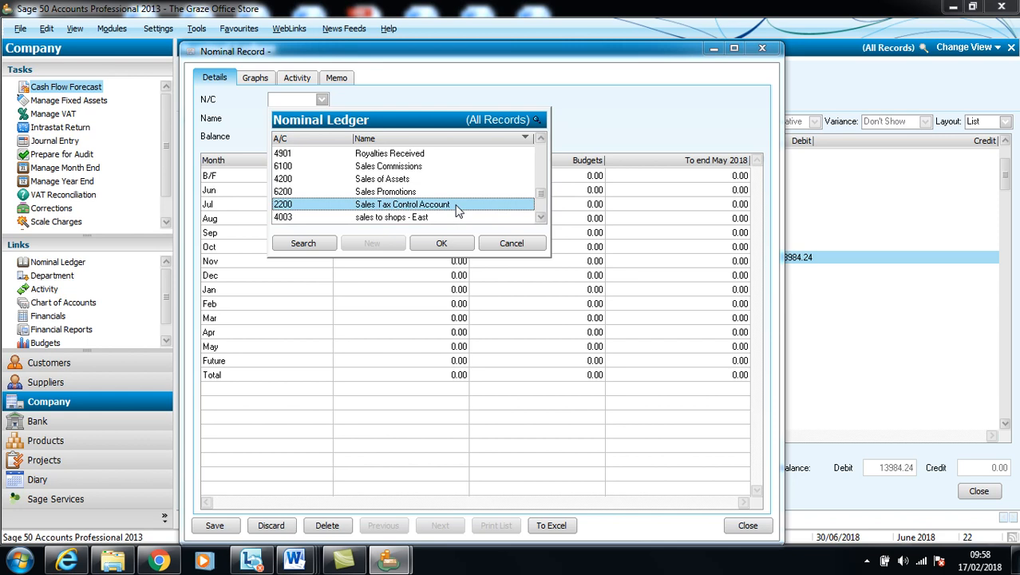
left_click(444, 245)
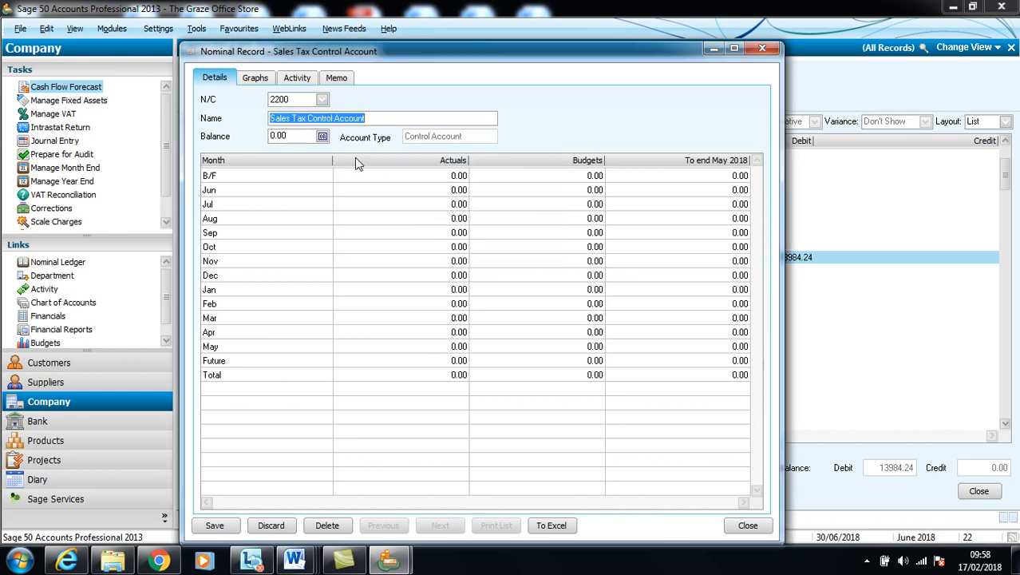
Enter a 12100 credit opening balance dated 01/06/2018 for the Sales Tax Control Account and save the record.
left_click(322, 136)
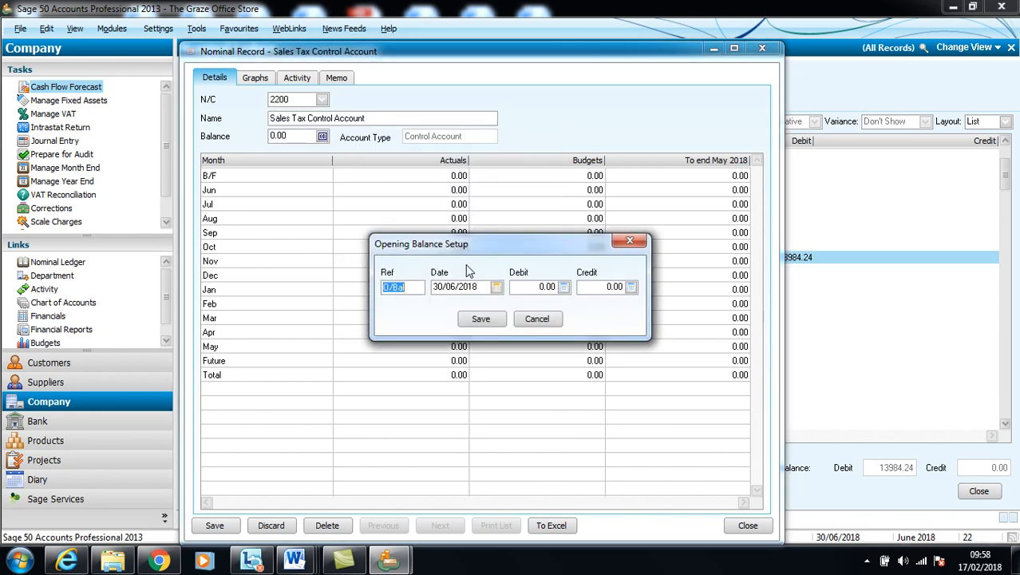
left_click(496, 287)
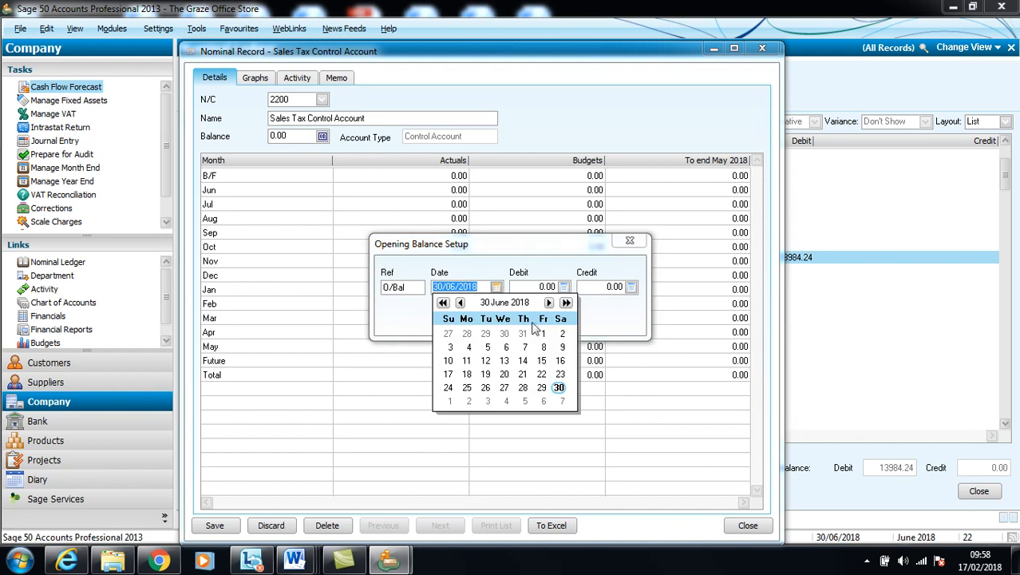
left_click(543, 334)
left_click(606, 327)
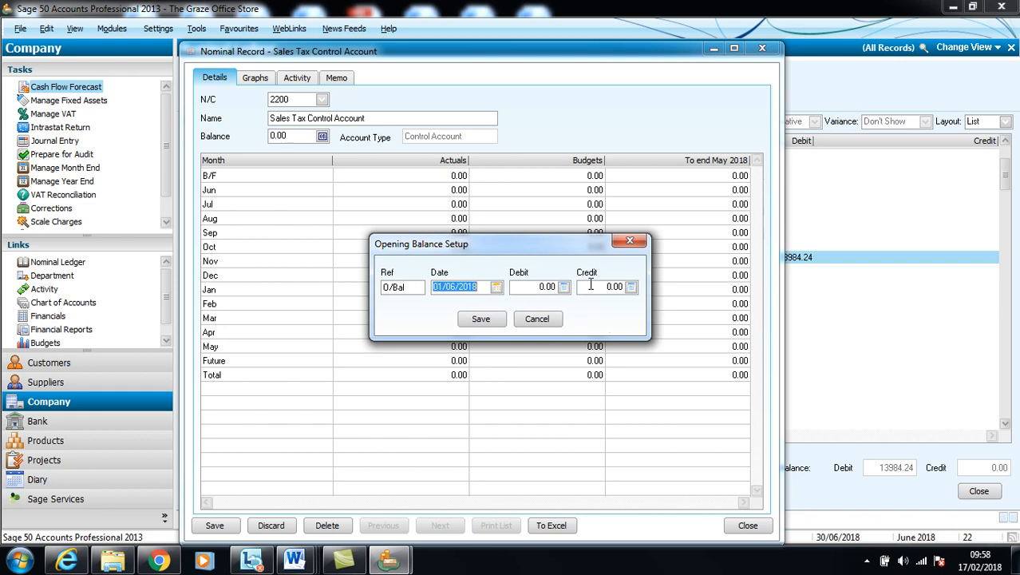
left_click(604, 287)
double_click(604, 286)
type("12100")
left_click(487, 321)
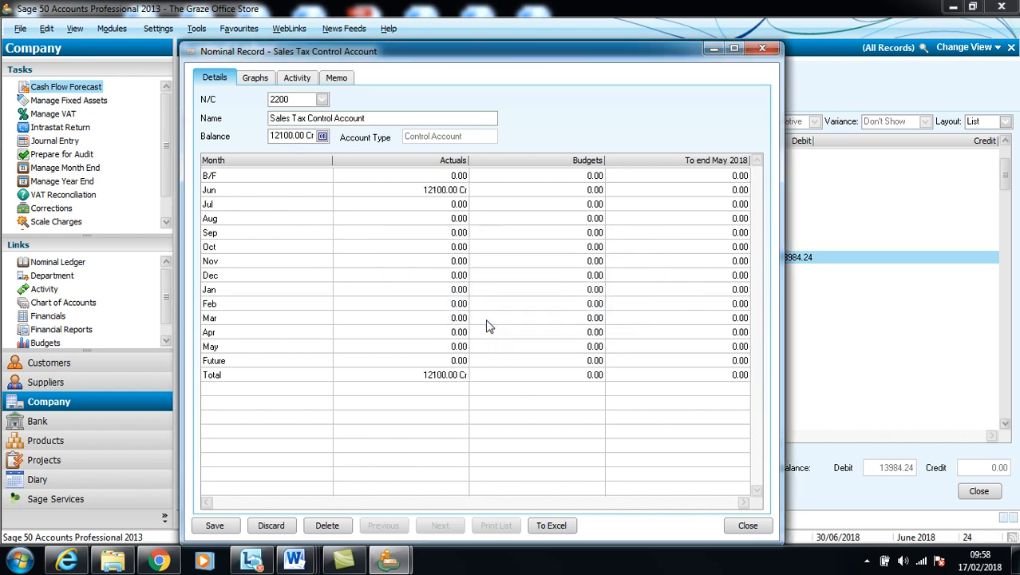
left_click(230, 528)
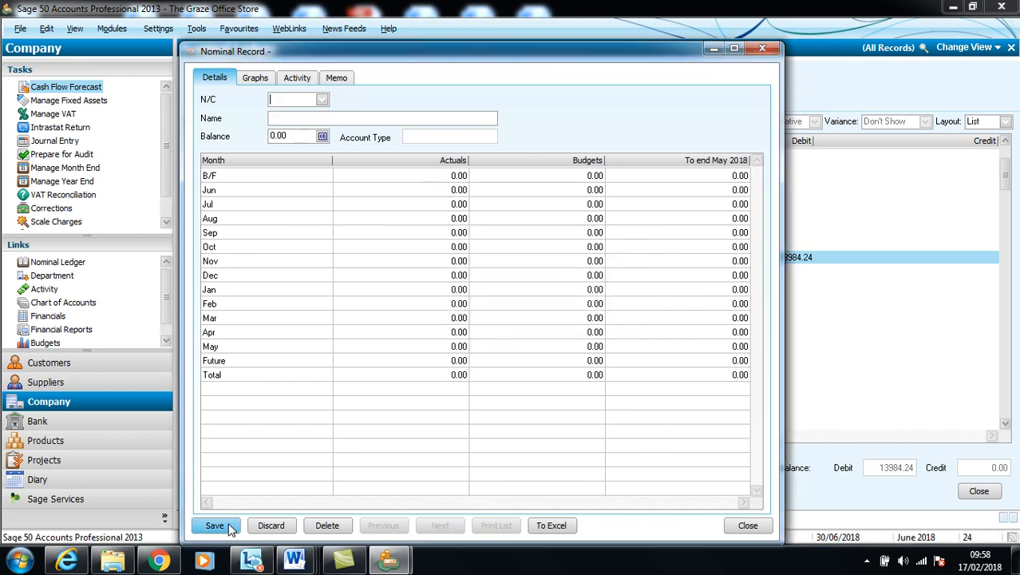
Look up the Purchase Tax Control Account, code 2201, in the nominal ledger list and load its record.
left_click(322, 100)
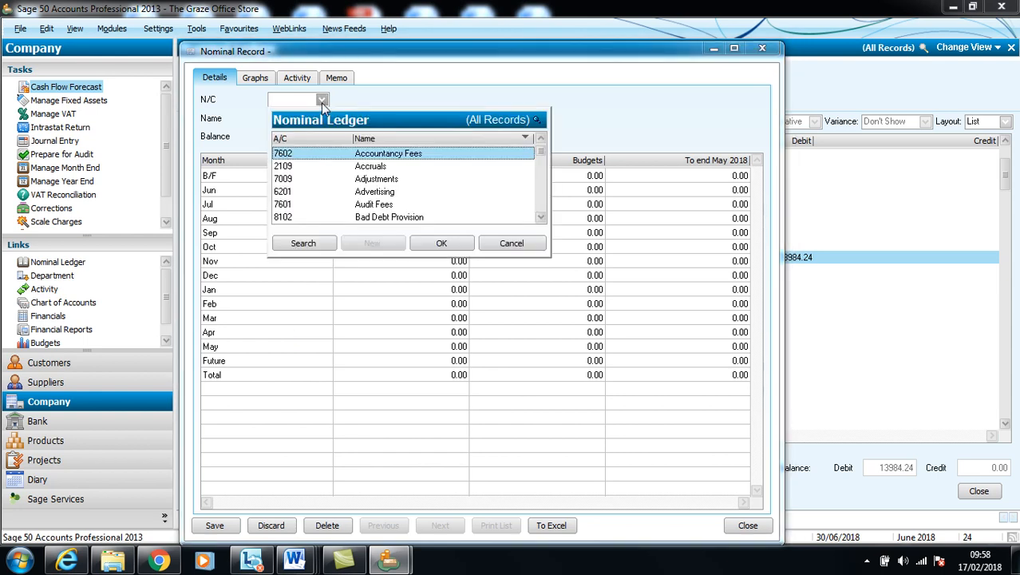
key("p")
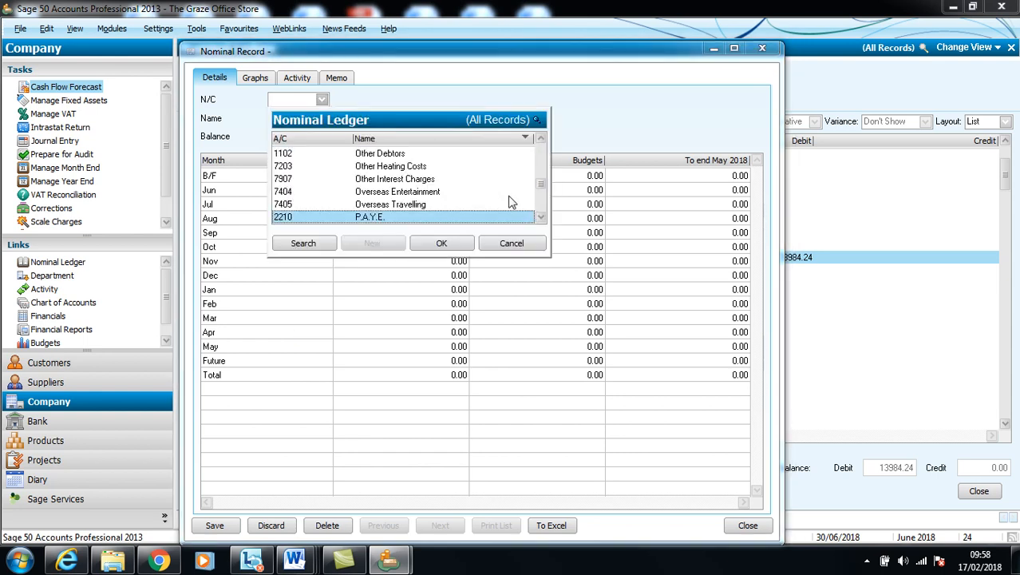
left_click_drag(539, 217, 541, 221)
left_click(463, 205)
left_click(451, 243)
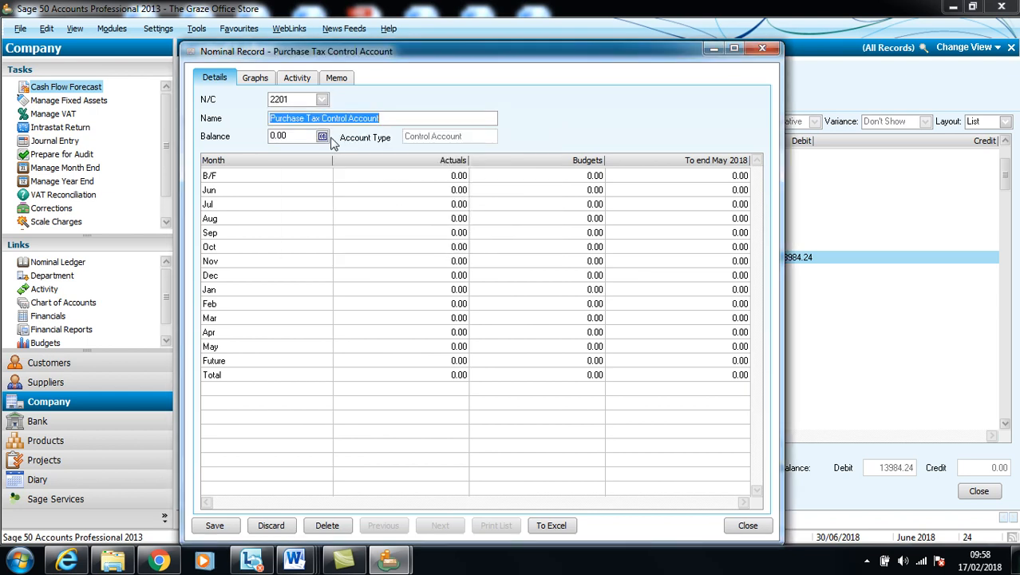
Enter a 7540 debit opening balance dated 01/06/2018 for the Purchase Tax Control Account and save the record.
left_click(322, 136)
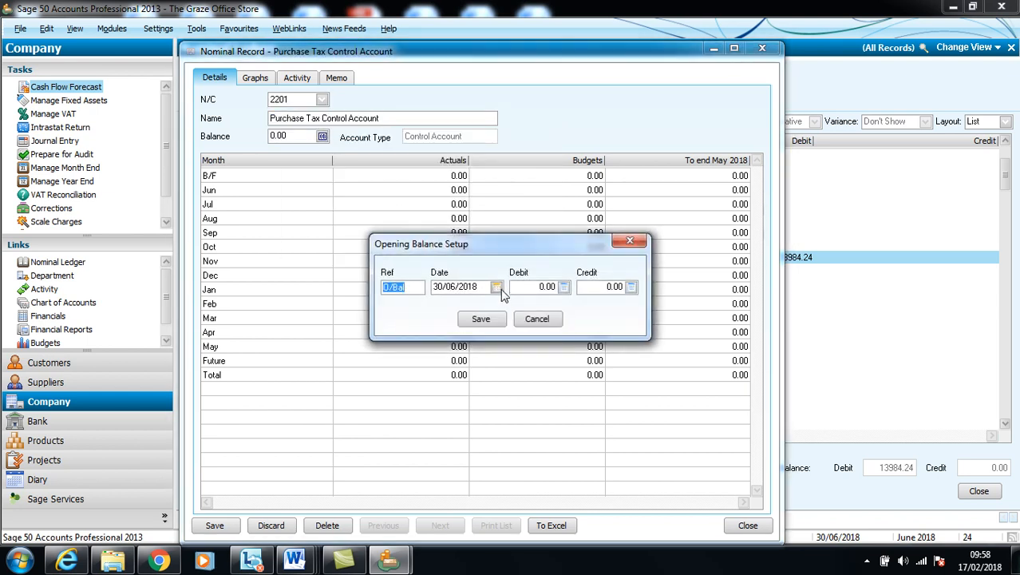
left_click(497, 288)
left_click(542, 333)
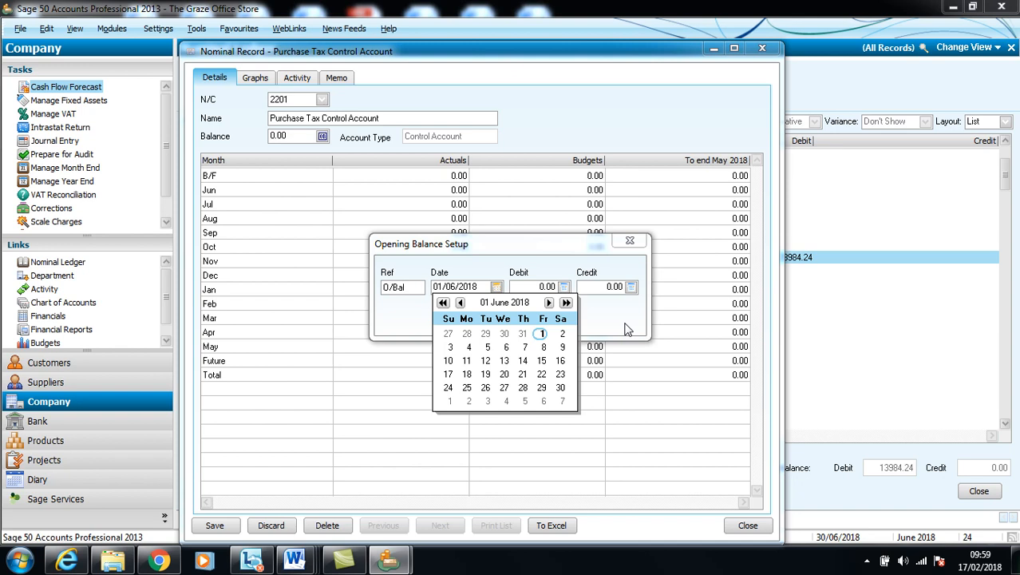
left_click(626, 330)
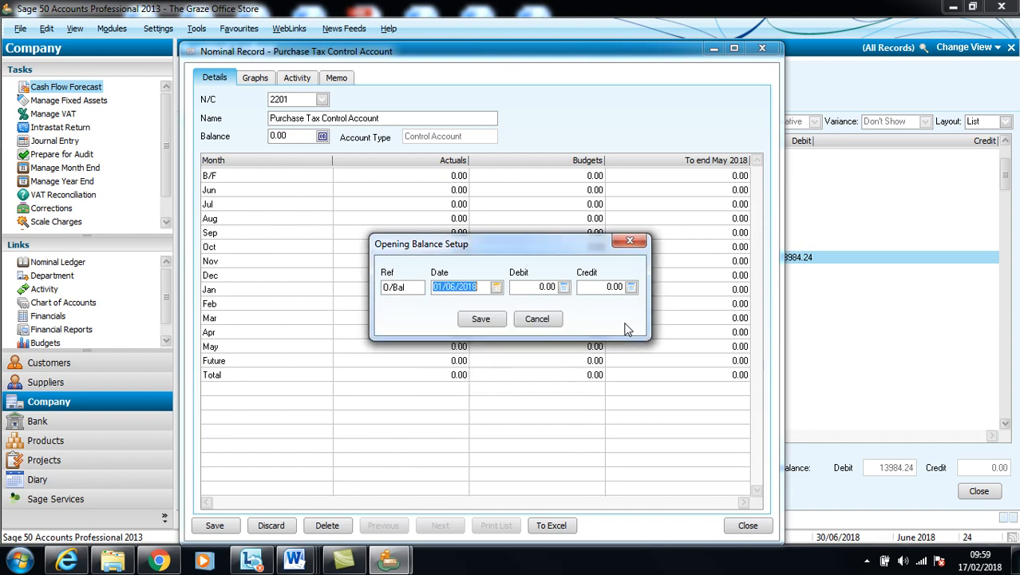
left_click(550, 284)
double_click(550, 284)
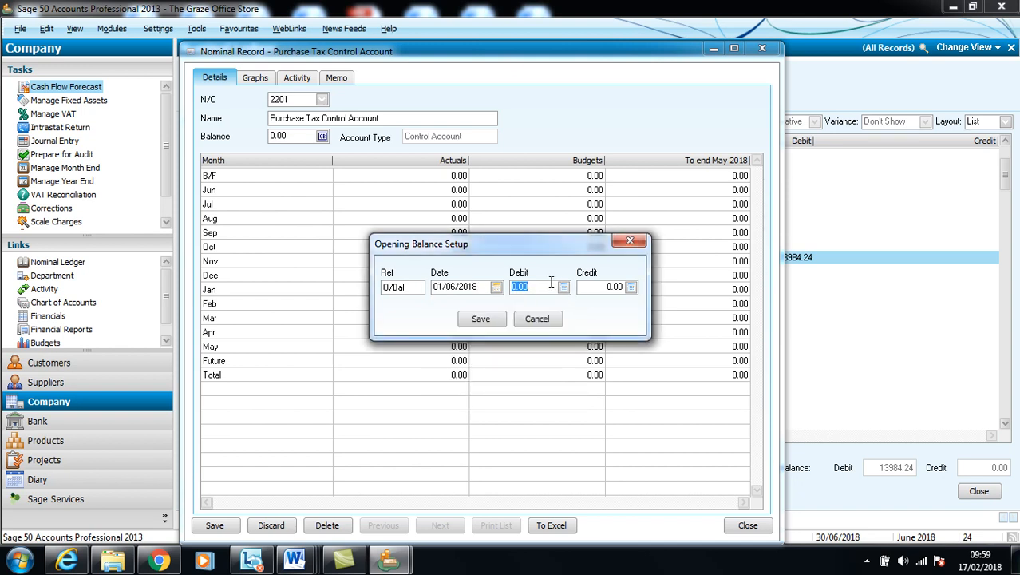
type("7540")
left_click(481, 319)
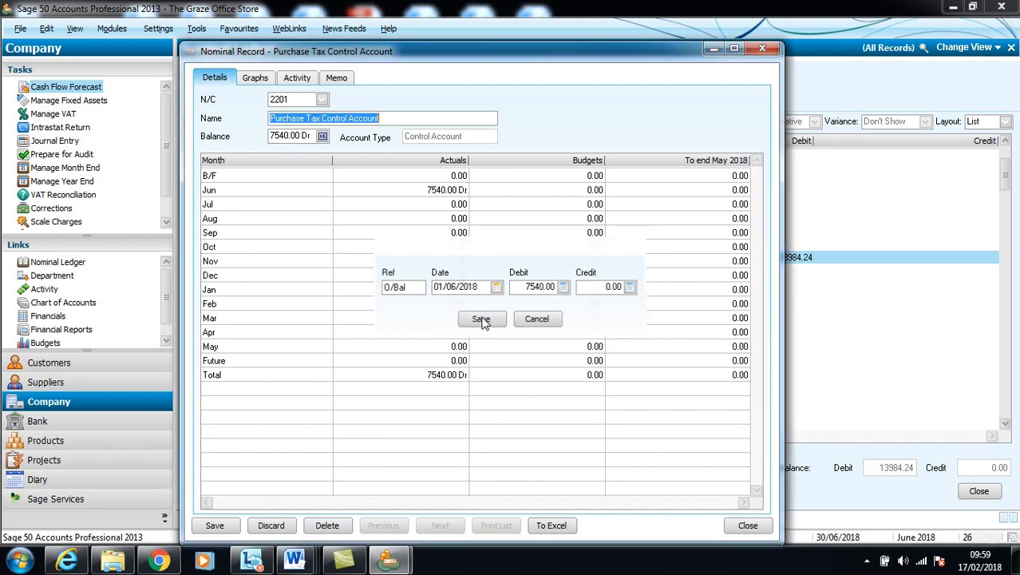
left_click(225, 525)
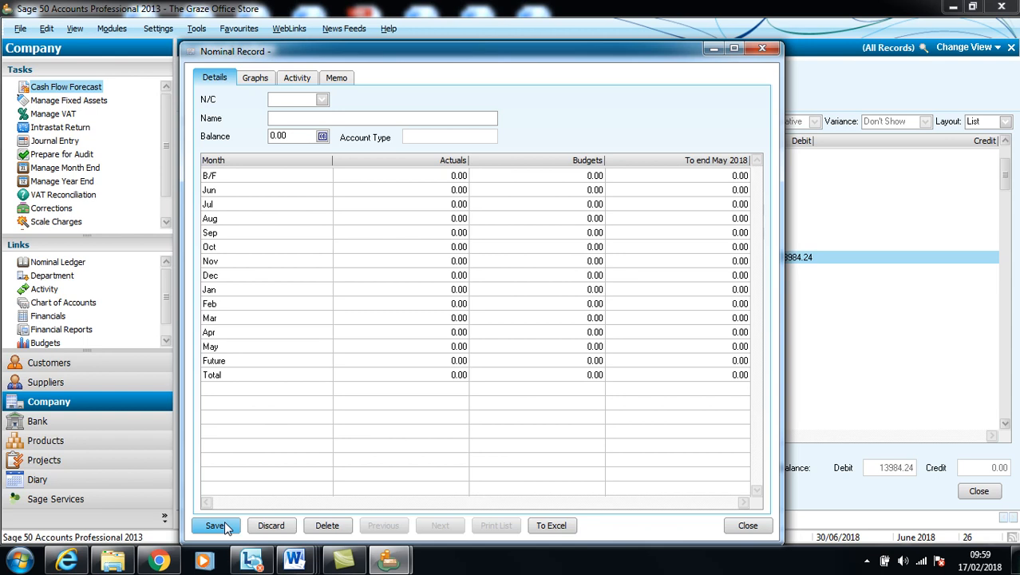
Look up the Capital account, code 3000, in the nominal ledger list and load its record.
left_click(322, 101)
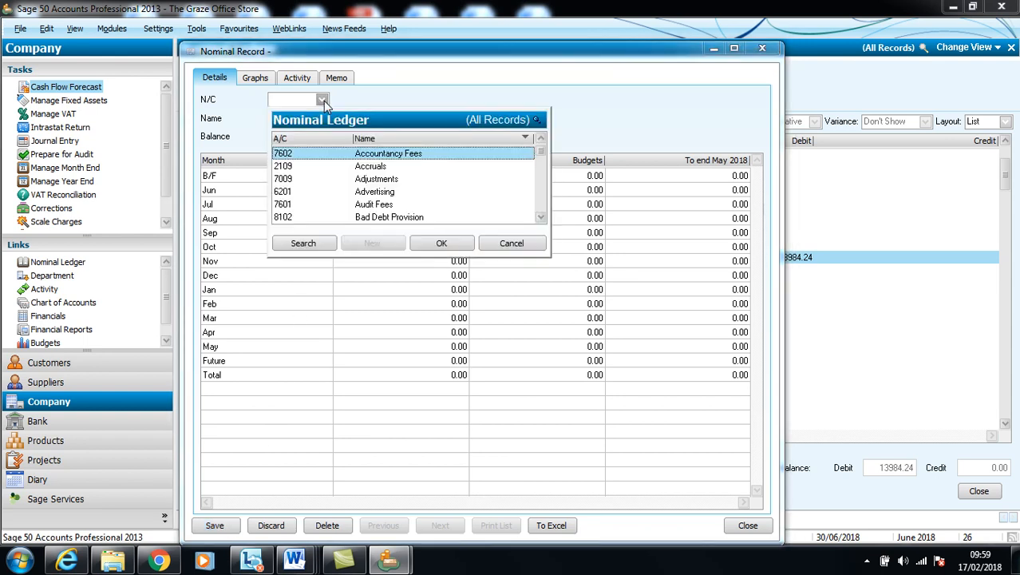
key("c")
left_click(437, 243)
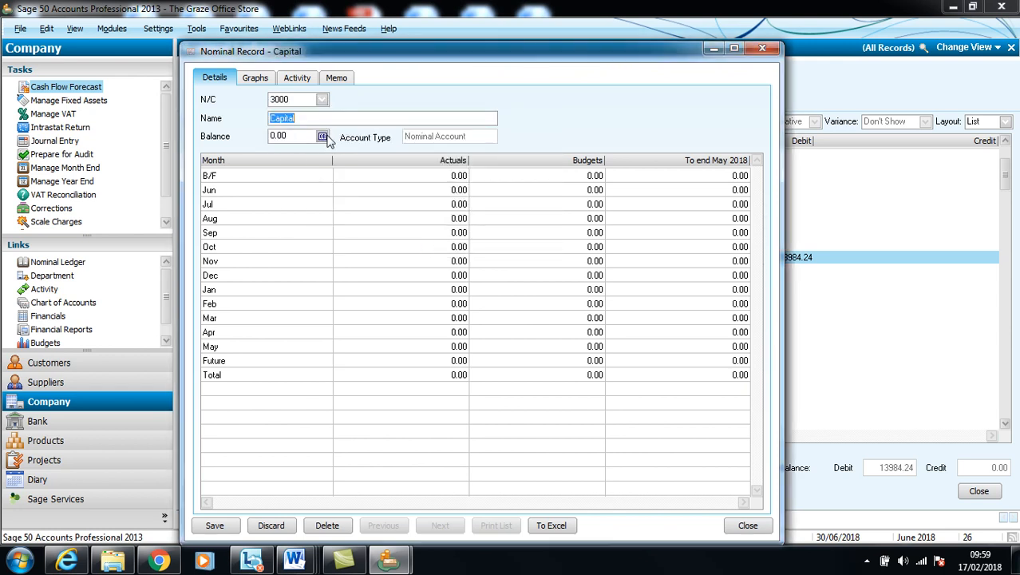
Enter a 40093.02 credit opening balance dated 01/06/2018 for the Capital account, save the record and close the nominal record window.
left_click(324, 137)
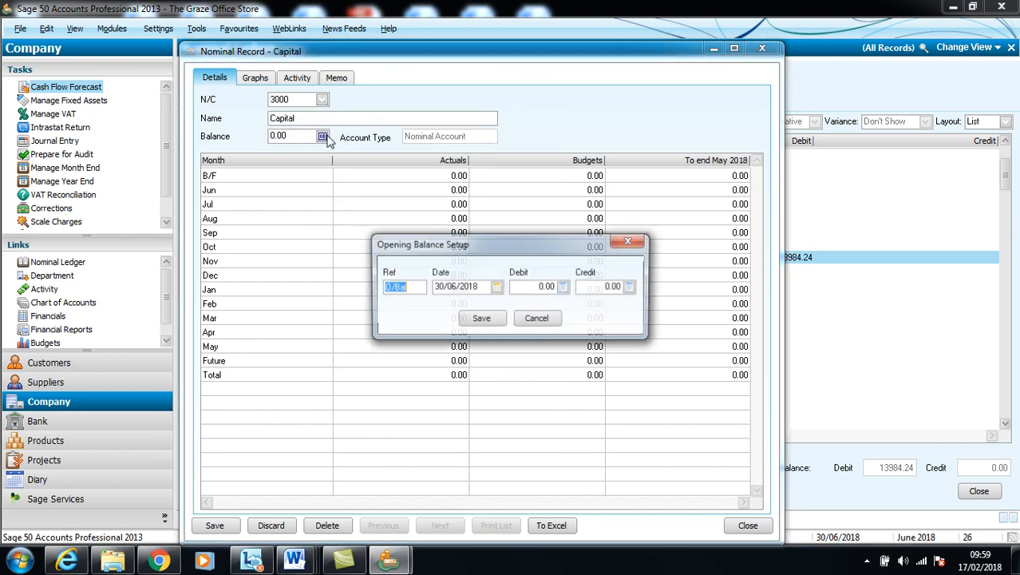
left_click(496, 289)
left_click(543, 335)
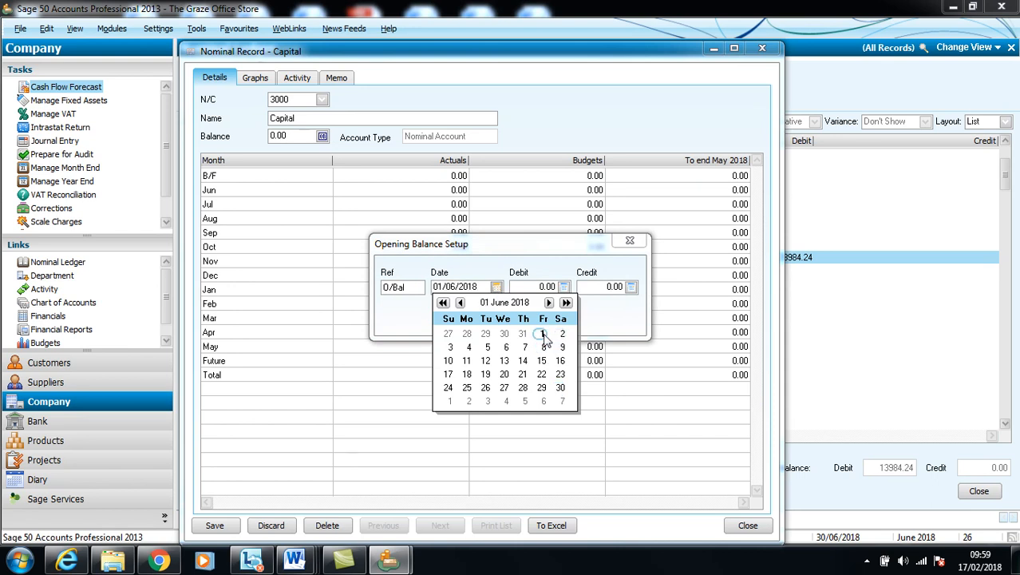
left_click(605, 288)
double_click(605, 288)
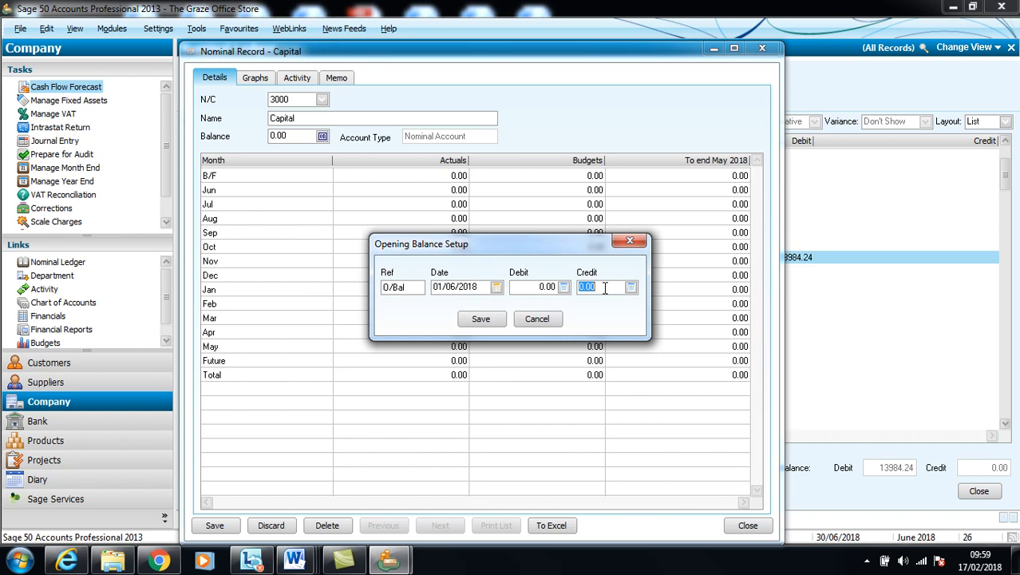
type("40093.02")
left_click(489, 319)
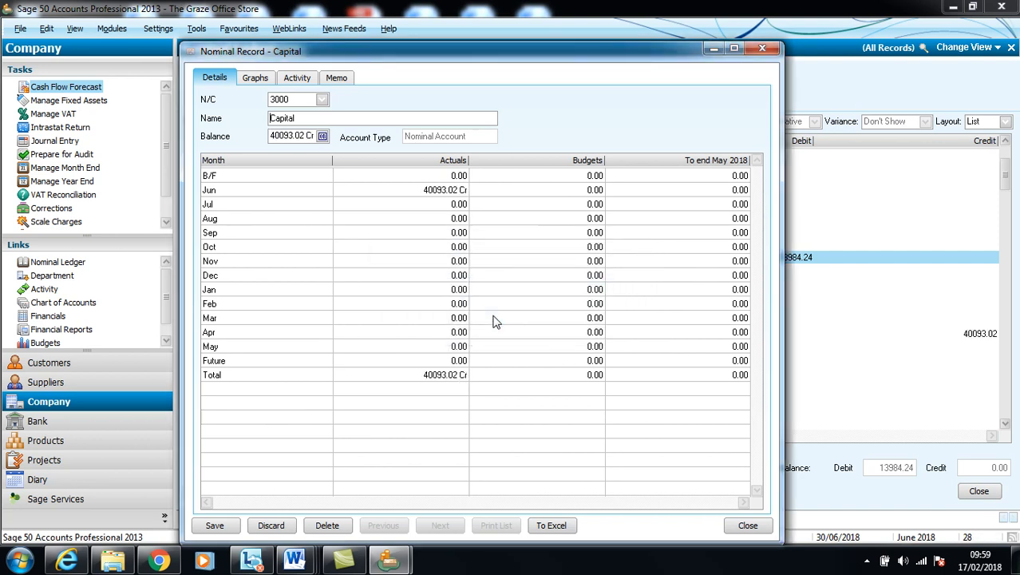
left_click(231, 525)
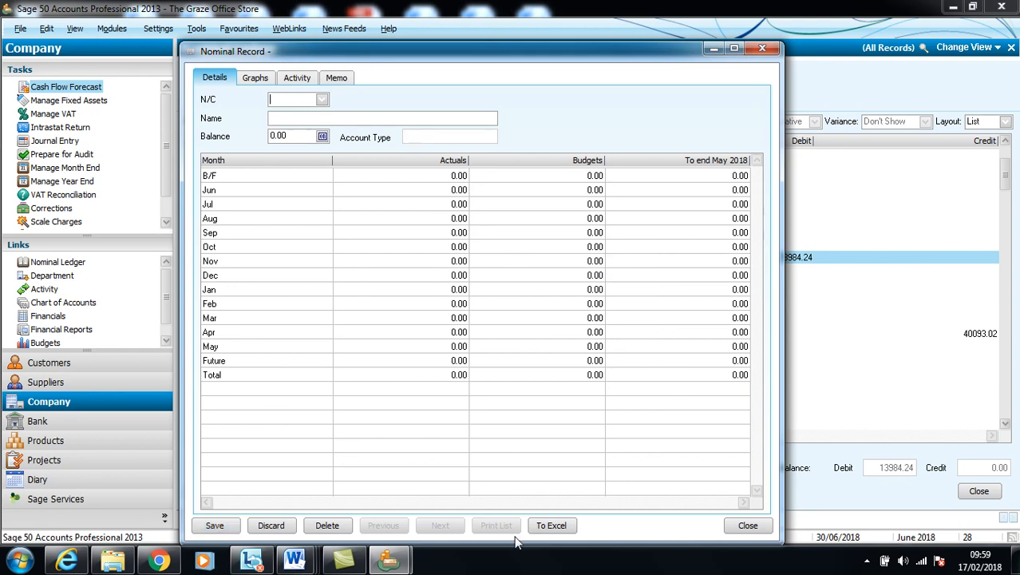
left_click(737, 527)
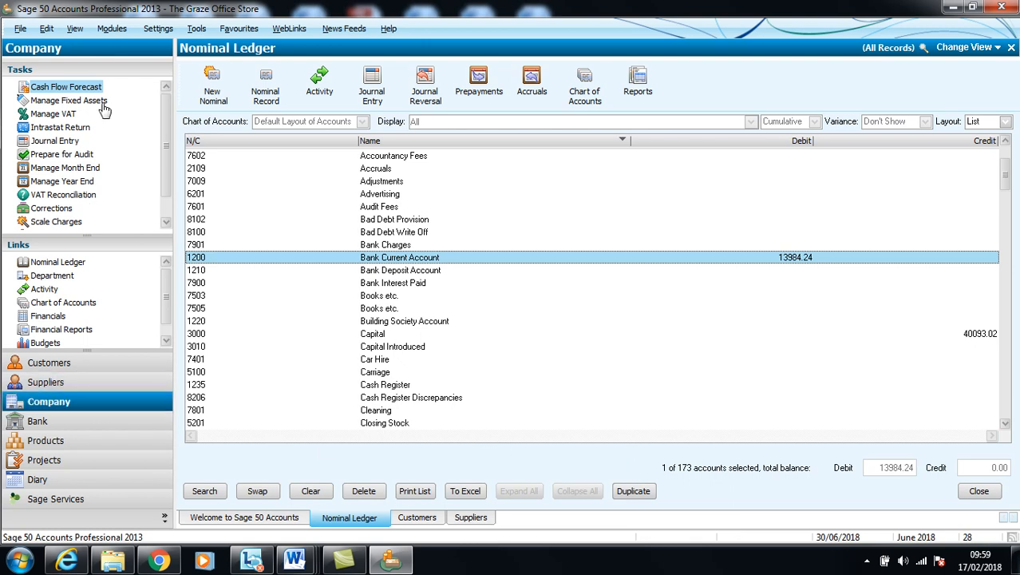
Generate a preview of the Period Trial Balance to period 12: May 2019 from the Financials module.
left_click(110, 32)
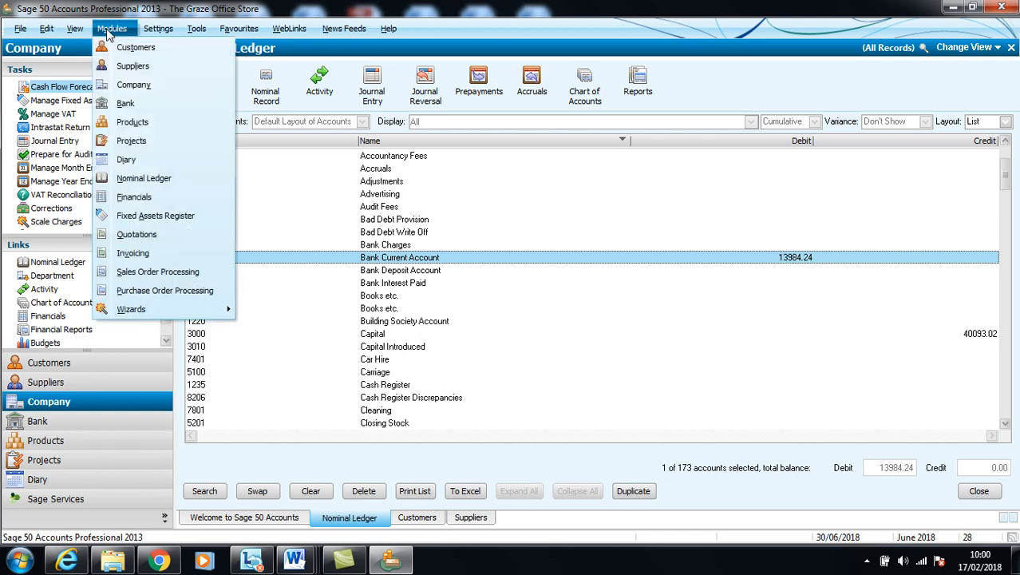
left_click(143, 197)
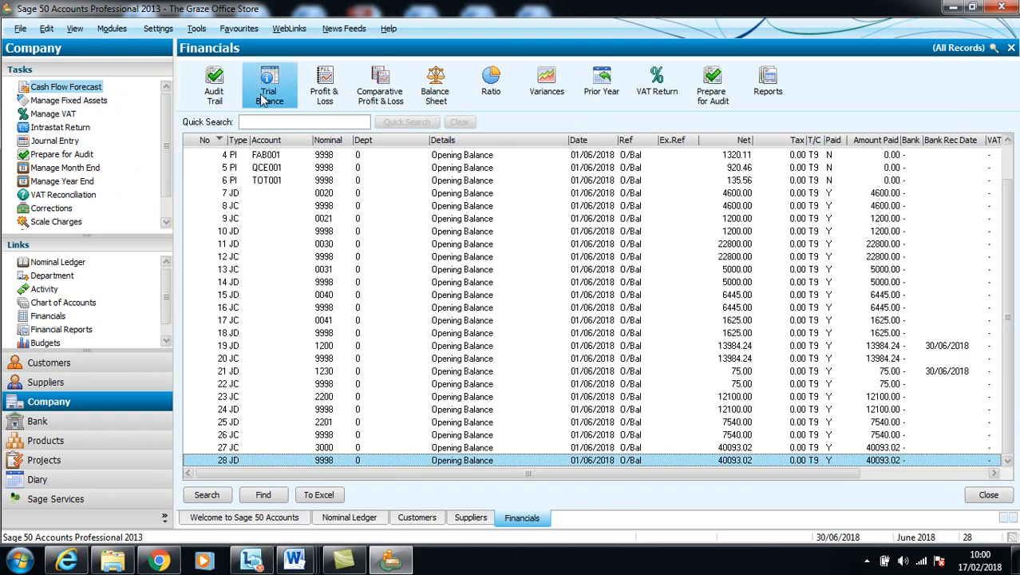
left_click(268, 92)
left_click(480, 349)
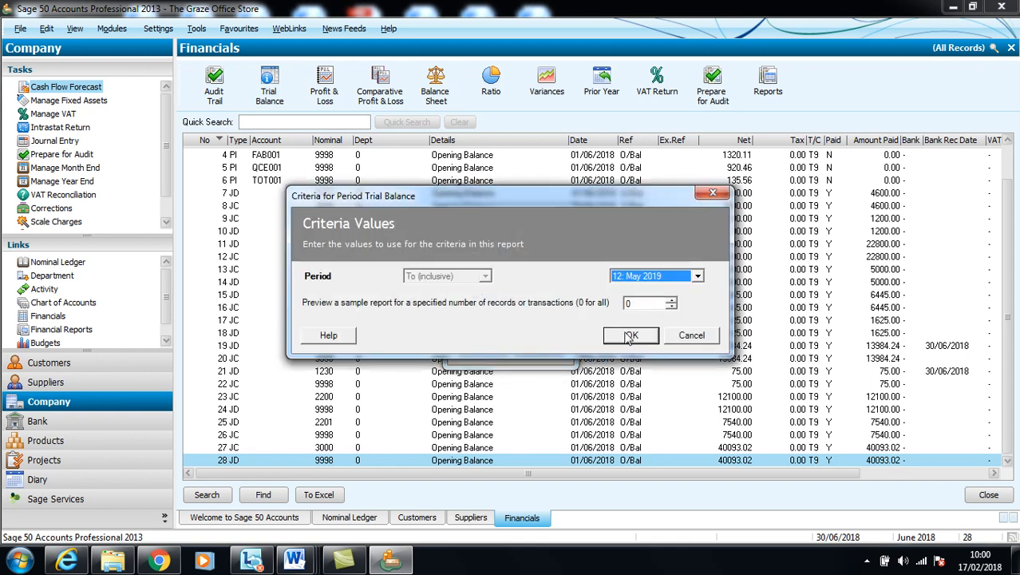
left_click(630, 336)
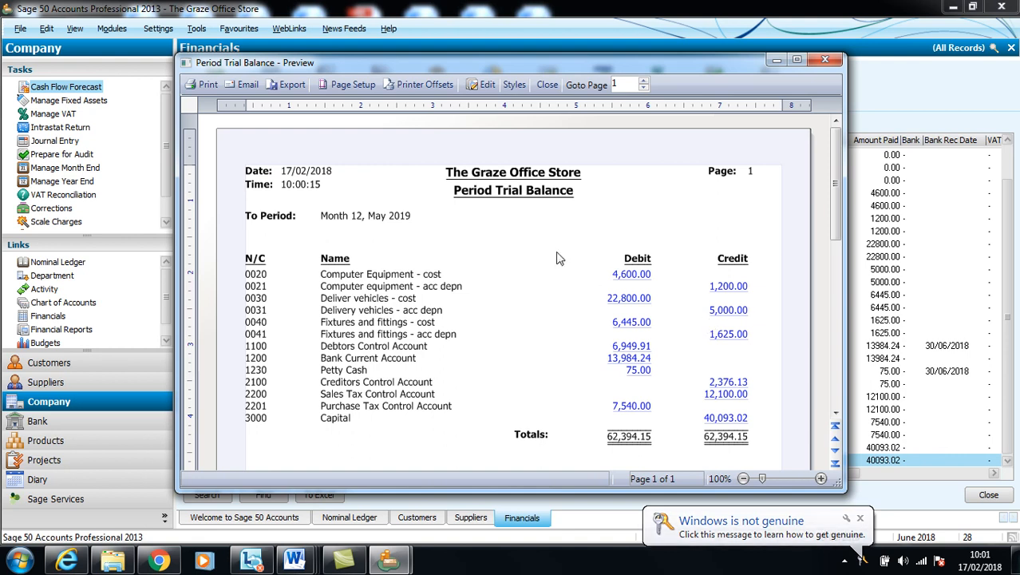
Export the trial balance as a PDF named "Trial Balance - task 3" to the Comp Accs 2018 folder and close the preview.
left_click(291, 85)
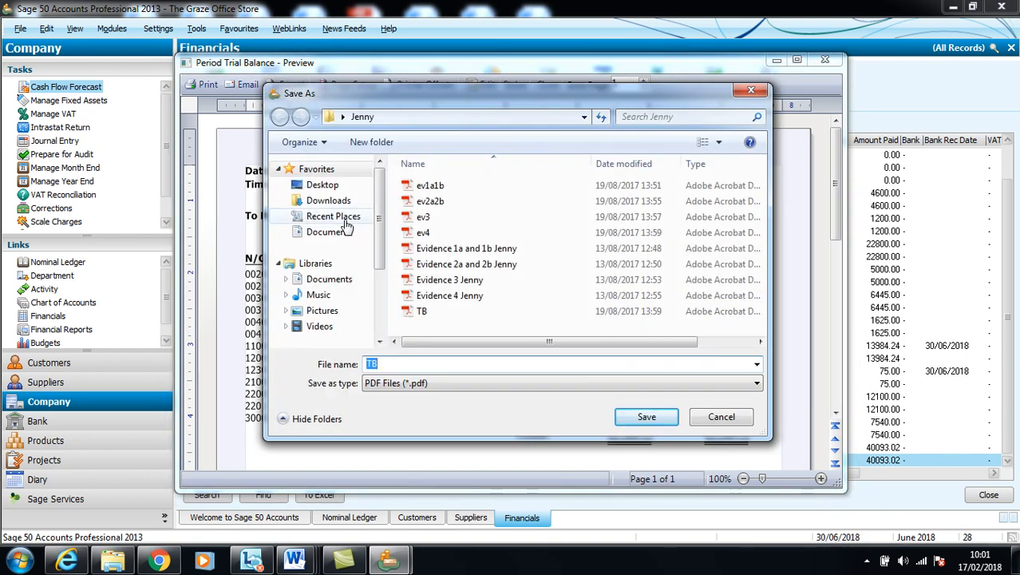
left_click(324, 190)
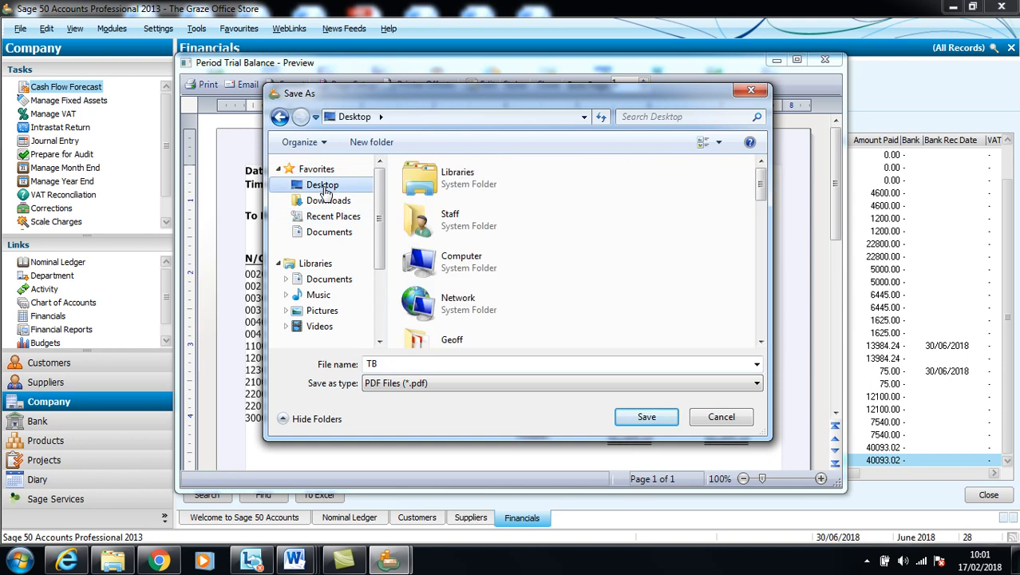
double_click(420, 342)
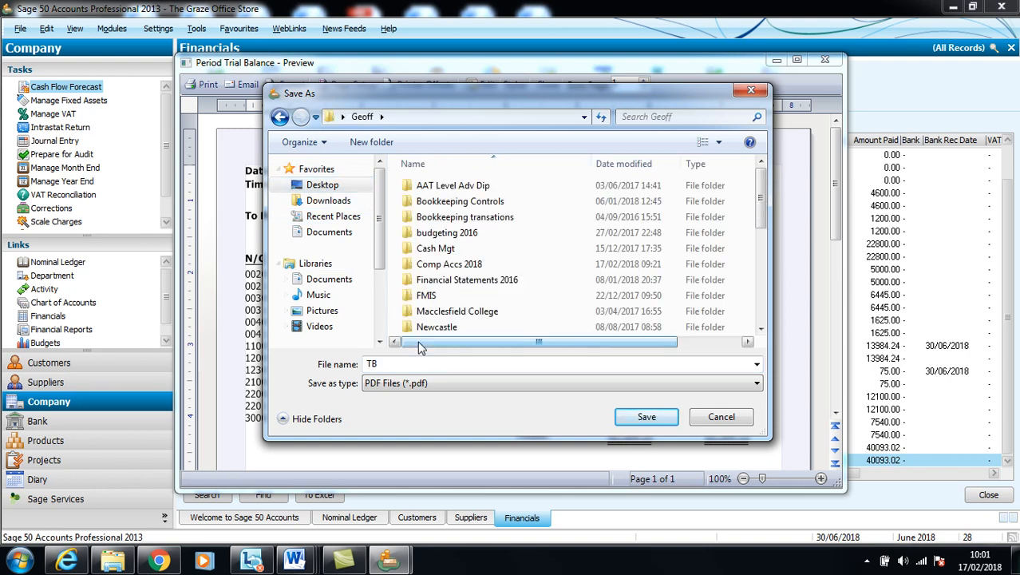
double_click(446, 271)
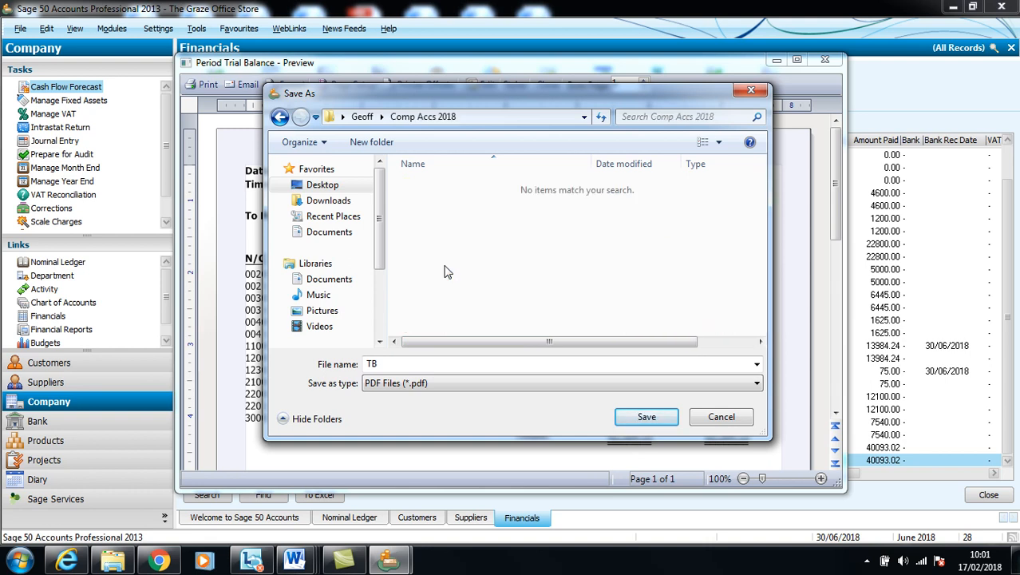
double_click(396, 364)
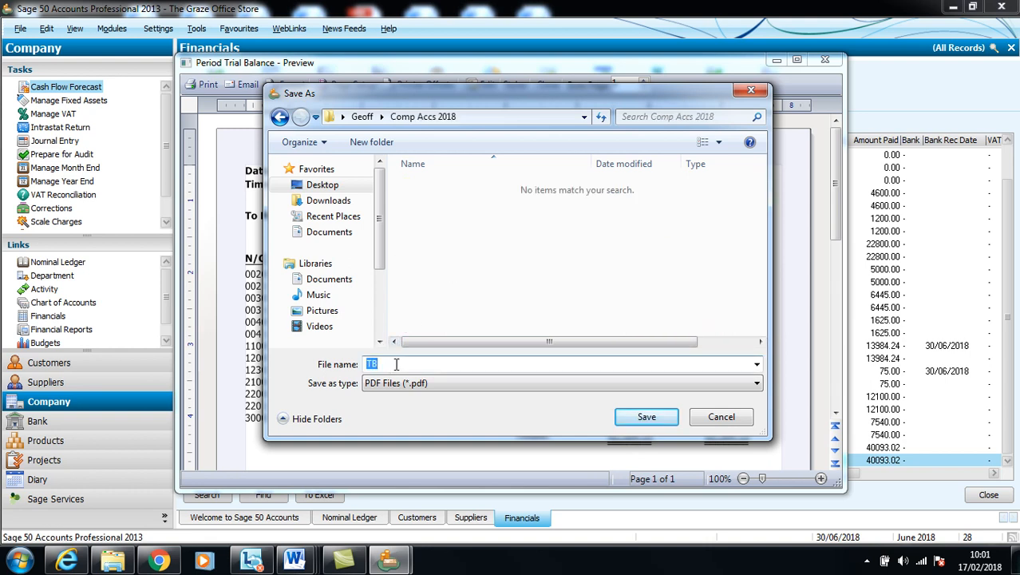
type("Trial Balance - task 3")
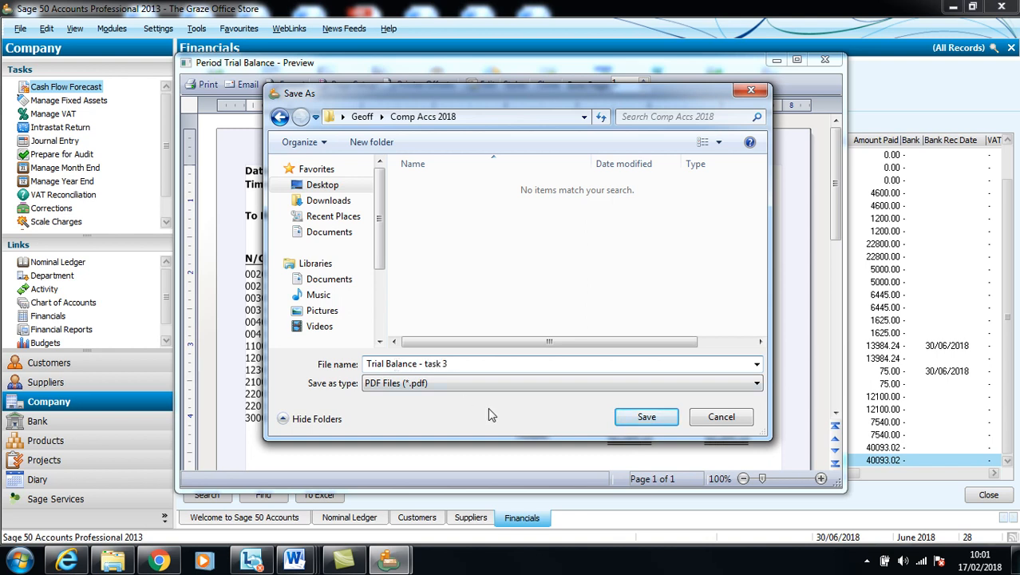
left_click(627, 415)
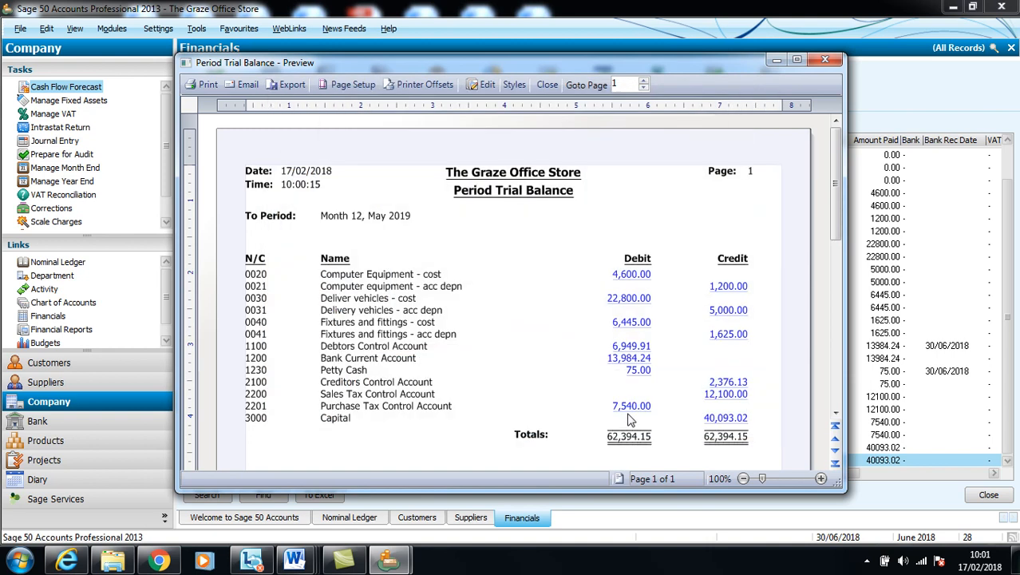
left_click(826, 62)
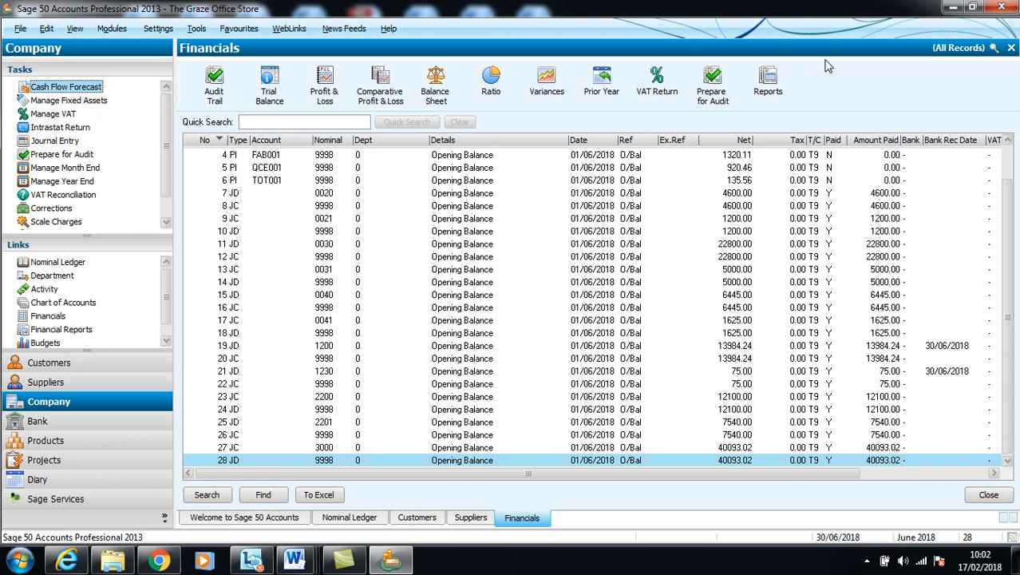
Start a company backup without checking the data and name the file "SageAccts The Graze Office Store Task 3".
left_click(19, 30)
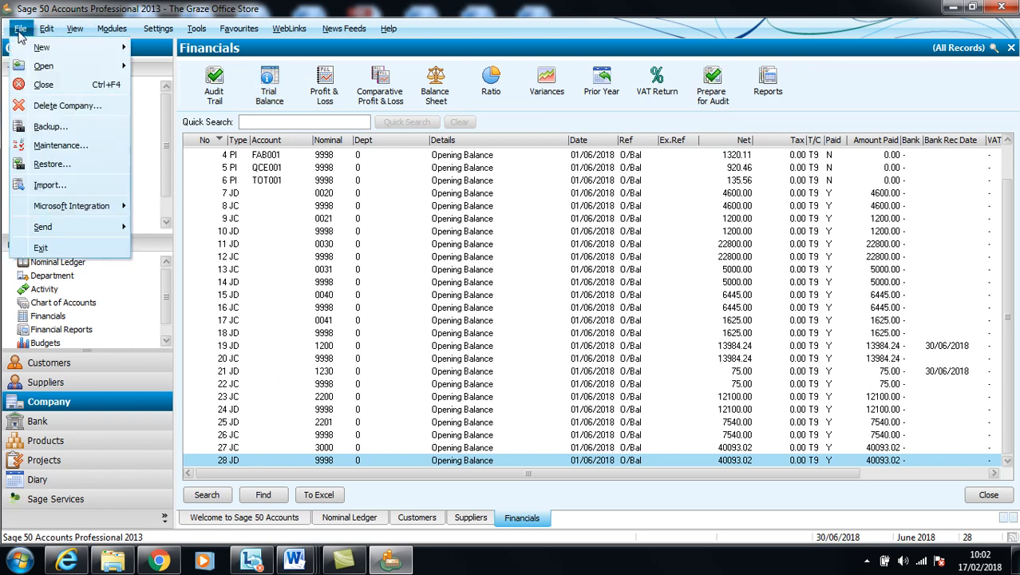
left_click(49, 127)
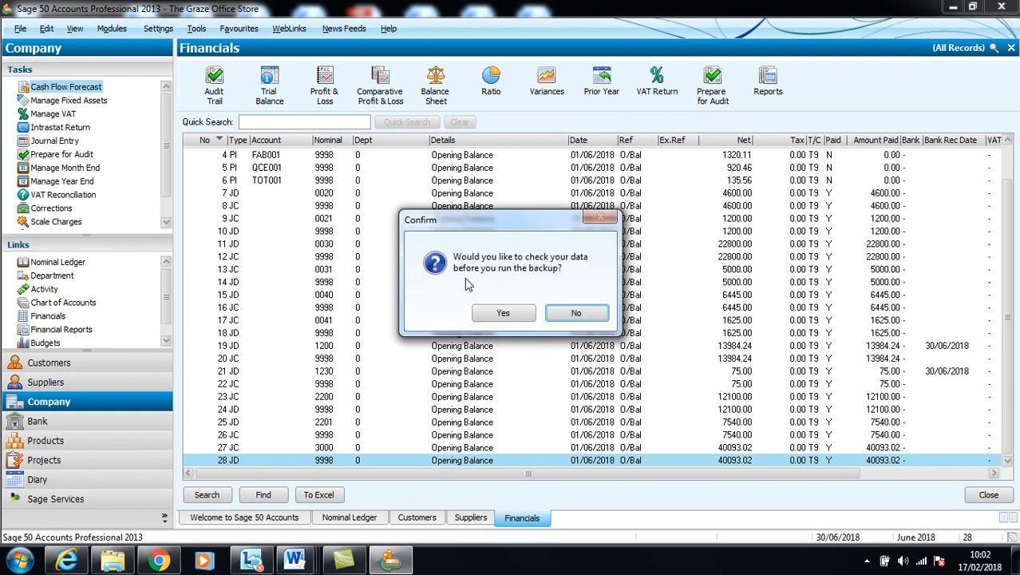
left_click(570, 313)
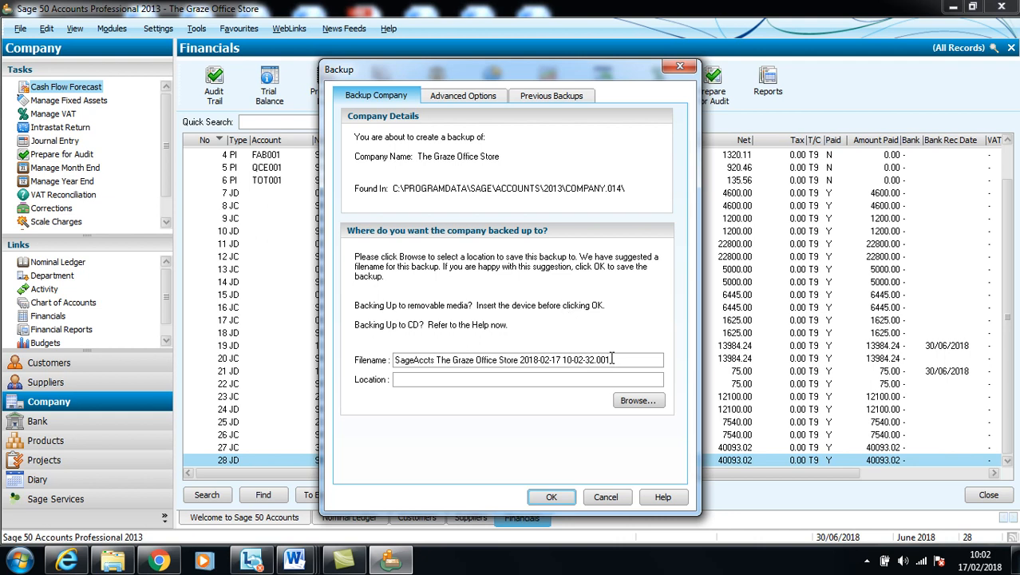
left_click(617, 360)
key("BackSpace")
key("BackSpace")
key("BackSpace")
key("BackSpace")
key("BackSpace")
key("BackSpace")
key("BackSpace")
key("BackSpace")
key("BackSpace")
key("BackSpace")
key("BackSpace")
key("BackSpace")
key("BackSpace")
key("BackSpace")
key("BackSpace")
key("BackSpace")
key("BackSpace")
key("BackSpace")
key("BackSpace")
key("BackSpace")
key("BackSpace")
key("BackSpace")
key("BackSpace")
type("Task 3")
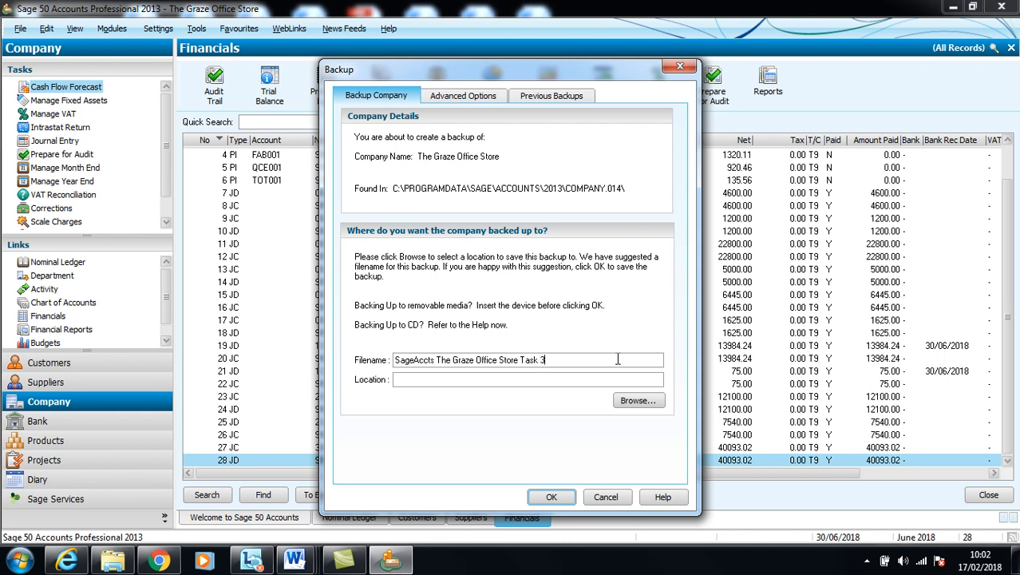
Set the Comp Accs 2018 folder as the backup location and run the backup.
left_click(630, 402)
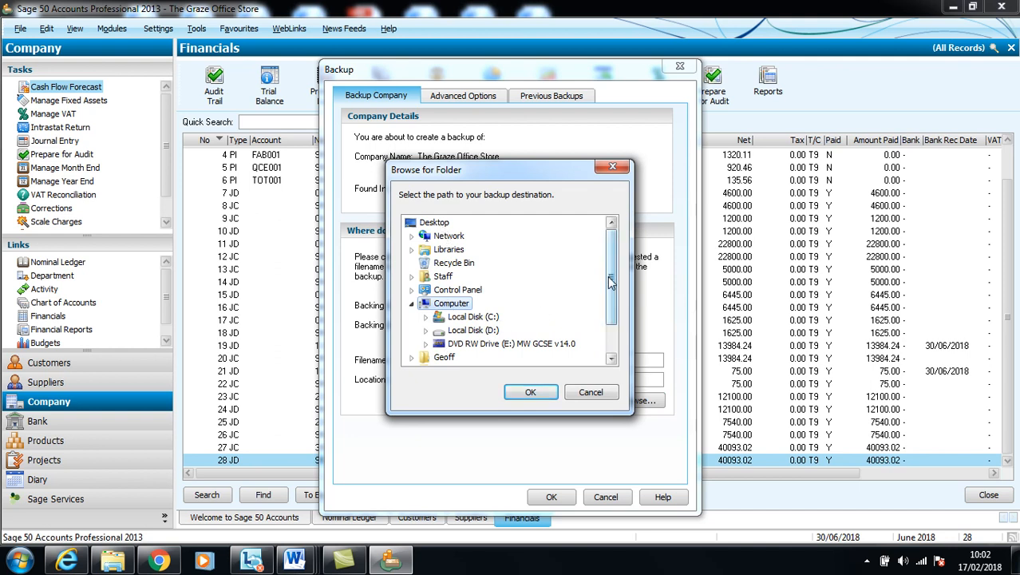
scroll(611, 281, "down", 1)
scroll(414, 335, "down", 3)
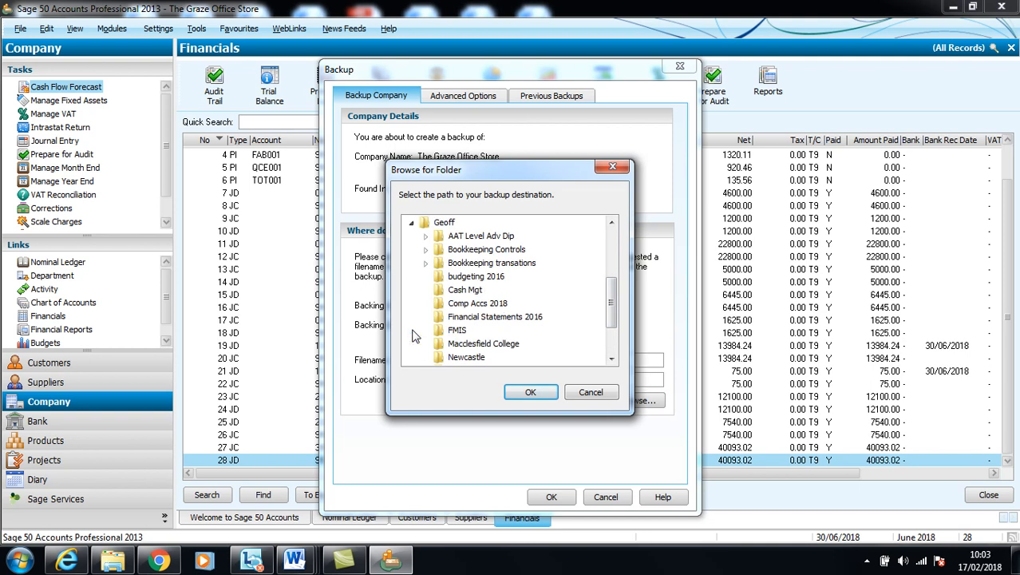
left_click(460, 306)
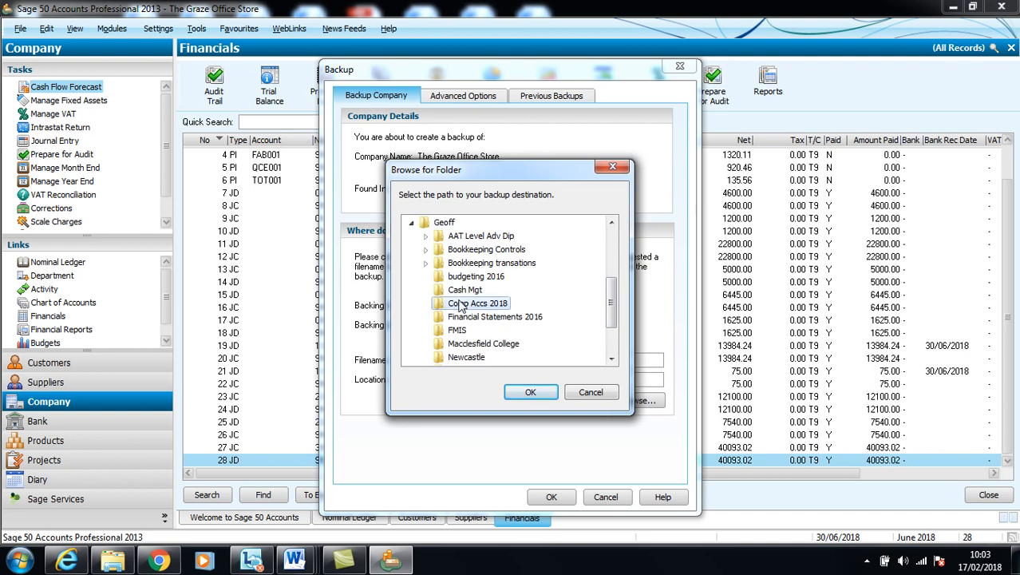
left_click(523, 392)
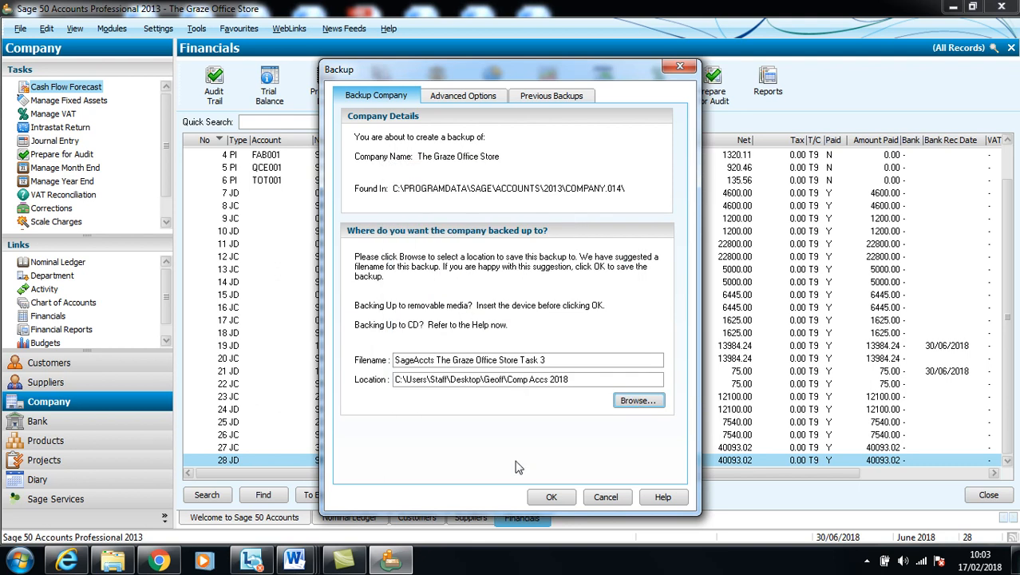
left_click(549, 498)
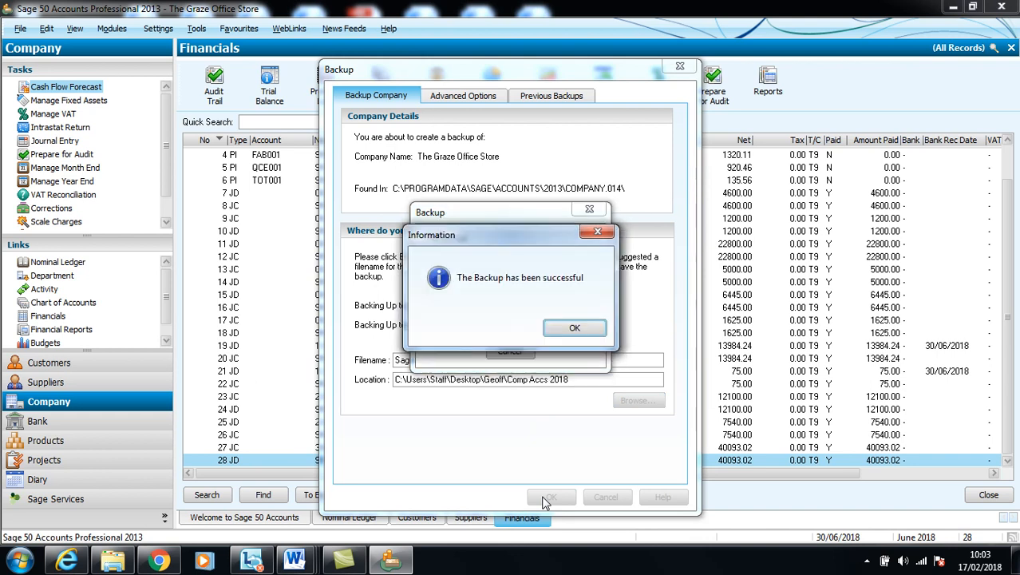
left_click(574, 327)
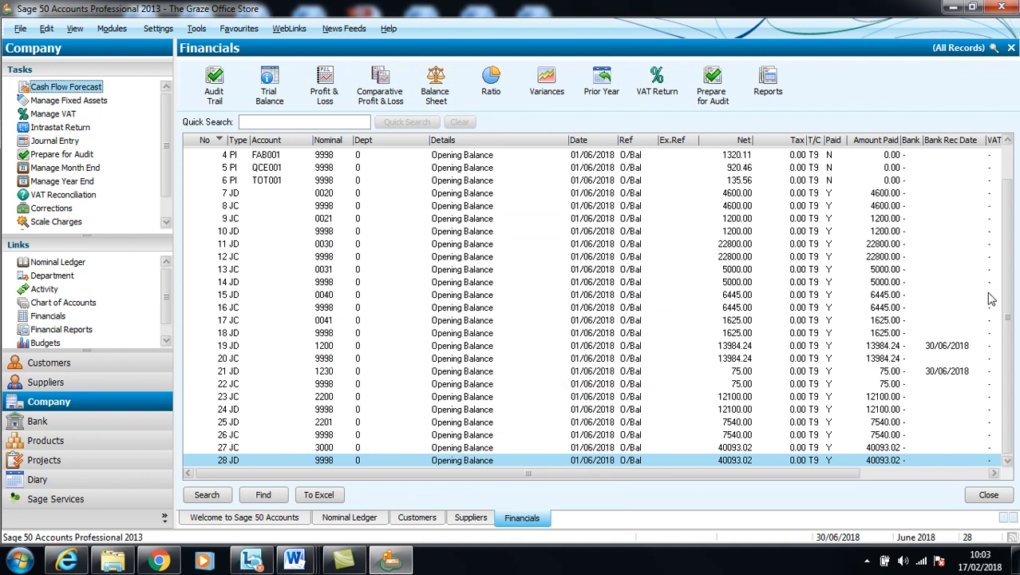
Review the earliest opening balance transactions, then exit the accounts program without making another backup.
left_click_drag(1005, 294, 1009, 239)
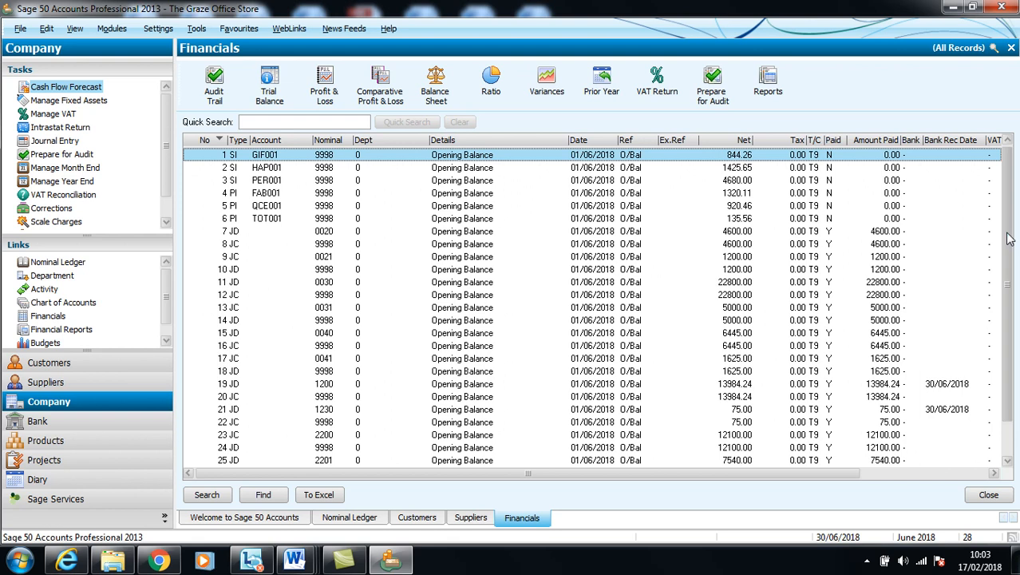
left_click(1004, 7)
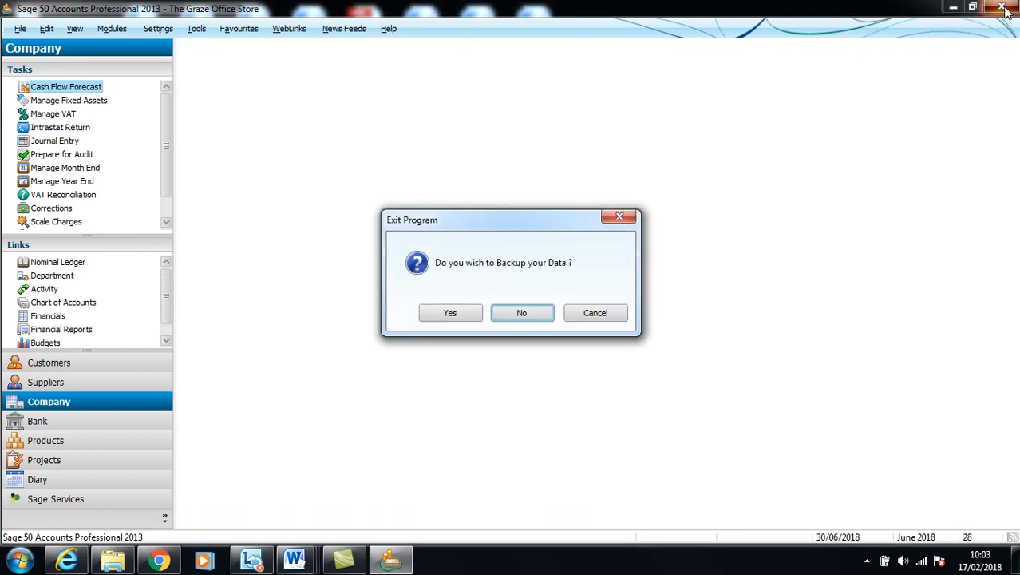
left_click(538, 313)
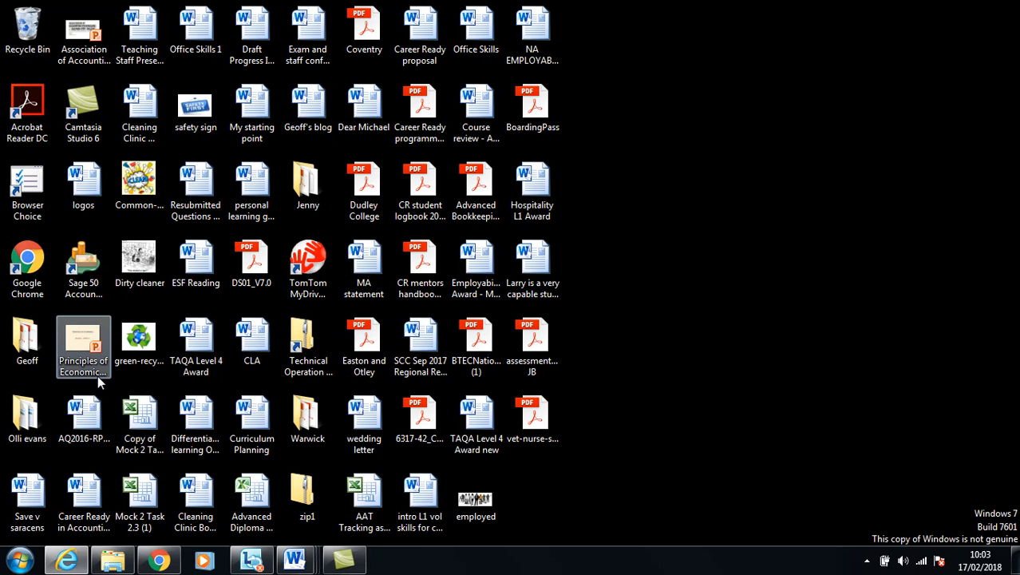
Launch Sage 50 Accounts 2013 again from the desktop.
left_click(84, 281)
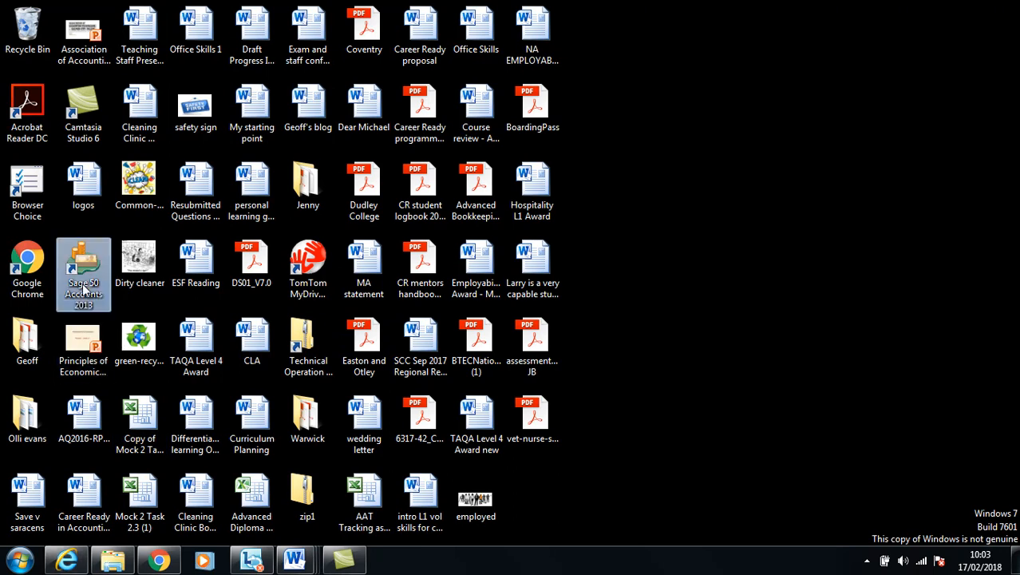
left_click(83, 289)
left_click(90, 266)
double_click(90, 268)
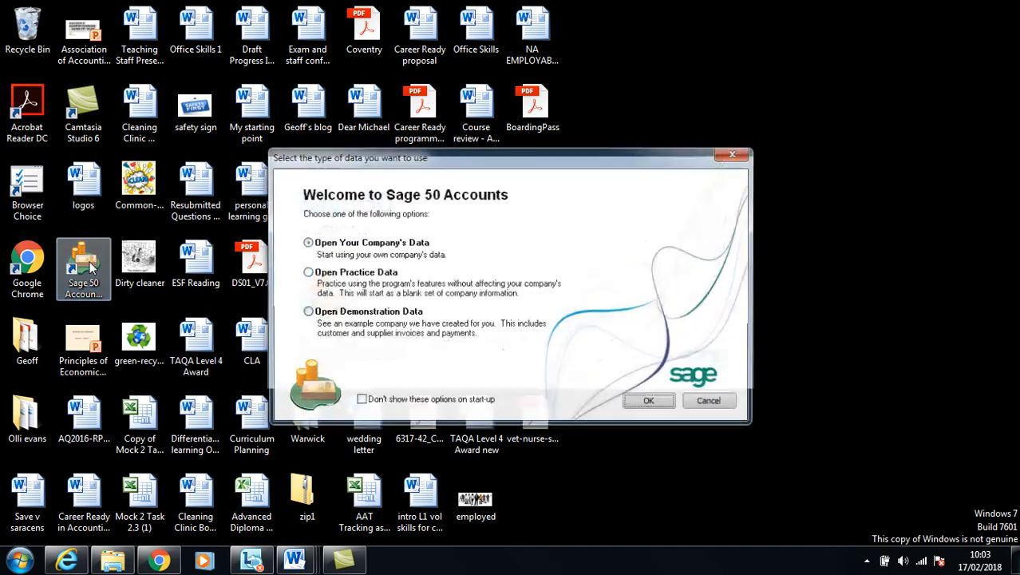
Open the company data for The Graze Office Store in COMPANY.014 and show its customers as a list.
left_click(650, 403)
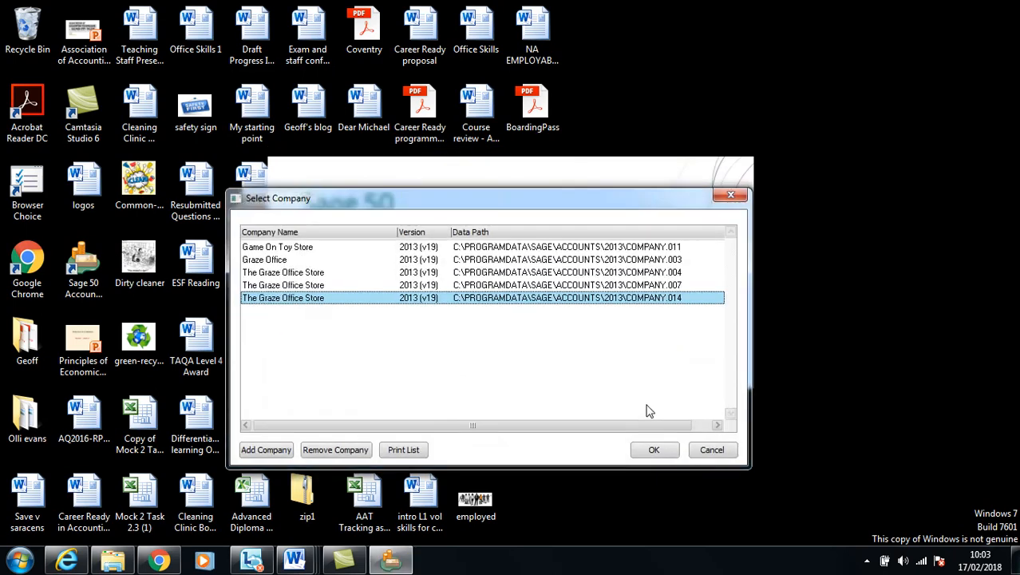
left_click(653, 449)
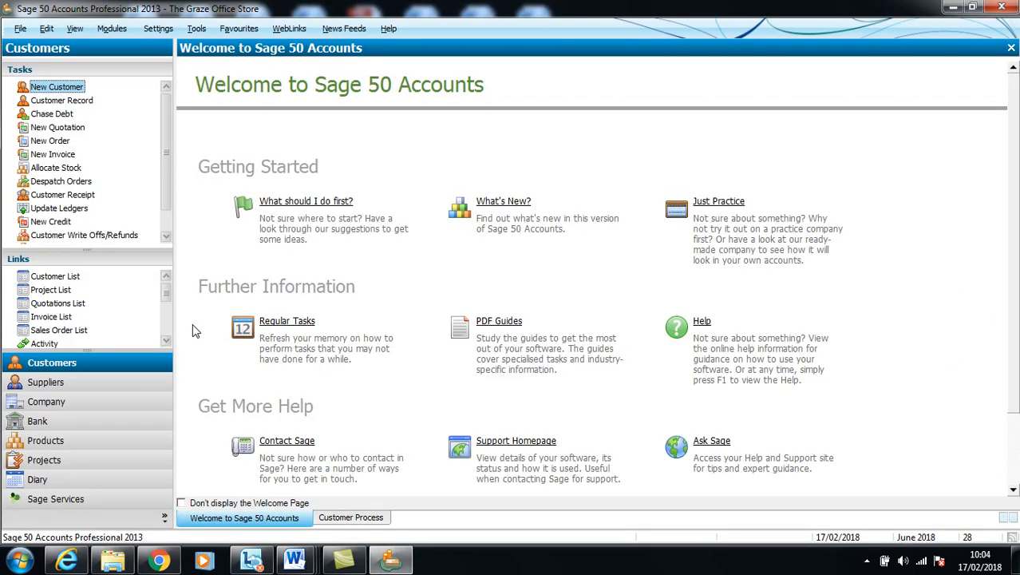
left_click(97, 365)
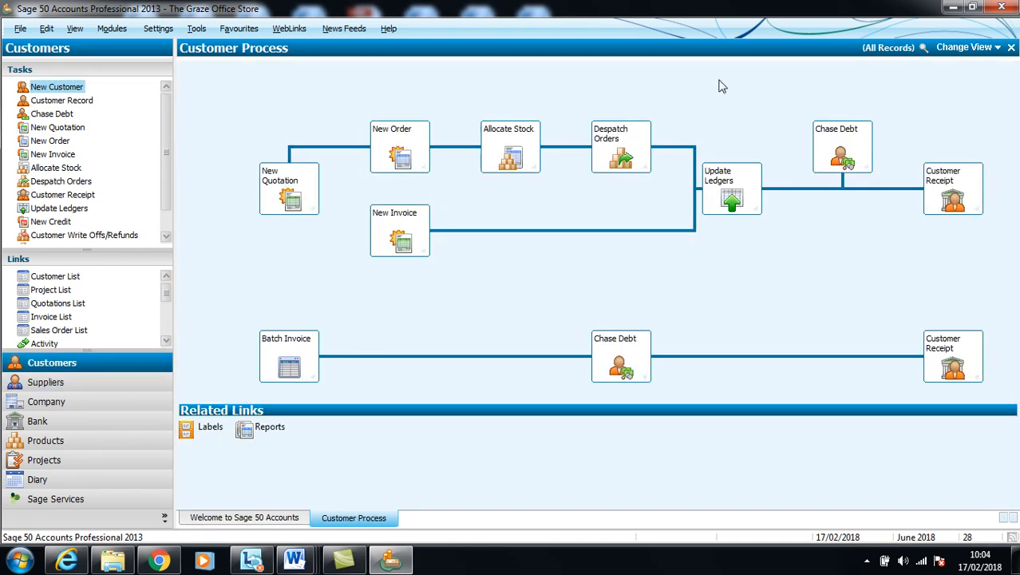
left_click(982, 48)
left_click(954, 83)
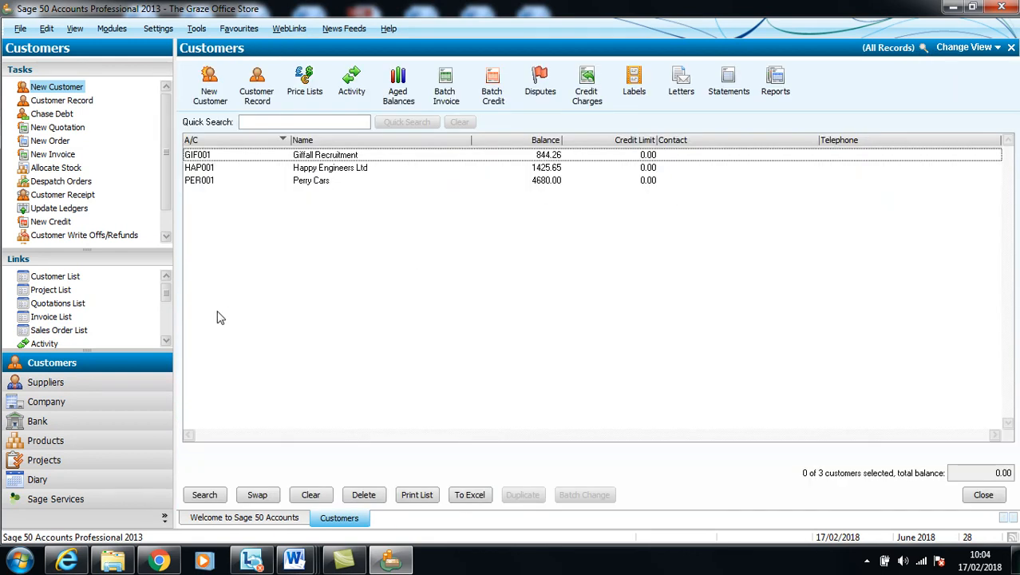
Preview the period trial balance up to month 12, May 2019, from the company's financials, then close the report.
left_click(120, 403)
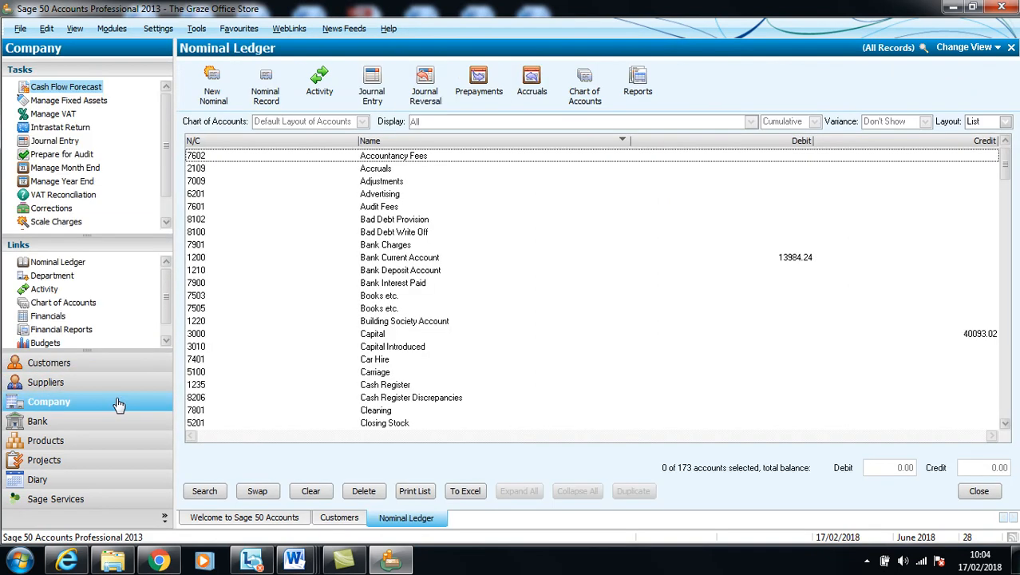
left_click(105, 30)
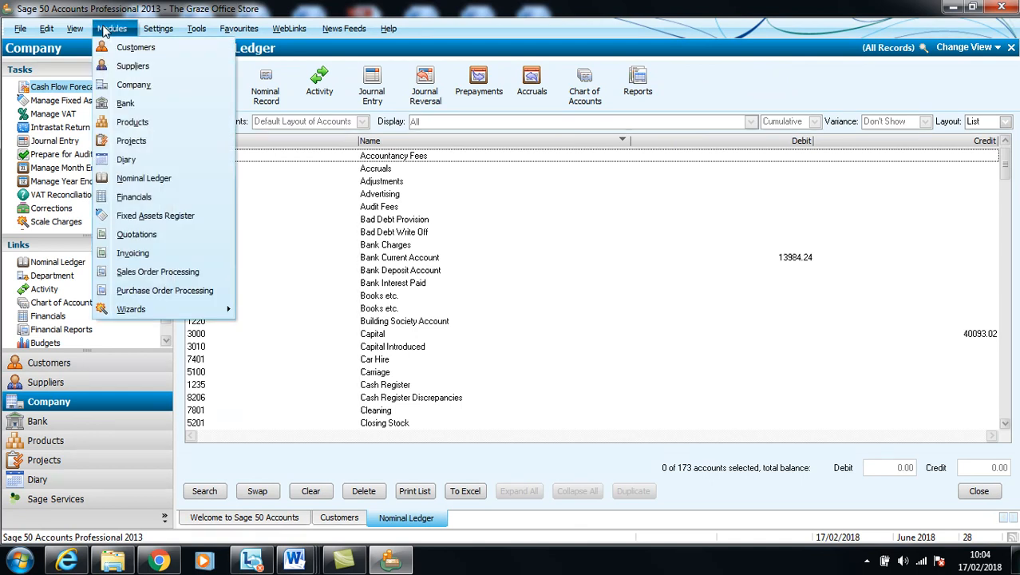
left_click(134, 197)
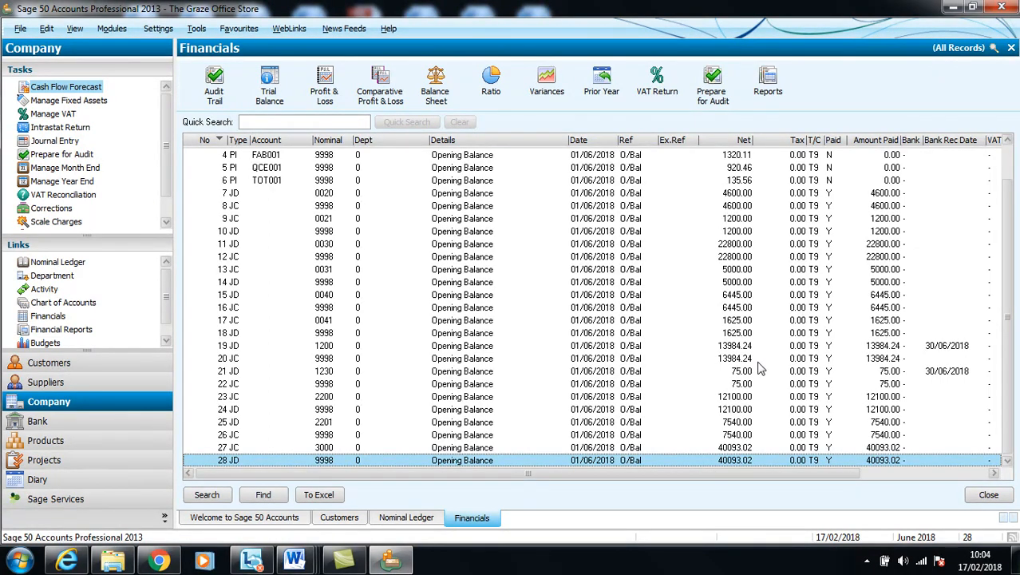
left_click(271, 102)
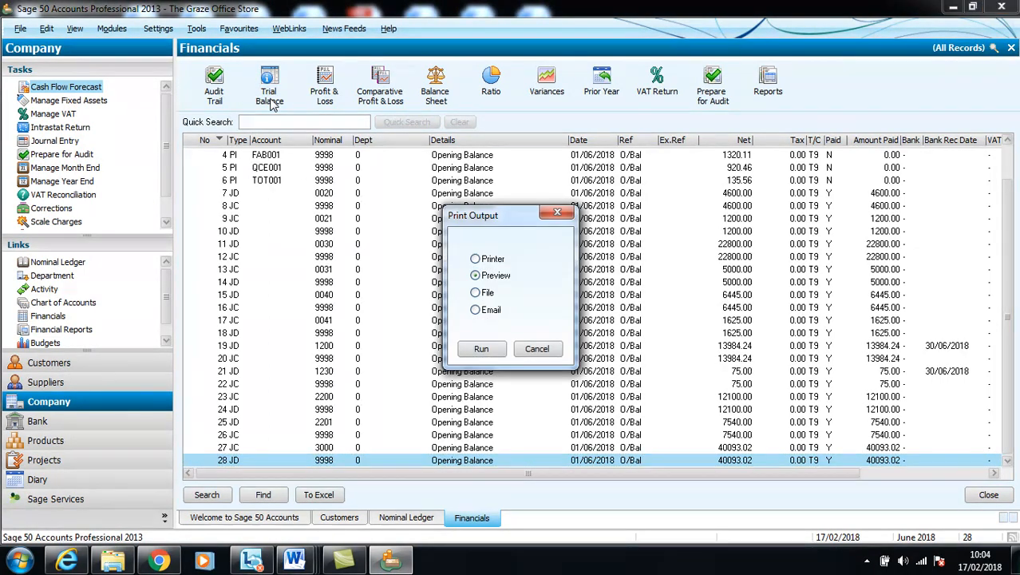
left_click(476, 351)
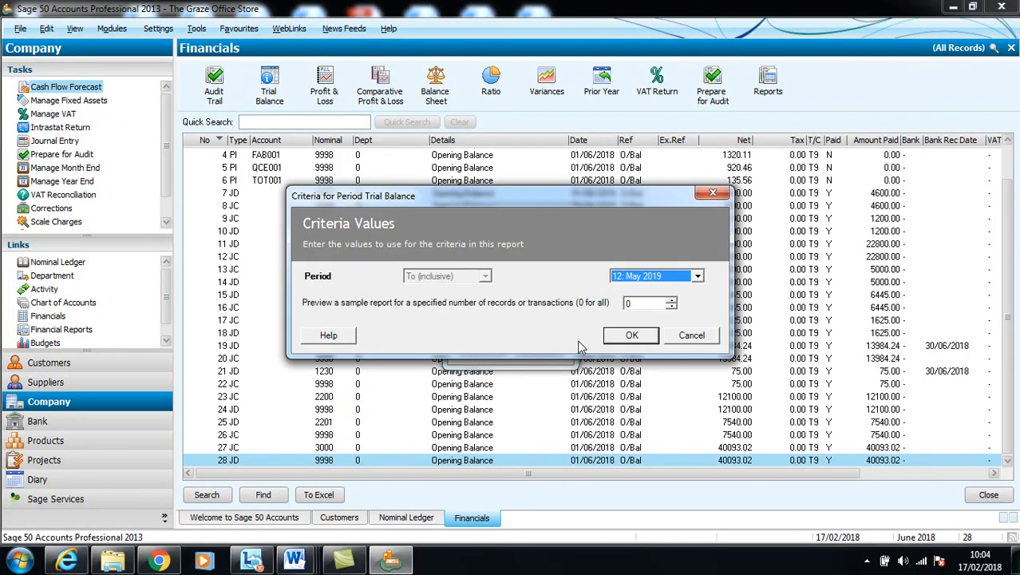
left_click(607, 342)
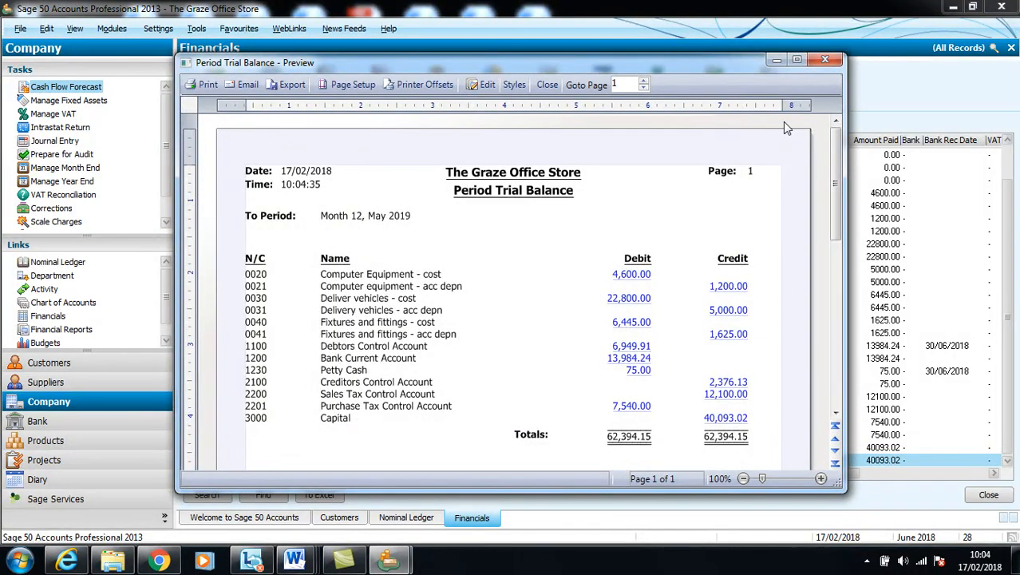
left_click(825, 59)
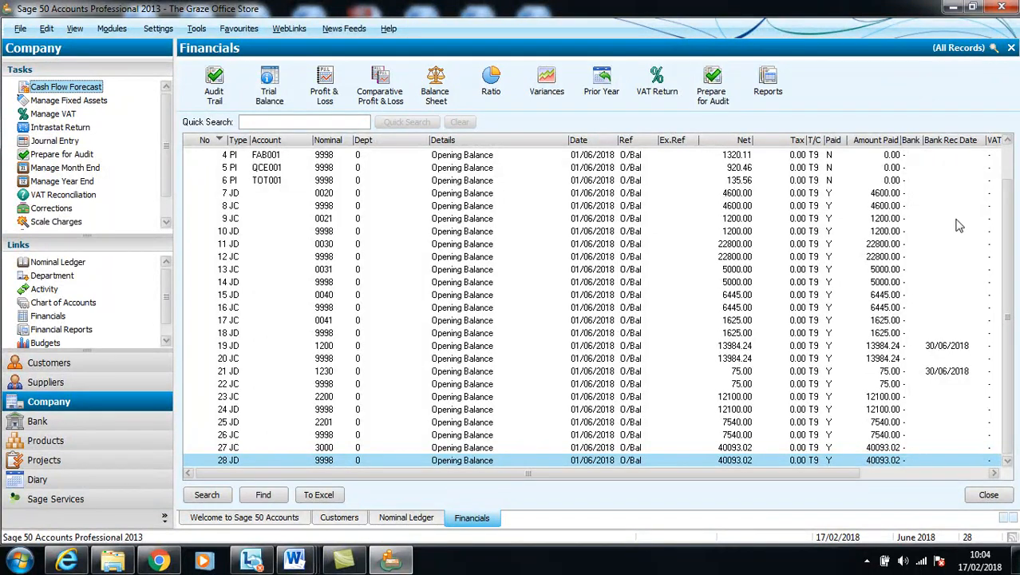
Change the default program date to 30/06/2018, closing all other open windows, and return to the customers area.
left_click(94, 365)
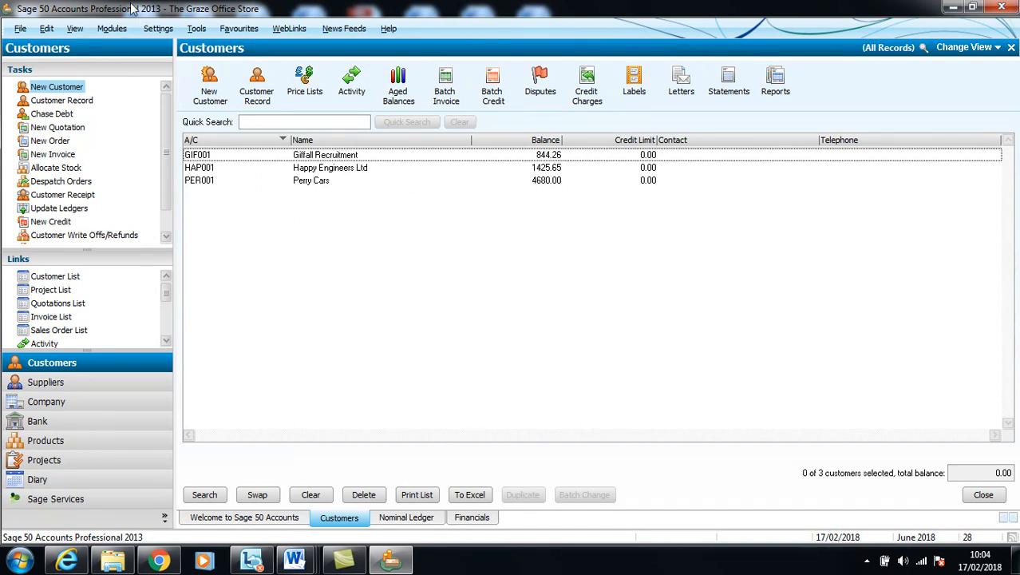
left_click(157, 30)
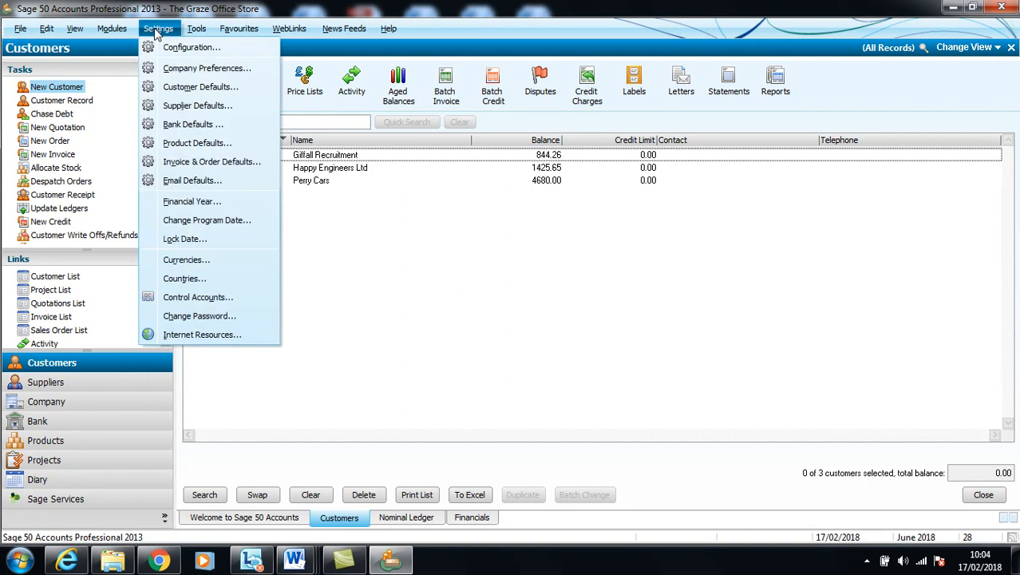
left_click(196, 220)
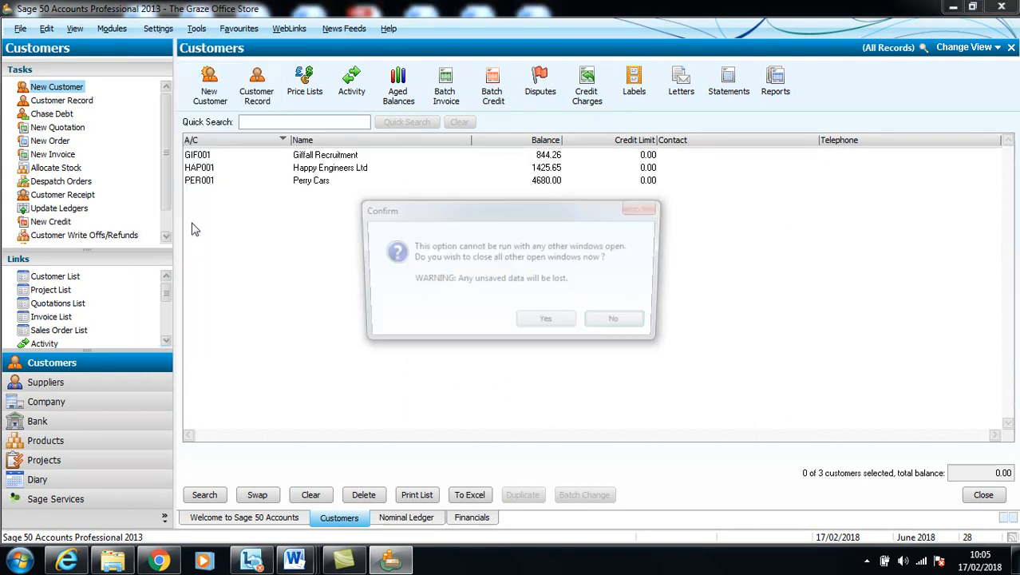
left_click(546, 324)
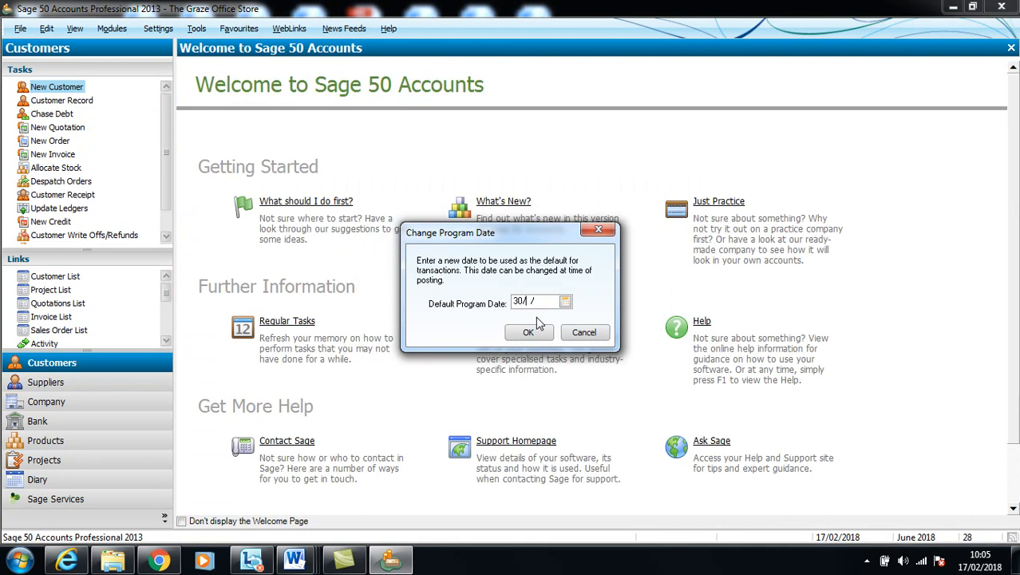
type("30/06/")
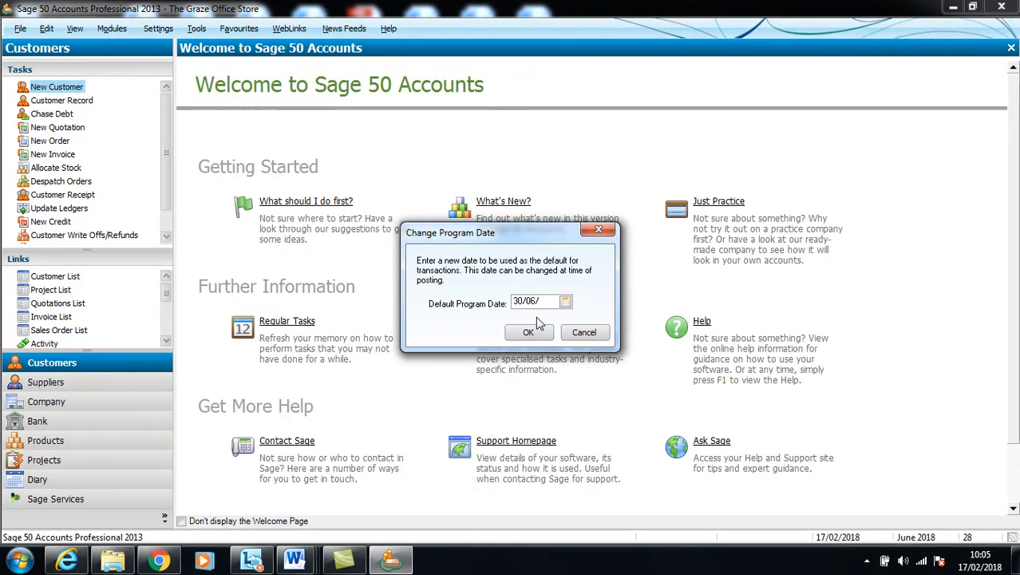
type("2018")
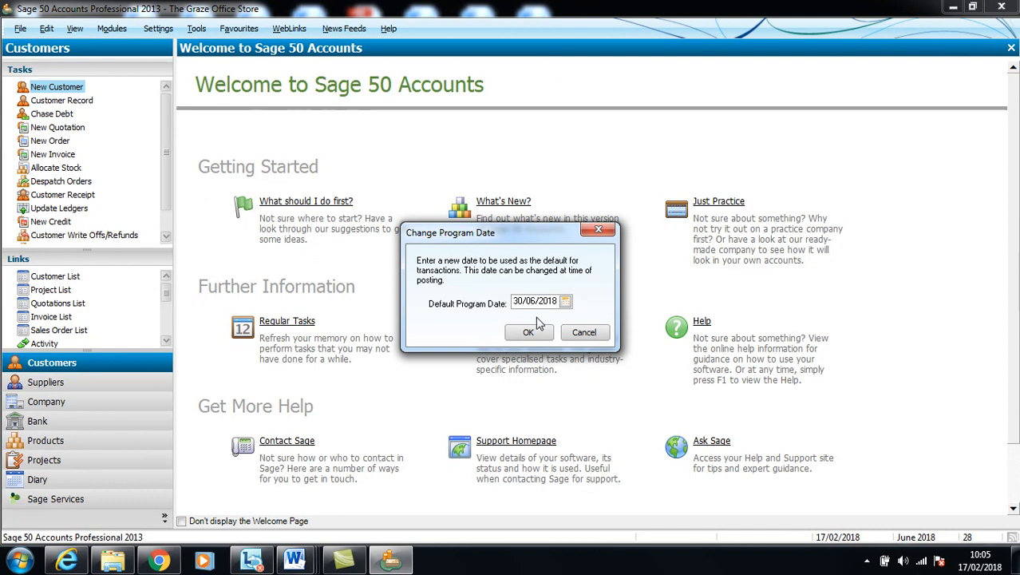
left_click(536, 331)
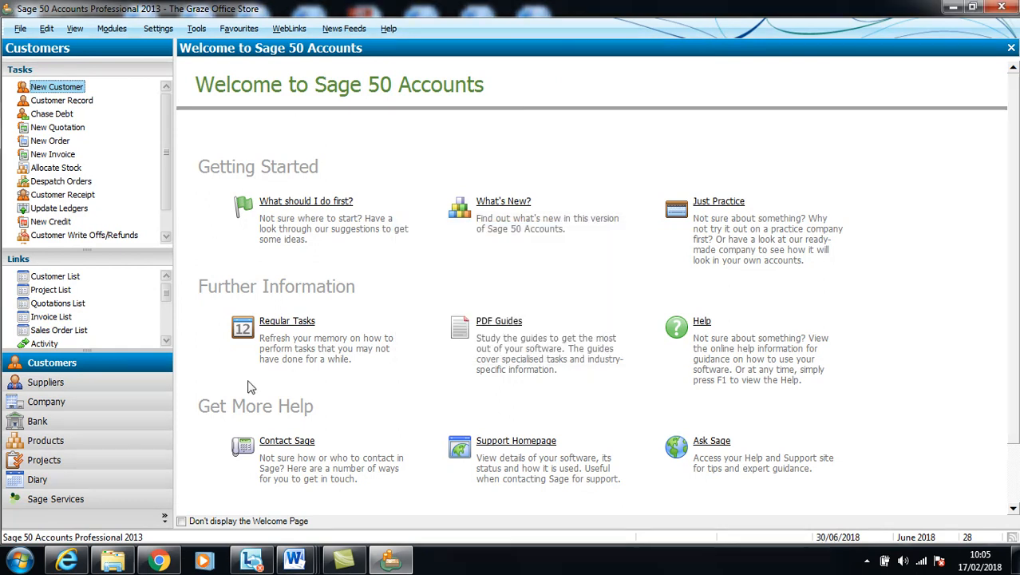
left_click(89, 367)
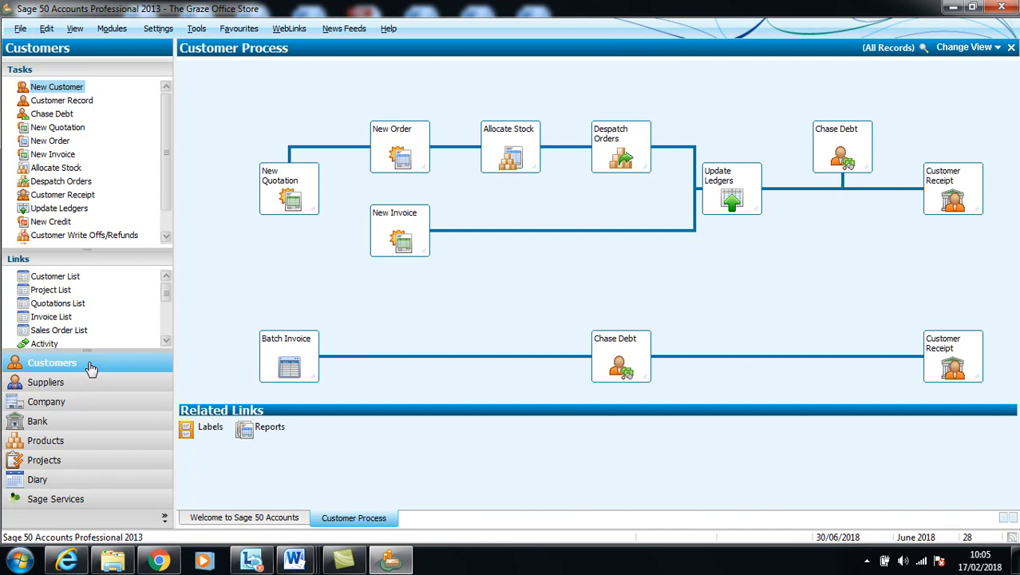
left_click(359, 565)
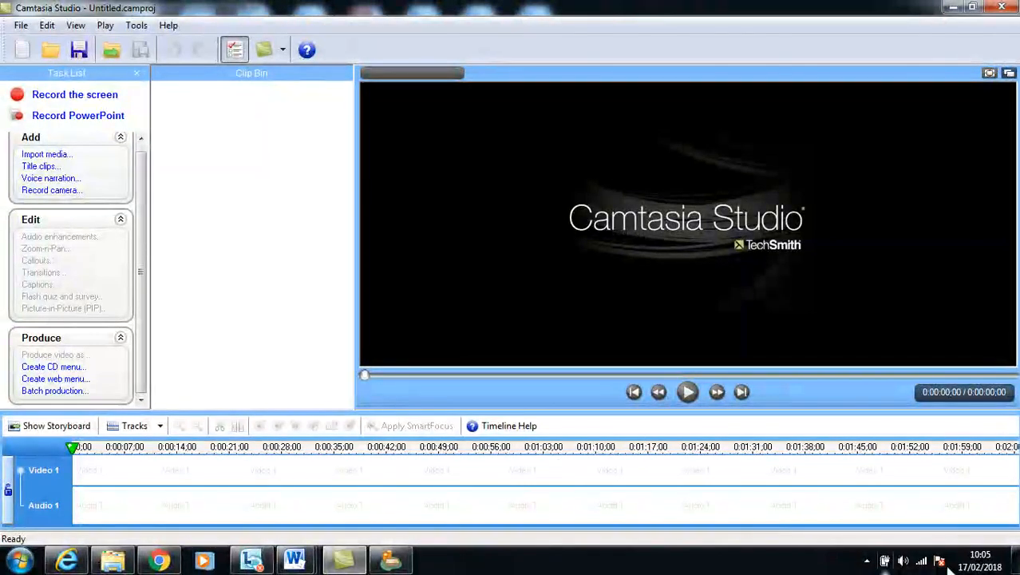
left_click(867, 561)
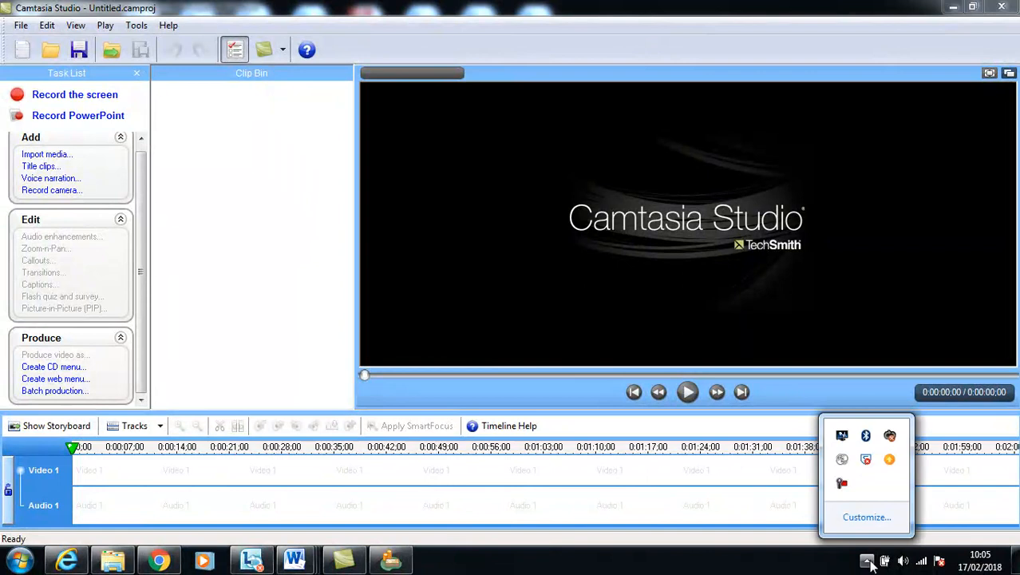
left_click(842, 483)
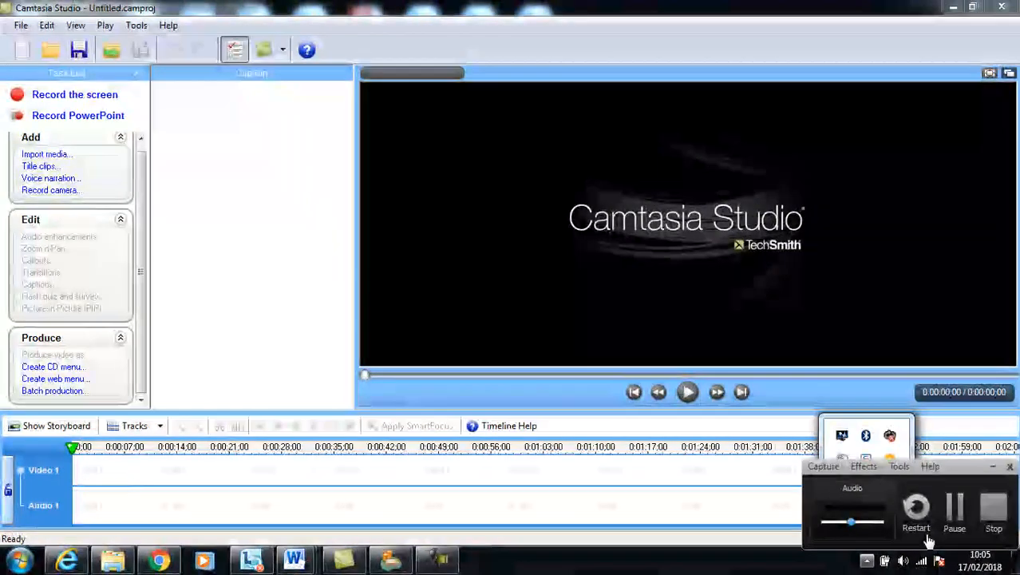